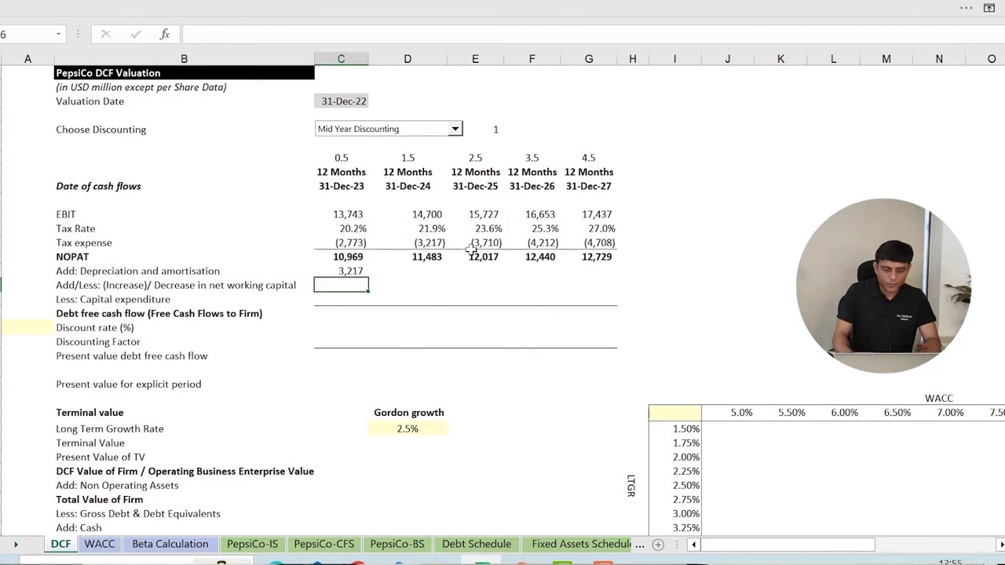
Step: Fill the 31-Dec-23 depreciation and amortisation formula across through the 31-Dec-27 column
key("Up")
key("shift+Right")
key("shift+Right")
key("shift+Right")
key("shift+Right")
key("ctrl+r")
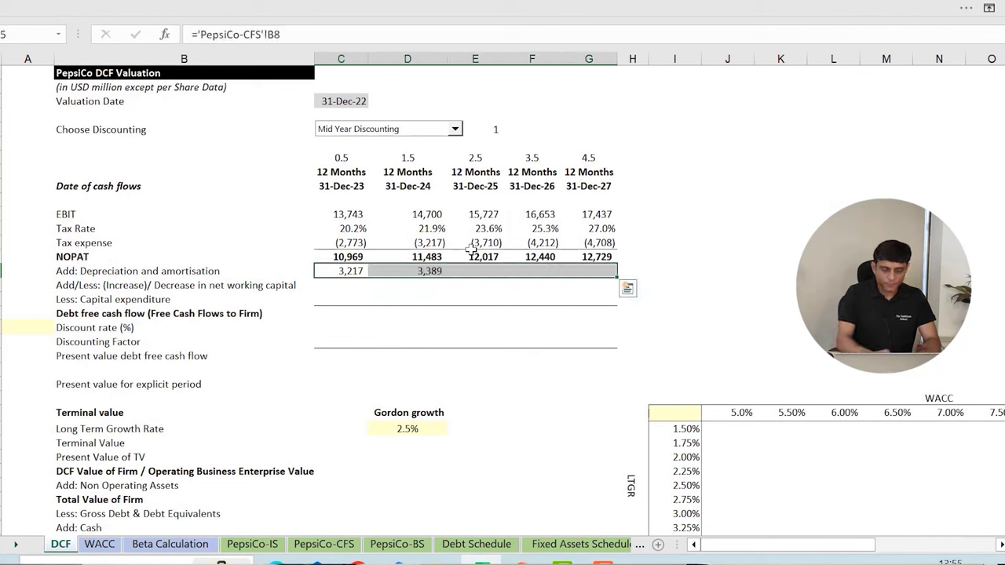
Step: Calculate the 31-Dec-23 change in net working capital as the sum of 'PepsiCo-CFS'!B11:B14
key("Down")
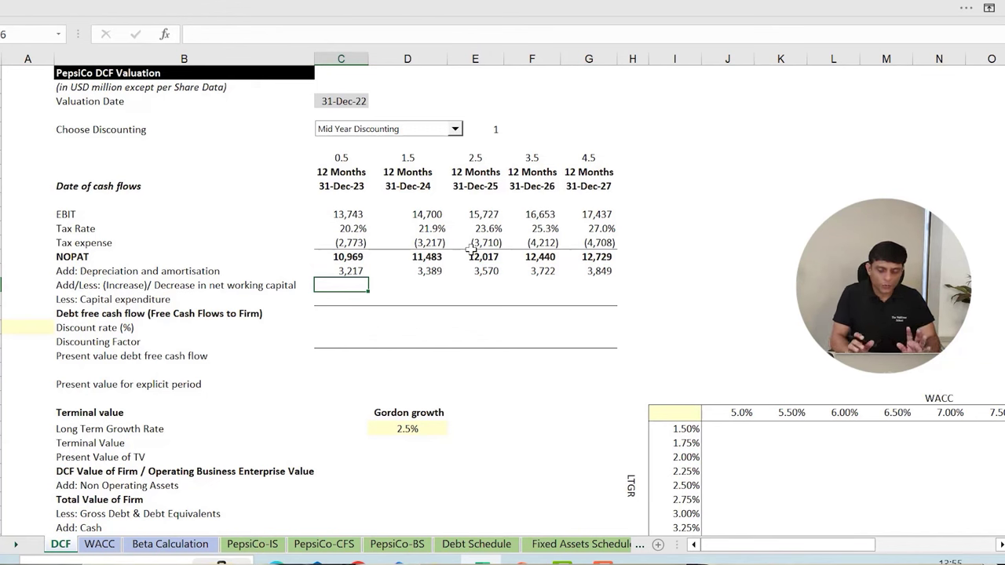
type("=")
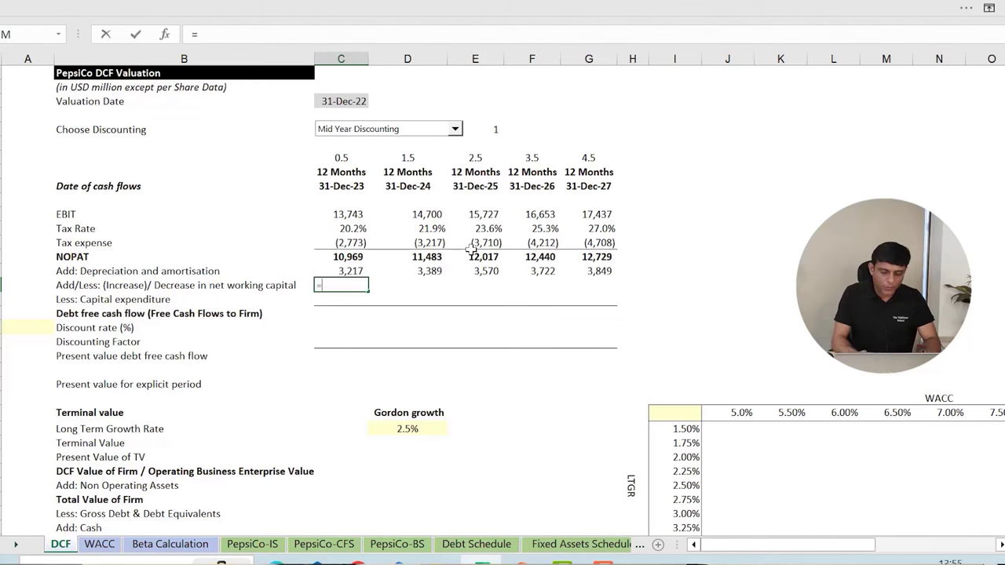
type("sum(")
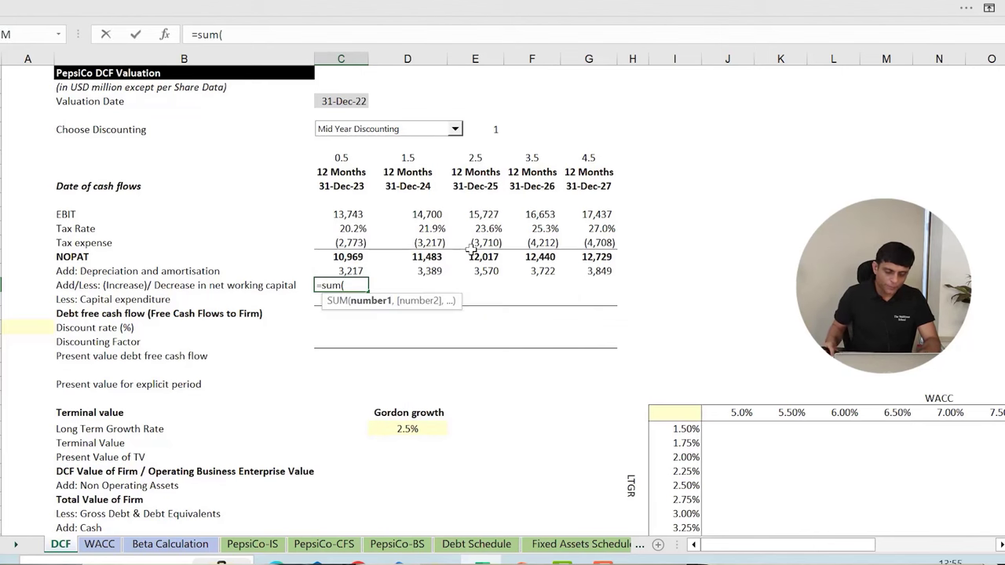
left_click(336, 544)
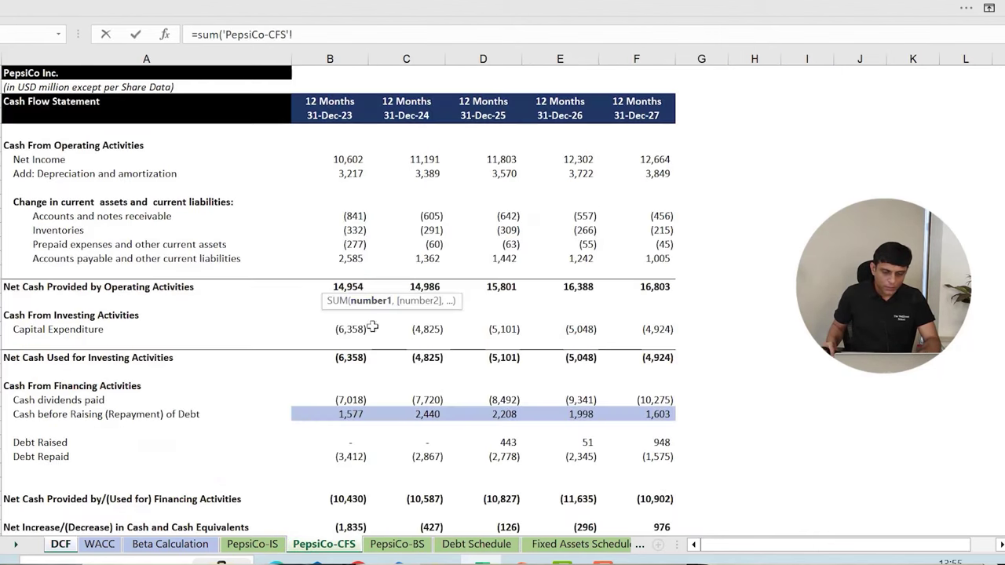
left_click_drag(351, 216, 343, 260)
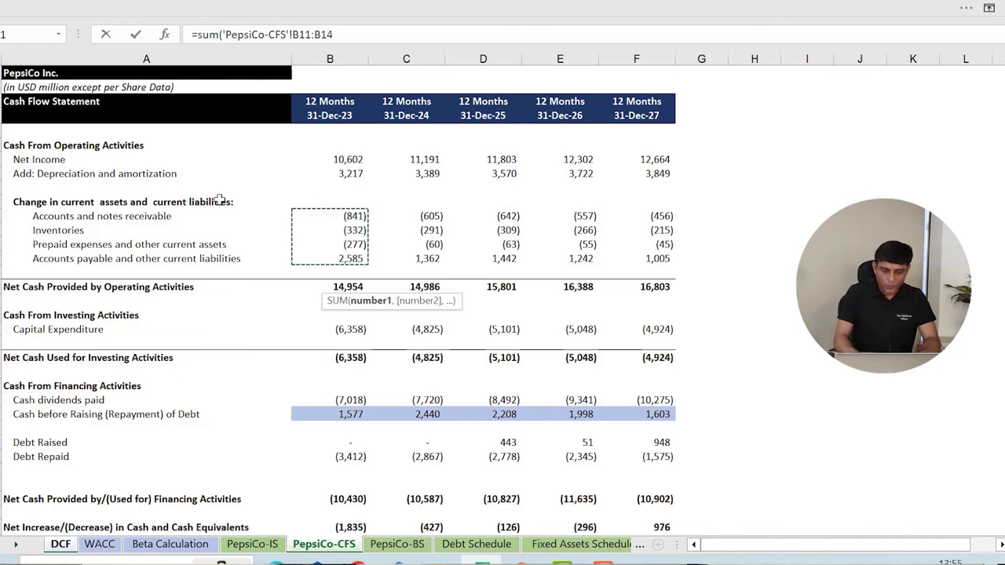
key("Return")
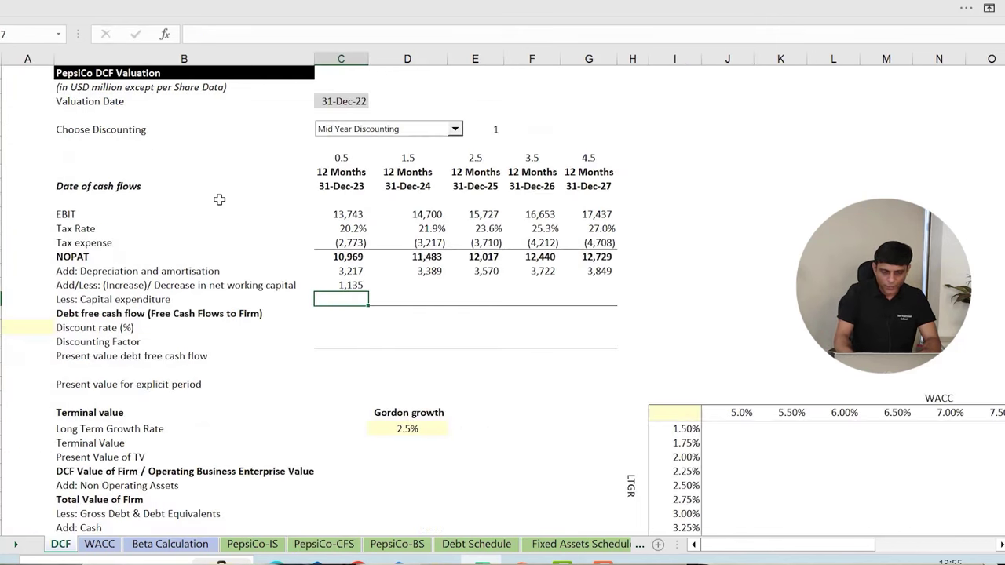
Step: Fill the net working capital formula across the forecast years through 31-Dec-27
key("Up")
key("shift+Right")
key("shift+Right")
key("shift+Right")
key("shift+Right")
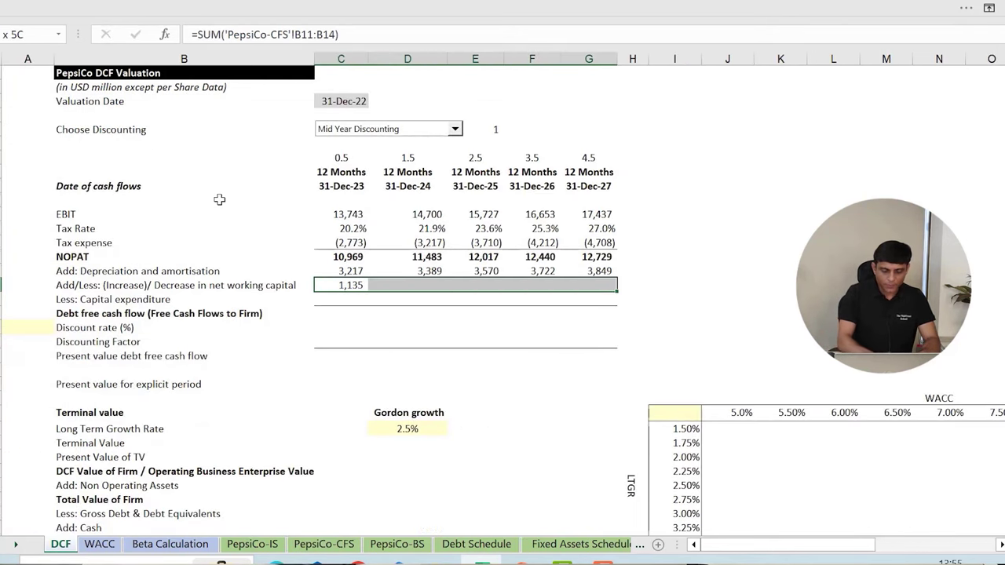
key("ctrl+r")
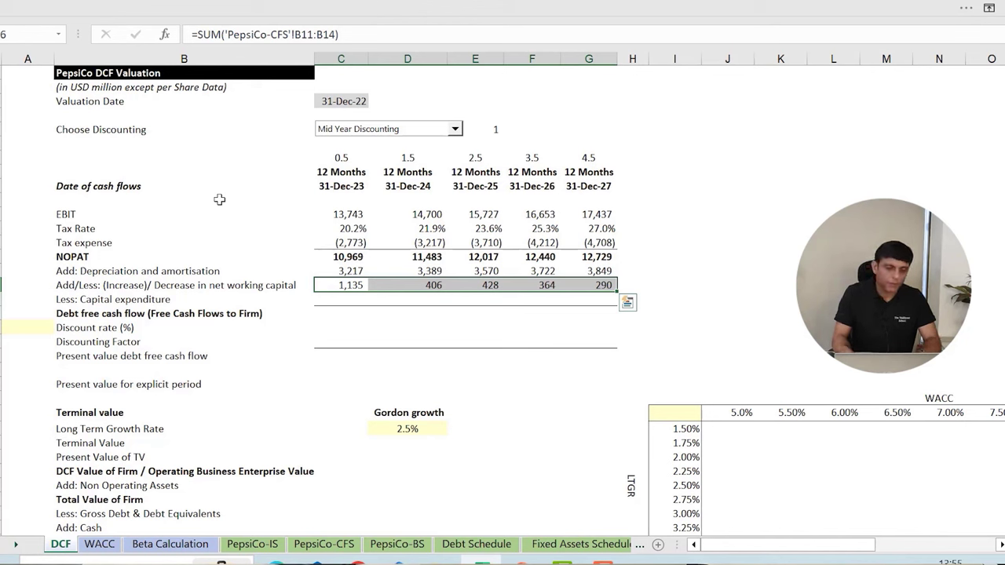
Step: Link the 31-Dec-23 capital expenditure to 'PepsiCo-CFS'!B19 and fill the formula across through 31-Dec-27
key("Down")
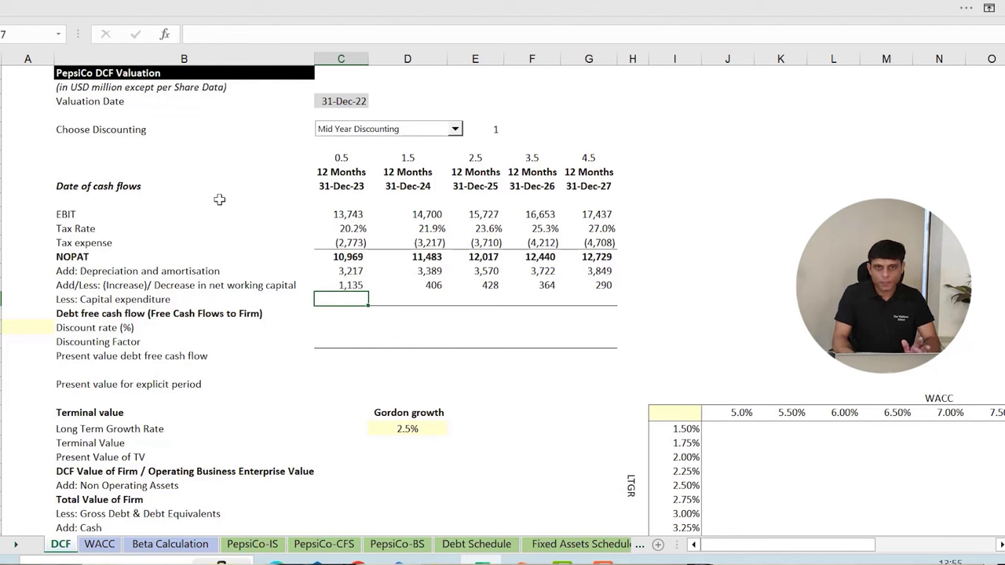
type("=")
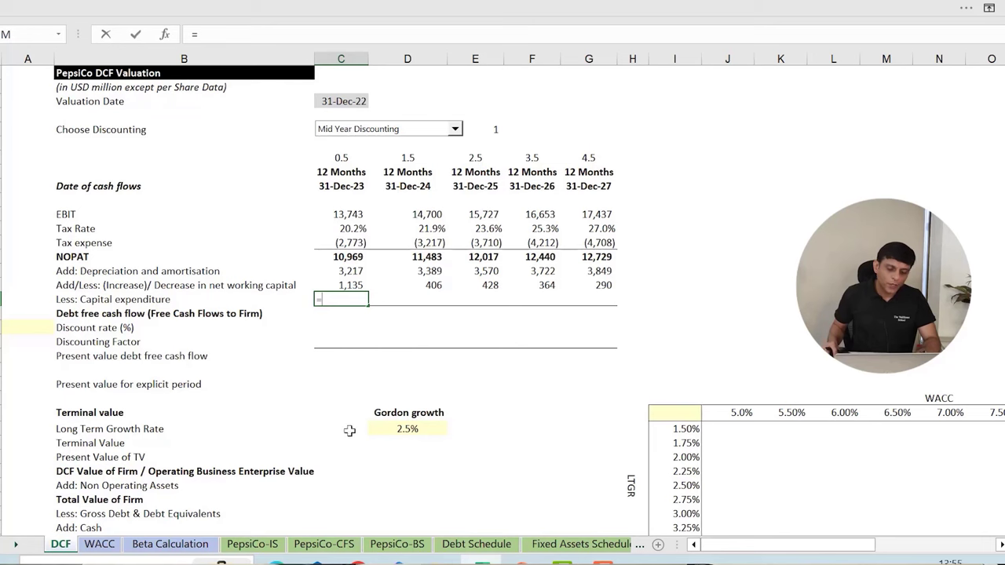
left_click(336, 546)
scroll(362, 381, "down", 2)
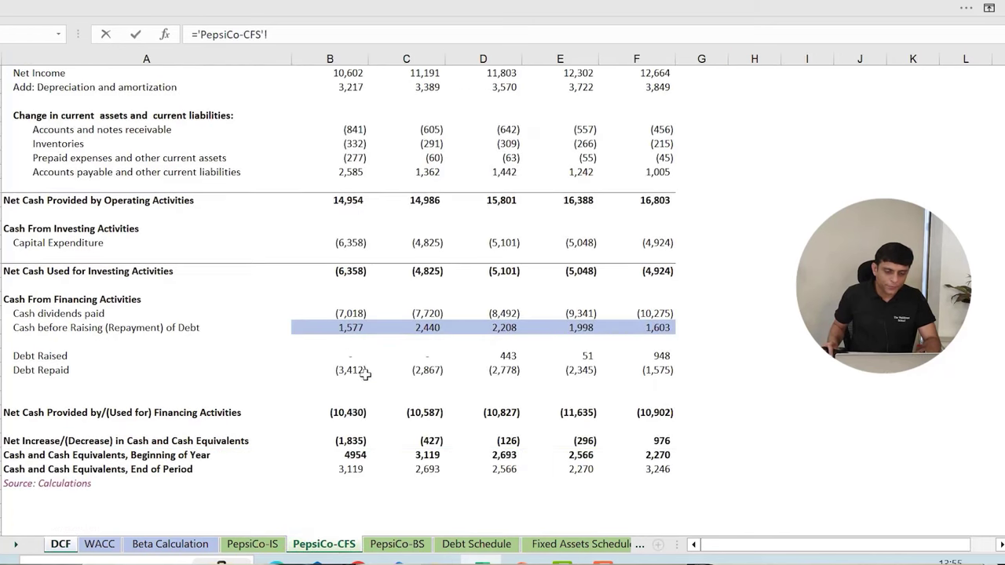
scroll(313, 298, "up", 2)
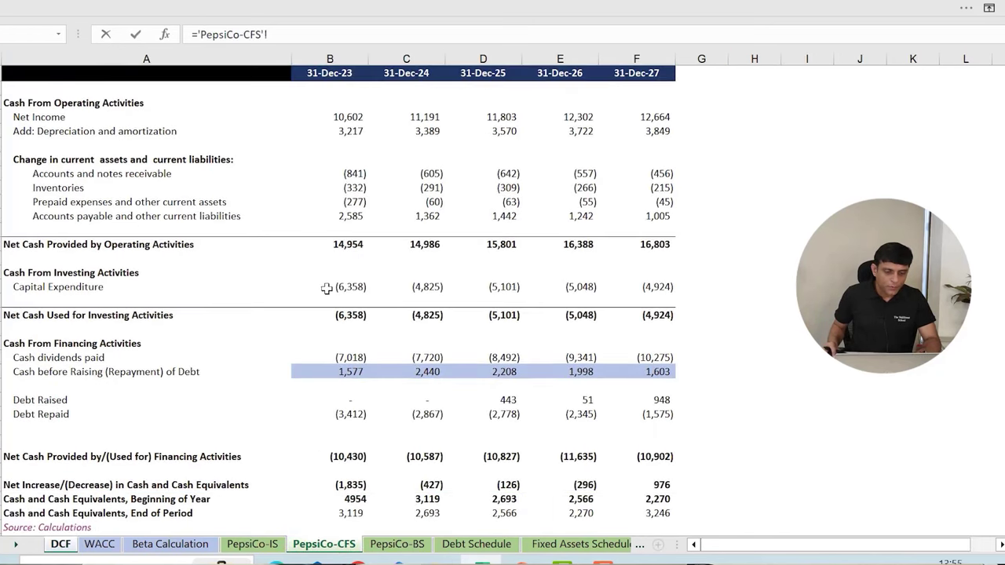
left_click(327, 285)
key("Return")
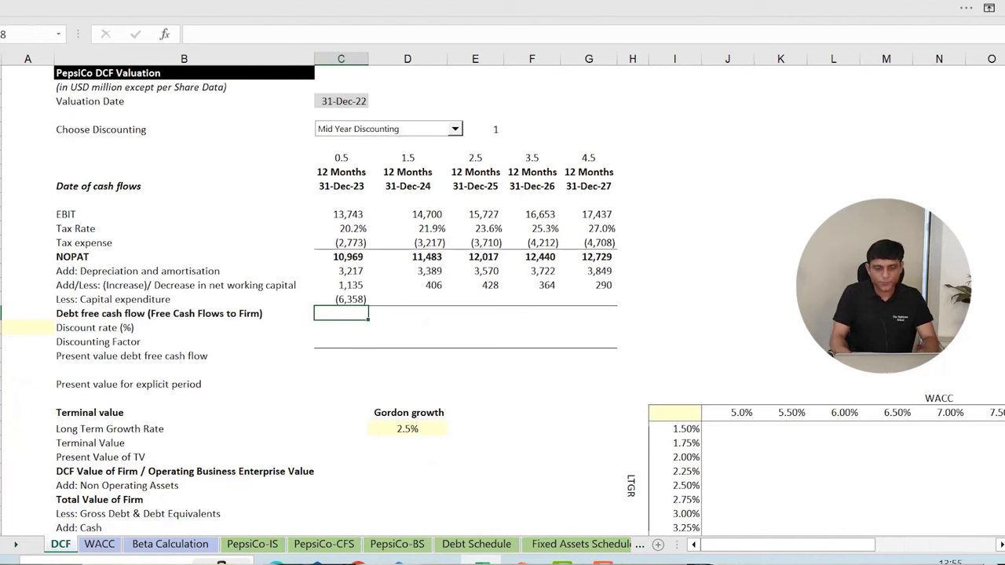
left_click_drag(341, 299, 589, 299)
key("ctrl+r")
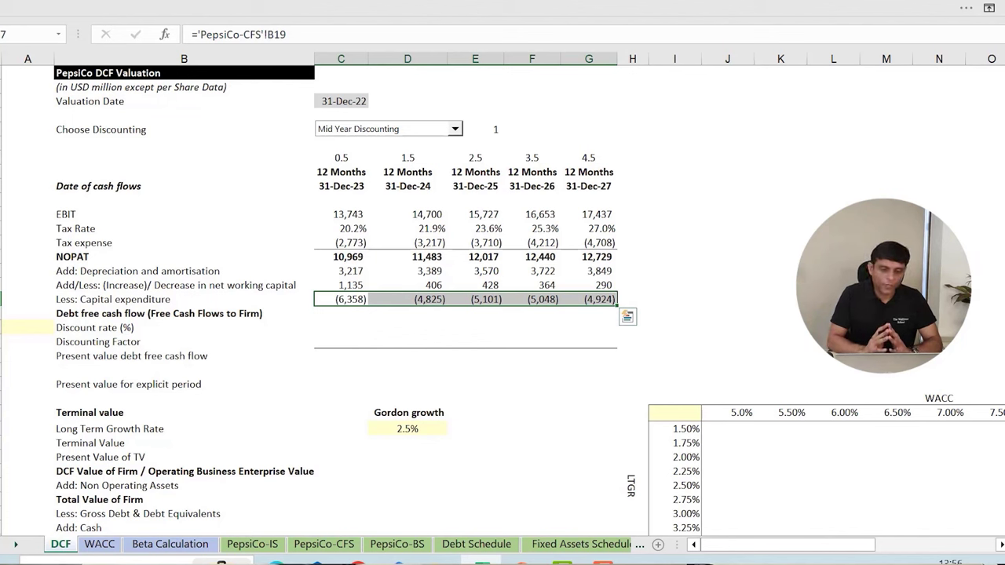
Step: Calculate the 31-Dec-23 debt free cash flow with the formula =SUM(C14:C17)
left_click(341, 313)
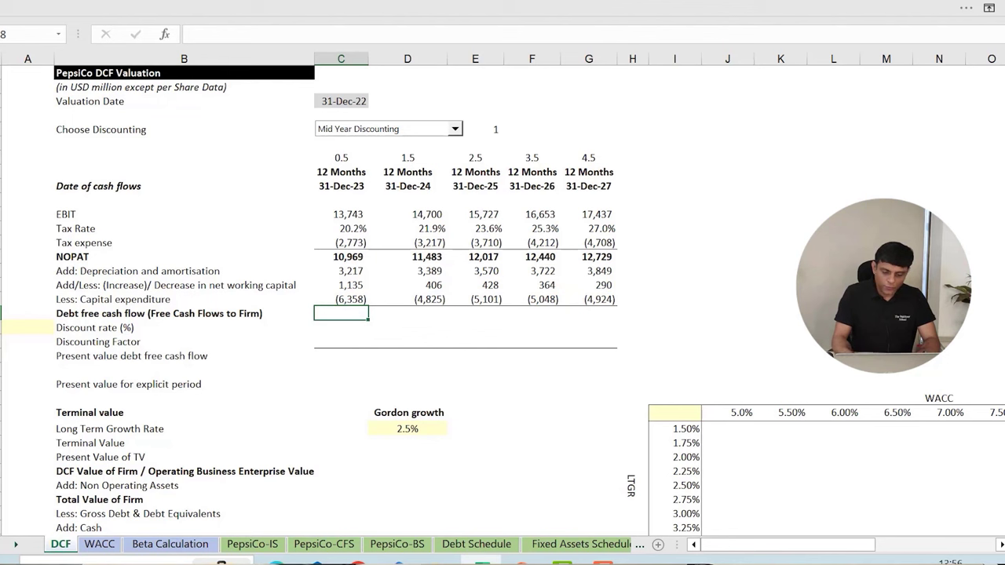
type("=sum(")
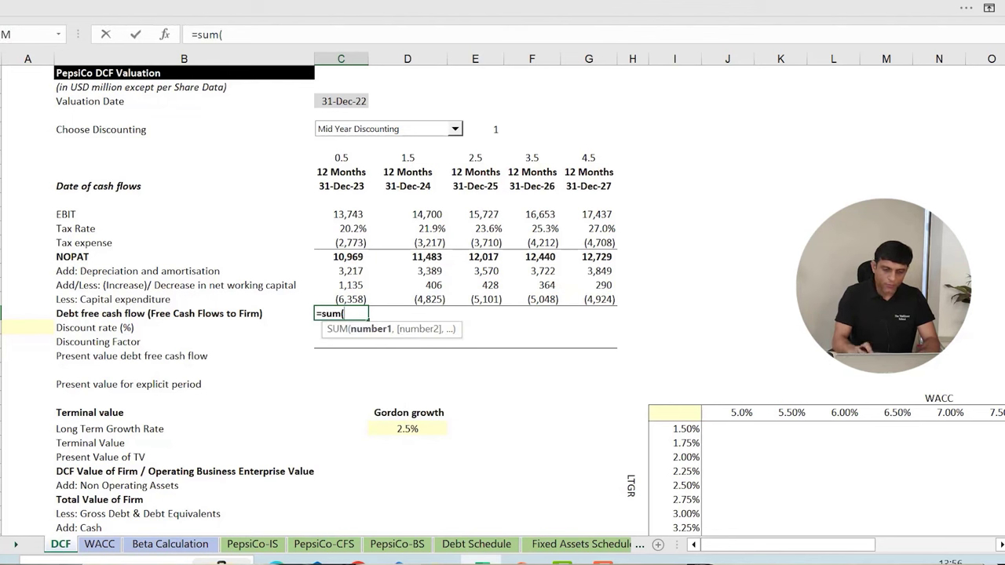
left_click_drag(349, 259, 351, 294)
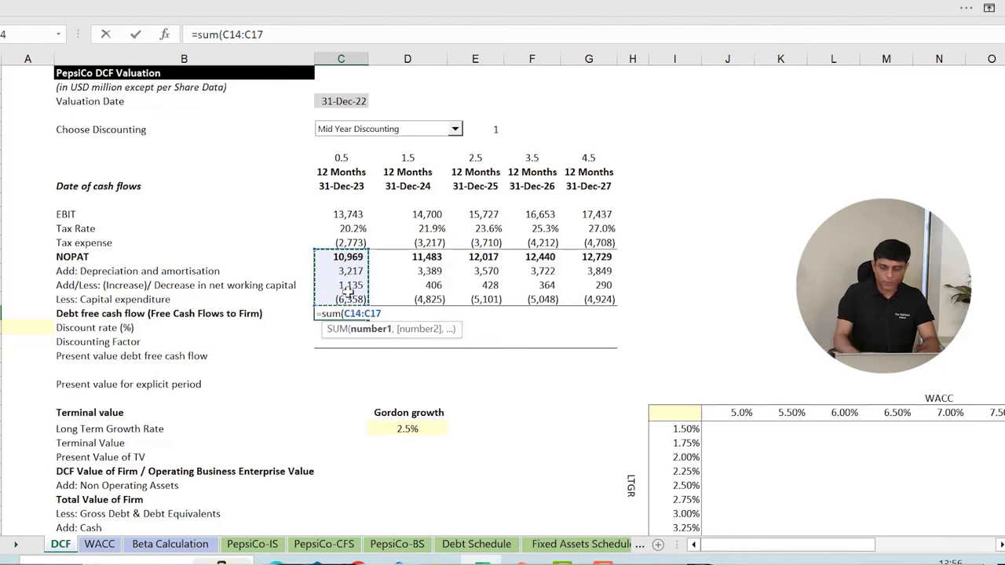
type(")")
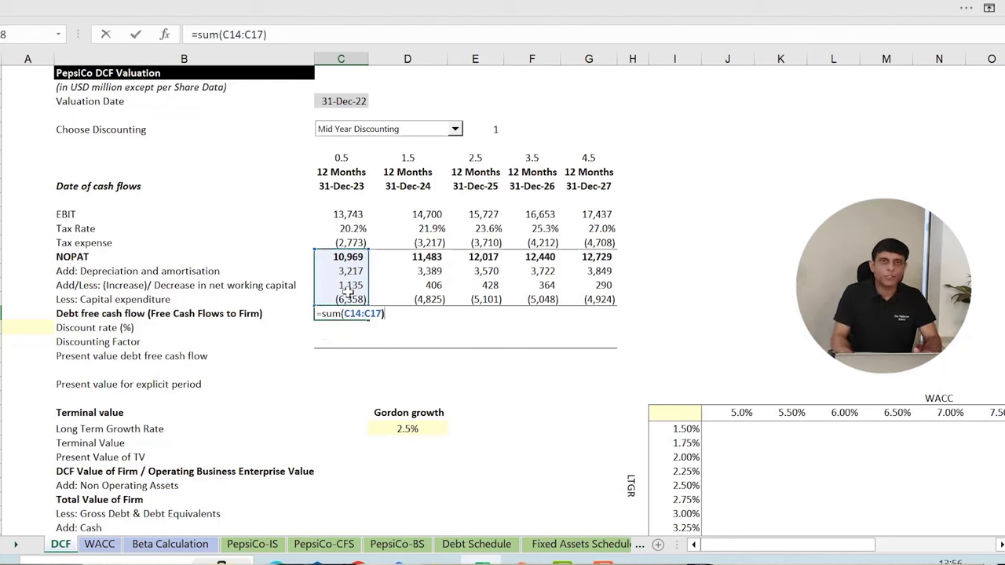
key("Return")
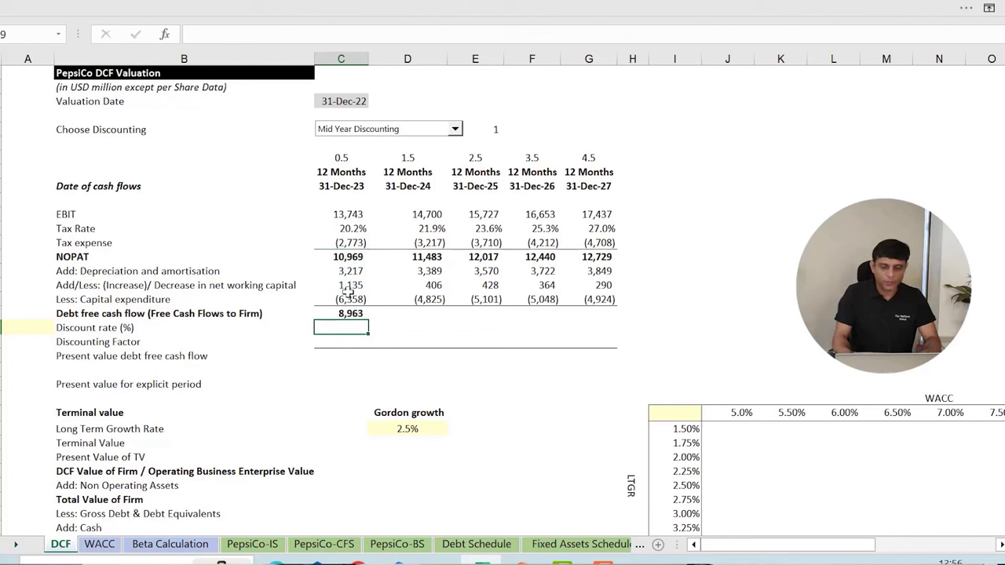
Step: Fill the debt free cash flow formula across through the 31-Dec-27 column
key("Up")
key("shift+Right")
key("shift+Right")
key("shift+Right")
key("shift+Right")
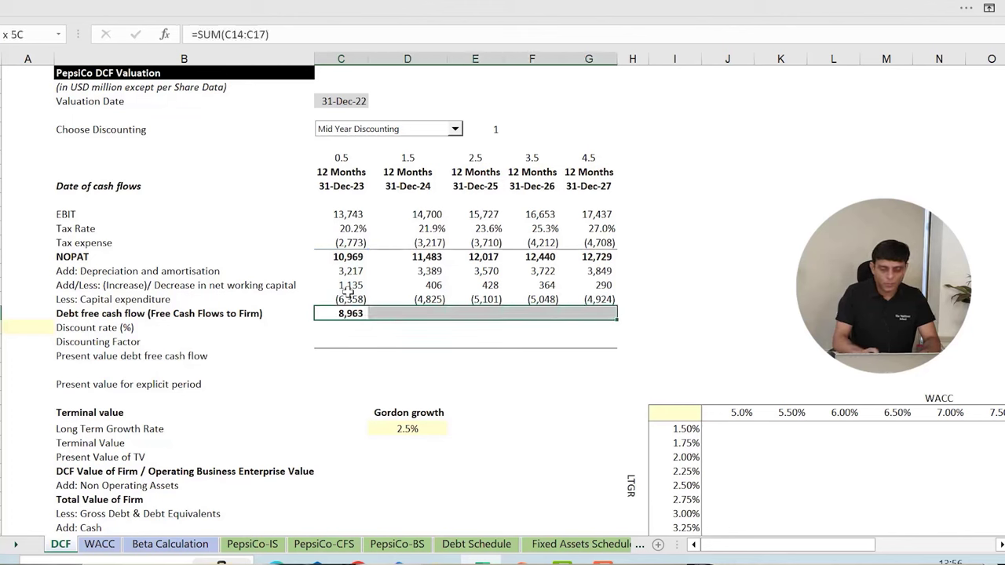
key("ctrl+r")
Step: Annotate the DCF sheet with a tick at the debt free cash flow row and handwritten "Step I" and "Step II" notes
left_click(475, 186)
left_click_drag(238, 328, 253, 319)
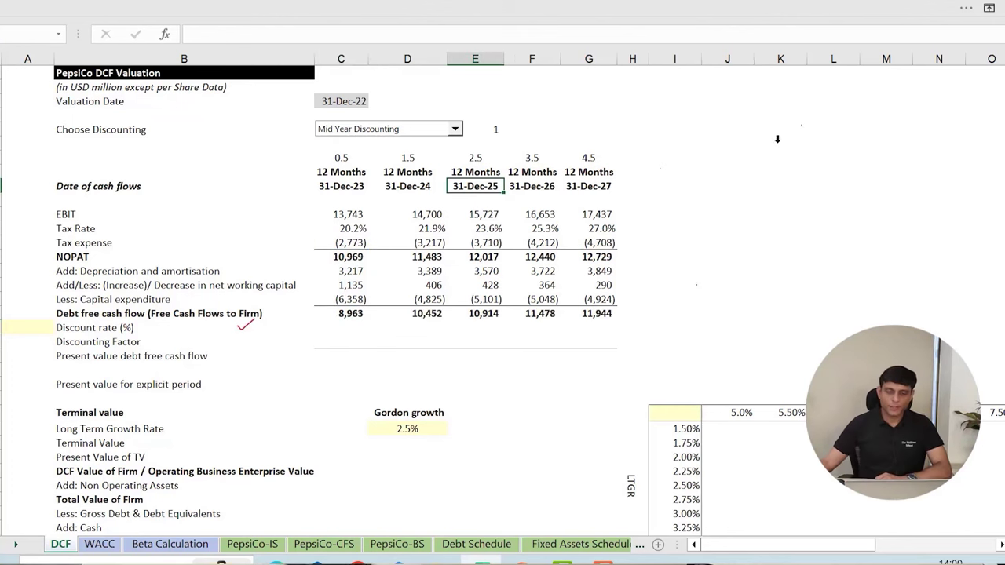
mouse_move(697, 215)
left_mouse_down()
mouse_move(691, 230)
mouse_move(700, 225)
left_mouse_up()
mouse_move(698, 214)
left_mouse_down()
mouse_move(721, 218)
mouse_move(722, 198)
mouse_move(731, 209)
mouse_move(717, 239)
mouse_move(724, 227)
left_mouse_up()
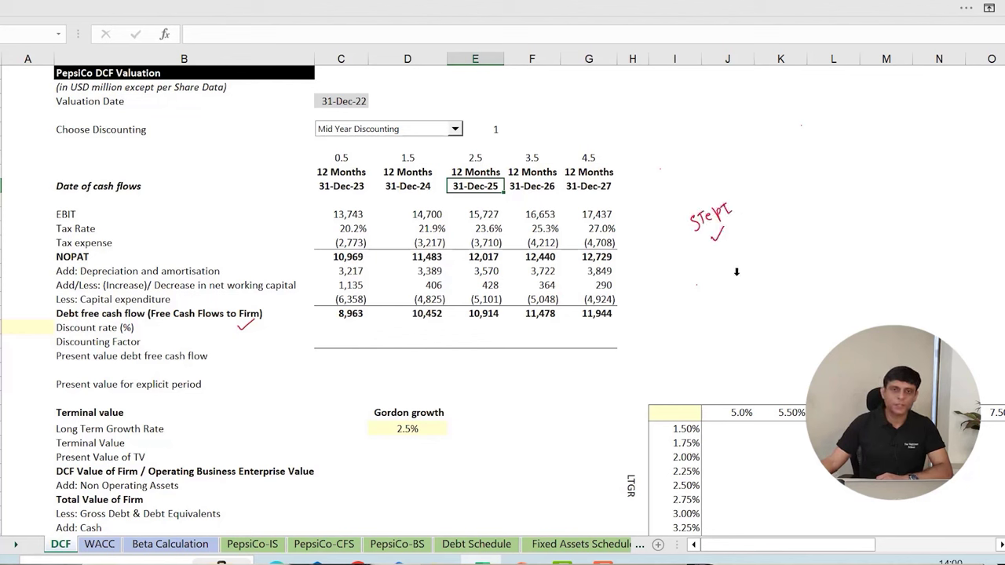
mouse_move(724, 262)
left_mouse_down()
mouse_move(713, 276)
mouse_move(764, 246)
left_mouse_up()
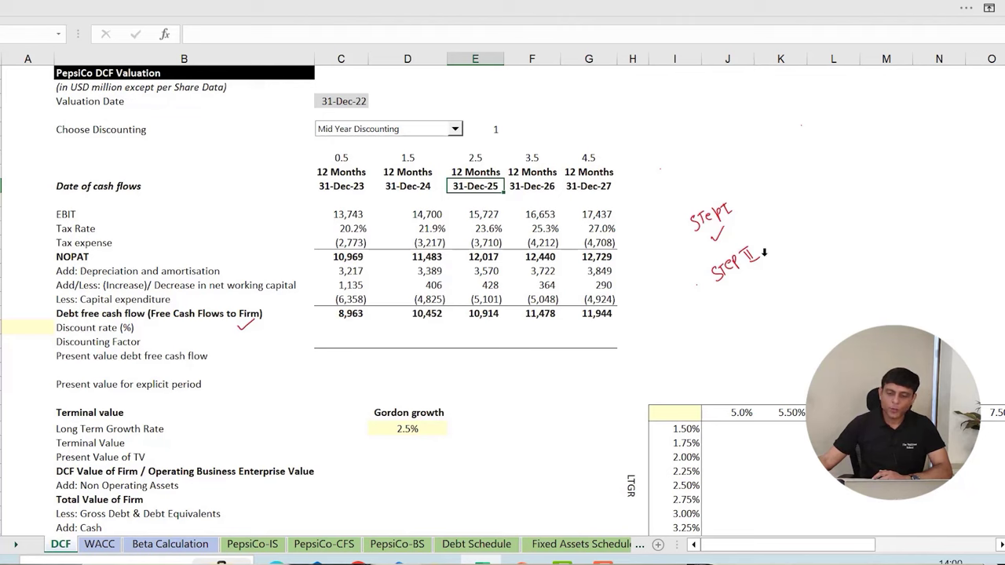
left_click_drag(763, 257, 825, 214)
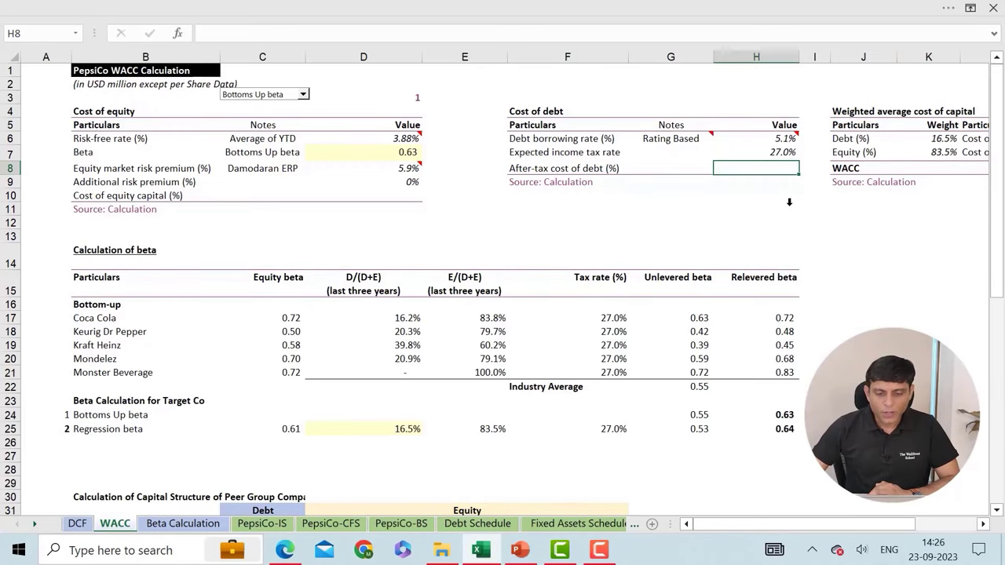
Step: Handwrite the WACC formula Kd × (1-Tax) × Wd + Ke × We above the beta calculation table
mouse_move(429, 224)
left_mouse_down()
mouse_move(427, 238)
mouse_move(437, 236)
left_mouse_up()
mouse_move(445, 221)
left_mouse_down()
mouse_move(445, 236)
mouse_move(462, 233)
left_mouse_up()
left_click_drag(461, 225, 455, 234)
mouse_move(472, 214)
left_mouse_down()
mouse_move(470, 231)
mouse_move(482, 232)
left_mouse_up()
mouse_move(486, 226)
left_mouse_down()
mouse_move(559, 227)
mouse_move(585, 214)
mouse_move(596, 226)
left_mouse_up()
mouse_move(620, 212)
left_mouse_down()
mouse_move(621, 226)
mouse_move(628, 218)
left_mouse_up()
mouse_move(642, 208)
left_mouse_down()
mouse_move(641, 225)
mouse_move(703, 219)
mouse_move(710, 208)
mouse_move(727, 220)
left_mouse_up()
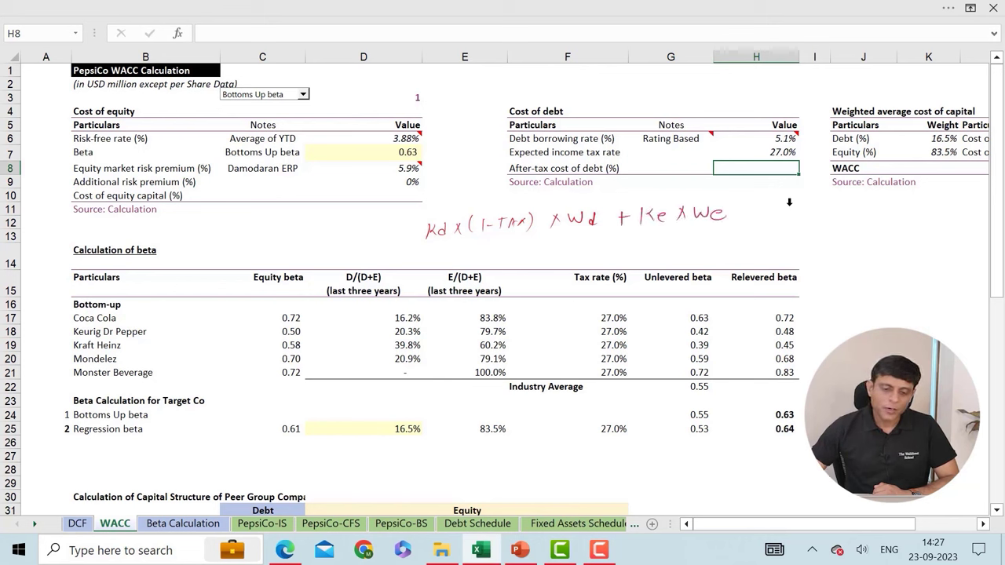
Step: Circle the Kd × (1-Tax) term and tick the debt borrowing rate and income tax rate inputs
mouse_move(494, 201)
left_mouse_down()
mouse_move(424, 216)
mouse_move(510, 244)
mouse_move(522, 200)
mouse_move(467, 198)
left_mouse_up()
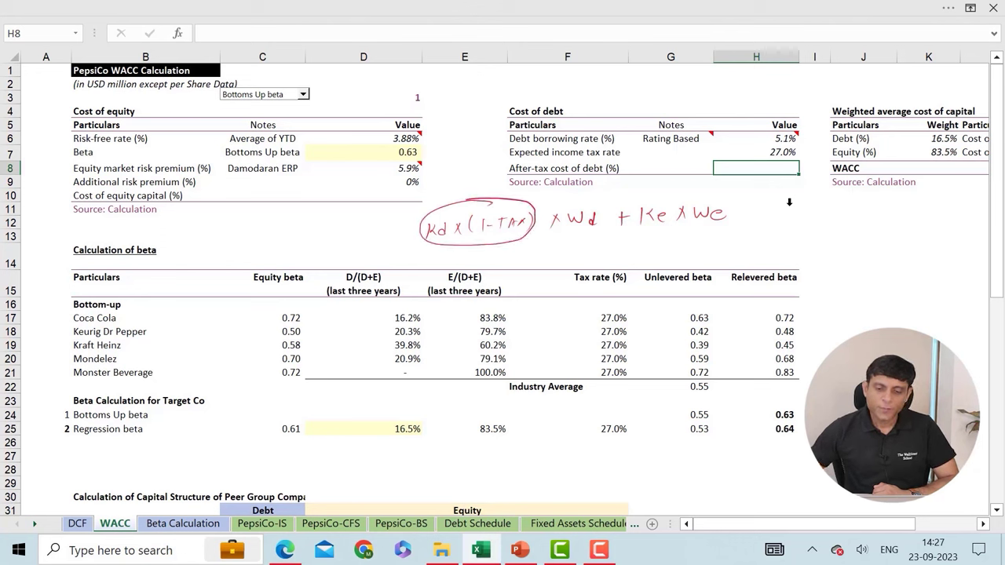
left_click_drag(502, 137, 513, 136)
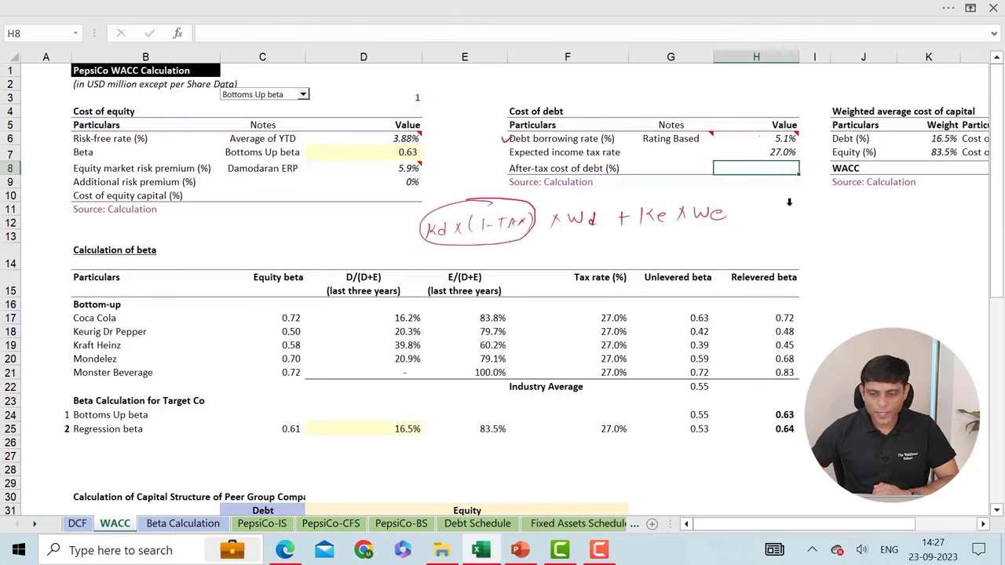
left_click_drag(761, 136, 776, 133)
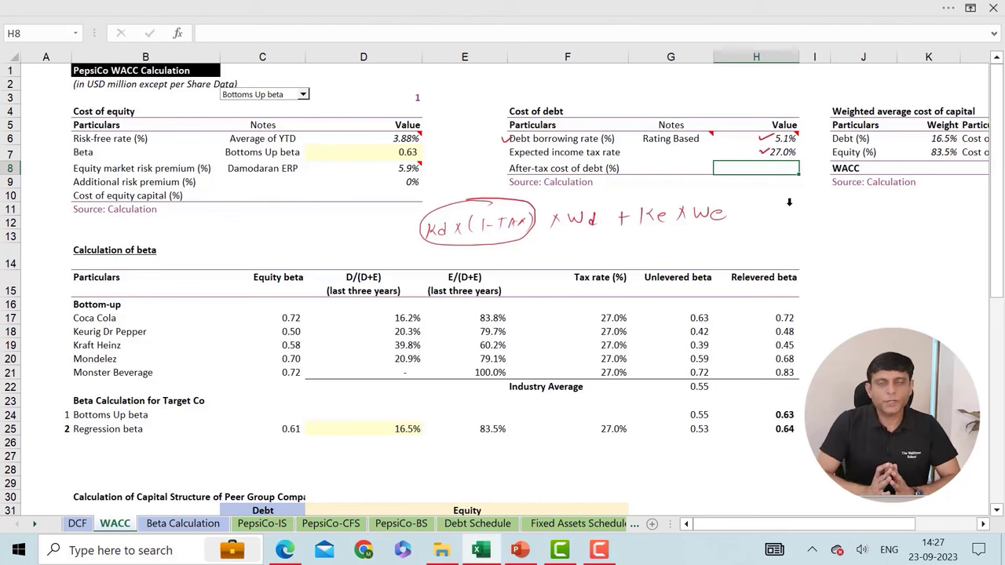
Step: Calculate the after-tax cost of debt in H8 with the formula =H6*(1-H7)
type("=")
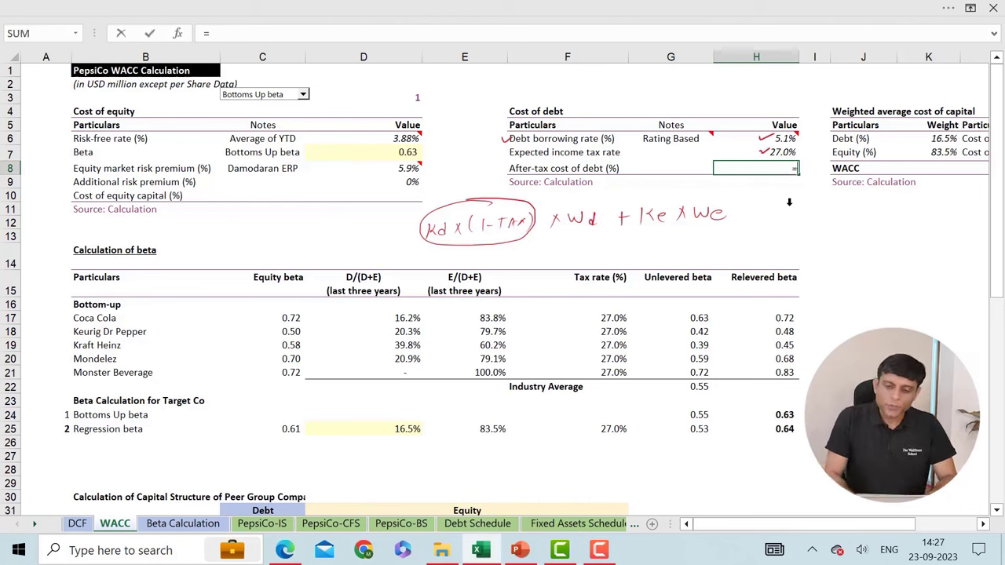
key("Up")
key("Up")
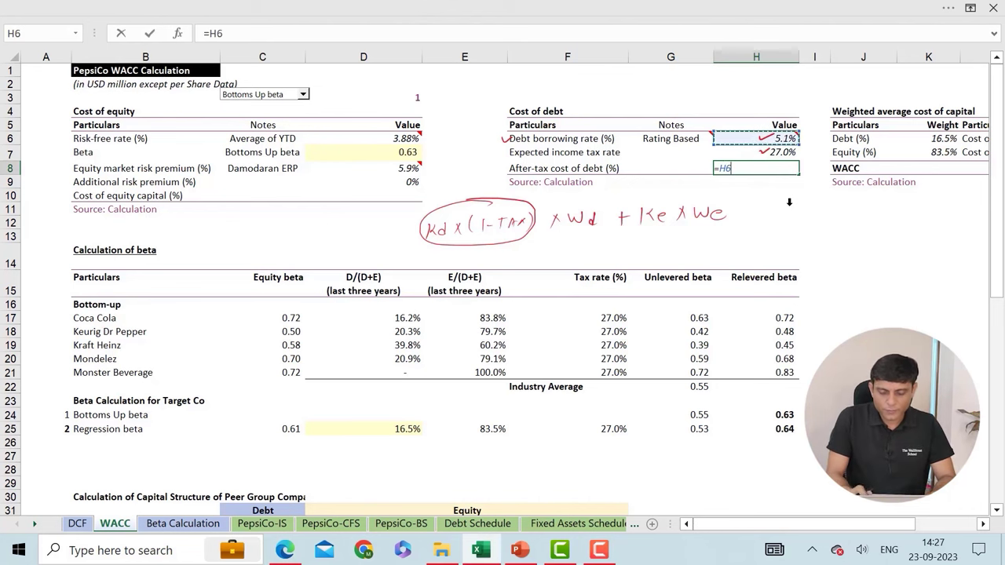
type("*(1-")
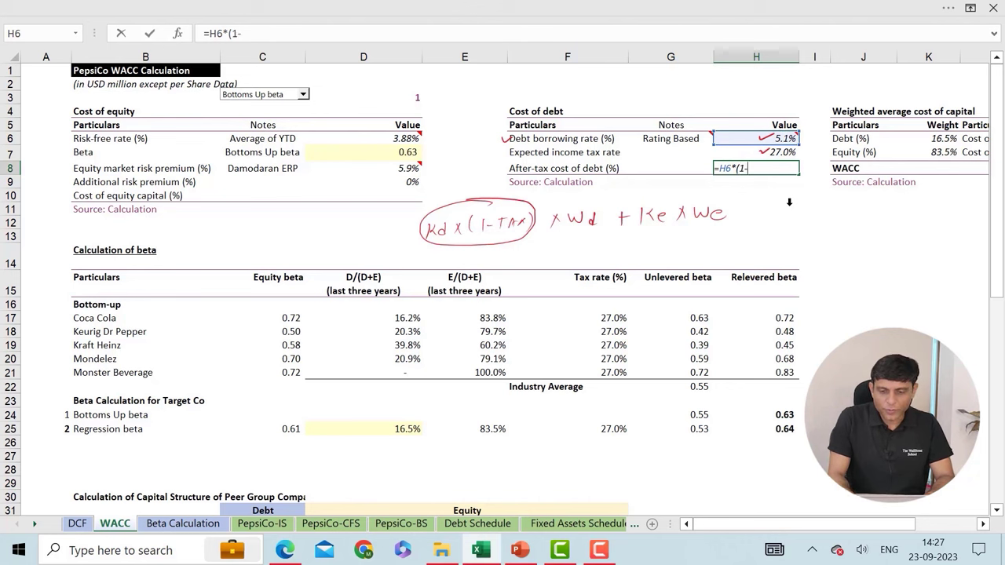
key("Up")
type(")")
key("Return")
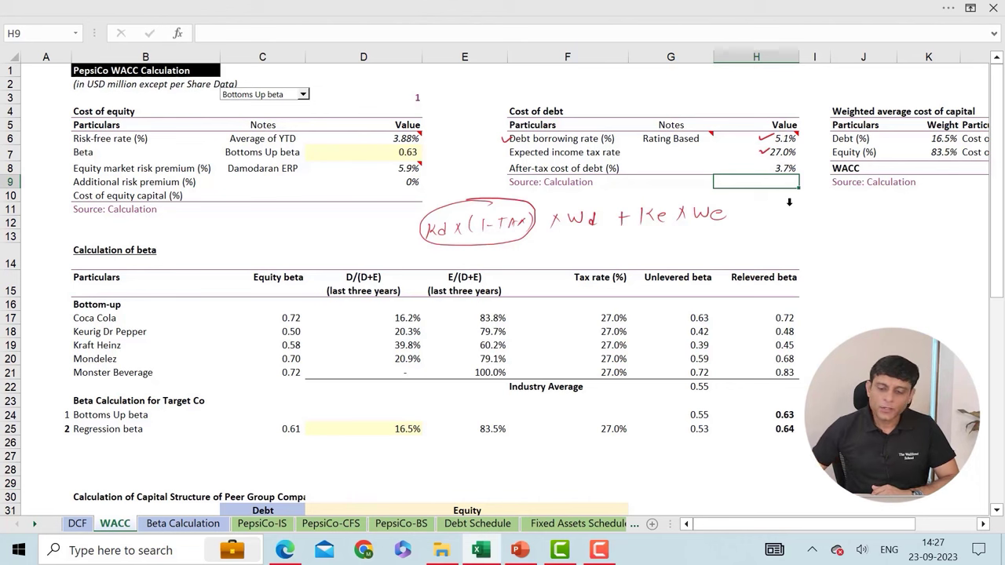
Step: Draw an arrow from Ke in the handwritten formula to an underlined "CAPM" note
mouse_move(653, 230)
left_mouse_down()
mouse_move(654, 242)
mouse_move(666, 241)
left_mouse_up()
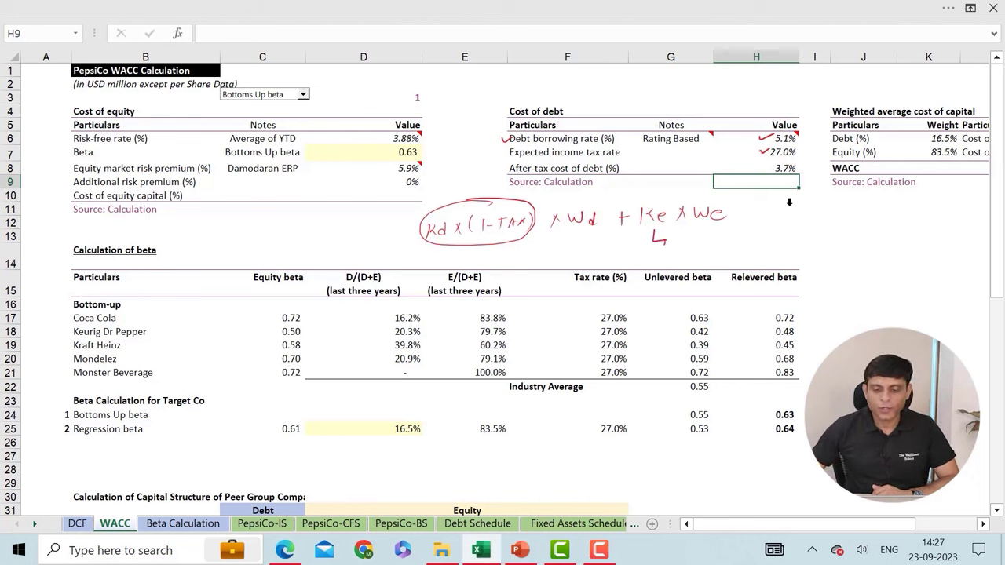
mouse_move(690, 237)
left_mouse_down()
mouse_move(688, 247)
mouse_move(739, 254)
left_mouse_up()
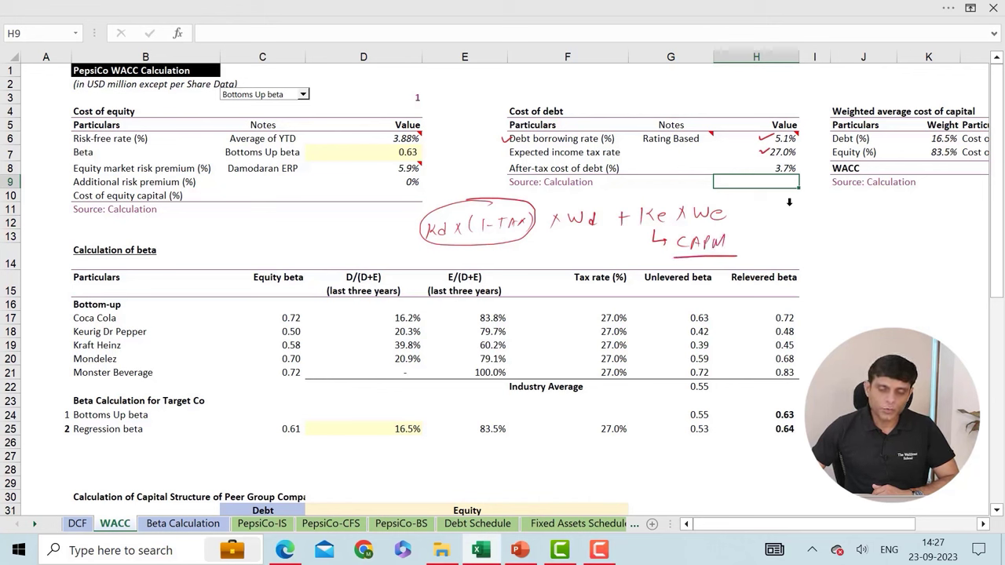
Step: Handwrite "= RFR + Beta × ERP" beside the underlined CAPM note
mouse_move(737, 243)
left_mouse_down()
mouse_move(770, 251)
mouse_move(802, 239)
mouse_move(803, 249)
left_mouse_up()
left_click_drag(817, 231, 817, 245)
mouse_move(811, 238)
left_mouse_down()
mouse_move(834, 231)
mouse_move(844, 246)
mouse_move(881, 244)
left_mouse_up()
mouse_move(874, 244)
left_mouse_down()
mouse_move(879, 234)
mouse_move(888, 245)
mouse_move(917, 228)
mouse_move(921, 235)
left_mouse_up()
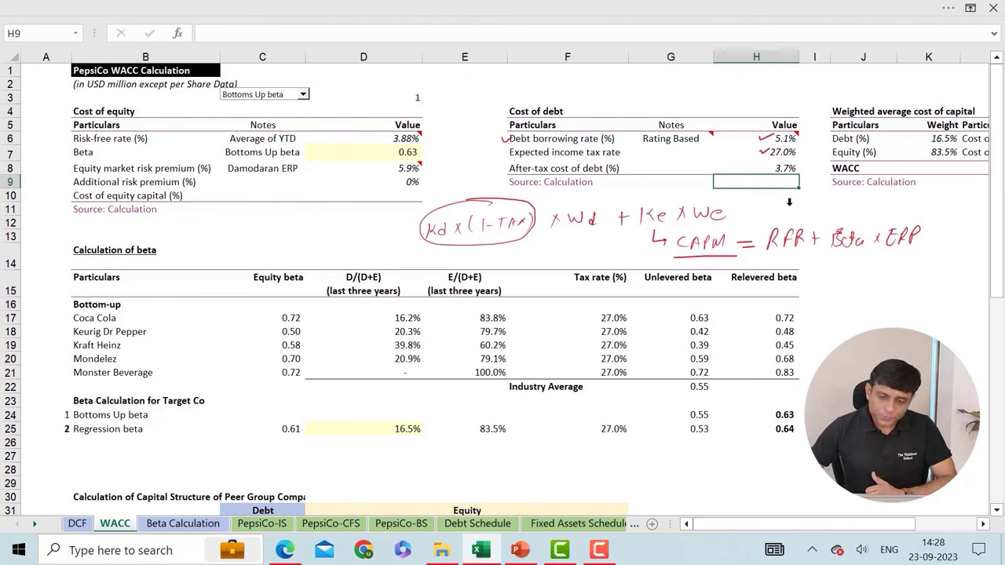
Step: Tick RFR, Beta and ERP in the handwritten CAPM formula, circle Beta and ERP, and tick the risk-free rate value in the cost of equity table
mouse_move(783, 249)
left_mouse_down()
mouse_move(786, 258)
mouse_move(808, 244)
left_mouse_up()
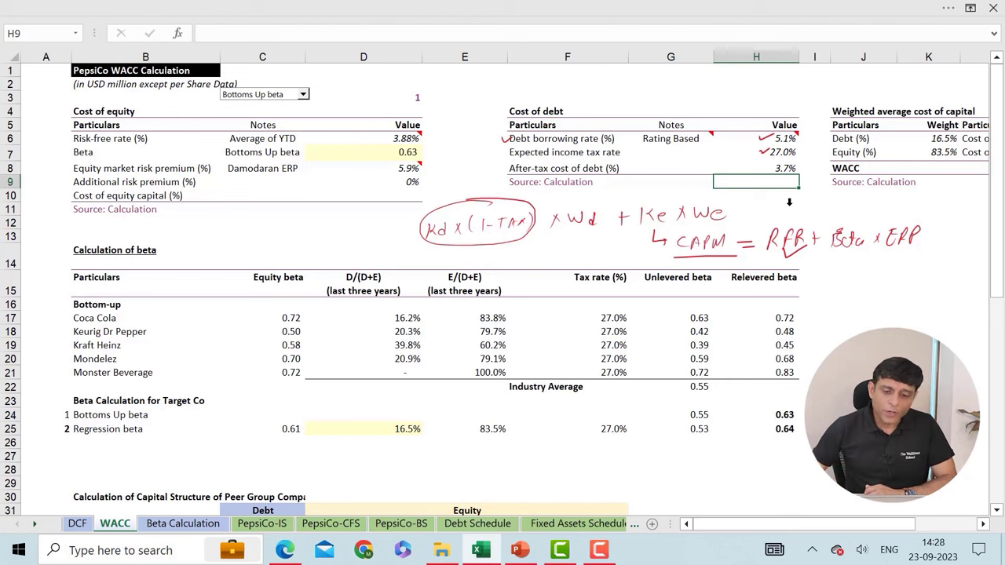
left_click_drag(372, 139, 384, 135)
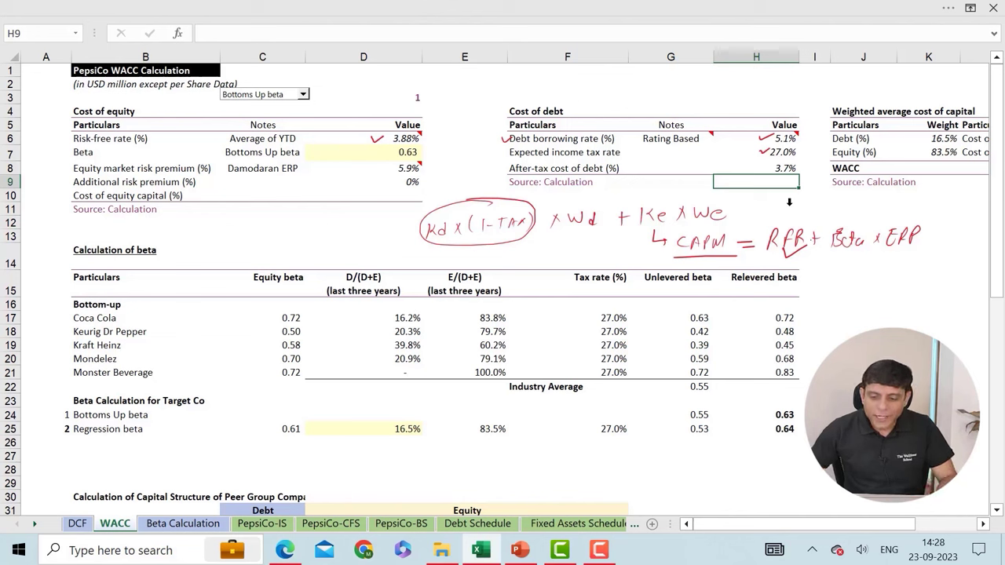
mouse_move(810, 239)
left_mouse_down()
mouse_move(830, 239)
mouse_move(816, 251)
left_mouse_up()
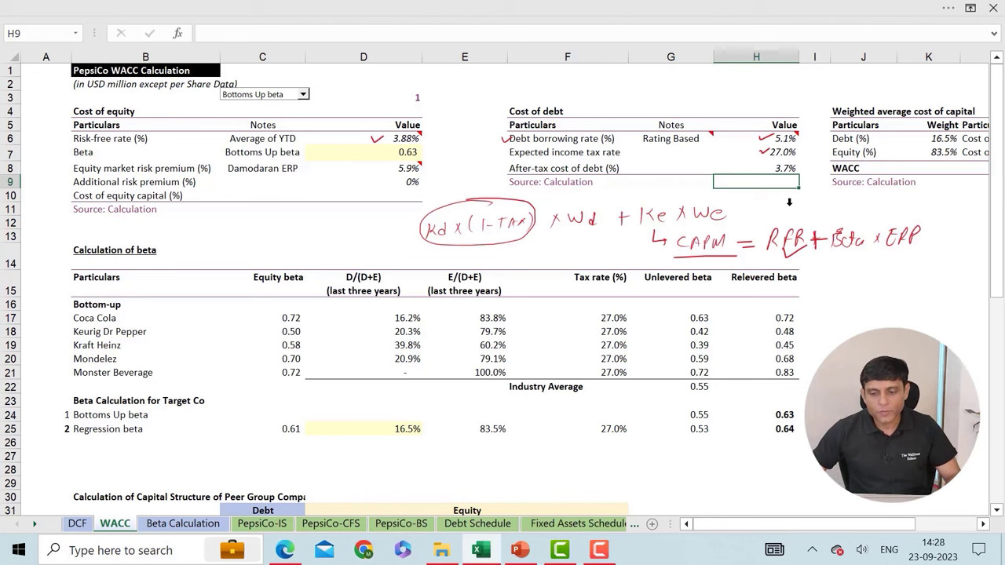
left_click_drag(840, 251, 856, 253)
mouse_move(903, 253)
left_mouse_down()
mouse_move(918, 252)
mouse_move(882, 238)
mouse_move(939, 240)
mouse_move(913, 217)
left_mouse_up()
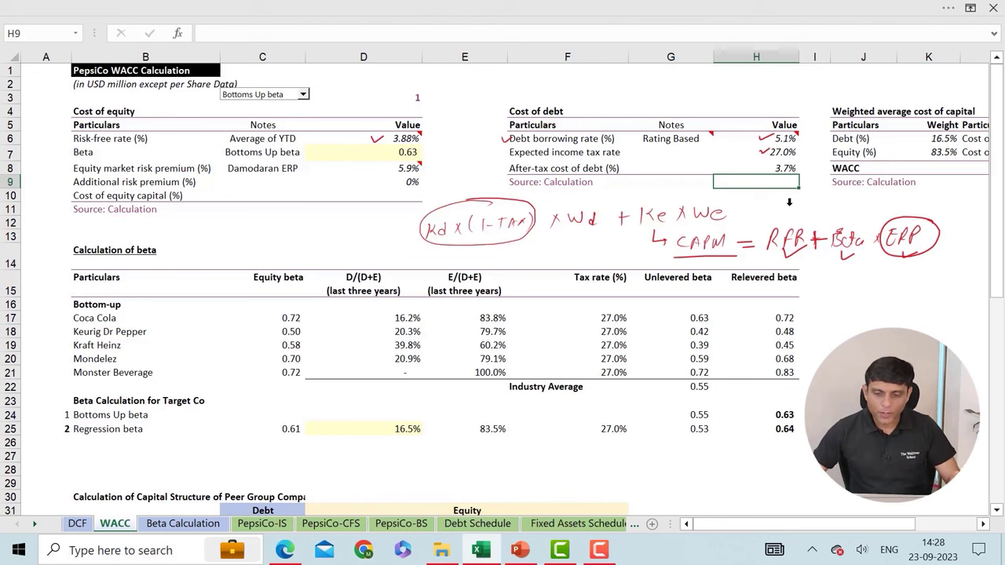
mouse_move(864, 218)
left_mouse_down()
mouse_move(823, 245)
mouse_move(871, 234)
mouse_move(826, 223)
left_mouse_up()
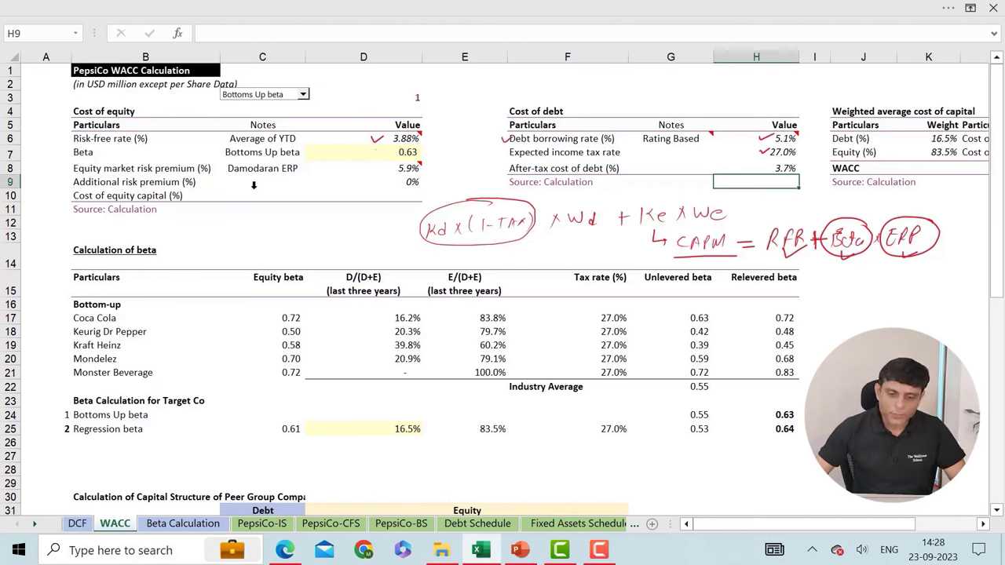
Step: Tick and bracket together the beta and equity market risk premium values, and mark the additional risk premium row
left_click_drag(376, 151, 386, 147)
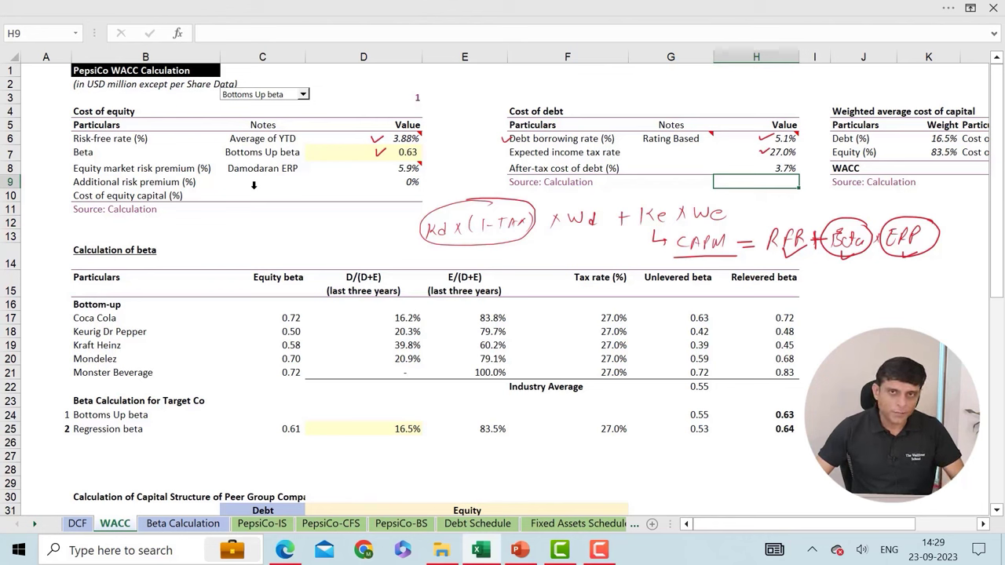
left_click_drag(378, 167, 391, 164)
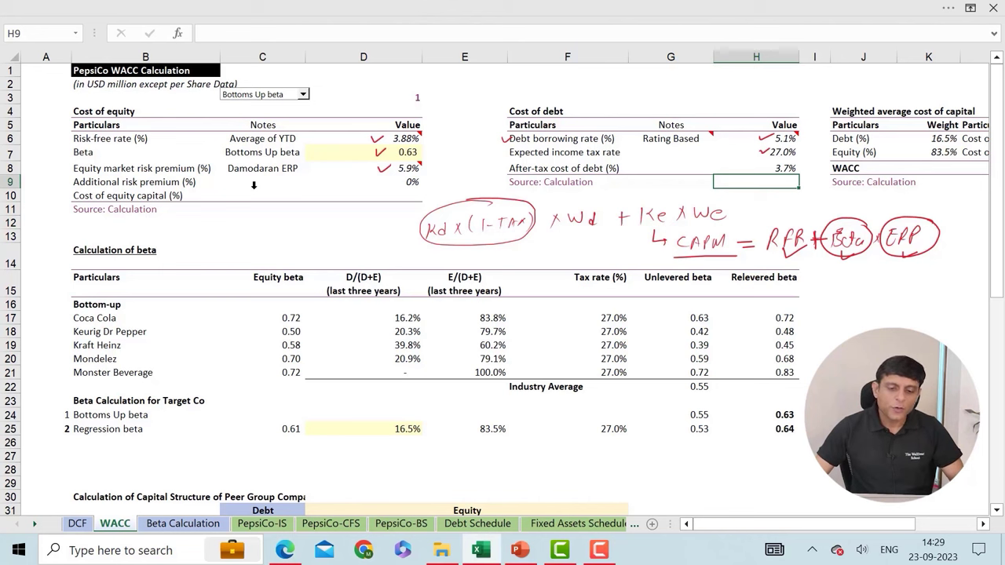
left_click_drag(422, 151, 421, 169)
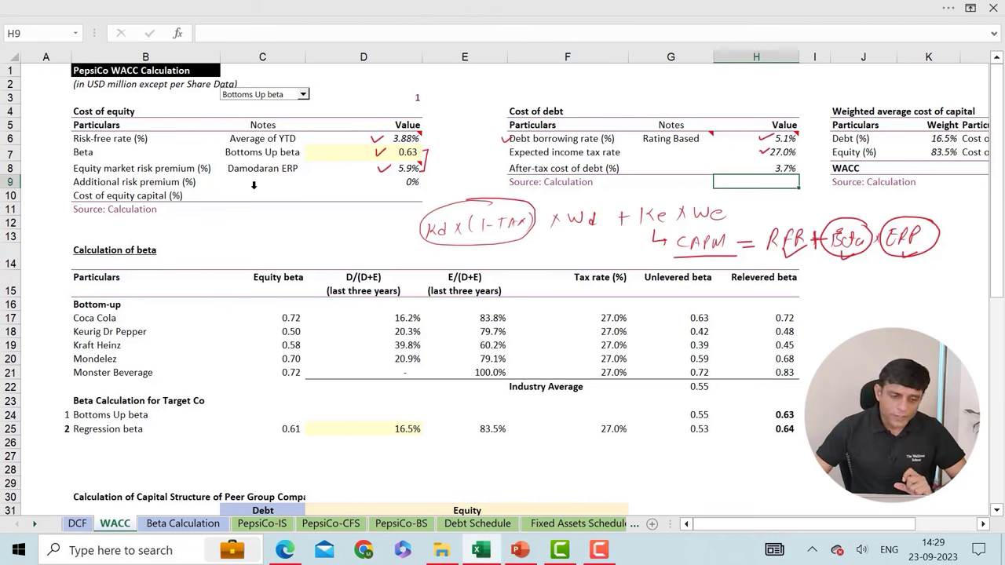
left_click_drag(106, 190, 121, 190)
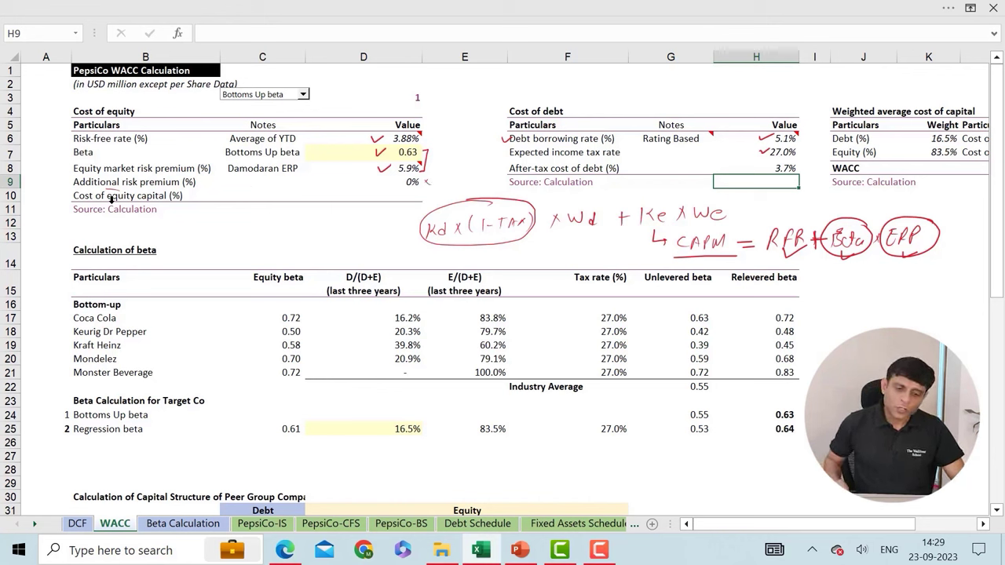
Step: Calculate the cost of equity capital in D10 with the formula =D6+D7*D8
left_click(392, 194)
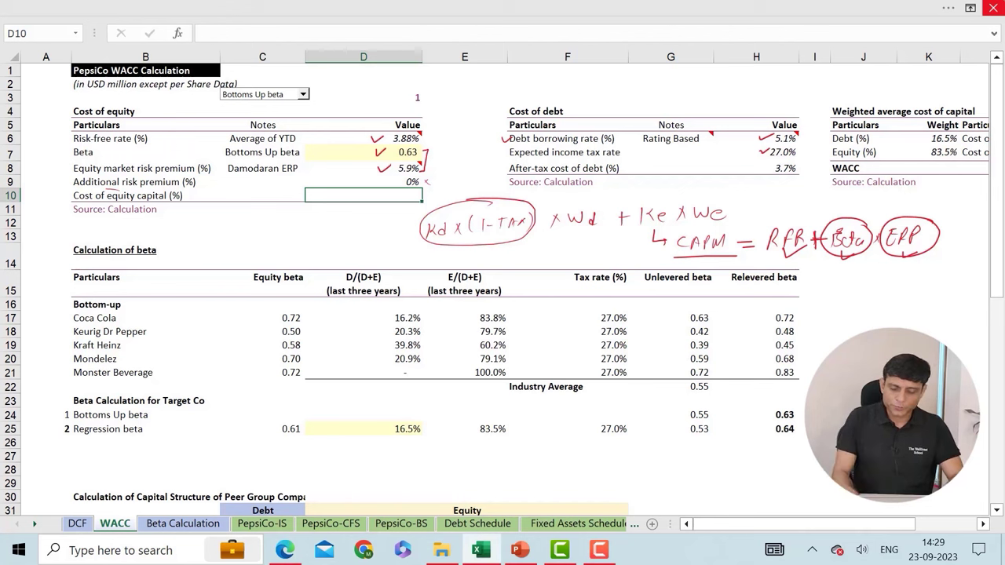
type("=")
key("Up")
key("Up")
key("Up")
key("Up")
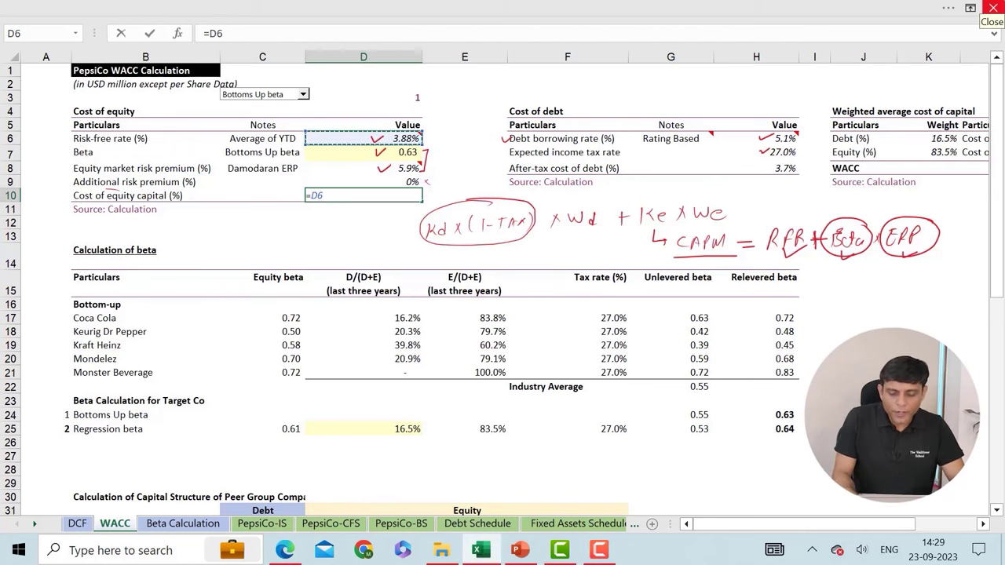
type("+")
key("Up")
key("Up")
key("Up")
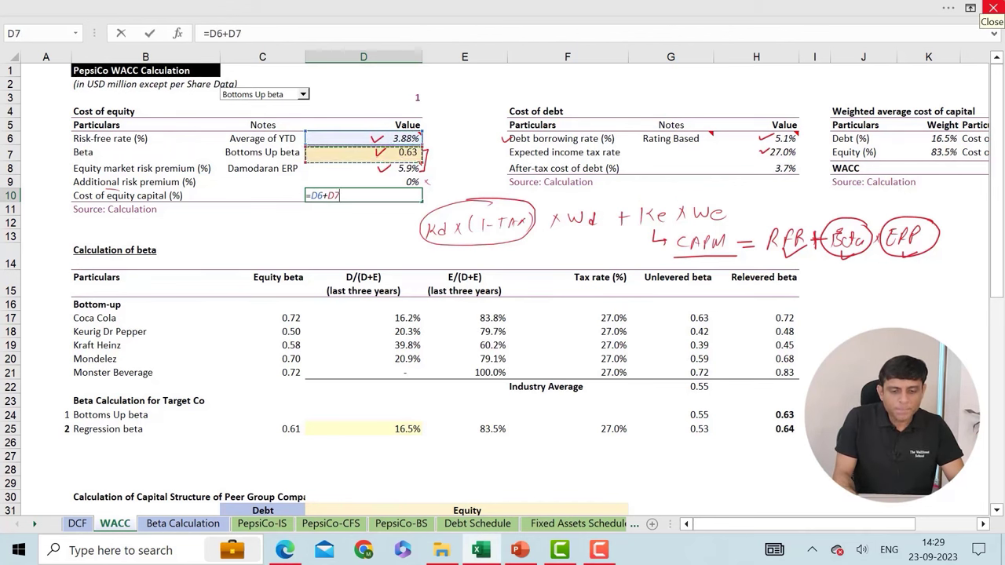
type("*")
key("Up")
key("Up")
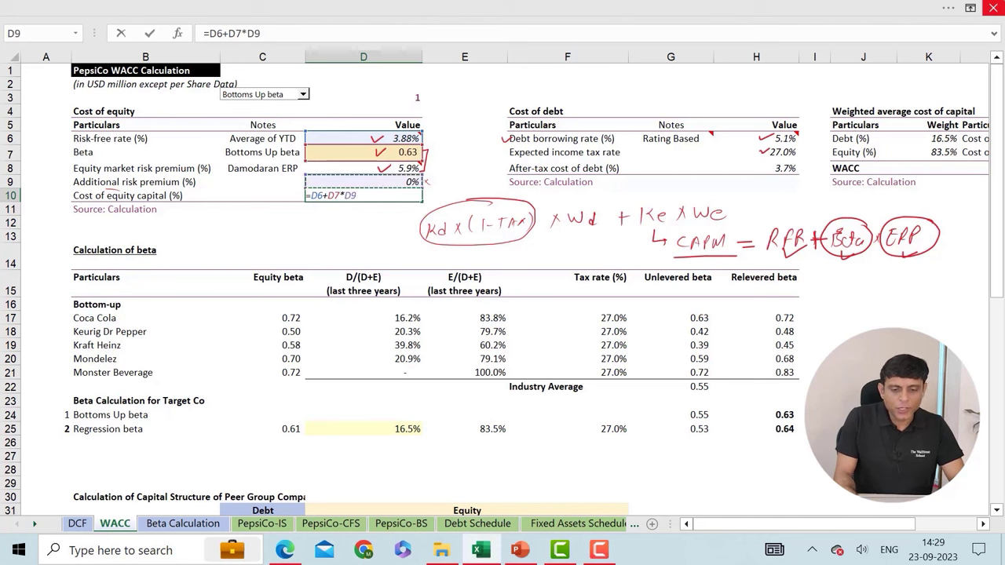
key("Return")
key("Up")
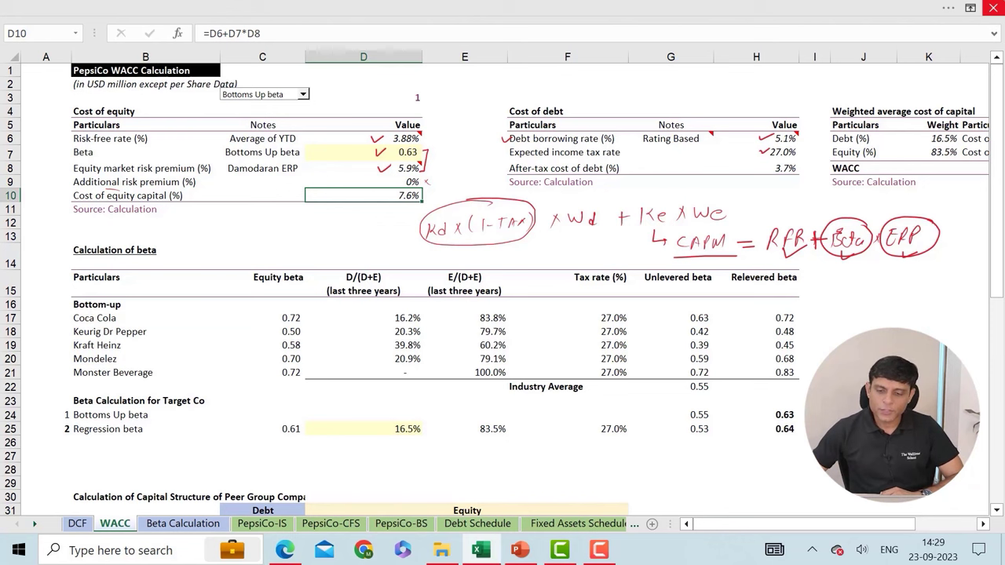
Step: Tick the after-tax cost of debt, the cost of equity capital, and the debt and equity weights in the WACC table
left_click_drag(761, 170, 773, 166)
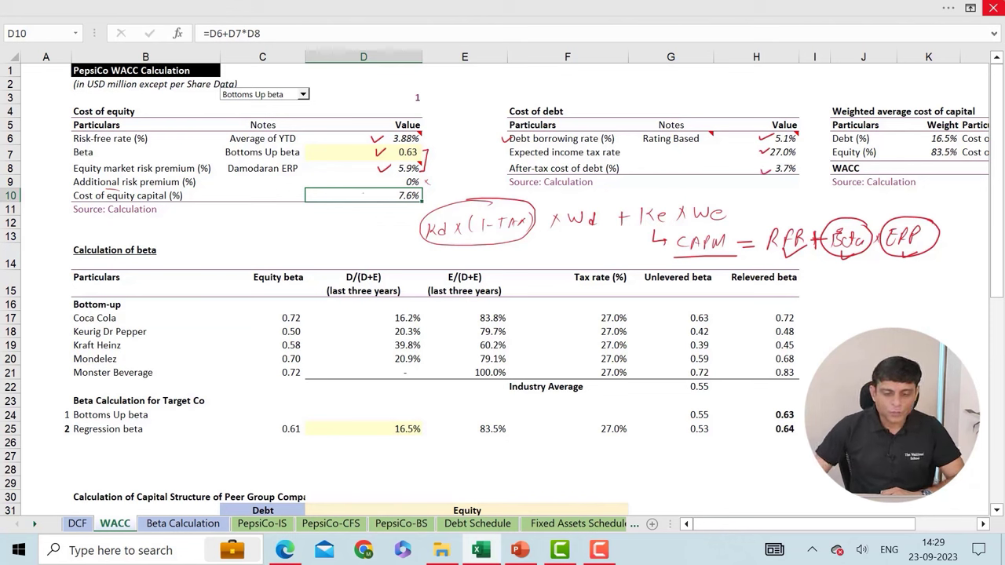
left_click_drag(363, 194, 375, 192)
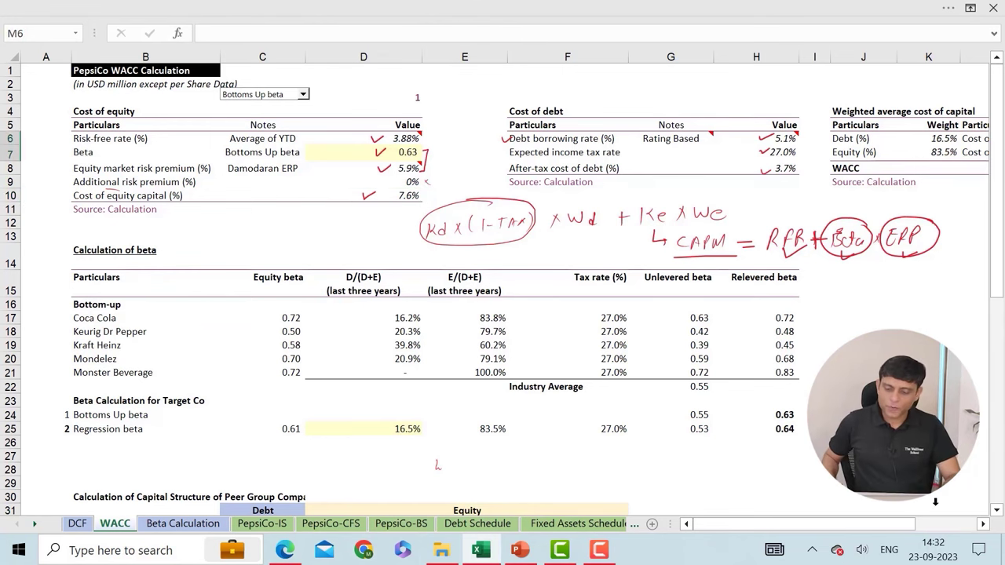
scroll(984, 516, "right", 4)
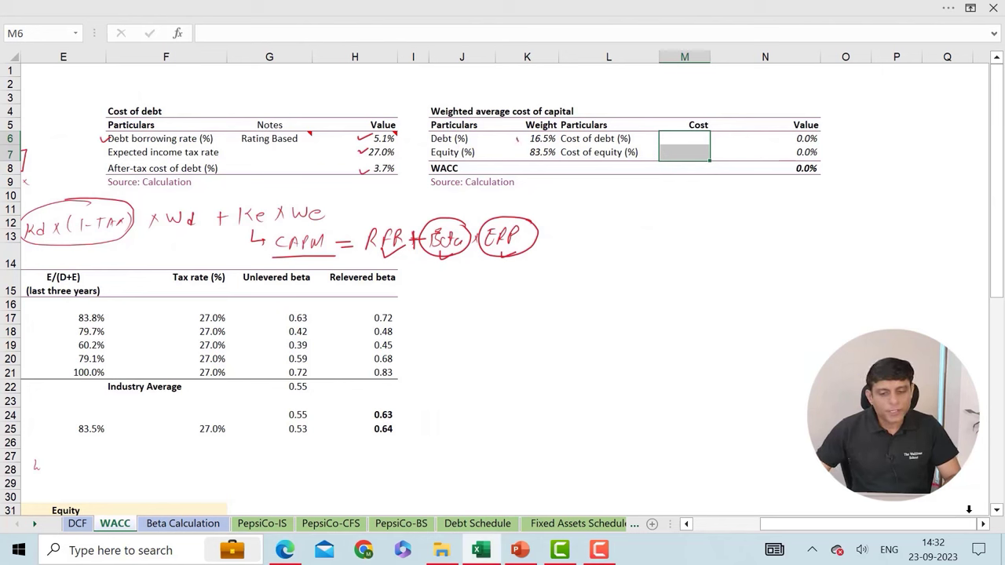
left_click_drag(517, 139, 527, 134)
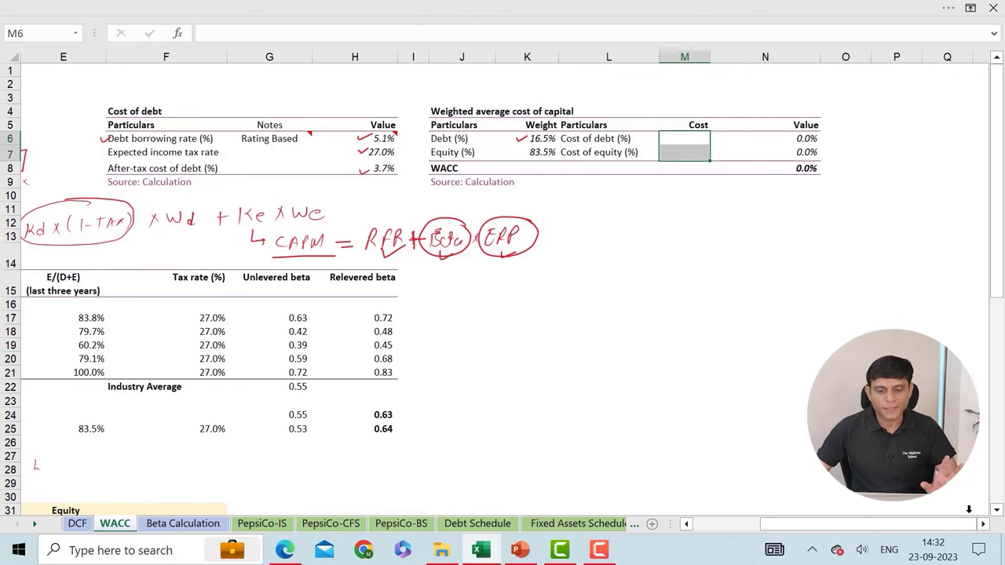
left_click_drag(519, 153, 528, 151)
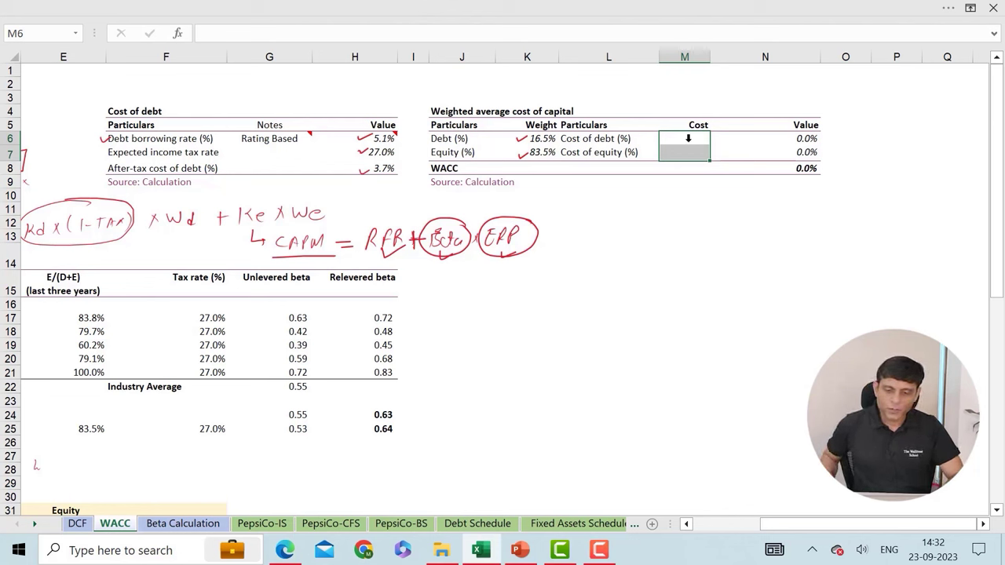
Step: Link the WACC table's cost of debt in M6 to H8 and its cost of equity in M7 to D10
left_click(688, 139)
type("=")
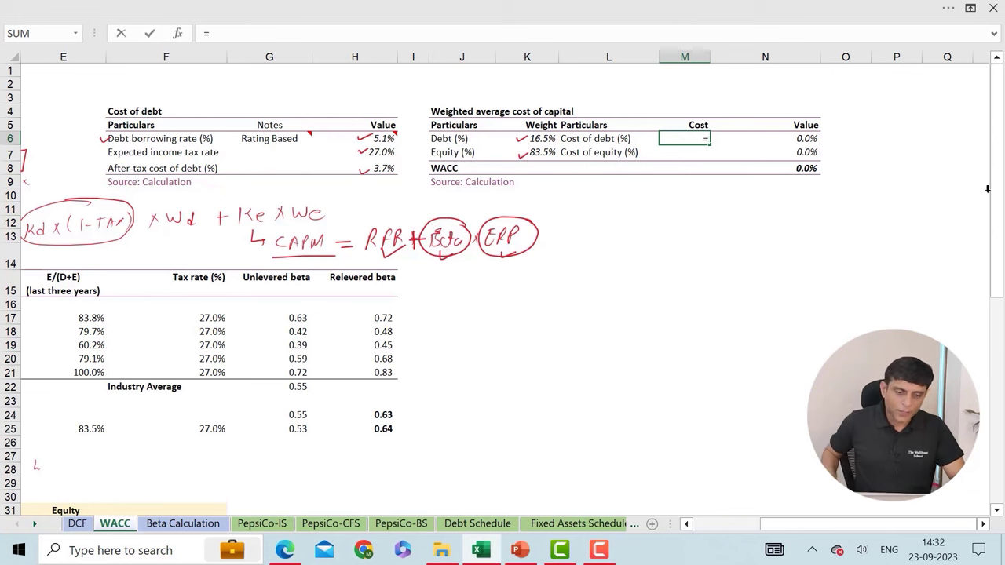
left_click(384, 167)
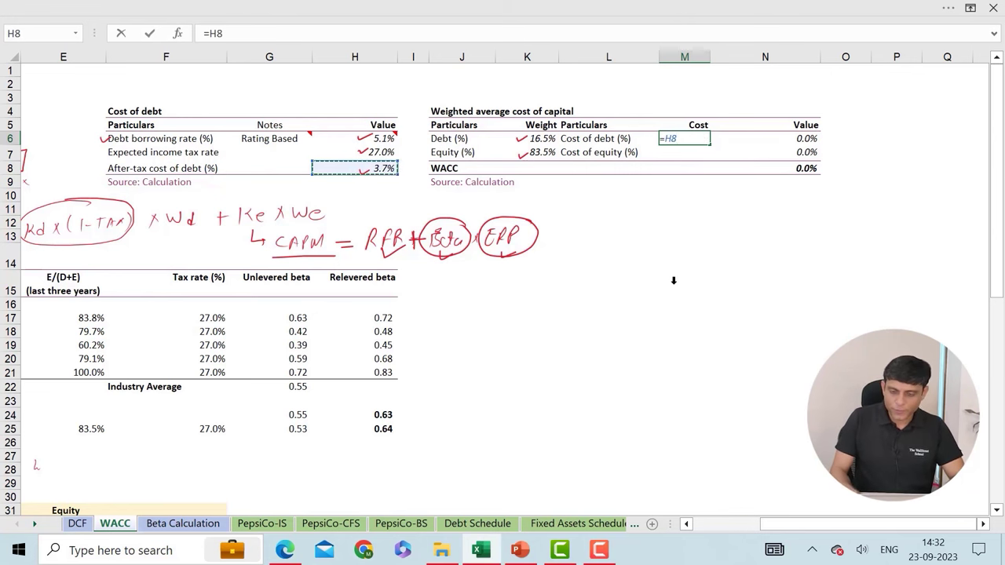
key("Return")
type("=")
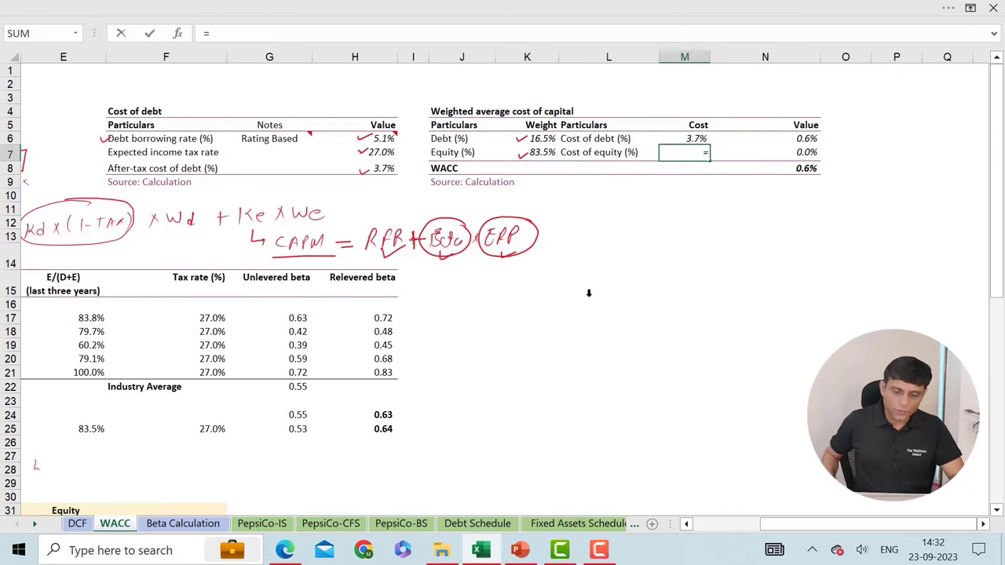
scroll(734, 519, "left", 4)
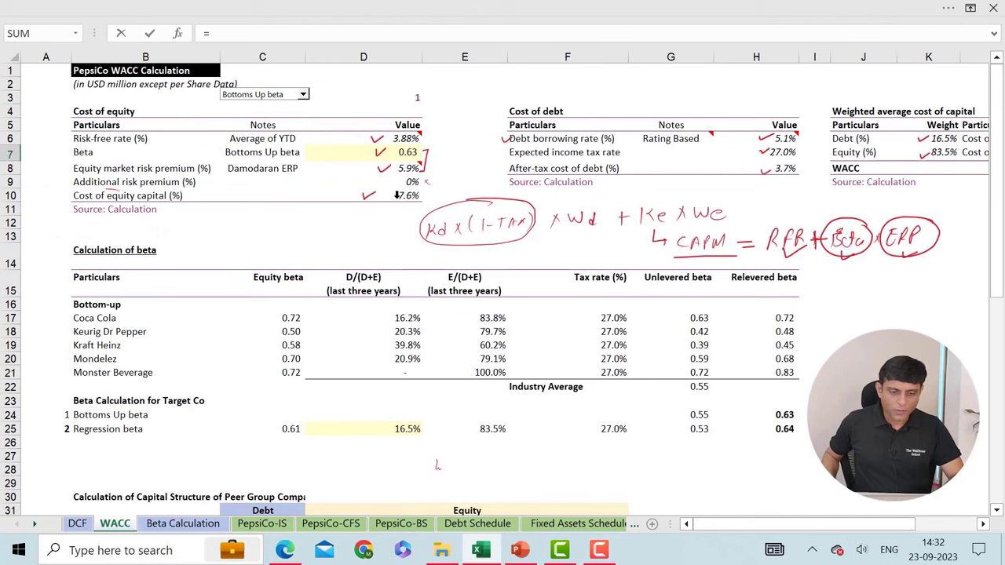
left_click(401, 198)
key("Return")
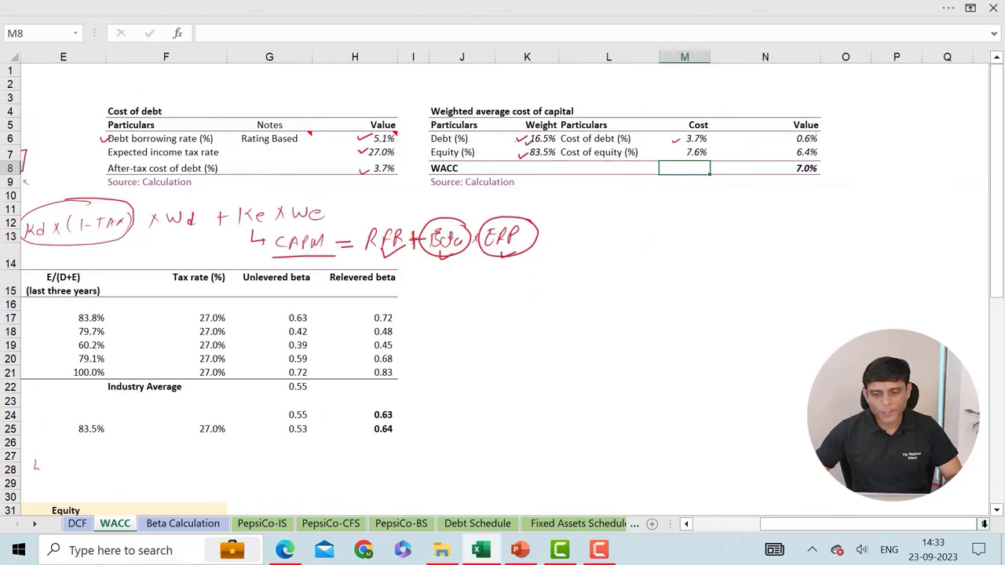
Step: Mark the equity weight and cost, circle the weighted debt value, bracket both weighted values, and circle and tick the WACC result
mouse_move(809, 130)
left_mouse_down()
mouse_move(797, 145)
mouse_move(818, 132)
mouse_move(798, 140)
left_mouse_up()
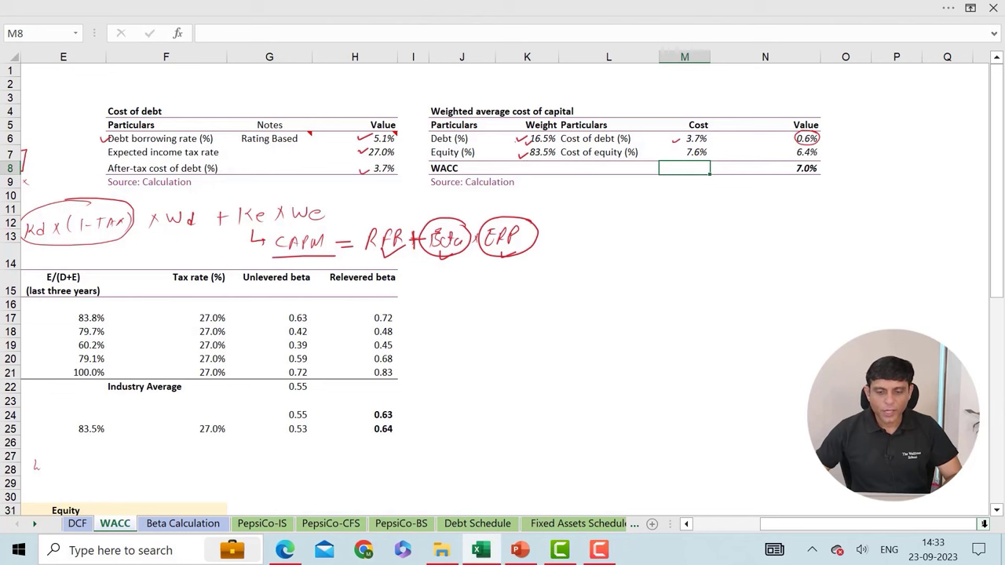
left_click_drag(677, 156, 684, 147)
left_click_drag(519, 151, 531, 149)
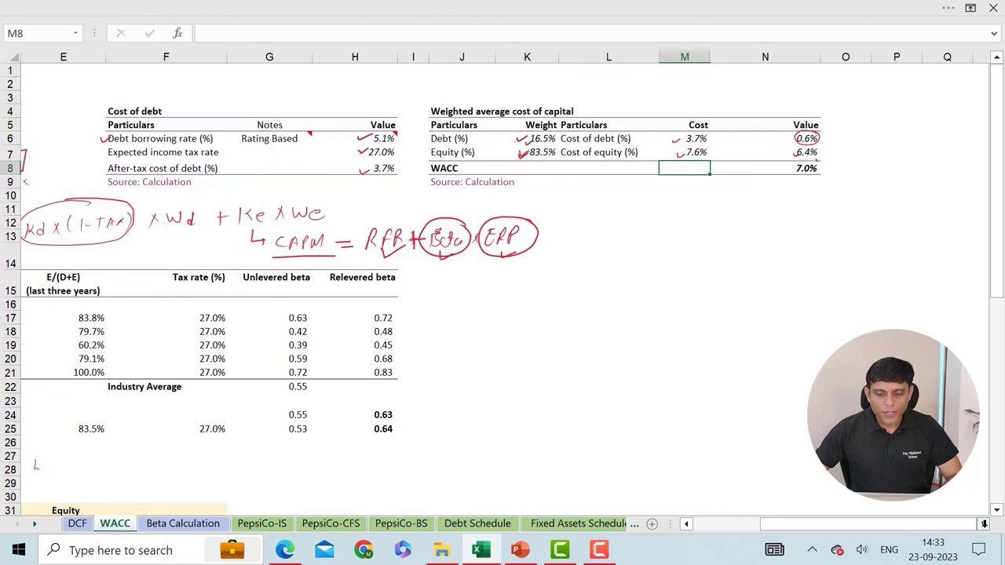
mouse_move(814, 155)
left_mouse_down()
mouse_move(792, 160)
mouse_move(790, 172)
mouse_move(822, 171)
mouse_move(796, 157)
mouse_move(825, 155)
left_mouse_up()
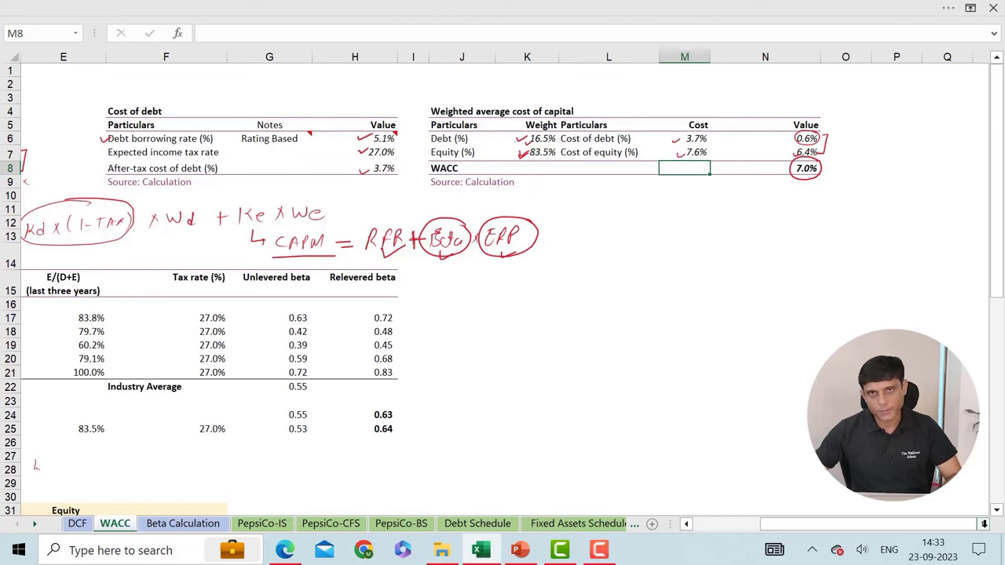
left_click_drag(782, 176, 795, 172)
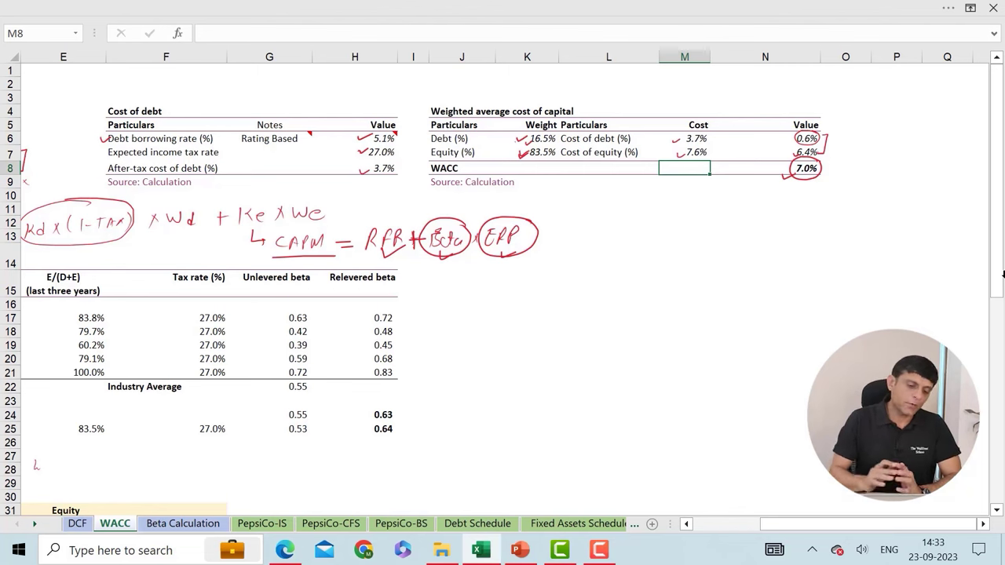
Step: On the DCF sheet, handwrite the terminal value formula CF1 / (R-g) with the labels Next Year, WACC and Constant Growth
left_click(77, 523)
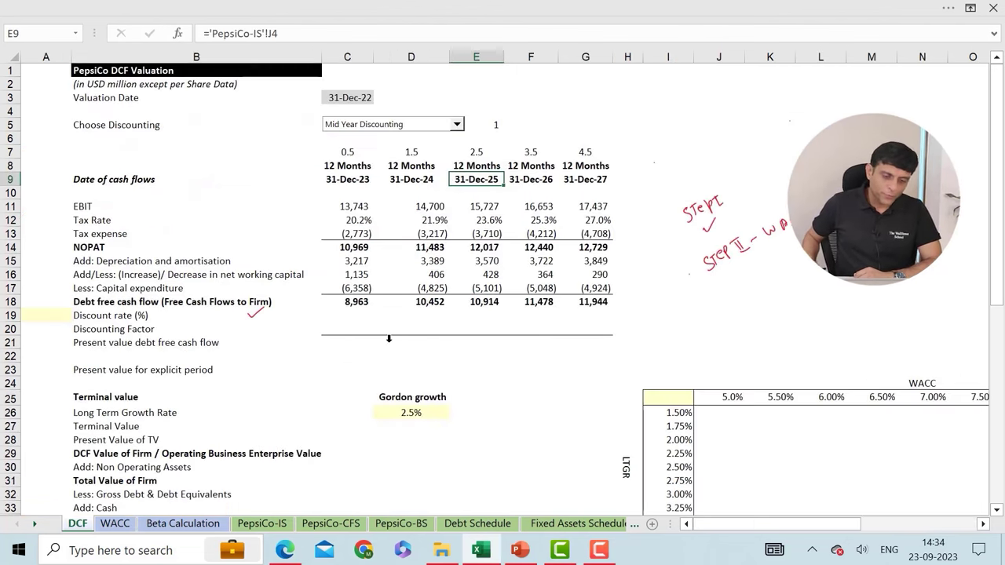
scroll(412, 318, "down", 4)
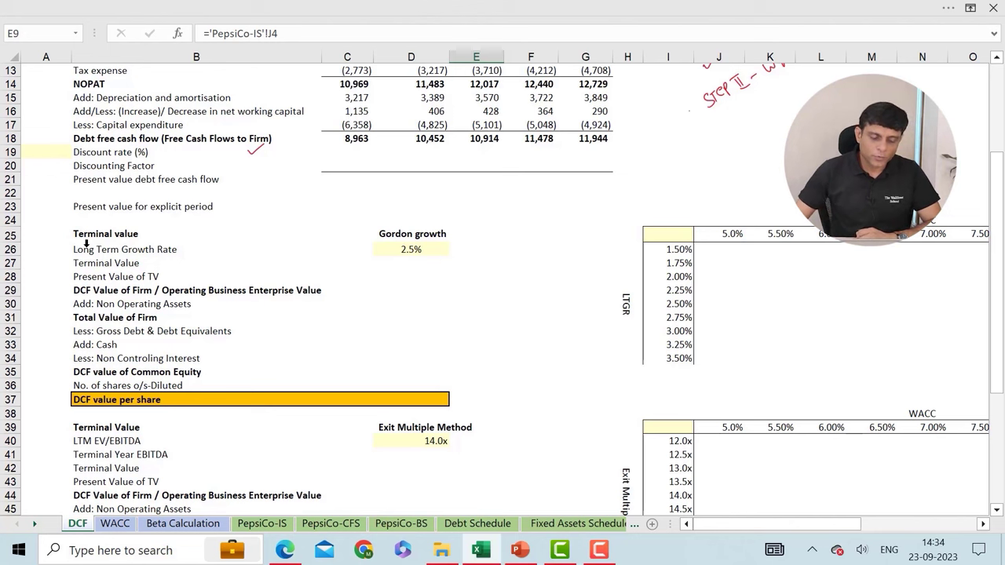
mouse_move(252, 218)
left_mouse_down()
mouse_move(251, 237)
mouse_move(266, 223)
mouse_move(275, 232)
mouse_move(254, 267)
mouse_move(265, 265)
left_mouse_up()
mouse_move(266, 253)
left_mouse_down()
mouse_move(276, 254)
mouse_move(276, 267)
left_mouse_up()
left_click_drag(280, 214, 298, 208)
left_click_drag(302, 214, 313, 201)
left_click_drag(315, 207, 334, 192)
mouse_move(341, 189)
left_mouse_down()
mouse_move(347, 203)
mouse_move(369, 184)
left_mouse_up()
left_click_drag(228, 281, 260, 270)
mouse_move(199, 264)
left_mouse_down()
mouse_move(210, 274)
mouse_move(232, 262)
left_mouse_up()
left_click_drag(294, 244, 399, 208)
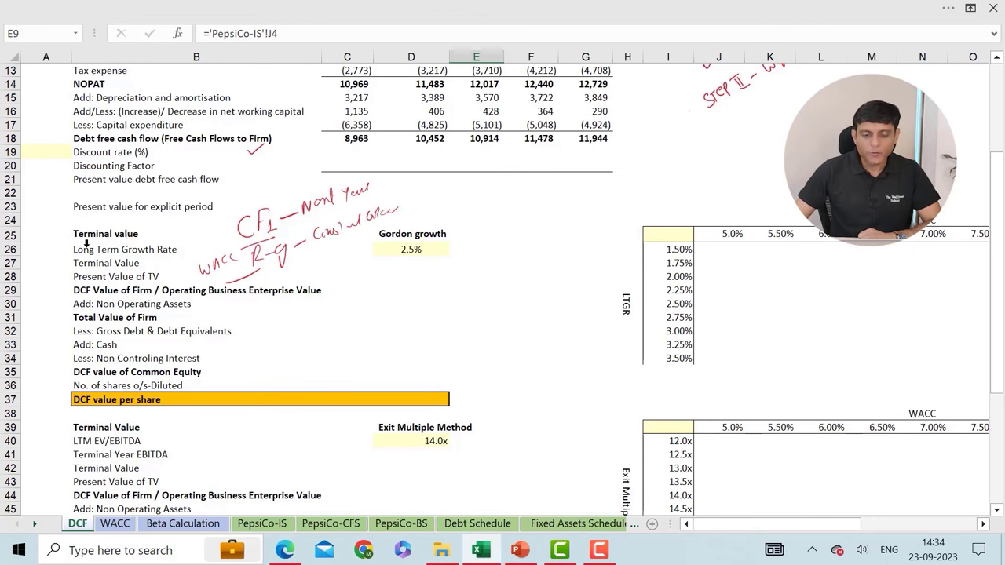
Step: Select the final forecast date, 31-Dec-27, and the blank cell I9 beyond it in the same row
scroll(558, 190, "up", 3)
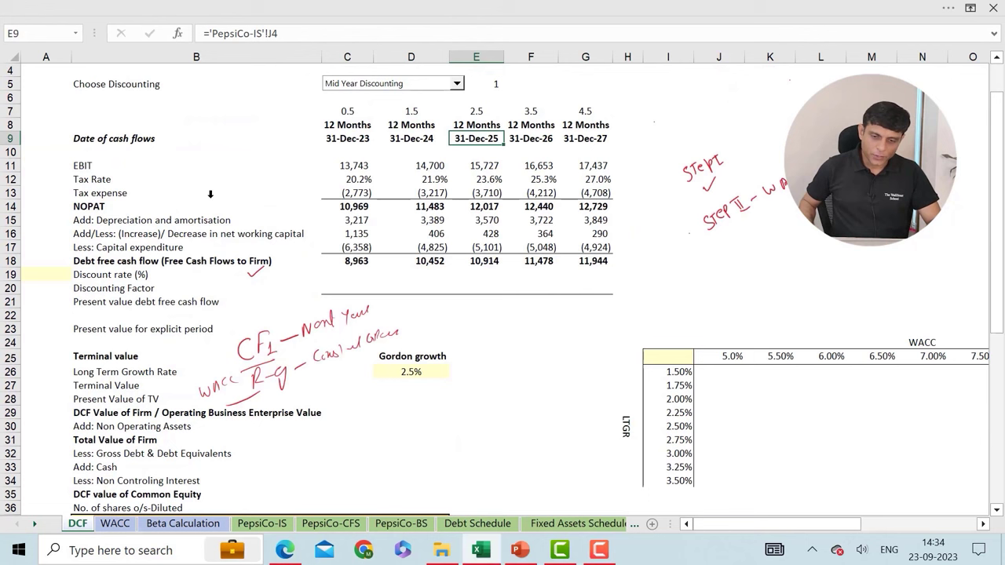
left_click(599, 138)
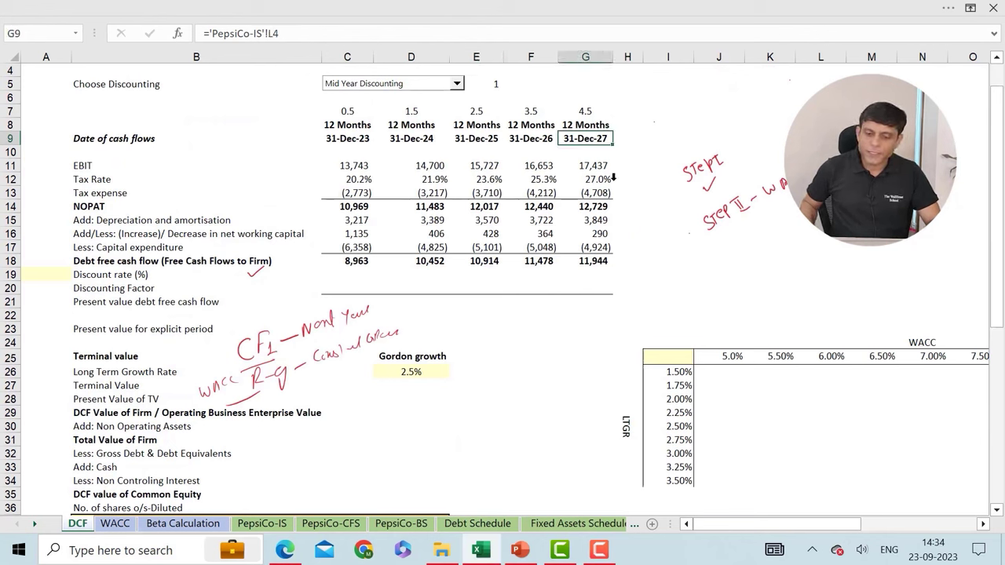
left_click(651, 138)
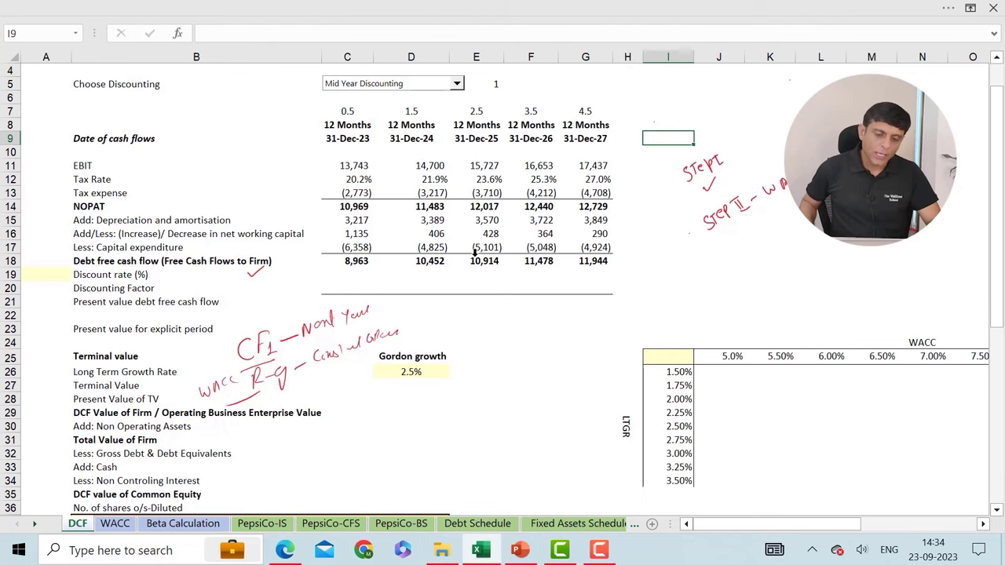
Step: Link the discount rate in A19 of the DCF sheet to the WACC result in cell N8 of the WACC sheet
scroll(475, 252, "down", 1)
left_click(437, 329)
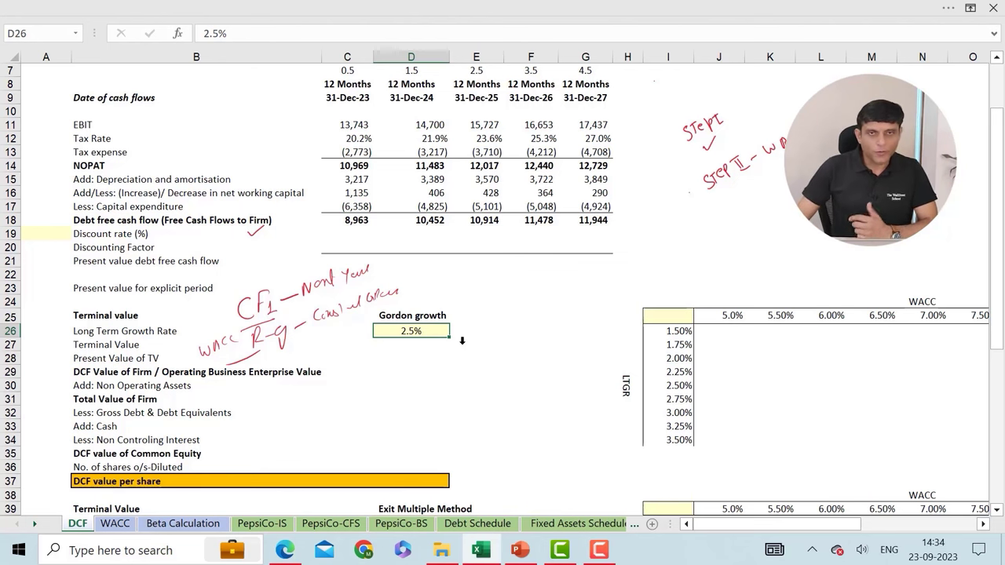
left_click(48, 233)
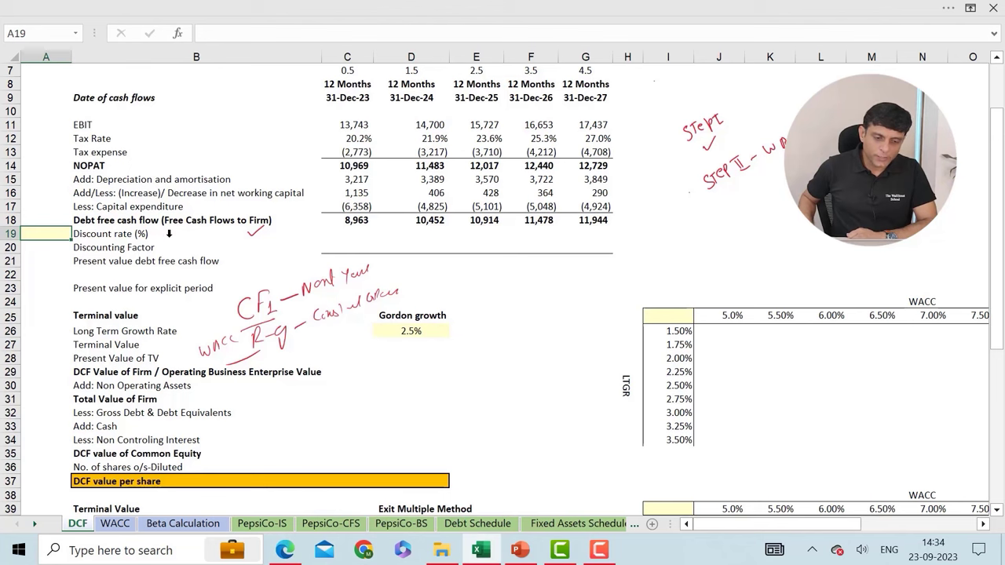
type("=")
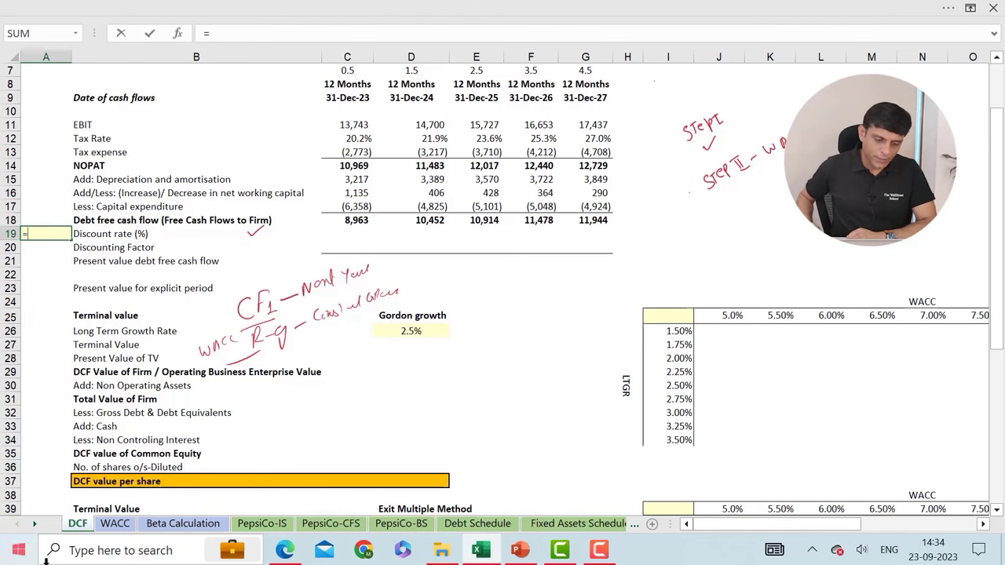
left_click(120, 523)
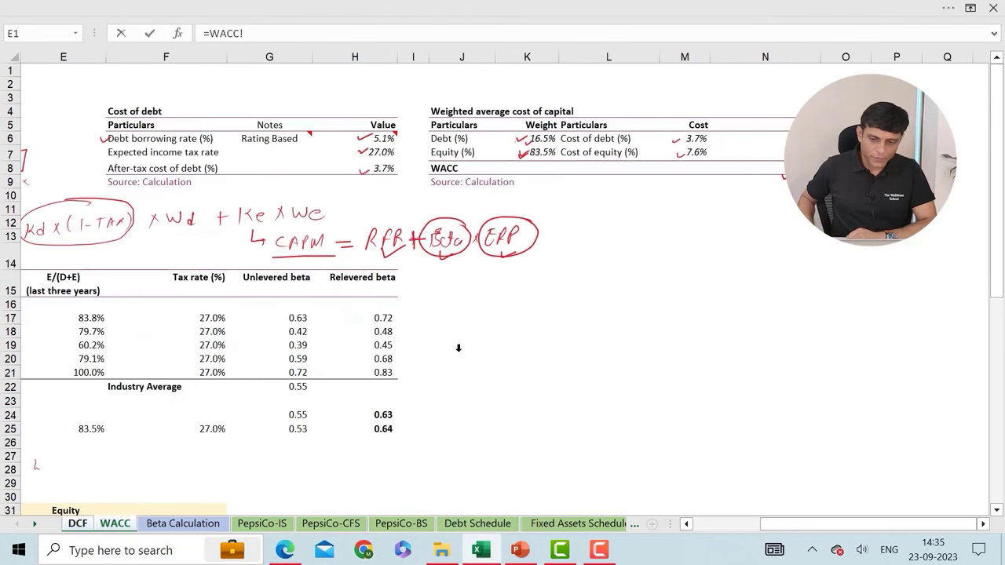
left_click(776, 168)
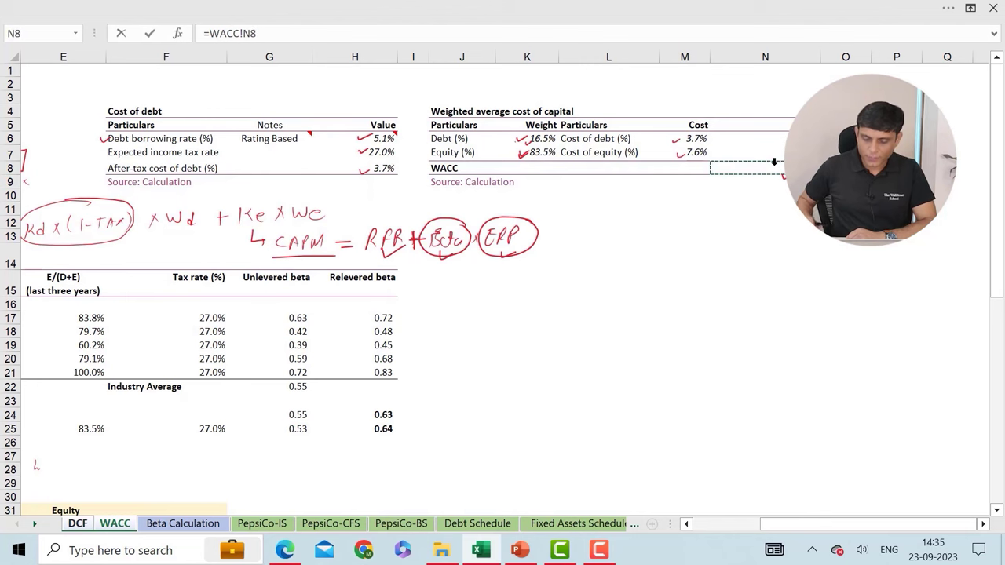
key("Return")
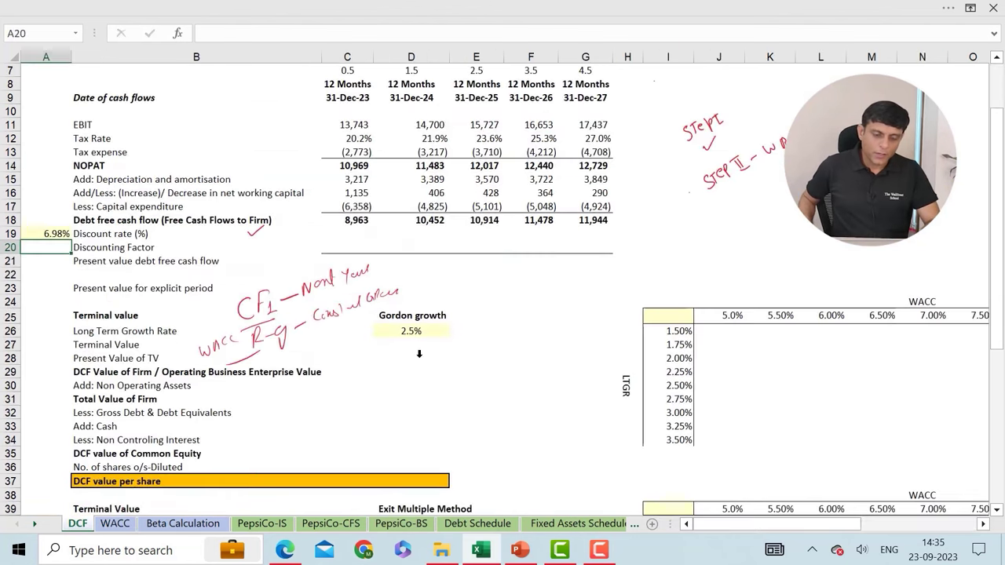
Step: Calculate the Gordon growth terminal value in D27 as =G18*(1+D26)/(A19-D26), and ink a tick beside it and the growth rate
left_click(418, 344)
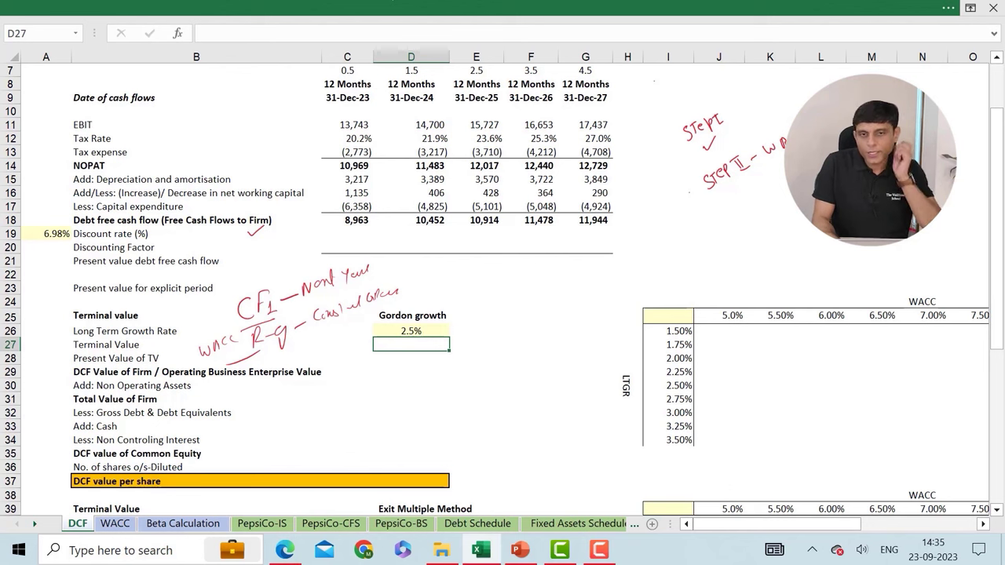
type("=")
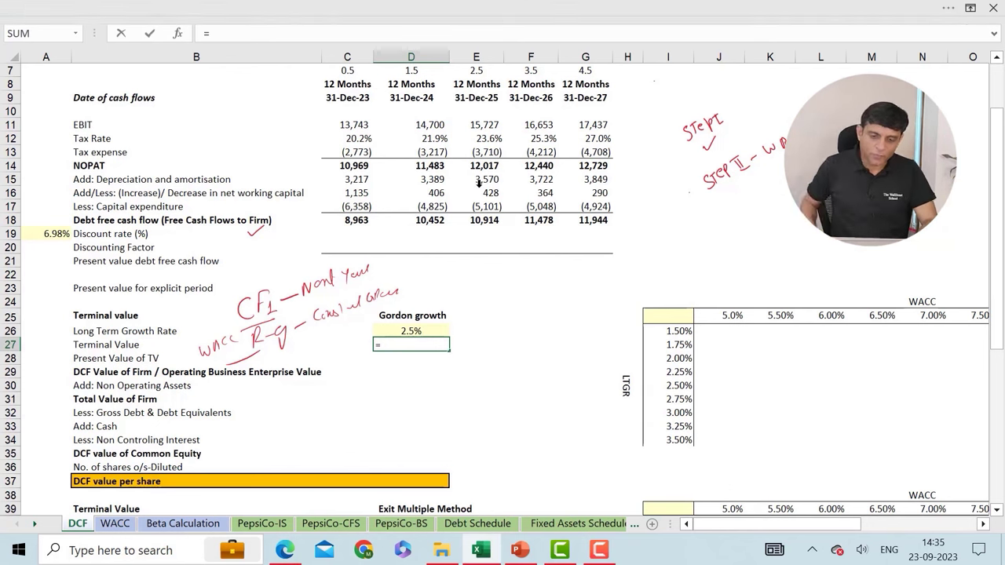
left_click(594, 220)
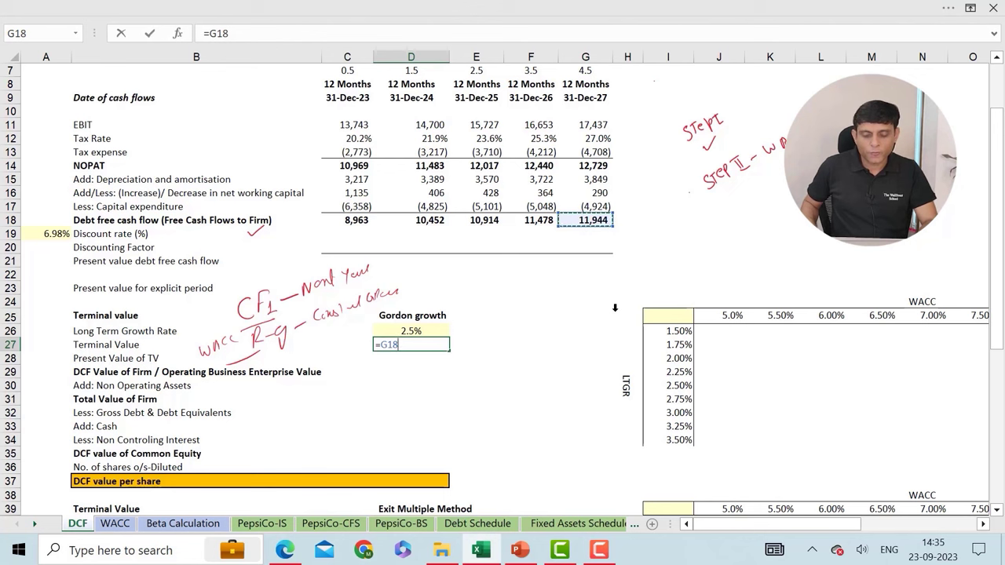
type("*(")
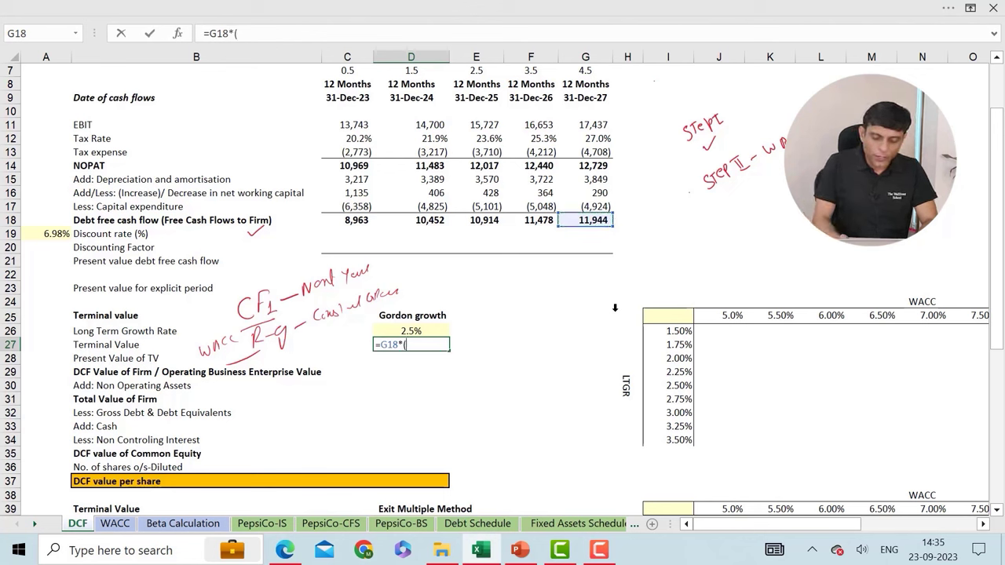
type("1+")
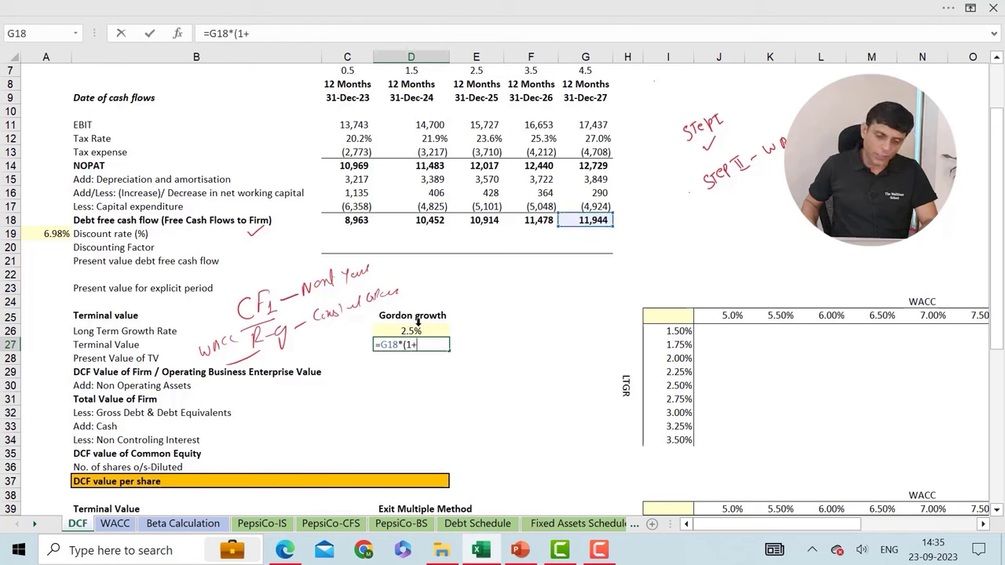
left_click(417, 327)
type(")")
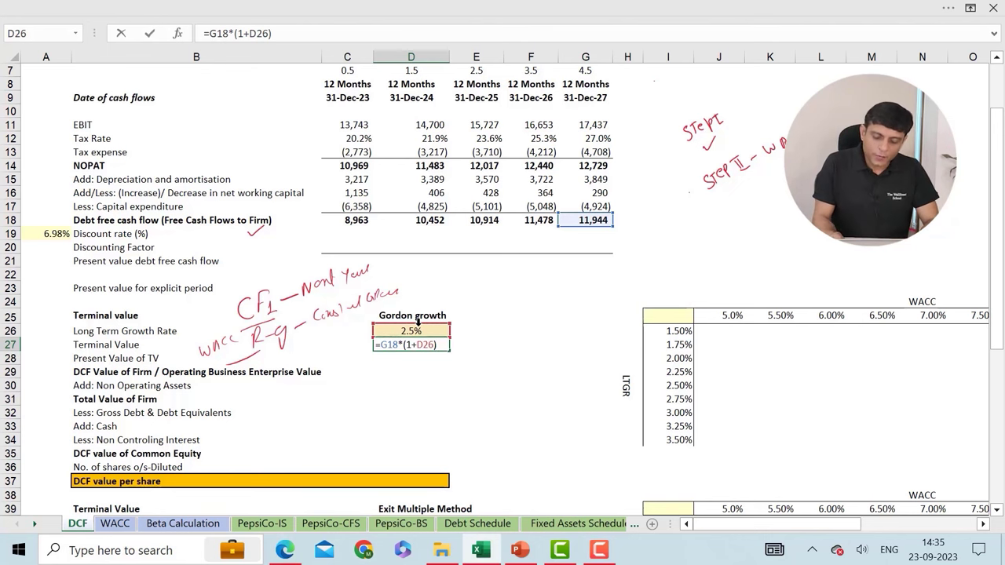
type("/(")
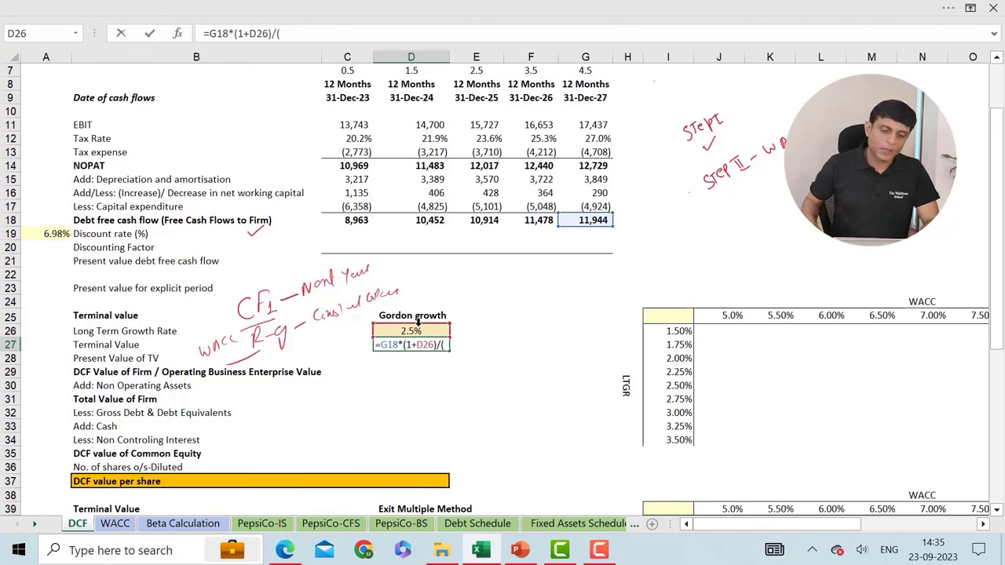
left_click(54, 230)
type("-")
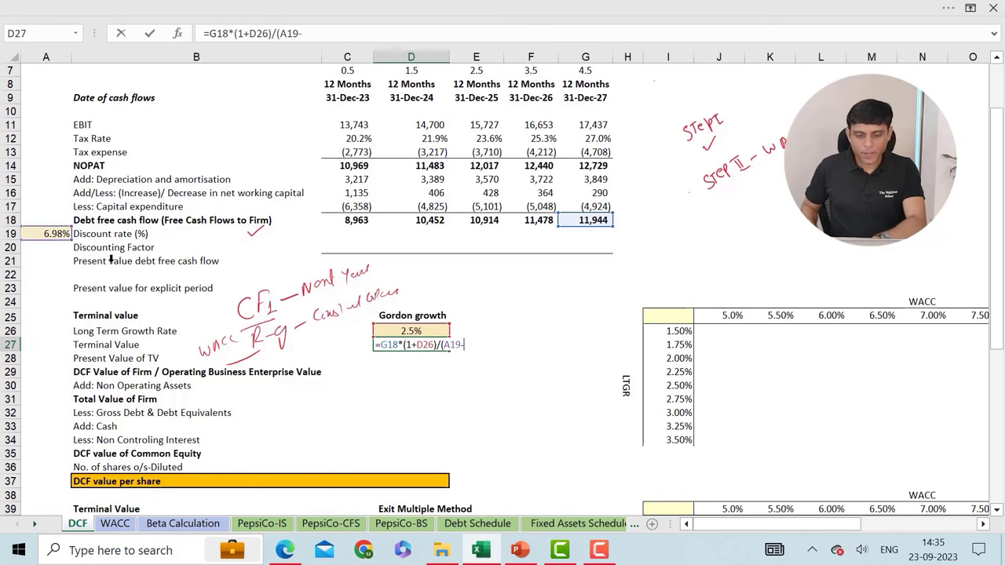
left_click(383, 327)
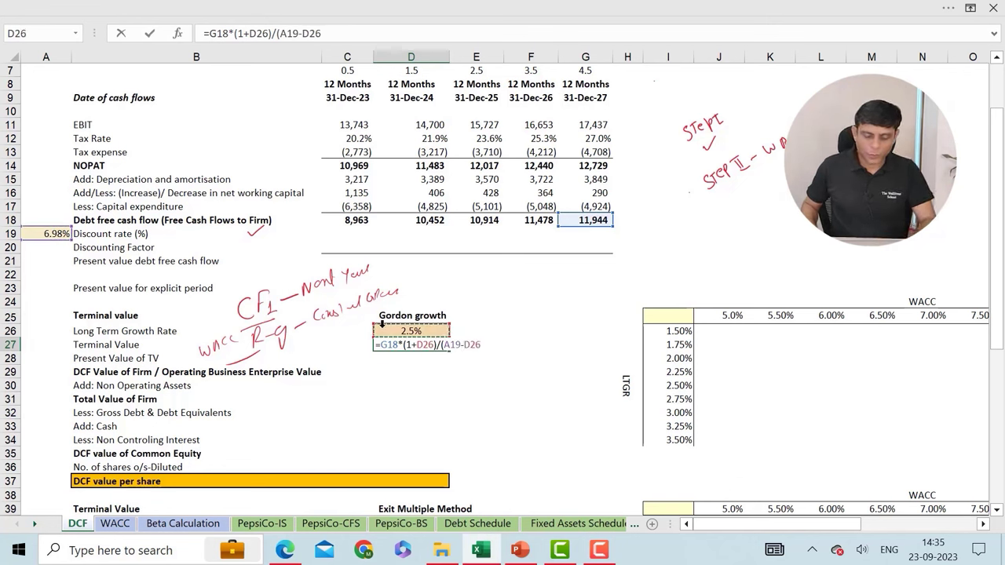
type(")")
key("Return")
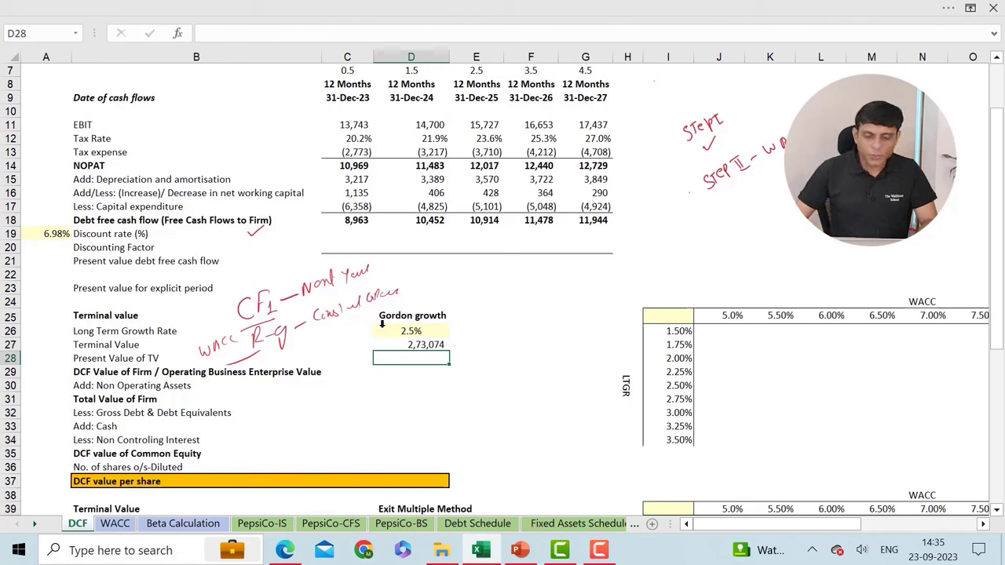
left_click_drag(454, 343, 469, 340)
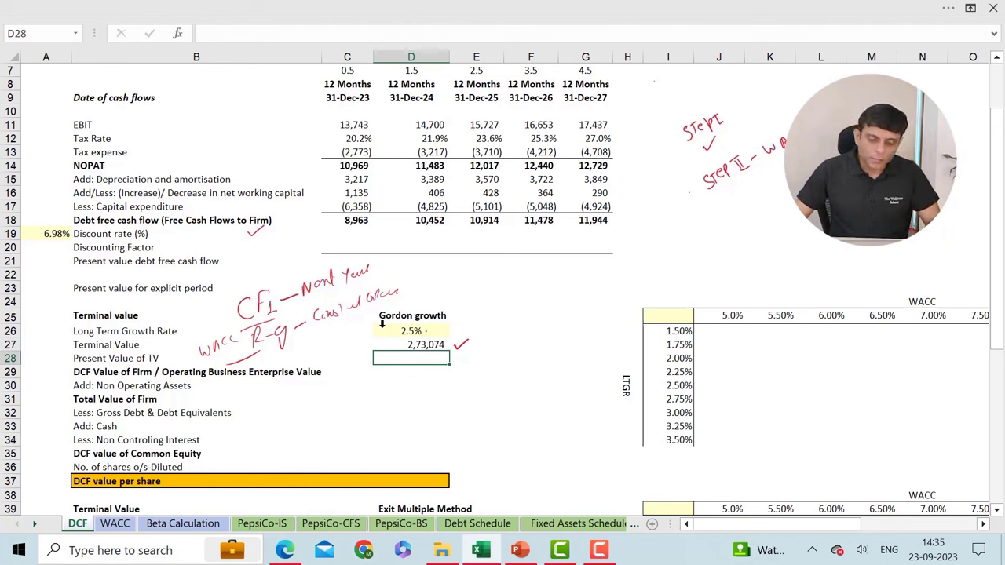
left_click_drag(425, 331, 444, 328)
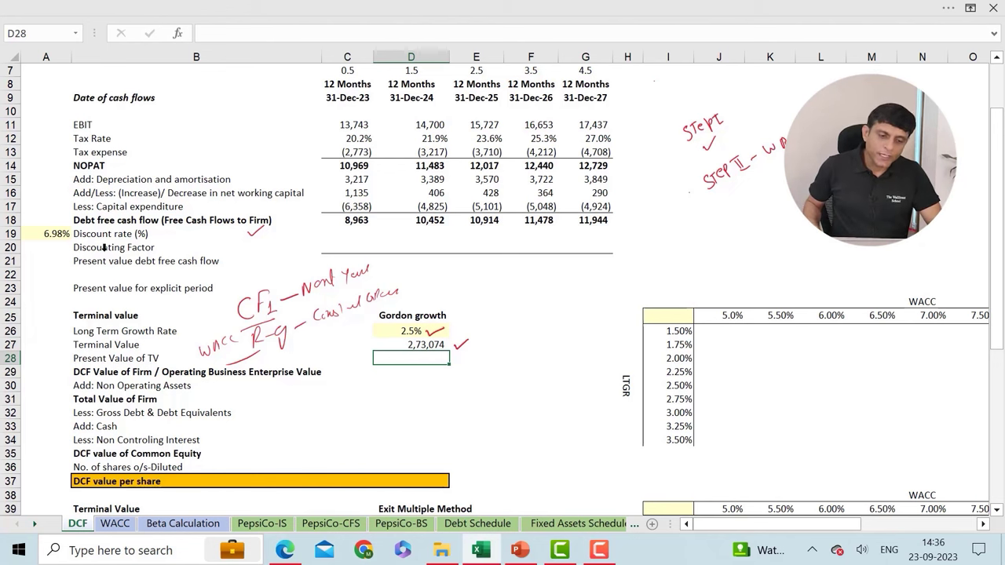
Step: Calculate the first year's discounting factor in C20 as =1/(1+$A$19)^C7, with the discount rate reference locked
left_click(102, 246)
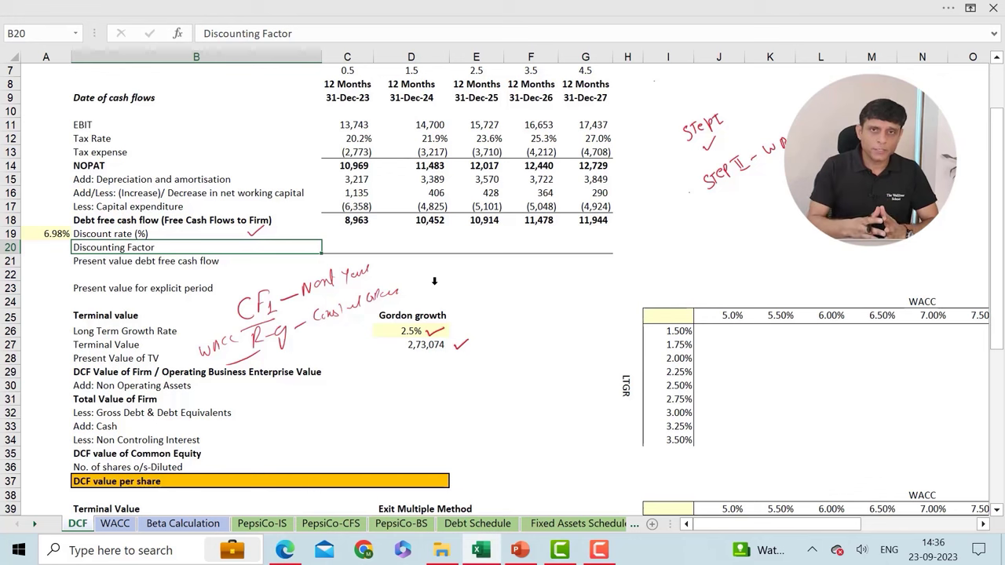
scroll(434, 281, "up", 2)
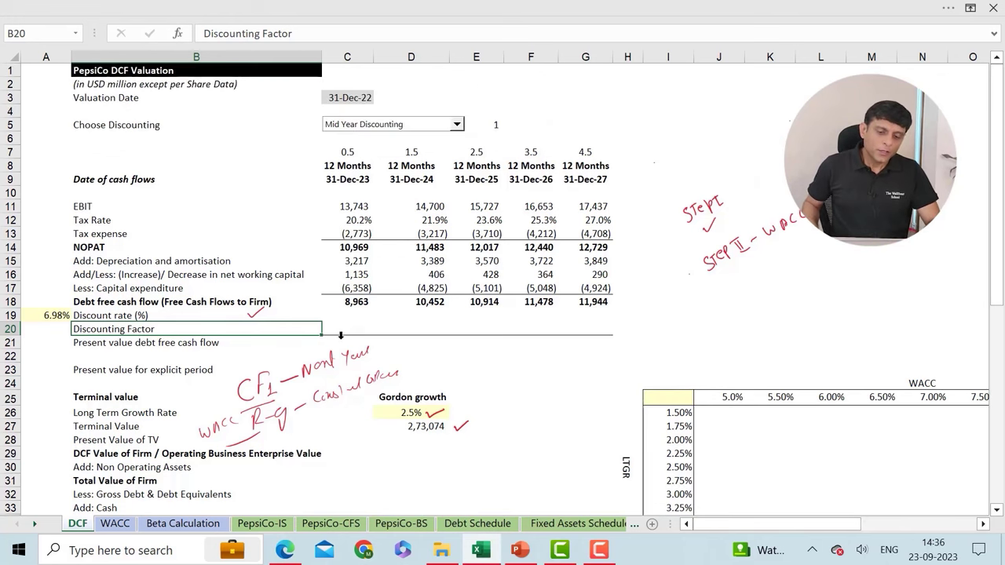
key("Right")
type("=")
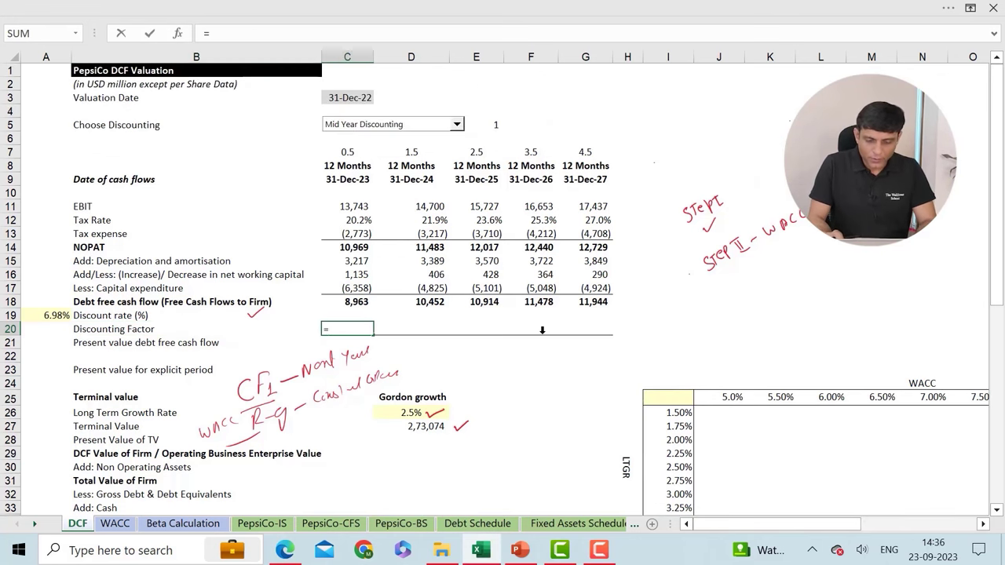
type("1/(")
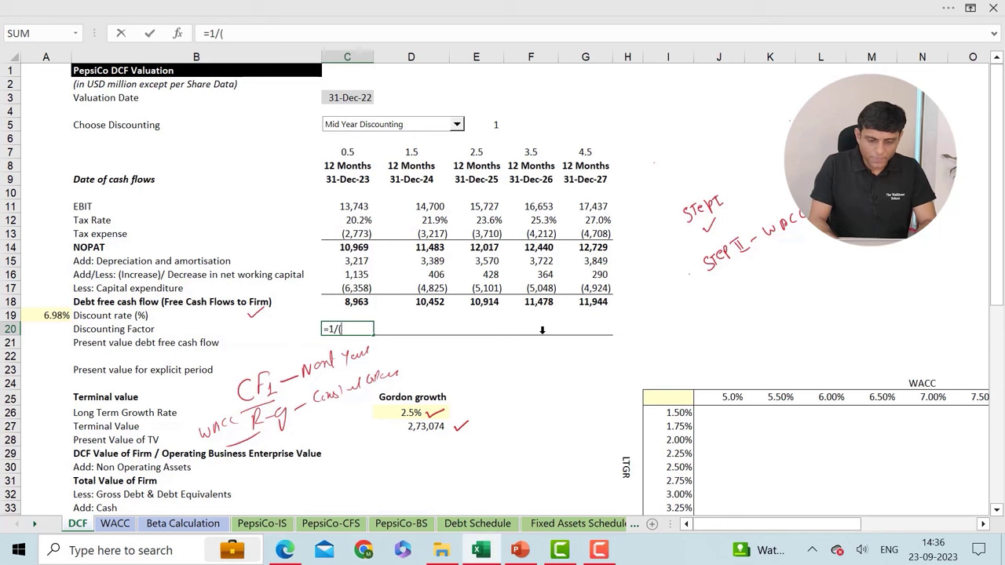
type("1+")
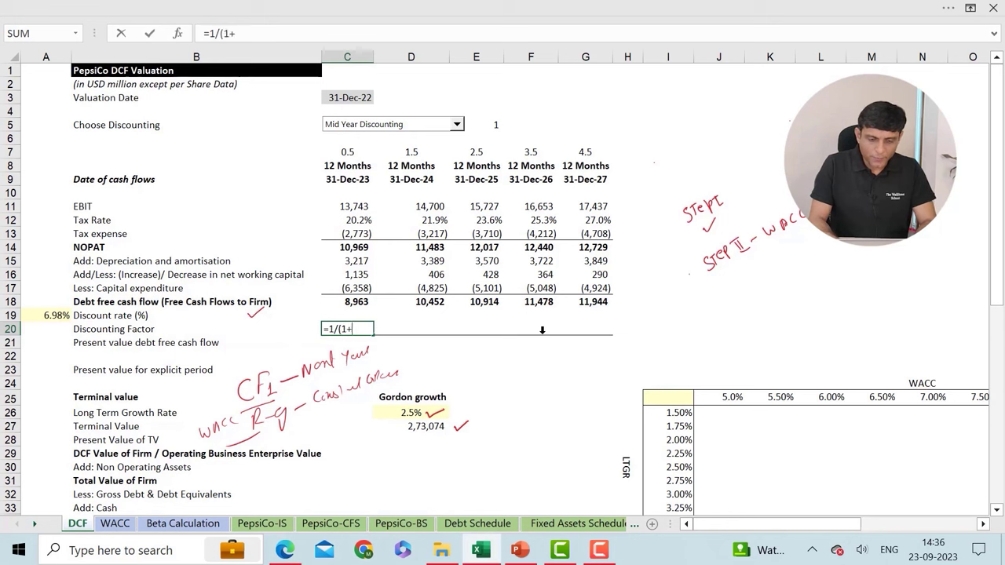
left_click(52, 315)
type(")^")
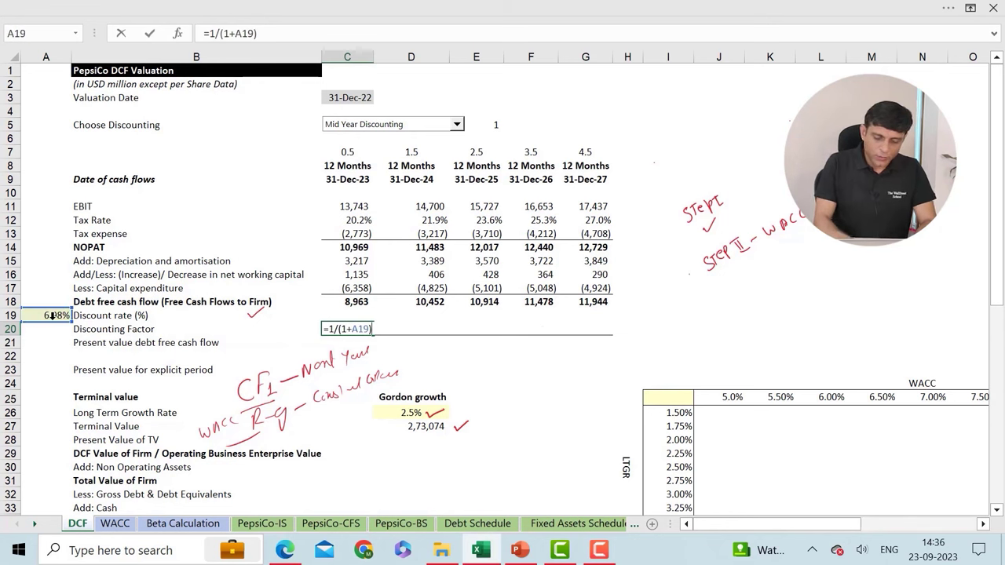
left_click(345, 150)
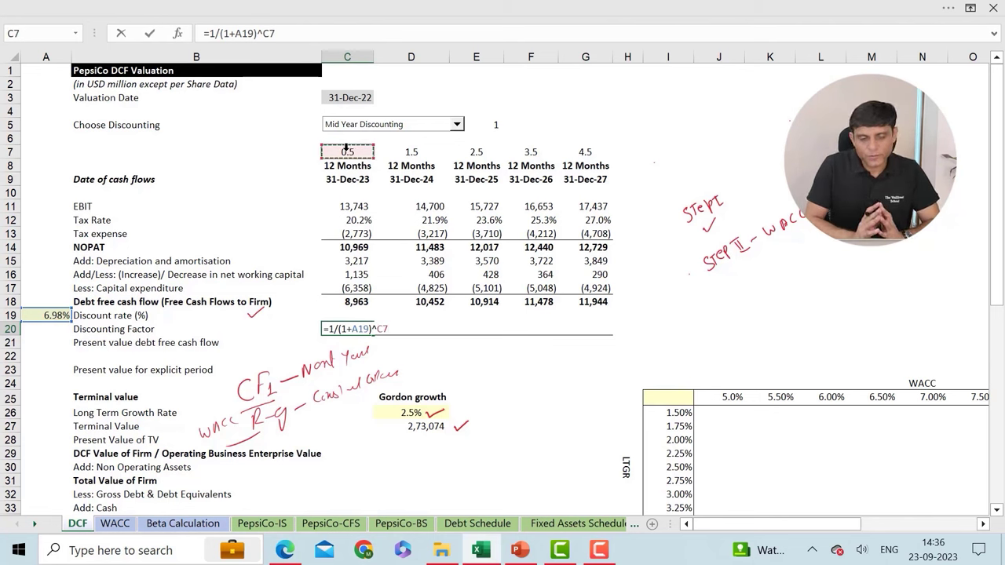
left_click(246, 32)
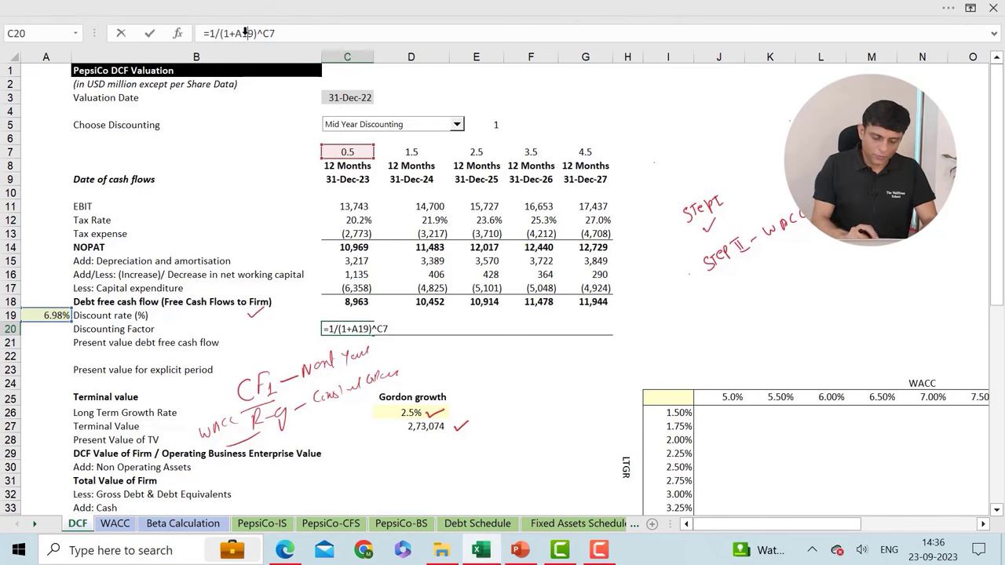
key("F4")
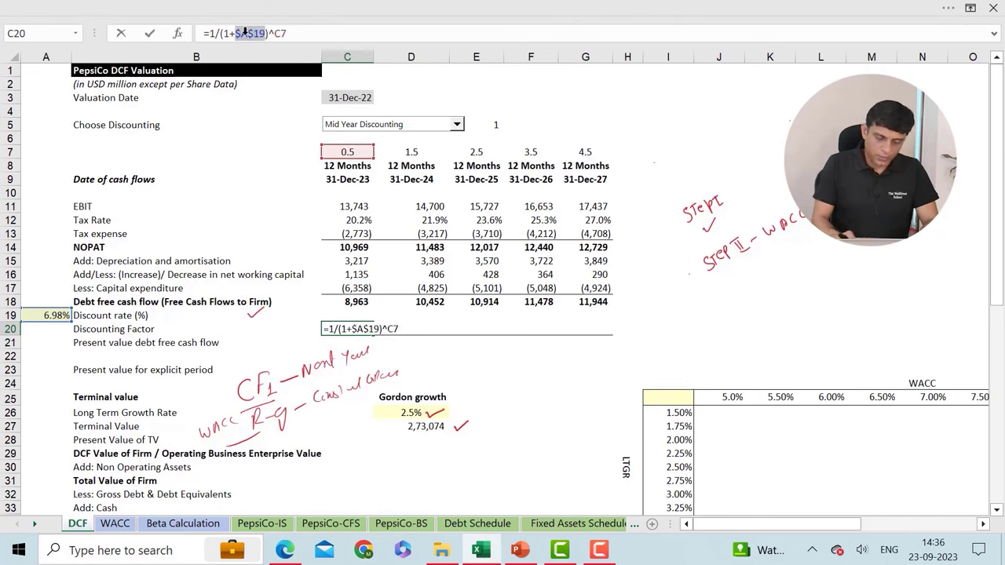
key("ctrl+Return")
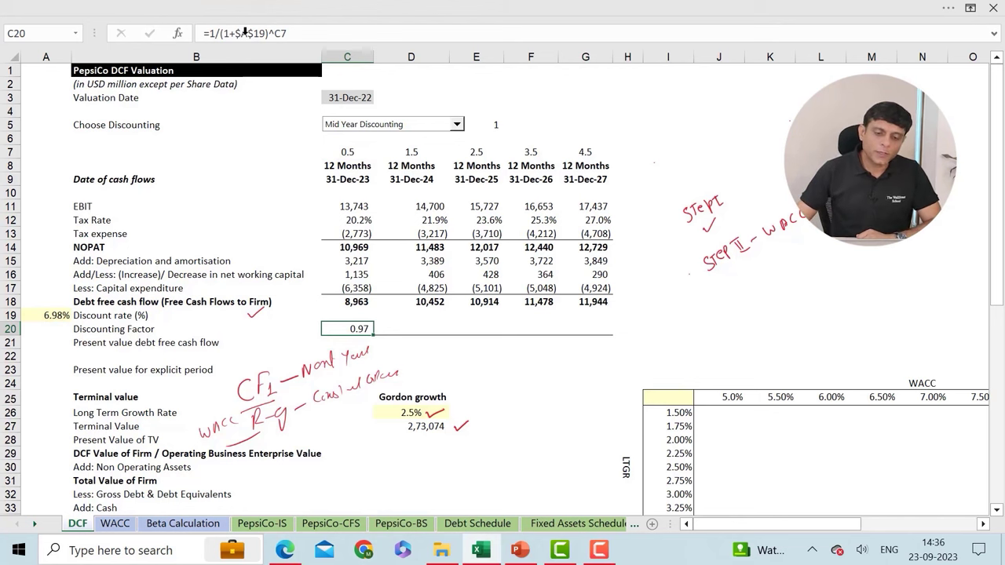
Step: Switch the discounting choice to Year End Discounting, check the period cells C7 and D7, and restore Mid Year Discounting
left_click(355, 149)
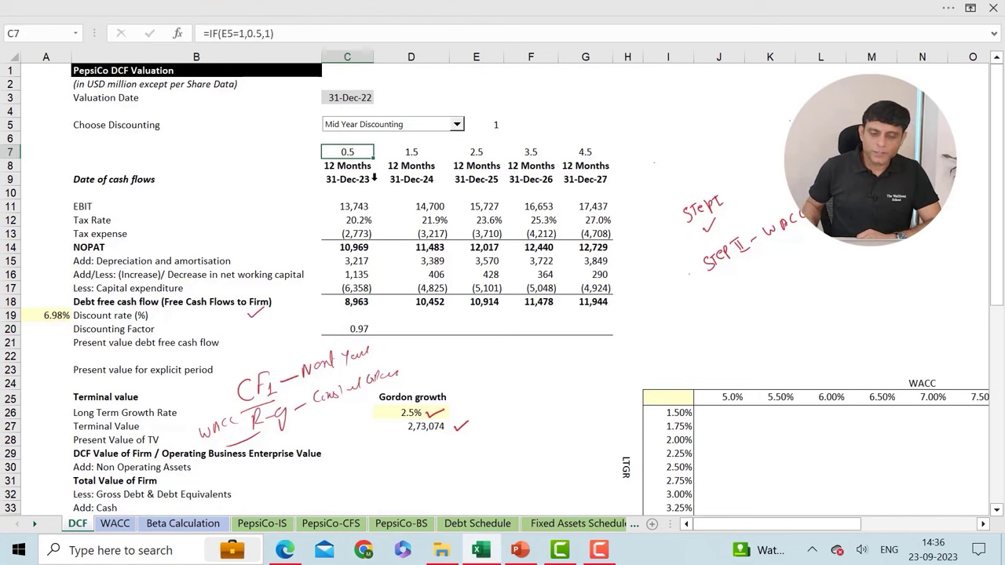
left_click(457, 122)
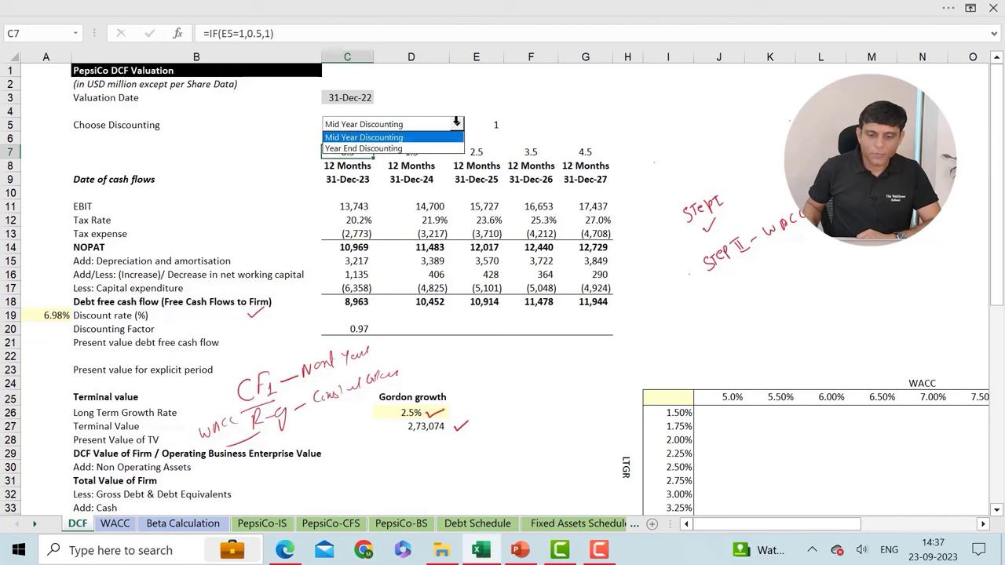
left_click(392, 147)
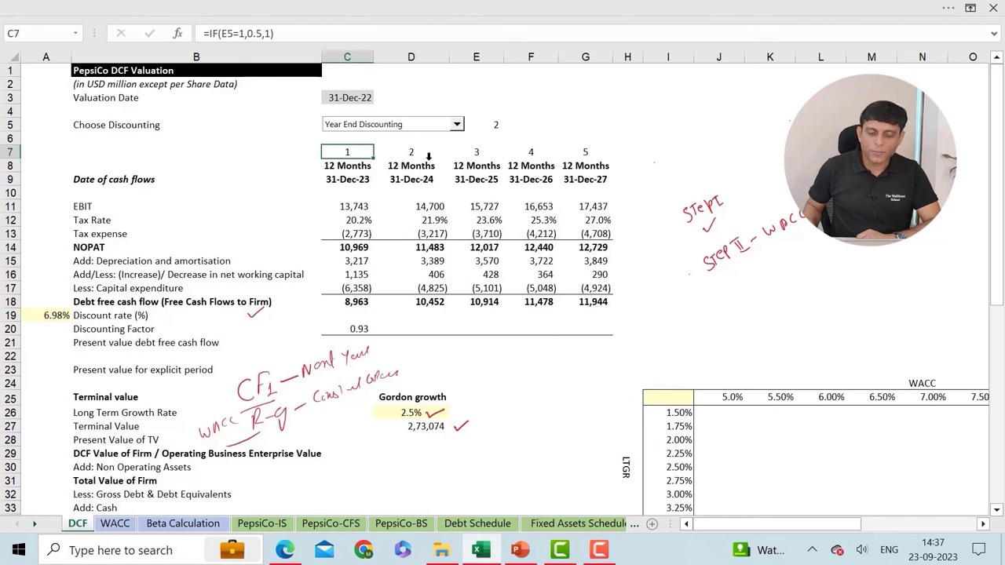
left_click(398, 151)
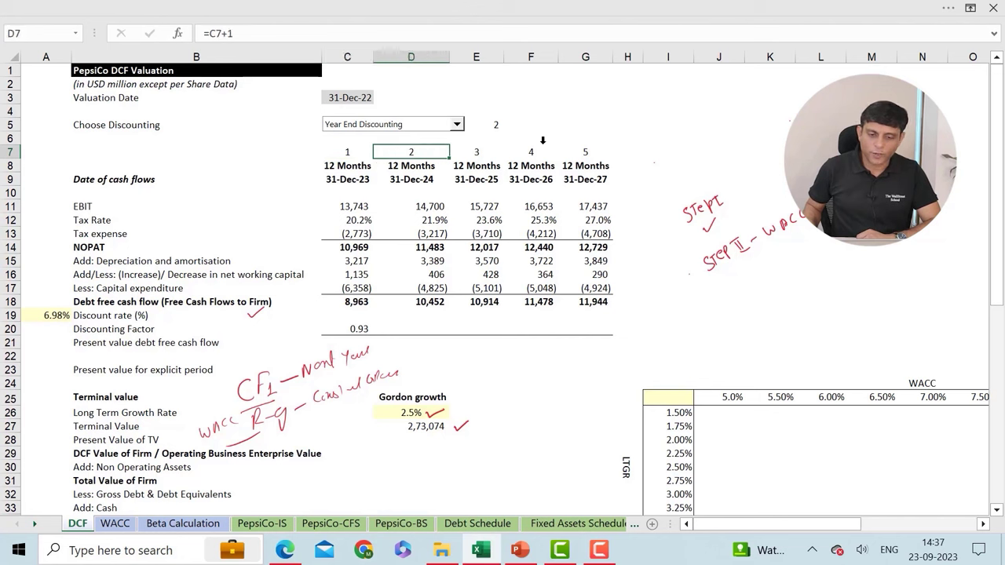
left_click(449, 123)
left_click(401, 136)
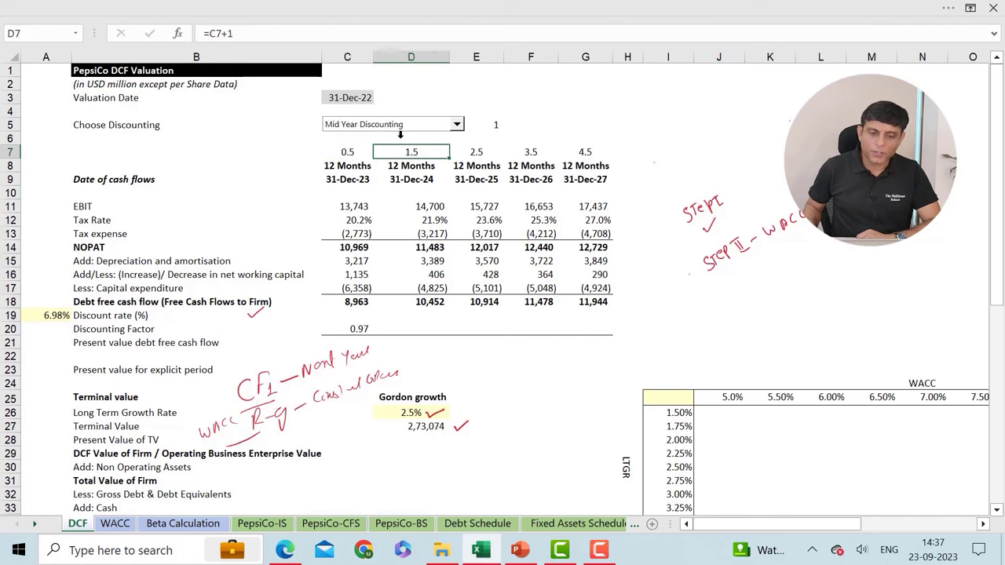
Step: Inspect the mid-year discounting periods of the first three forecast years in C7, D7 and E7
left_click(339, 148)
left_click(423, 149)
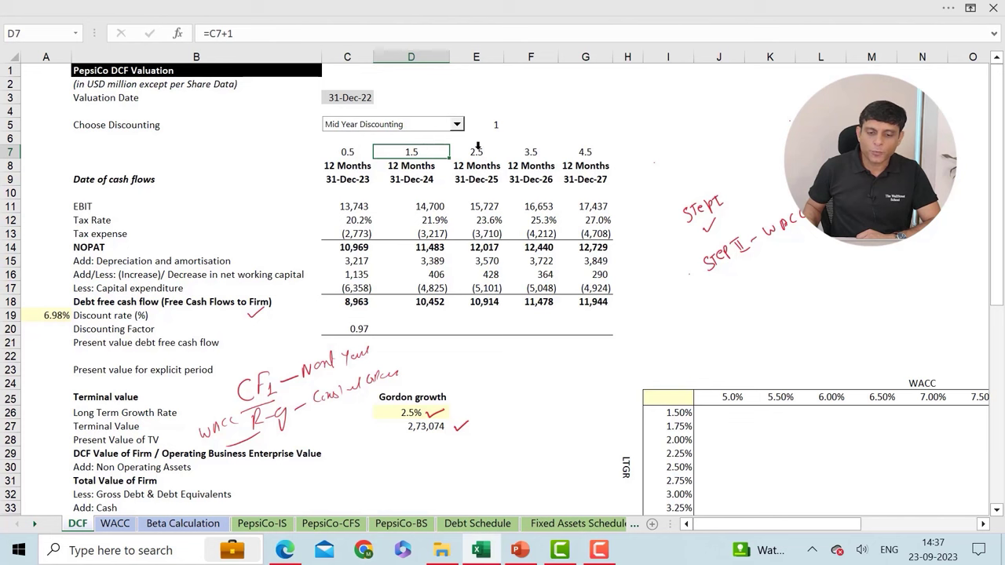
left_click(477, 149)
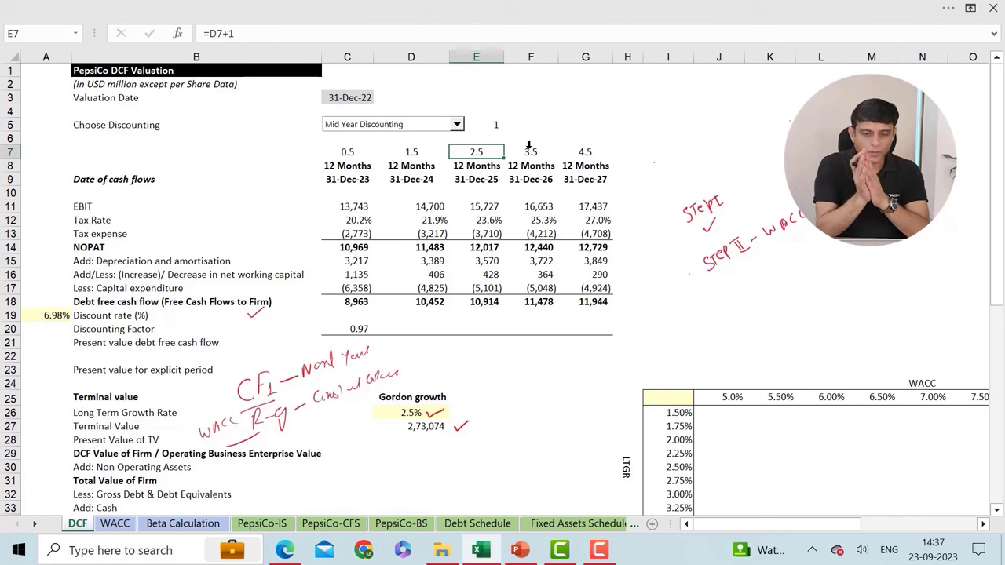
Step: Switch the discounting choice to Year End Discounting and return it to Mid Year Discounting
left_click(405, 124)
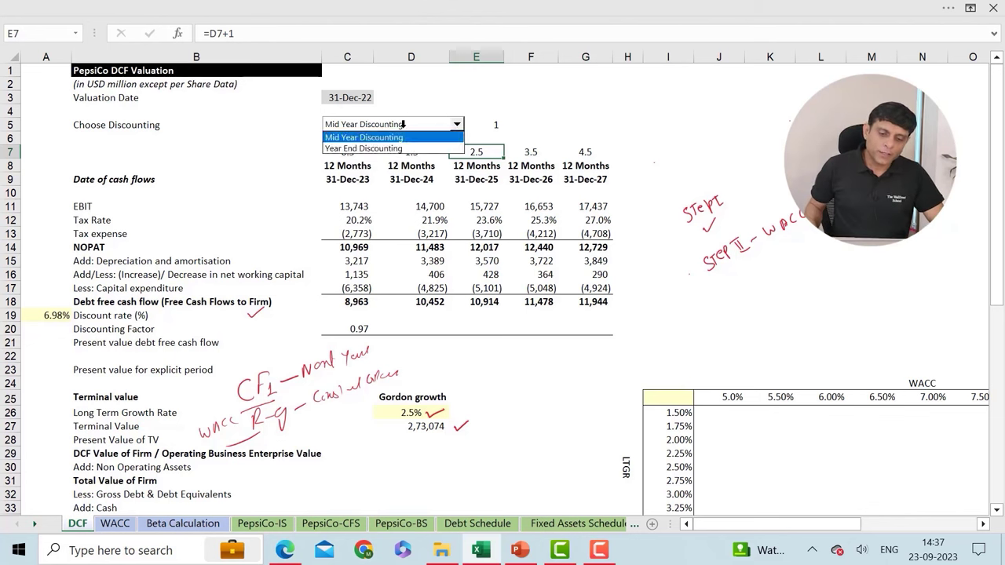
left_click(397, 147)
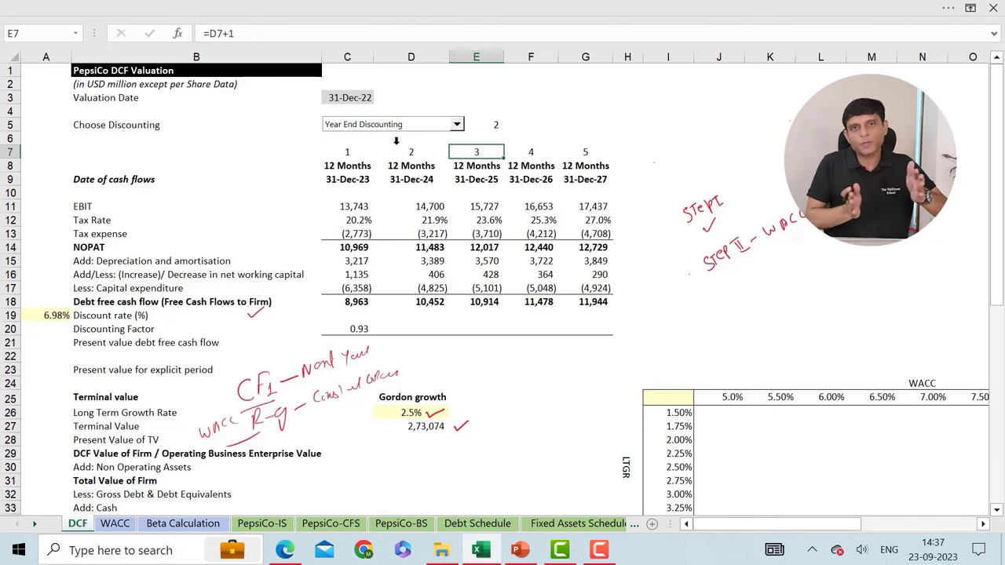
left_click(395, 141)
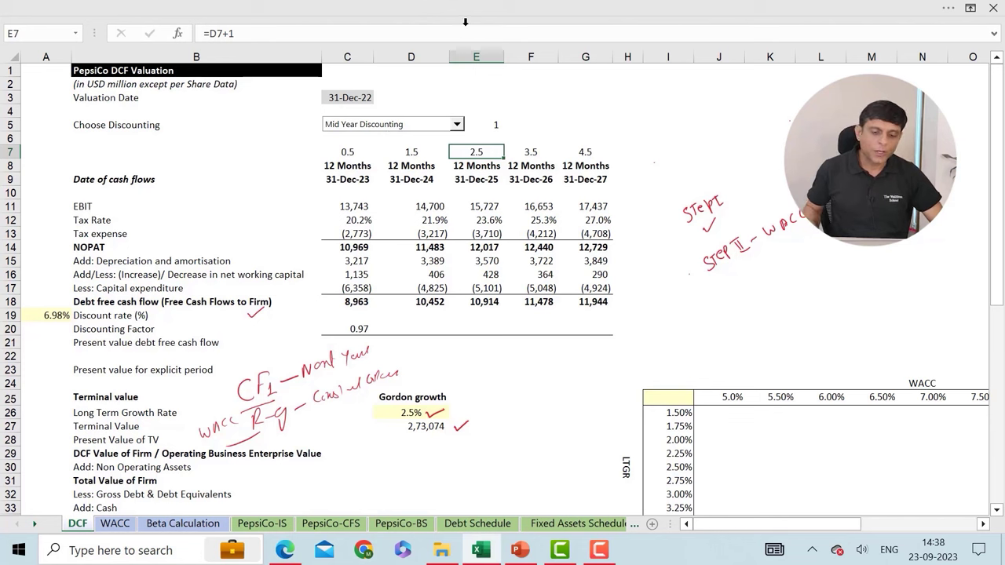
Step: Fill the discounting factor formula from C20 across the remaining forecast years to G20
left_click(350, 326)
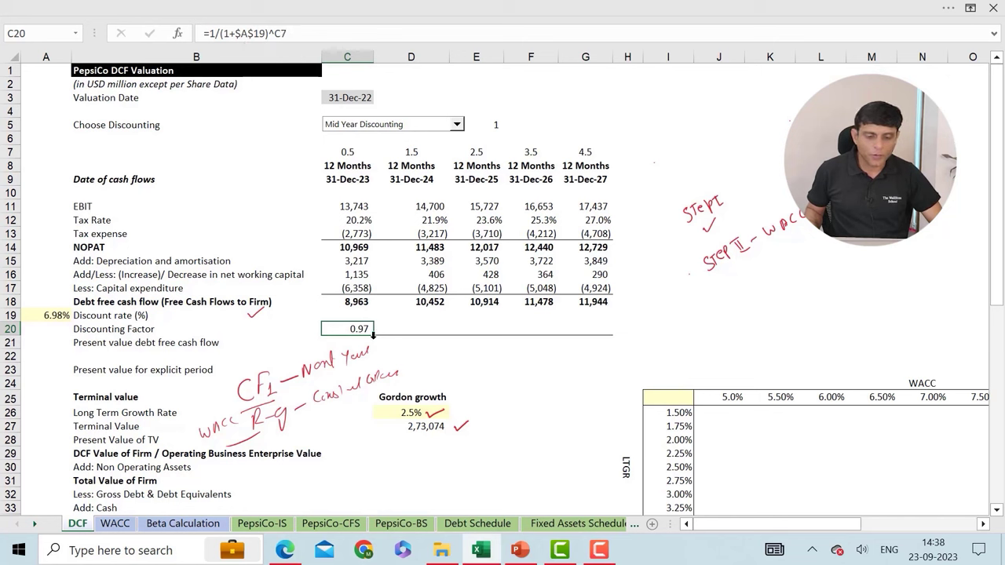
left_click_drag(374, 335, 598, 330)
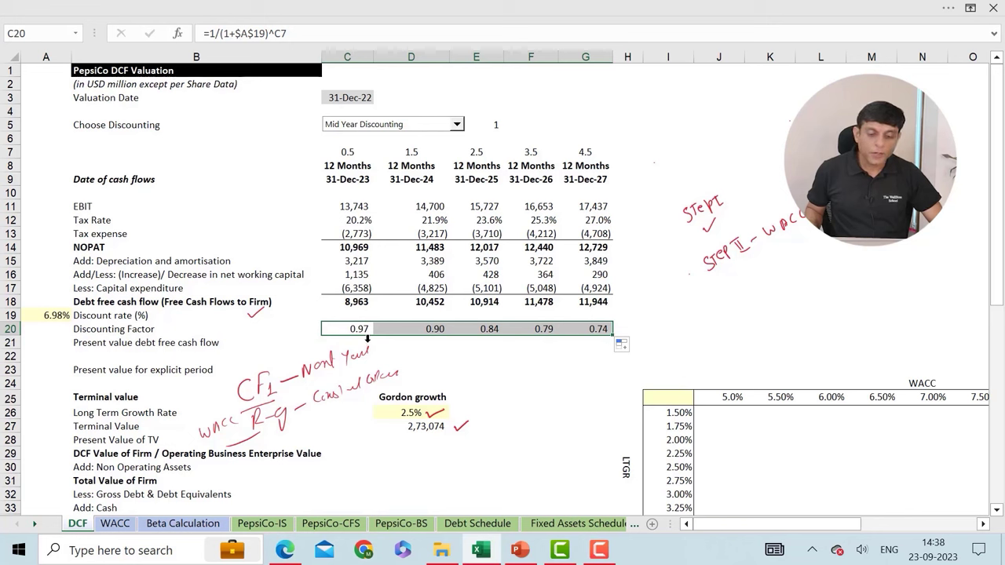
Step: Ink ticks beside the debt free cash flows in C18 to F18 and beside the terminal value in D27
left_click(349, 337)
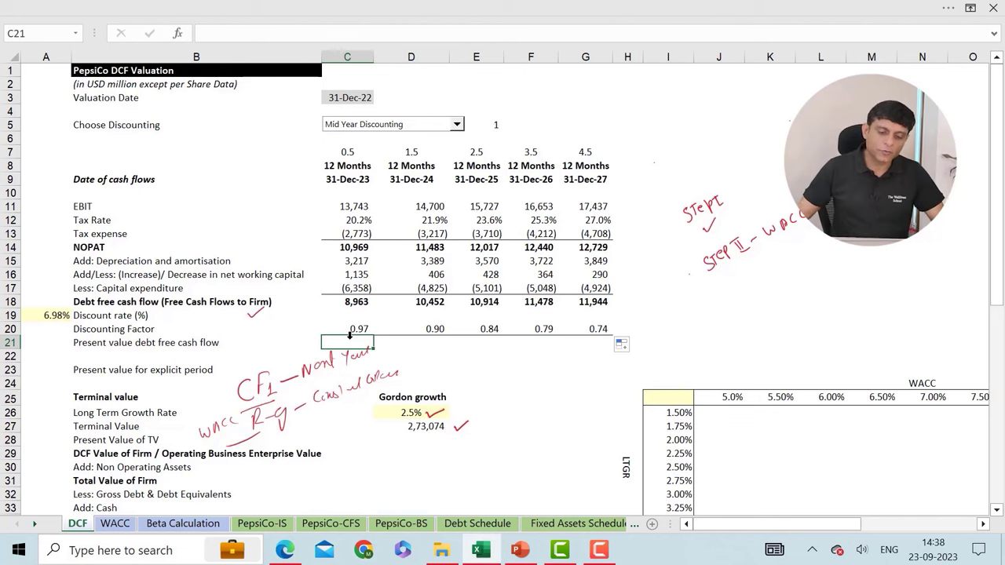
left_click_drag(327, 301, 340, 300)
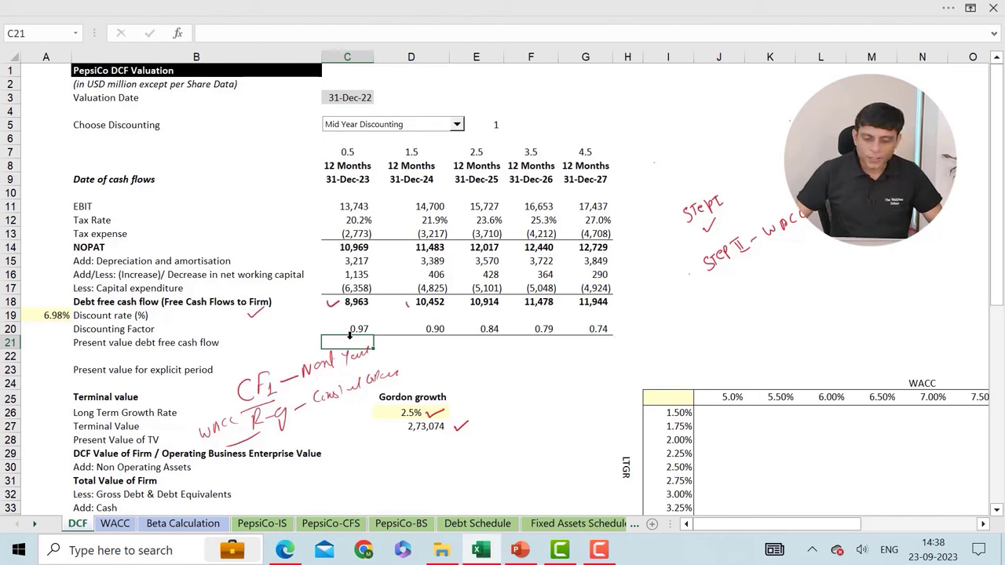
left_click_drag(406, 303, 534, 299)
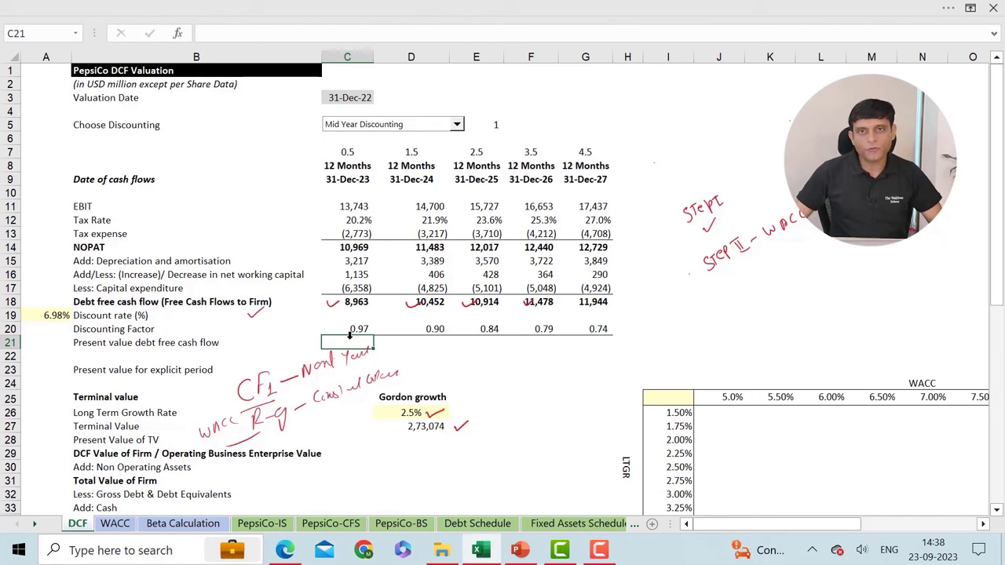
left_click_drag(391, 425, 400, 424)
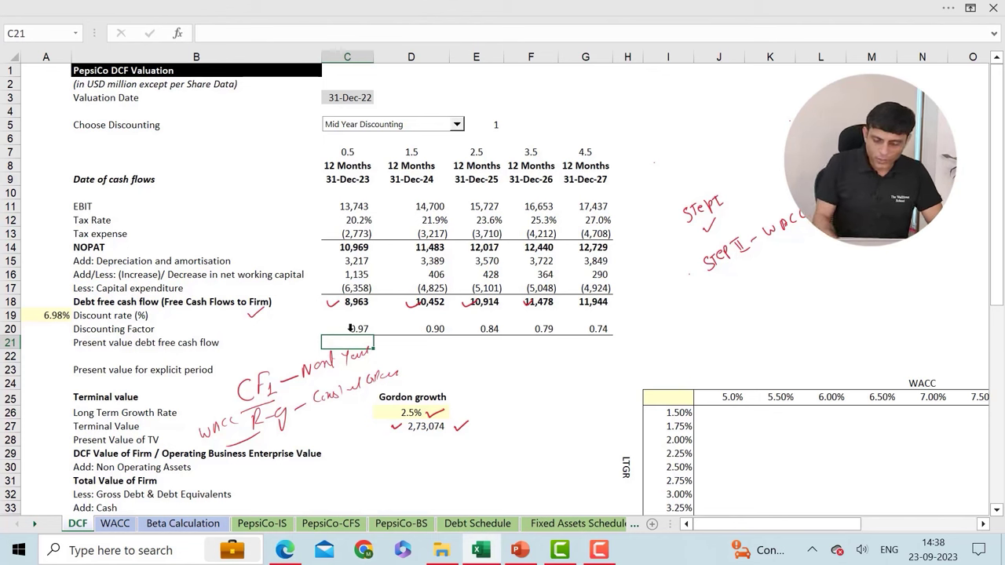
Step: Calculate the present value of debt free cash flow in C21 as =C18*C20 and fill it across to G21
type("=")
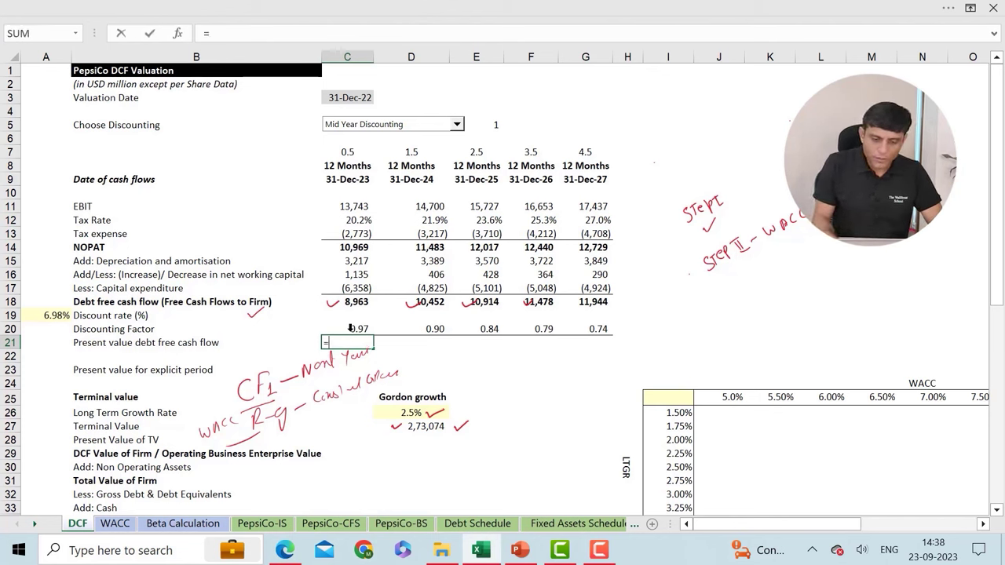
key("Up")
key("Up")
key("Up")
type("*")
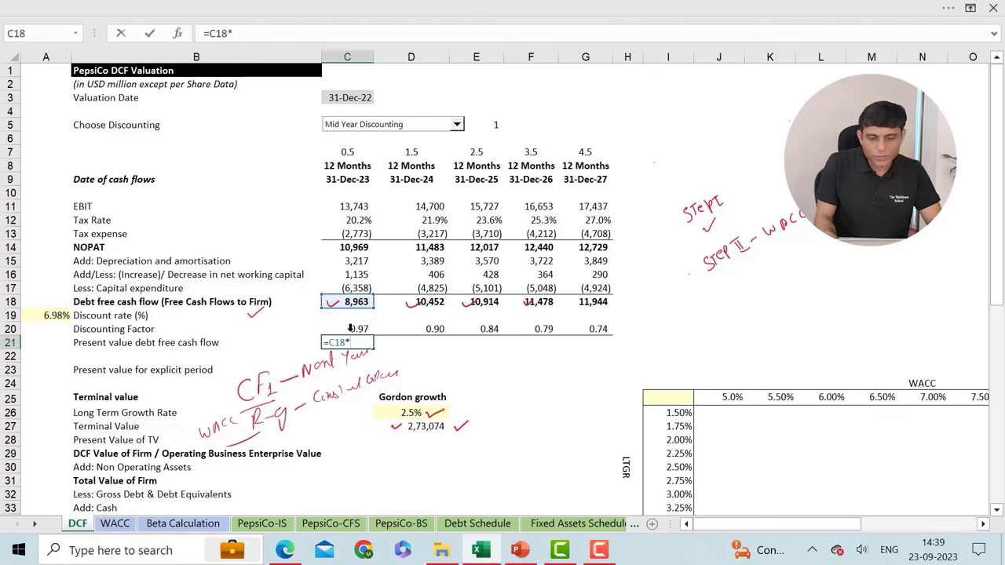
key("Up")
key("ctrl+Return")
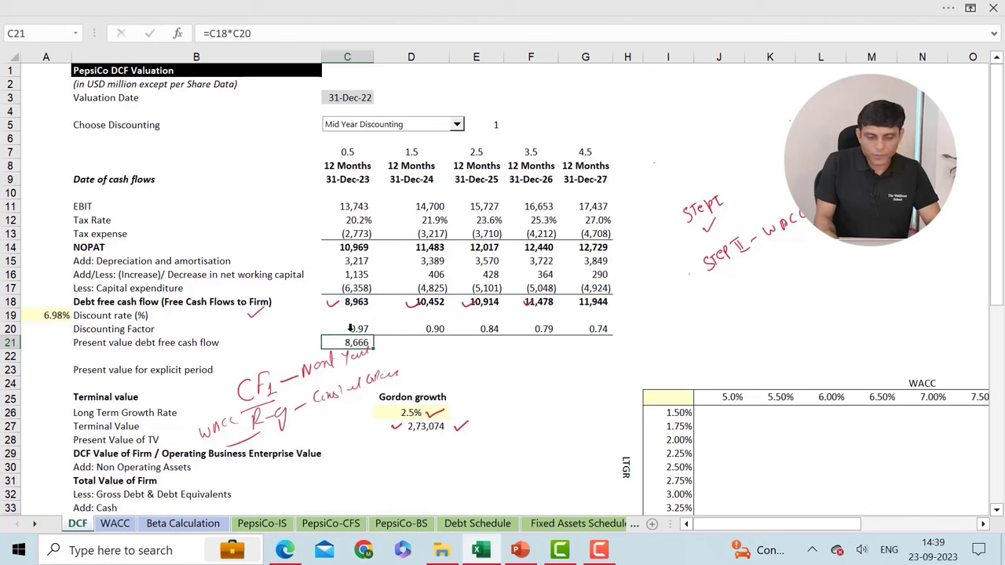
key("shift+Right")
key("shift+Right")
key("shift+Right")
key("shift+Right")
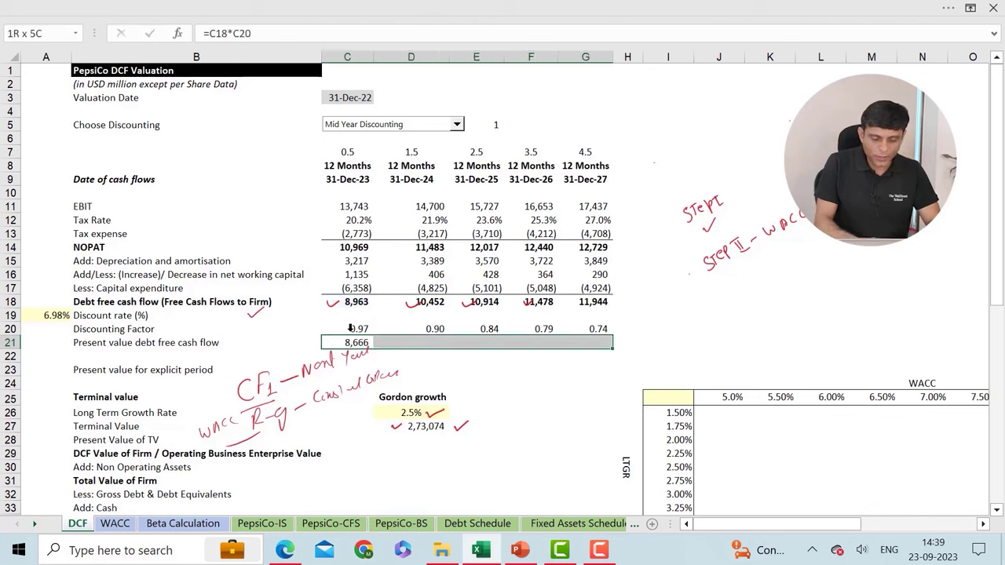
key("ctrl+r")
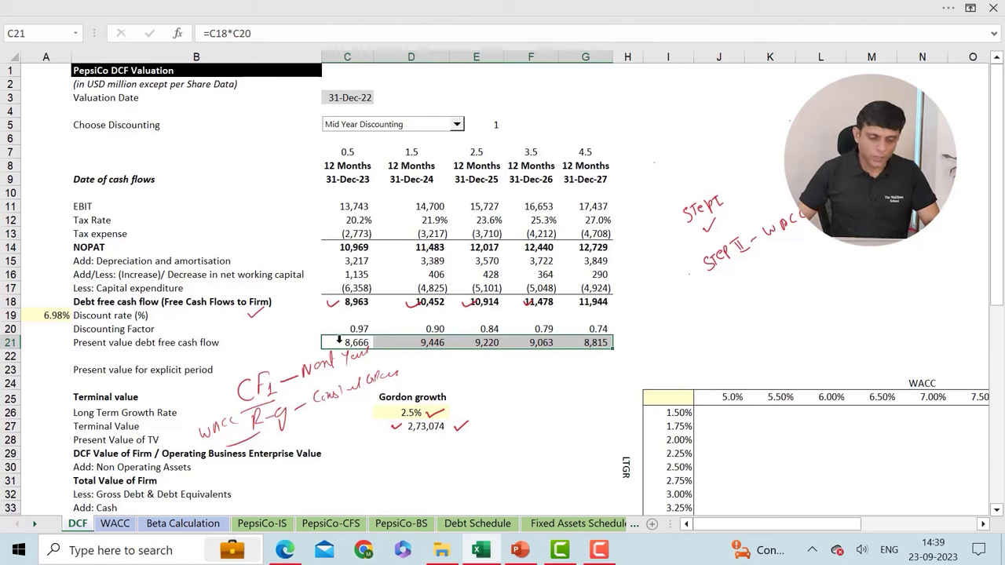
Step: Remove the handwritten Gordon growth formula notes and total the explicit-period present values in C23 with a SUM of C21:G21
key("ctrl+z")
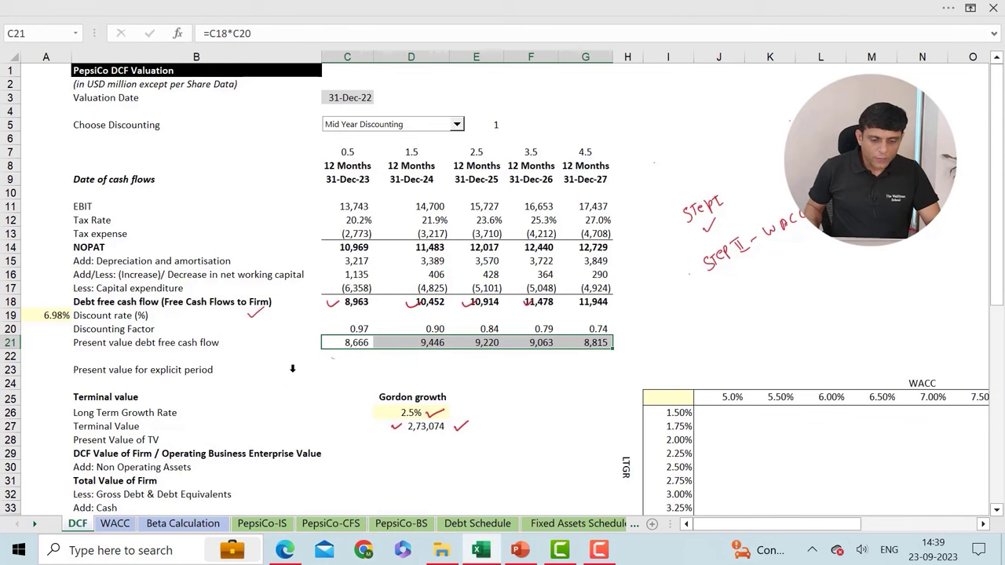
left_click(296, 370)
left_click(339, 367)
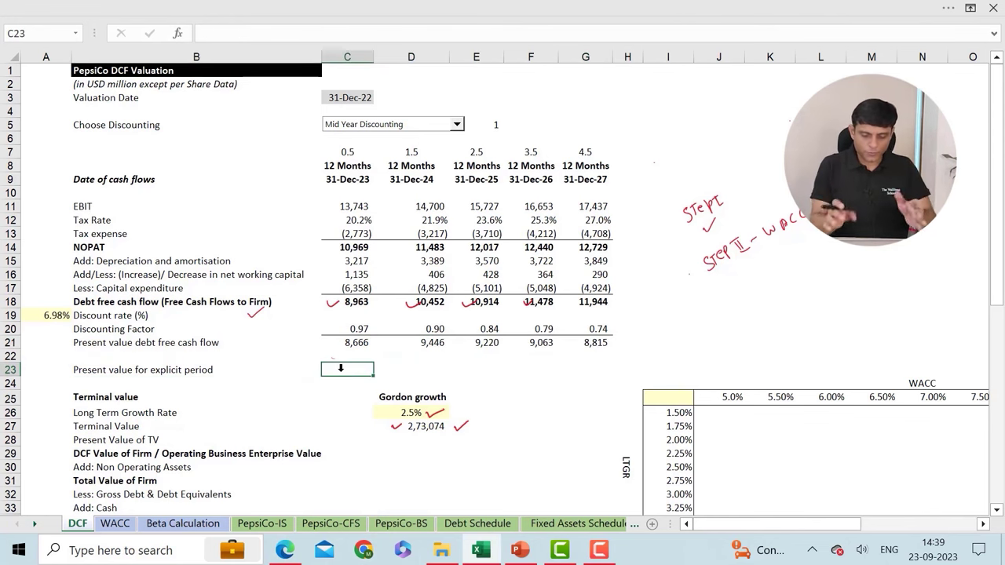
type("=sum(")
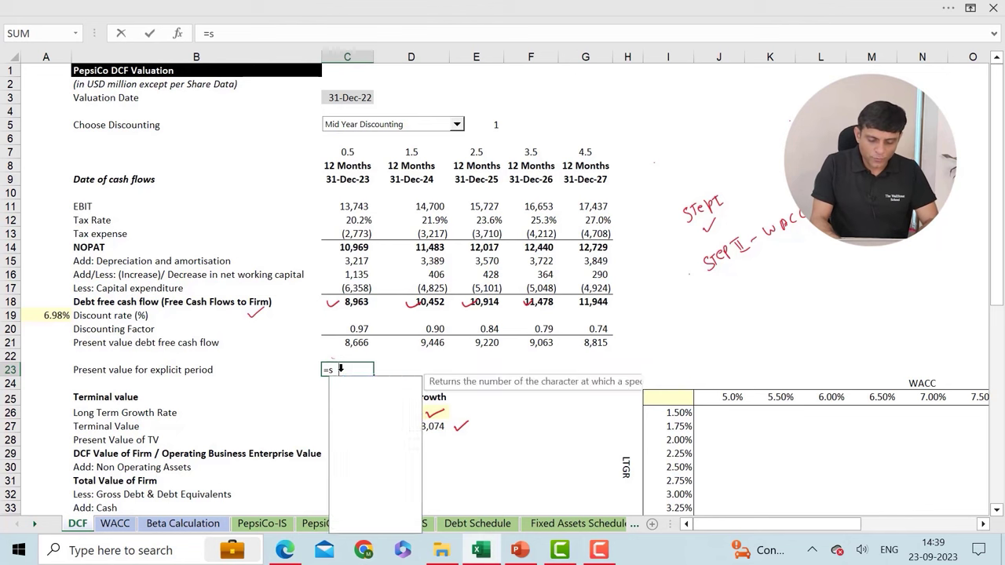
key("Up")
key("Up")
key("shift+Right")
key("shift+Right")
key("shift+Right")
key("shift+Right")
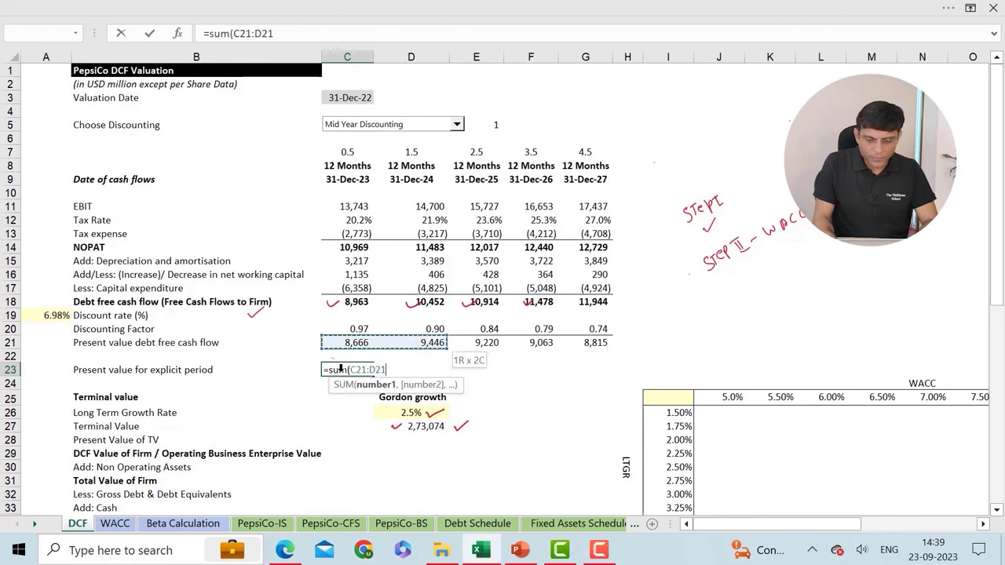
key("Return")
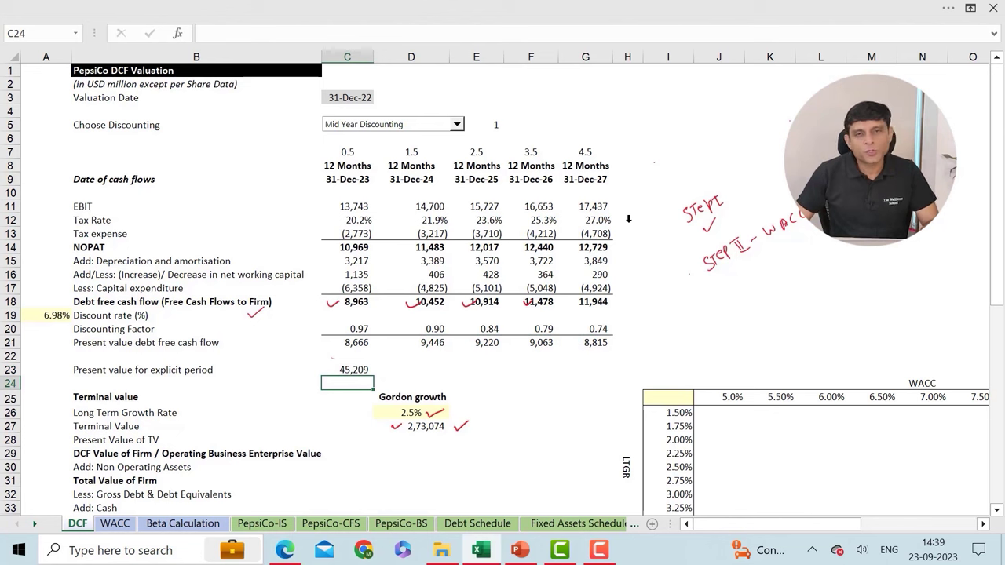
Step: Ink a tick beside the present value for the explicit period in C23
key("e")
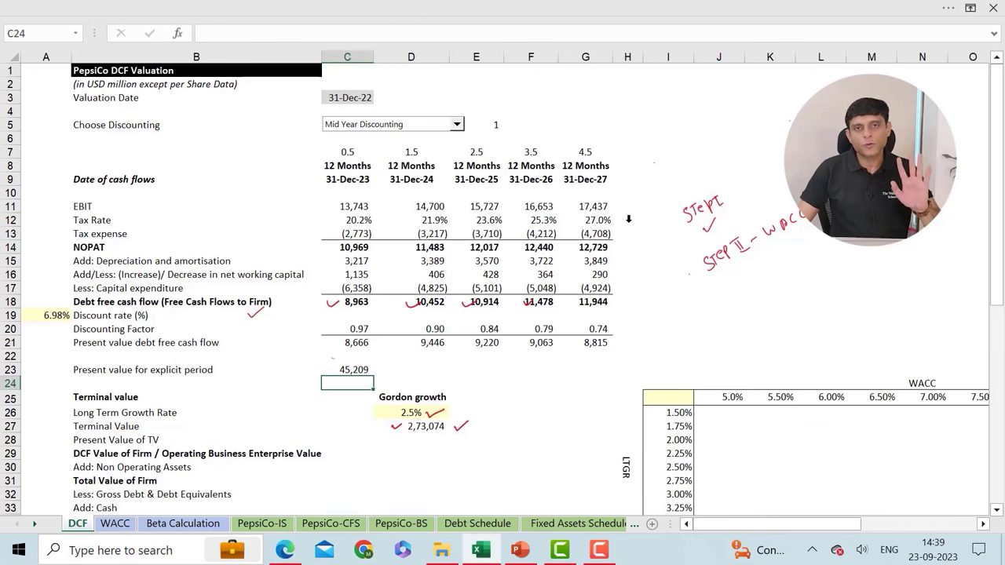
key("p")
left_click_drag(372, 371, 384, 364)
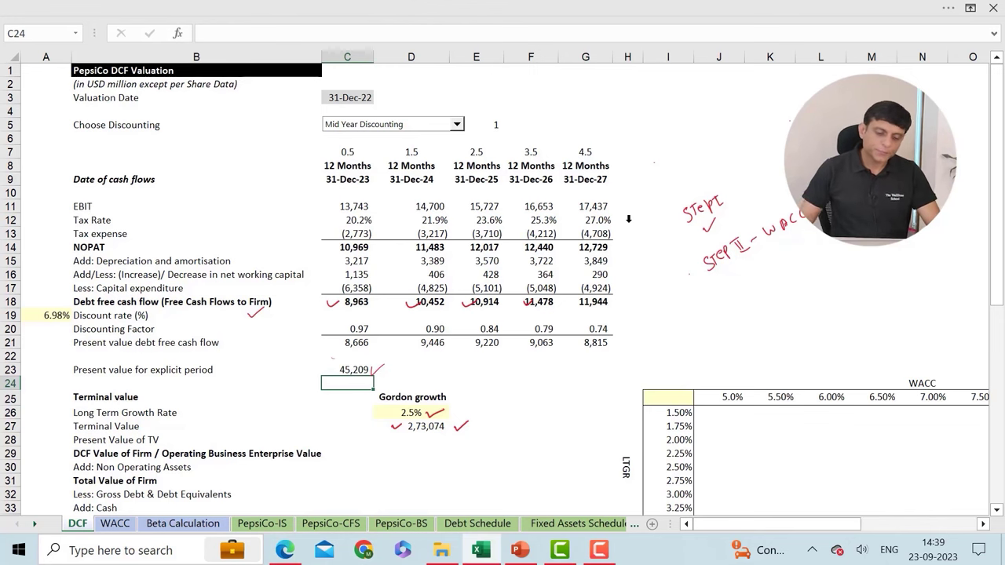
Step: Calculate the present value of the terminal value in D28 as =D27*G20 and check the formula
scroll(362, 289, "down", 1)
left_click(423, 385)
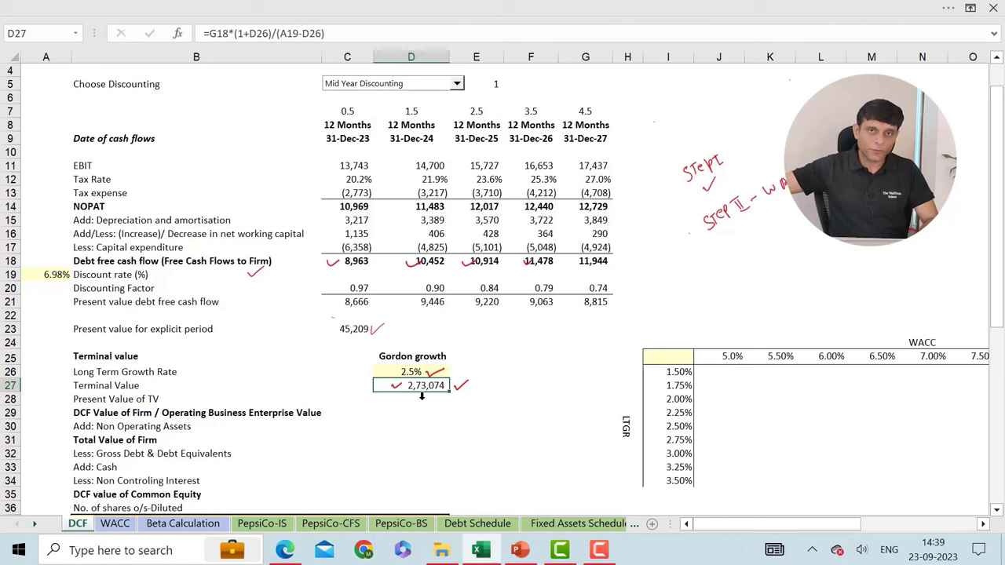
left_click(422, 399)
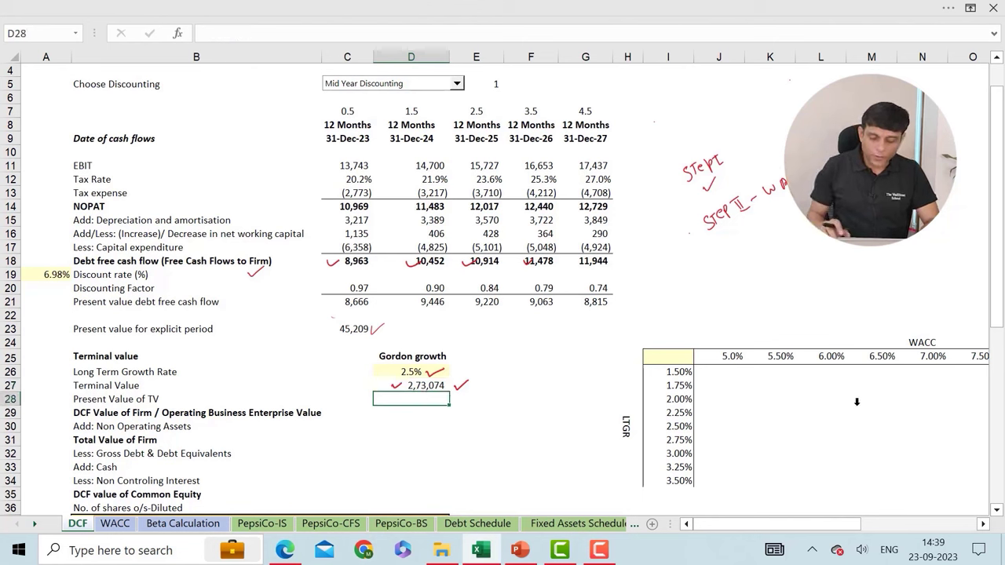
type("=")
key("Up")
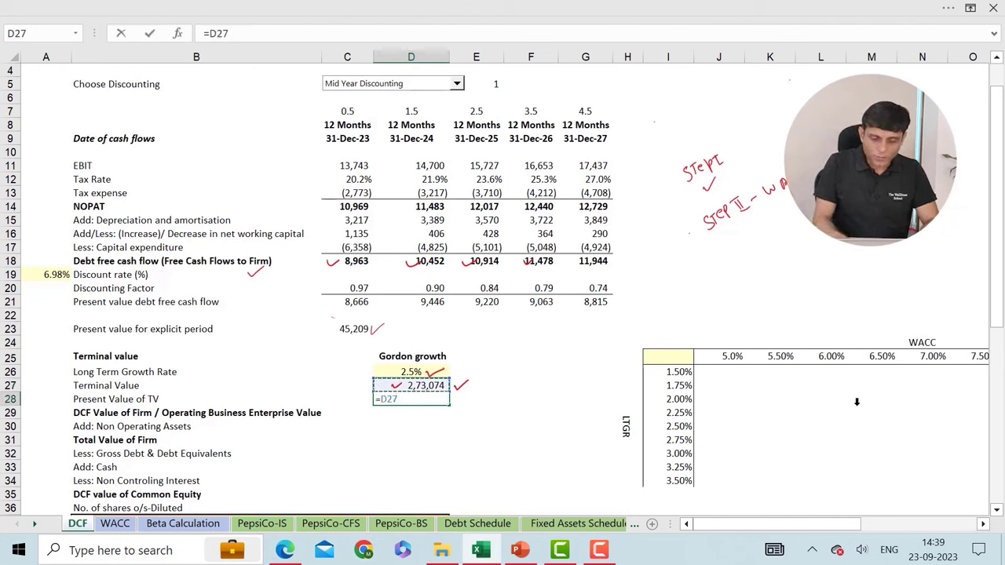
type("*")
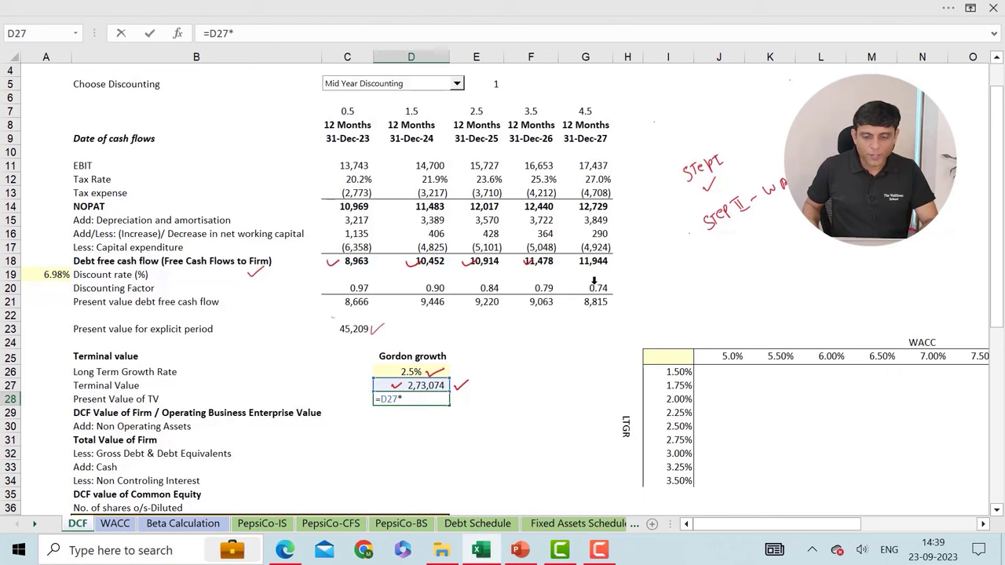
left_click(596, 285)
key("Return")
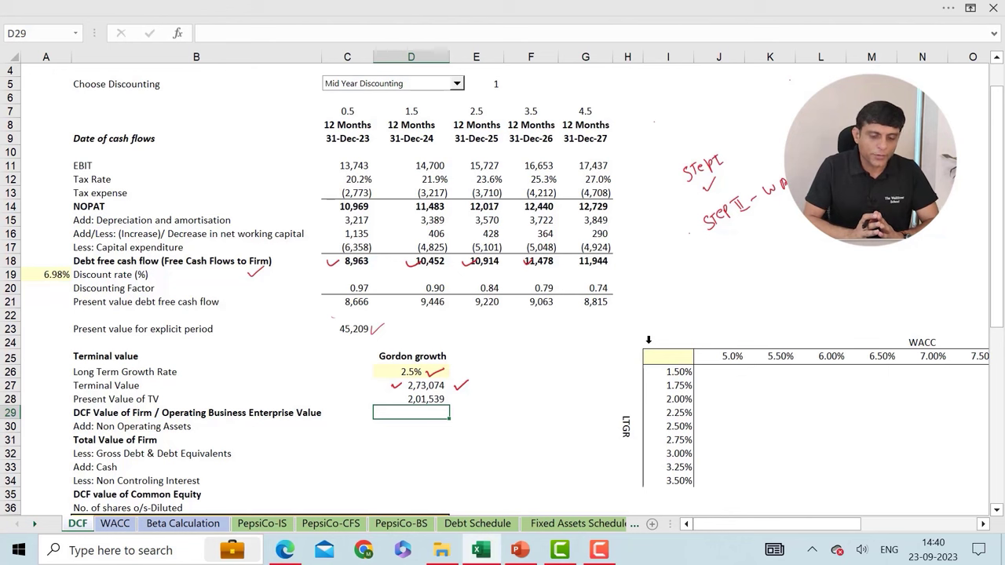
left_click(411, 399)
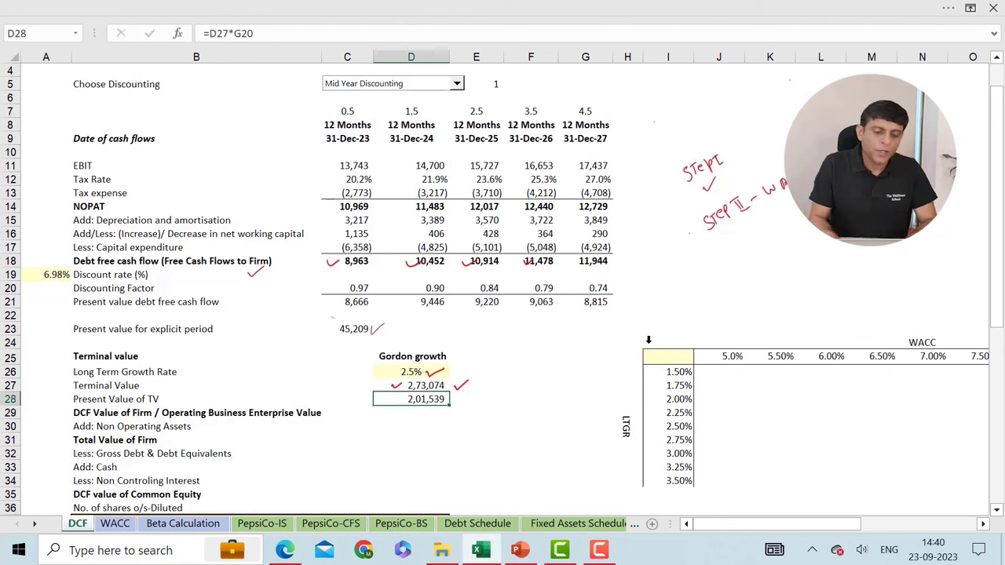
Step: Circle the explicit-period present value in C23 in ink and tick the present value of TV in D28
left_click(411, 412)
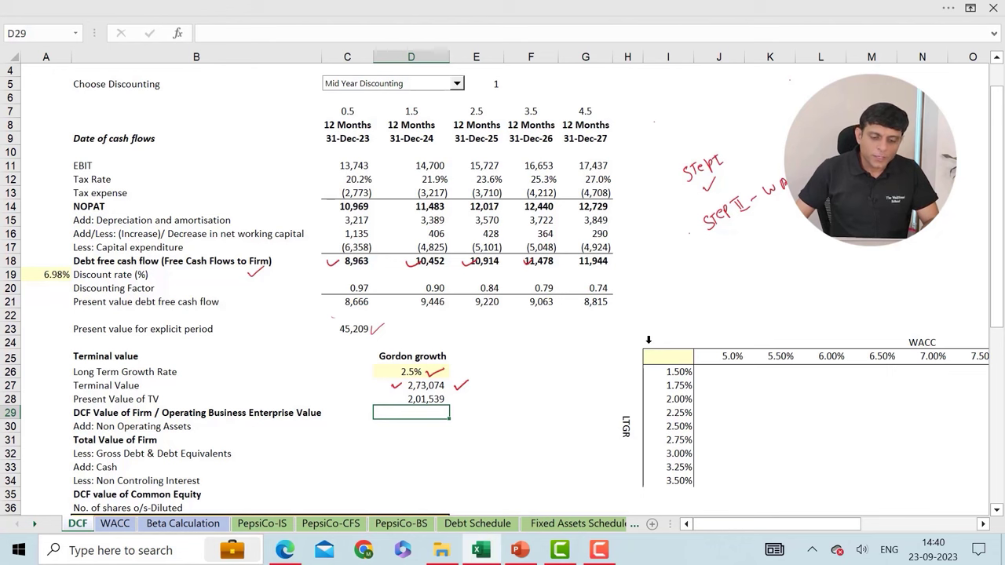
mouse_move(372, 317)
left_mouse_down()
mouse_move(354, 316)
mouse_move(346, 340)
mouse_move(380, 318)
mouse_move(371, 317)
left_mouse_up()
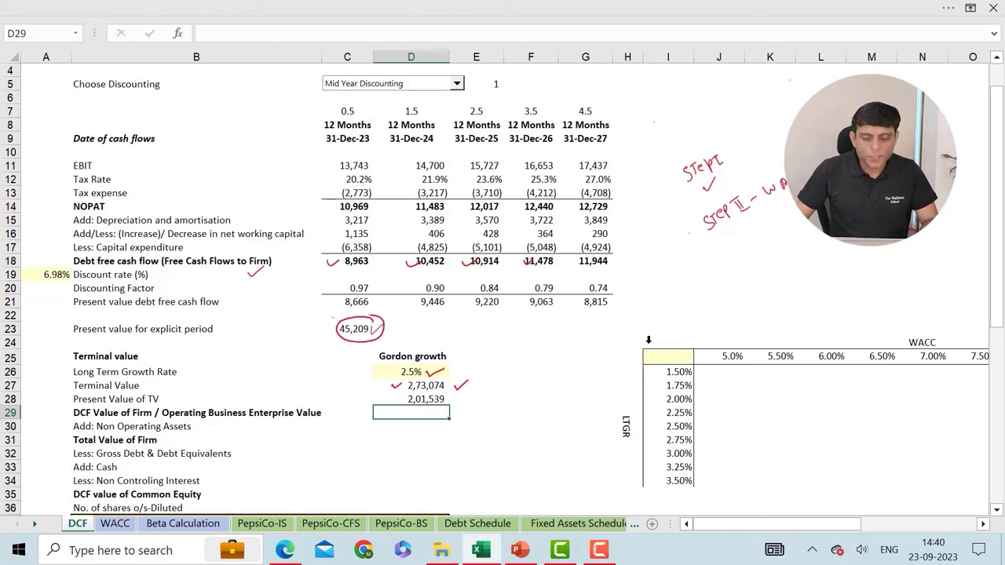
left_click_drag(394, 399, 407, 395)
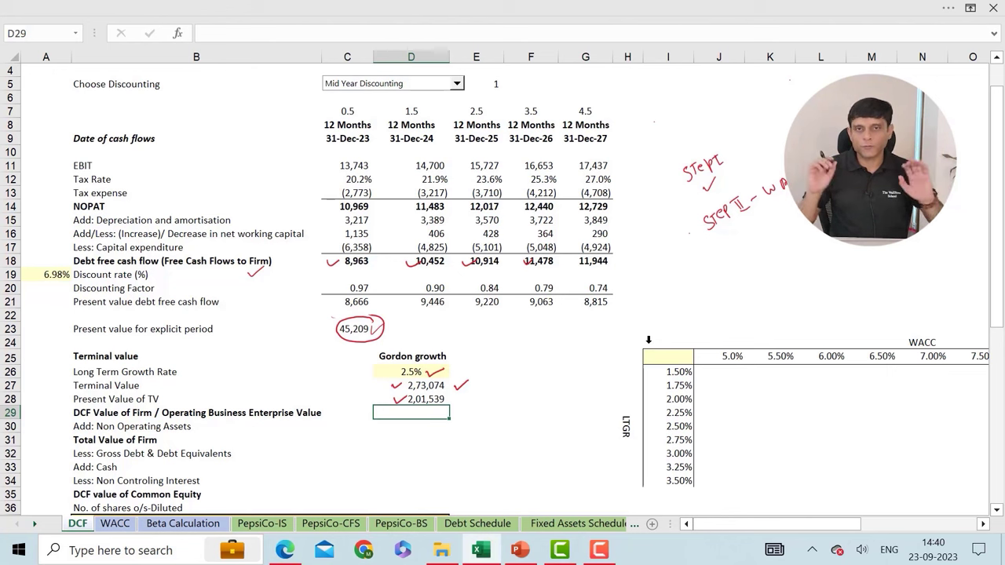
Step: Calculate the DCF value of firm in D29 as =C23+D28 and ink an arrow with the note FIRM beside it
type("=")
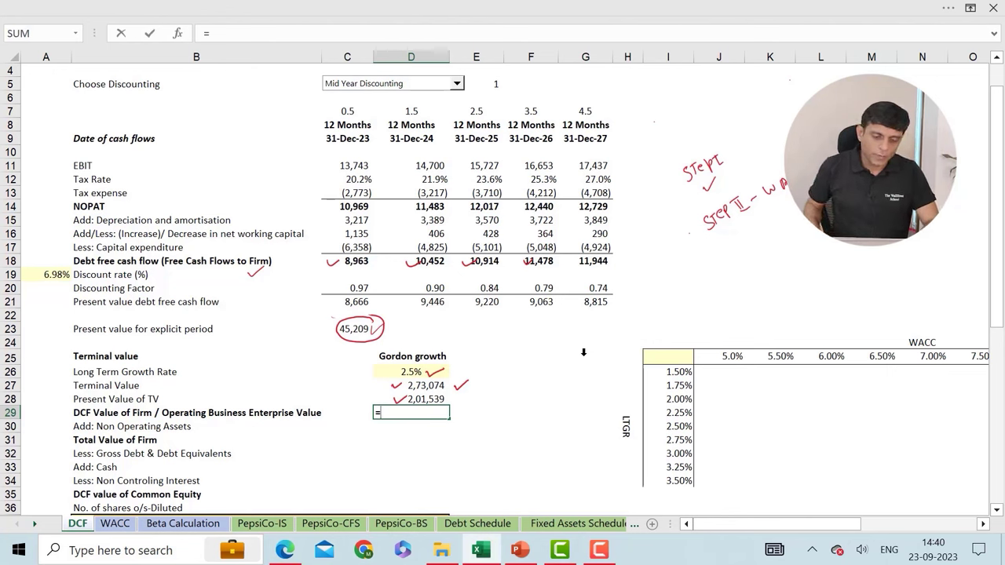
left_click(329, 326)
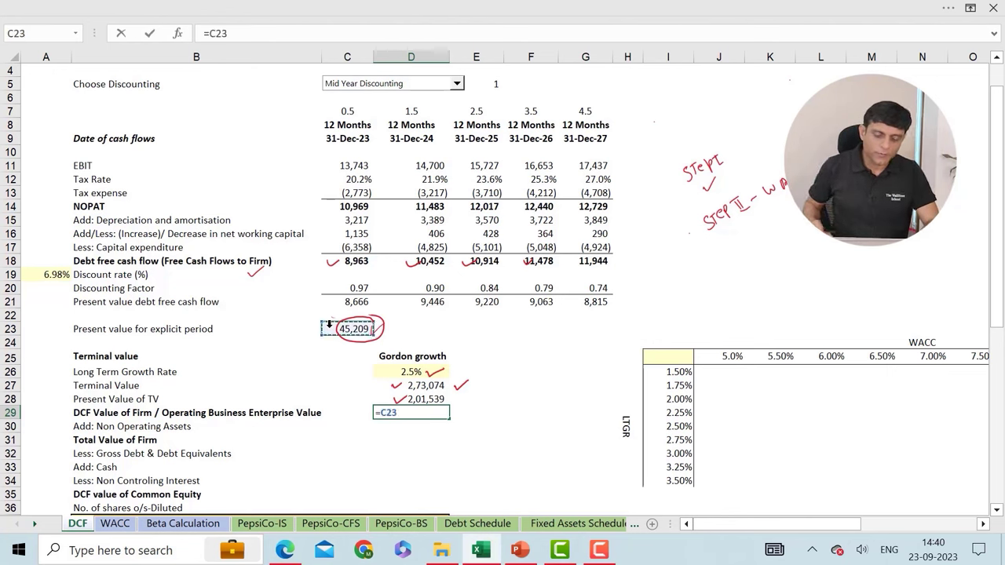
type("+")
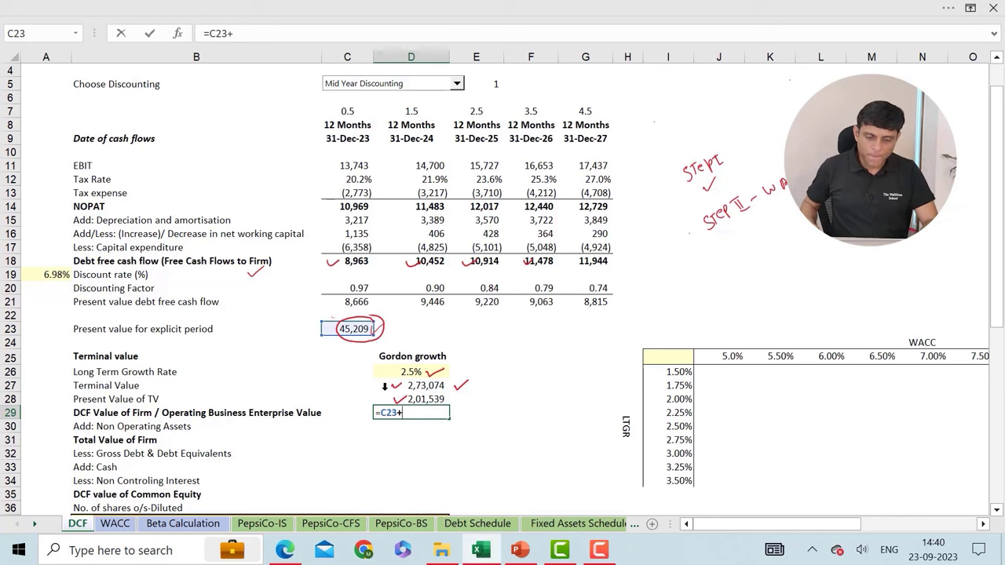
left_click(383, 395)
key("Return")
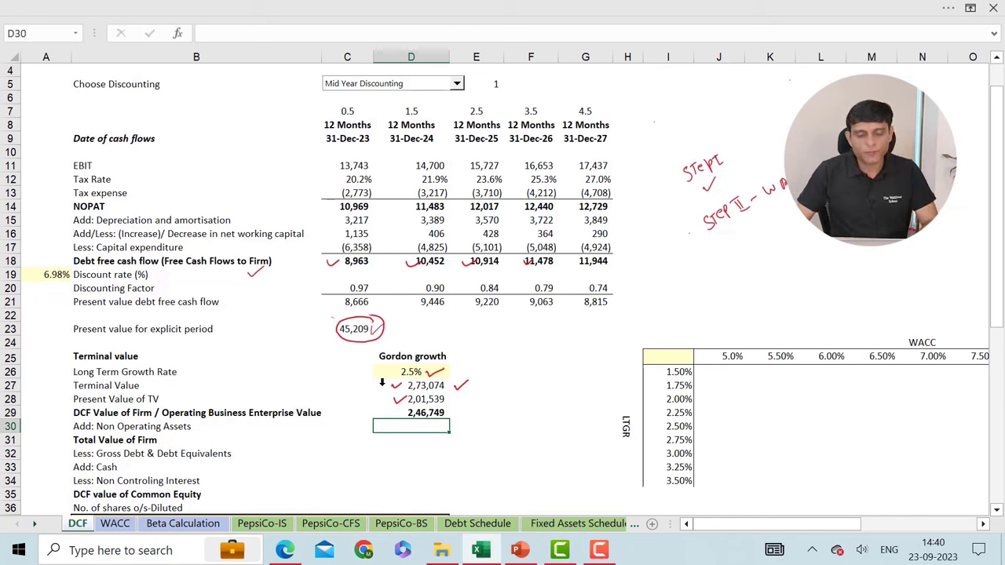
left_click_drag(451, 412, 463, 410)
left_click_drag(483, 410, 525, 397)
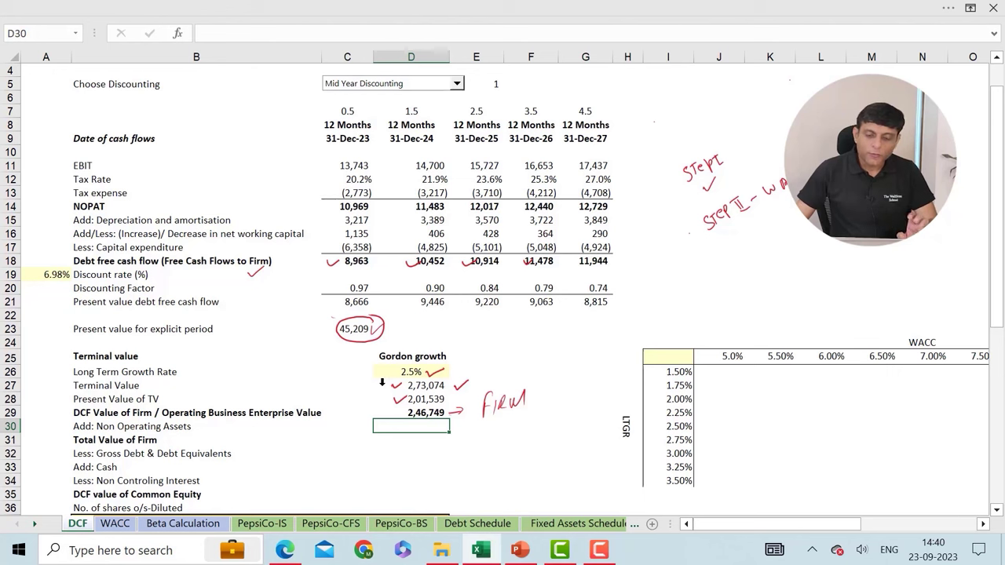
Step: Underline and circle the FIRM note in ink, handwrite a remark beside it, and underline the Non Operating Assets label
left_click_drag(482, 429, 535, 416)
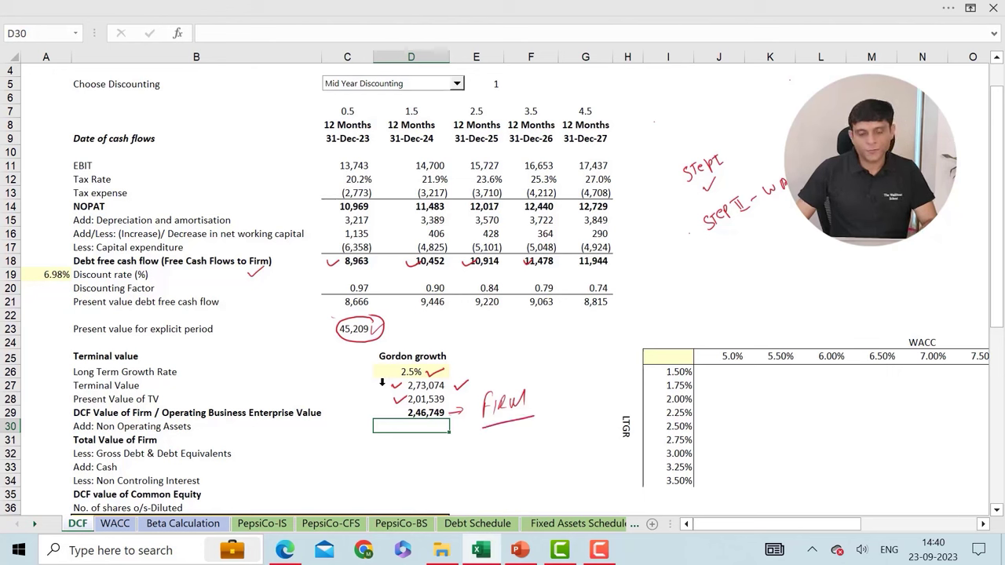
mouse_move(540, 379)
left_mouse_down()
mouse_move(520, 374)
mouse_move(550, 408)
mouse_move(550, 381)
left_mouse_up()
mouse_move(555, 386)
left_mouse_down()
mouse_move(583, 370)
mouse_move(622, 368)
mouse_move(614, 381)
left_mouse_up()
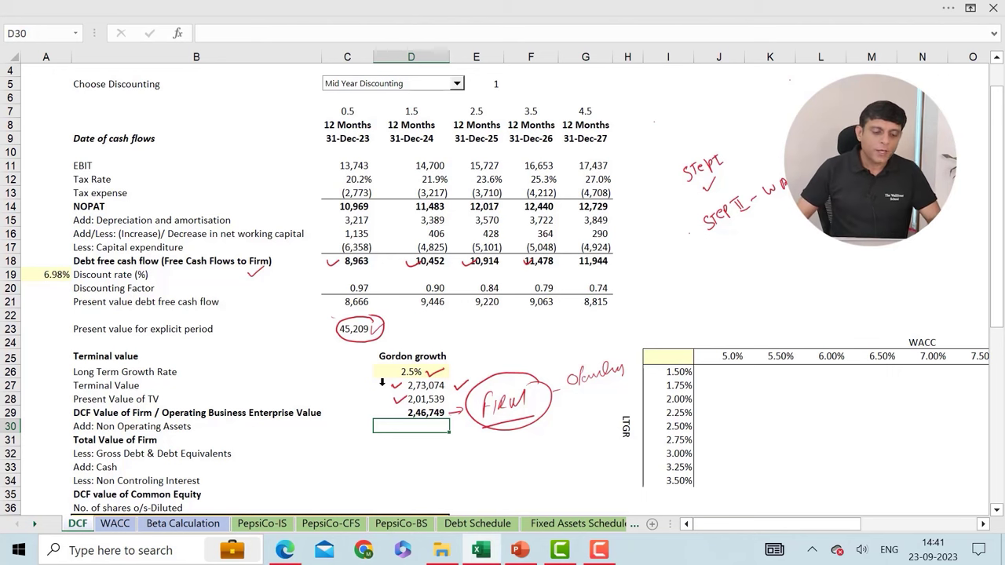
left_click_drag(98, 435, 174, 435)
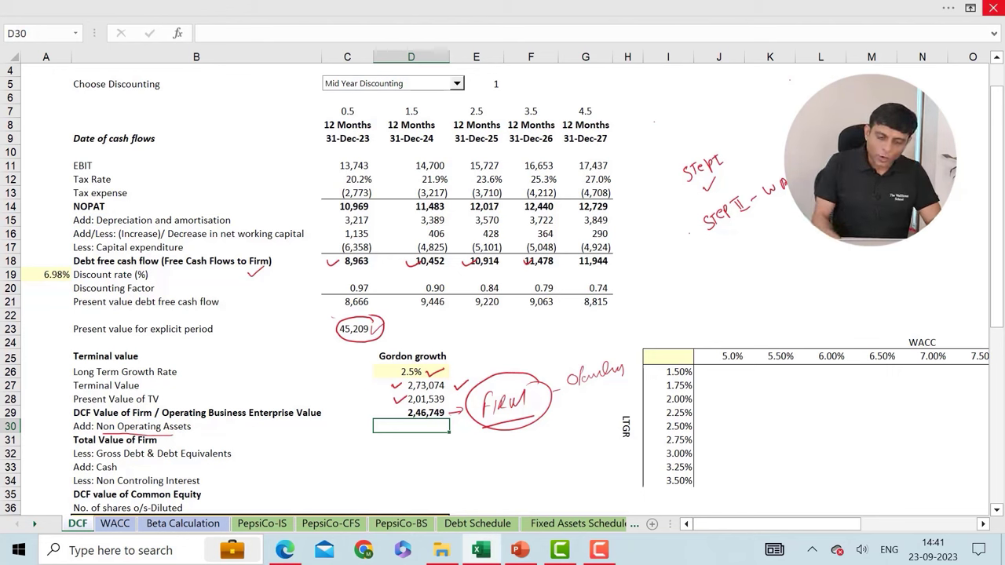
Step: Calculate non operating assets in D30 as ='PepsiCo-BS'!D6+'PepsiCo-BS'!D17, adding 31-Dec-22 short term investments and investments in noncontrolled affiliates, and check the formula
type("=")
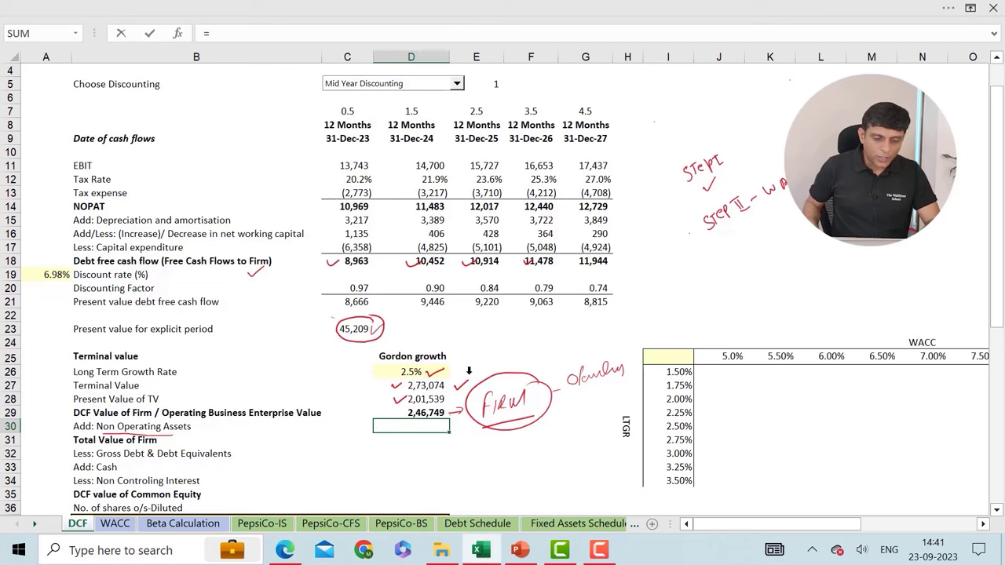
scroll(470, 377, "down", 2)
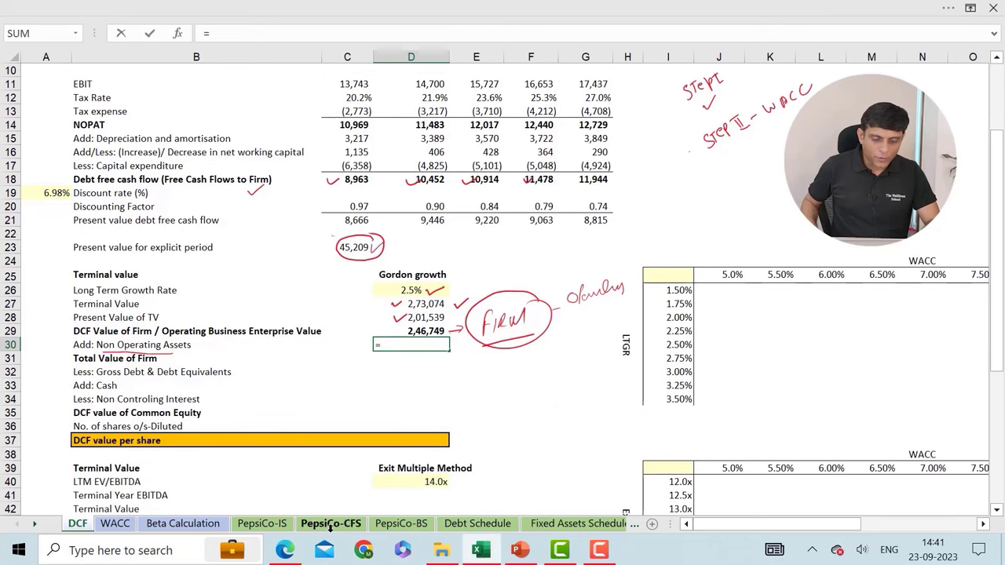
left_click(390, 524)
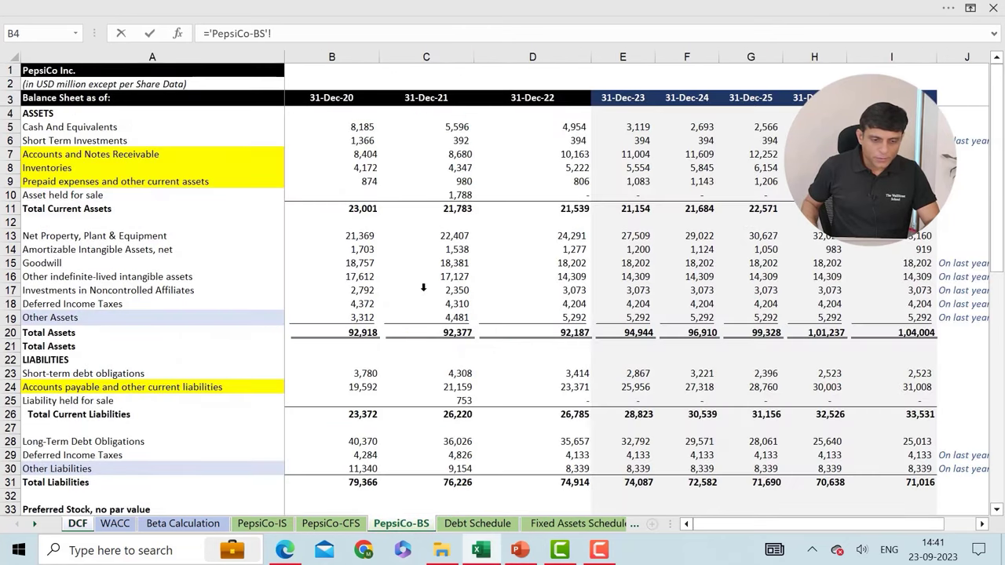
left_click(77, 138)
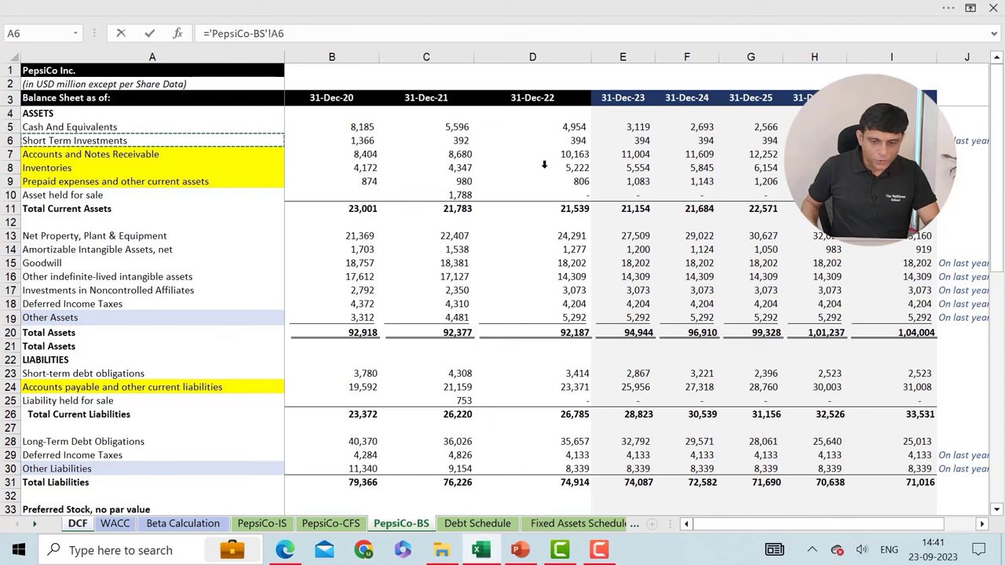
left_click(567, 138)
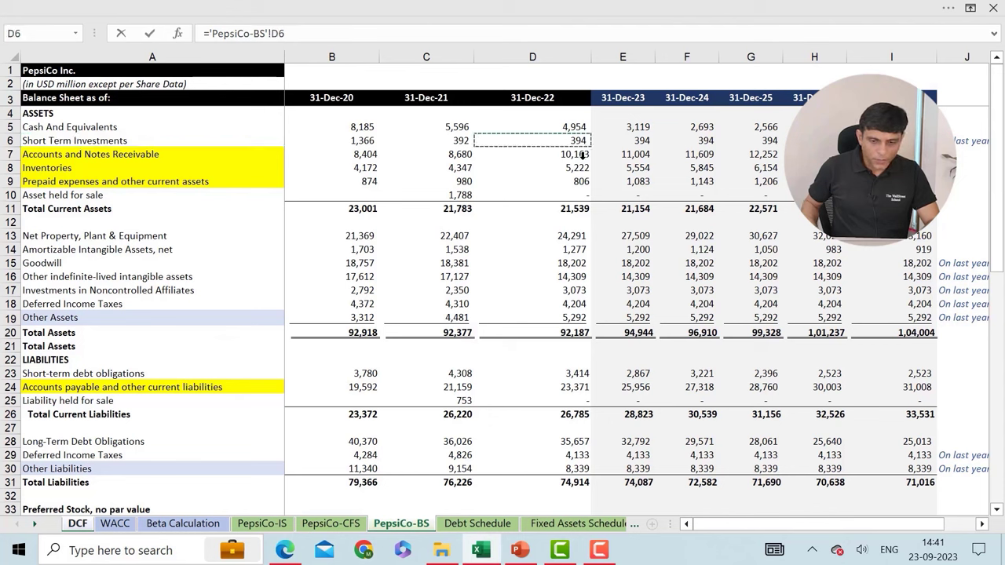
type("+")
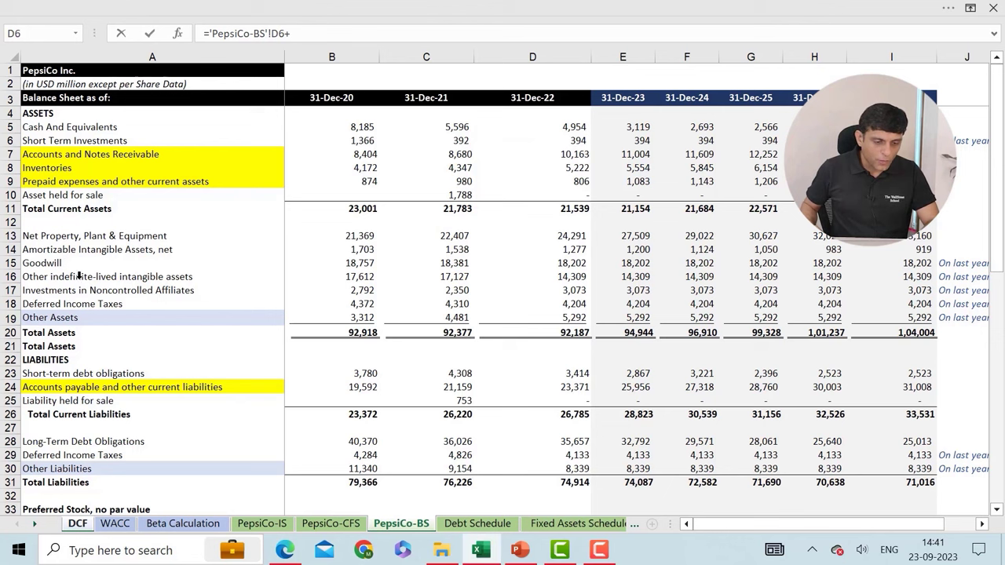
left_click(171, 289)
key("Right")
key("Right")
key("Right")
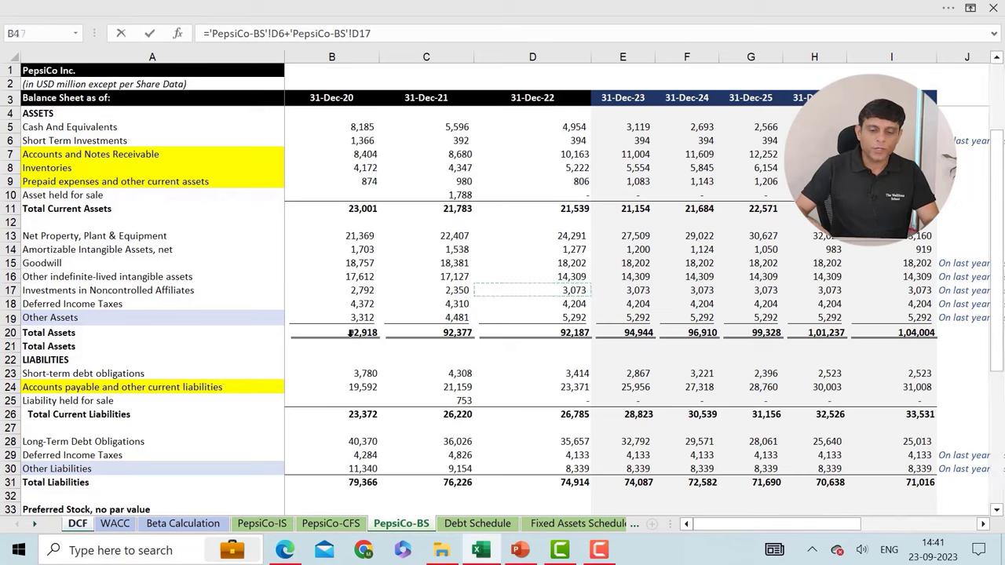
key("Return")
left_click(425, 344)
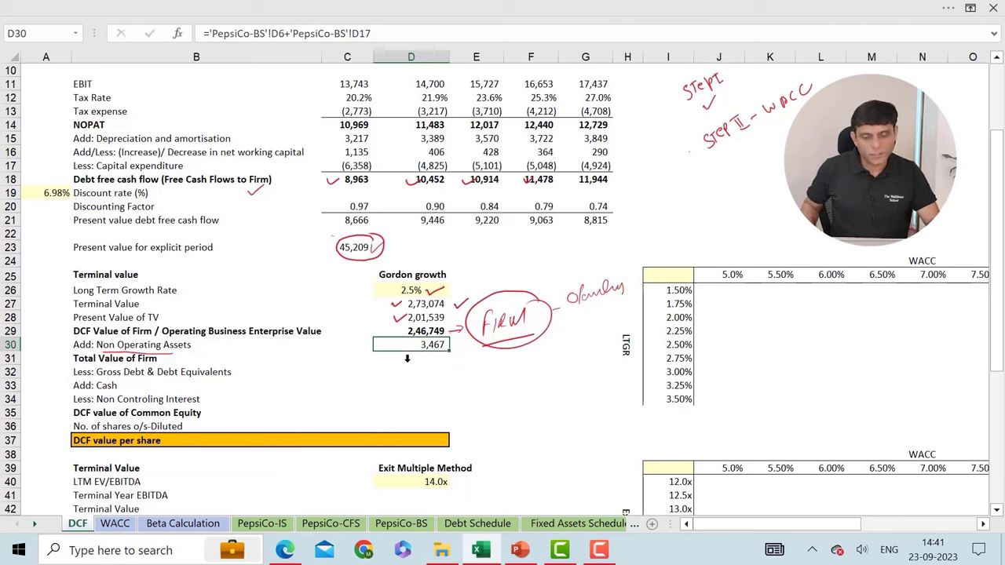
Step: Calculate the total value of firm in D31 as =D29+D30
left_click(407, 358)
type("=")
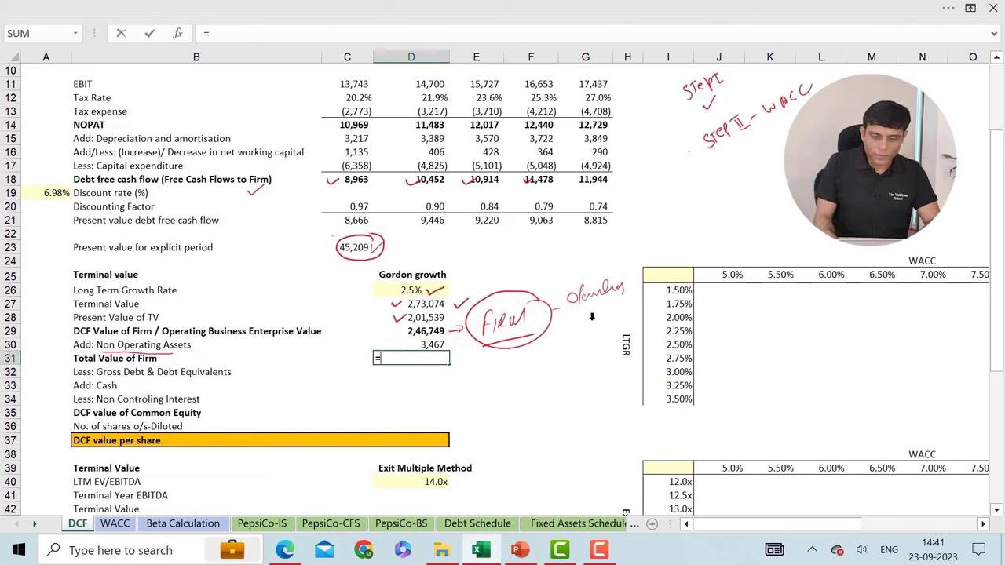
key("Up")
key("Up")
type("+")
key("Up")
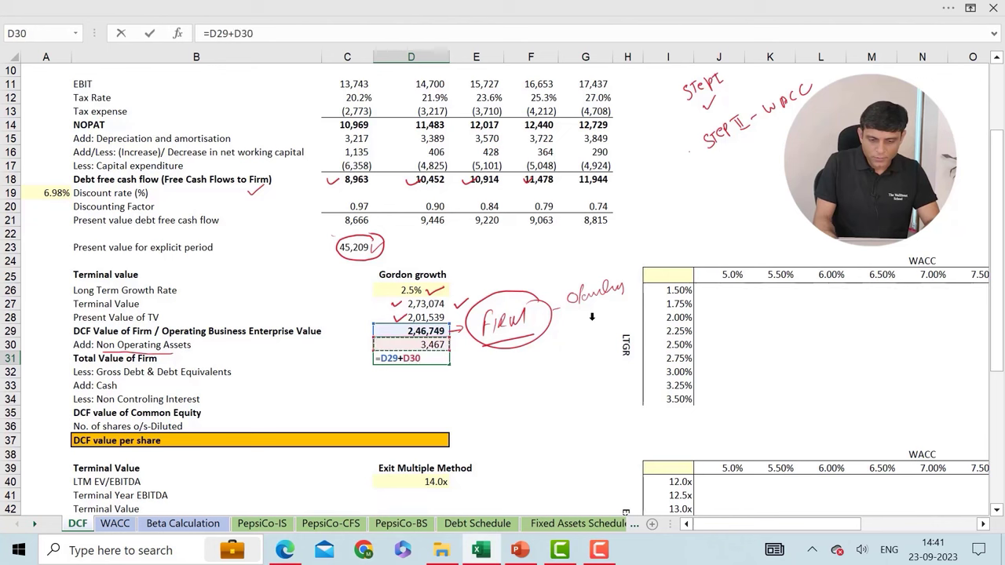
key("Return")
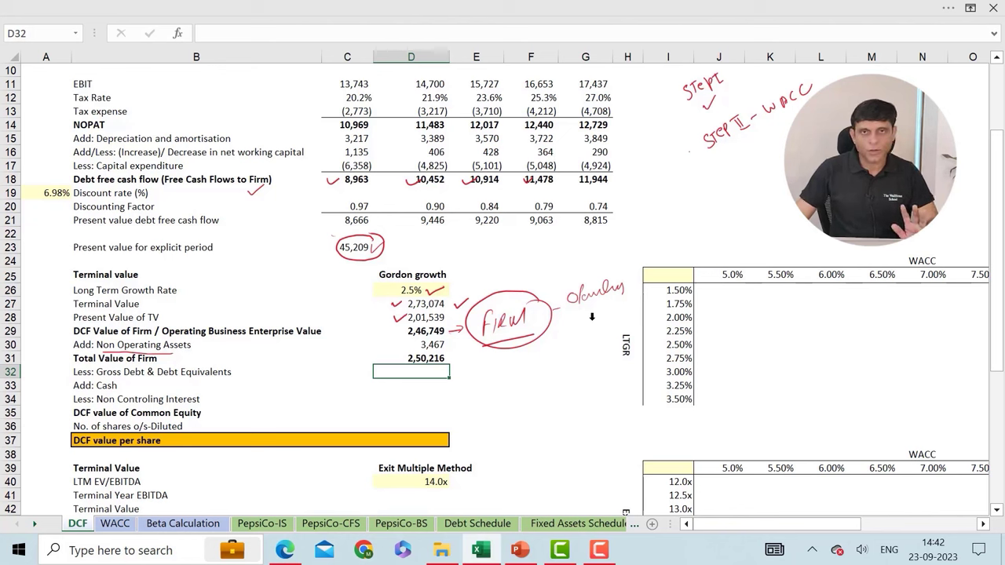
Step: Ink ticks by Total Value of Firm and DCF value of Common Equity, and mark the debt, cash, non-controlling interest and equity labels with underlines
left_click_drag(234, 373, 240, 372)
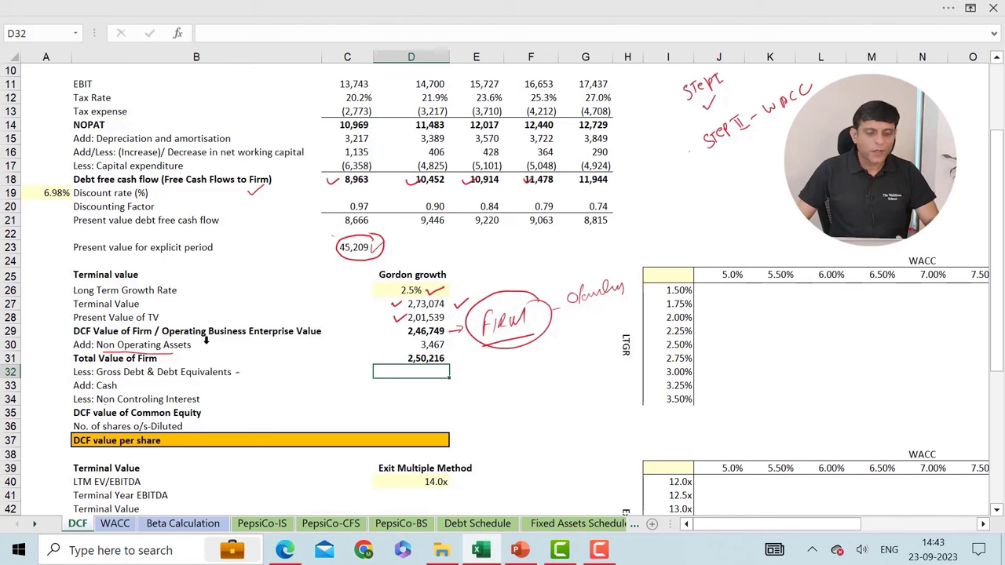
left_click_drag(154, 363, 168, 358)
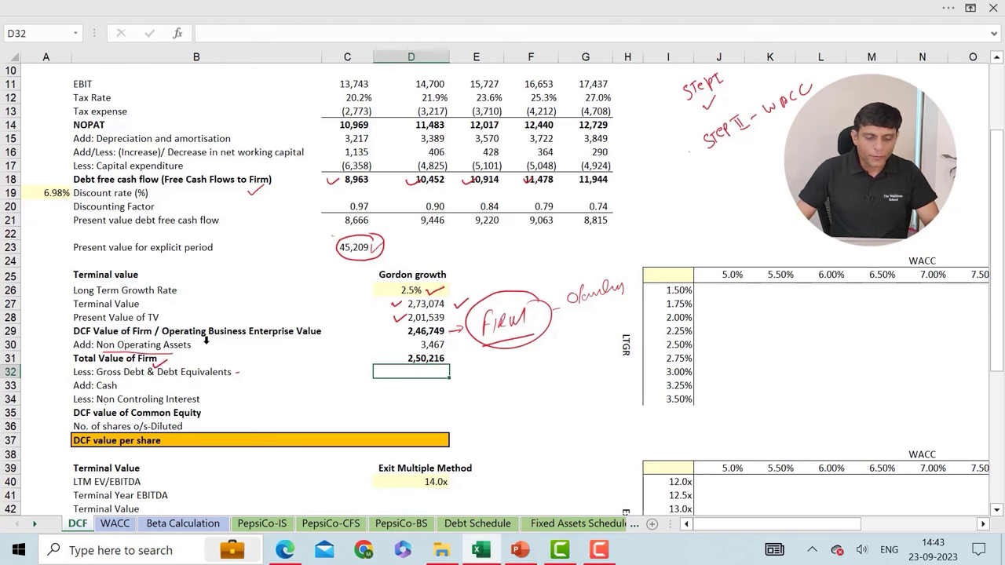
left_click_drag(196, 419, 213, 413)
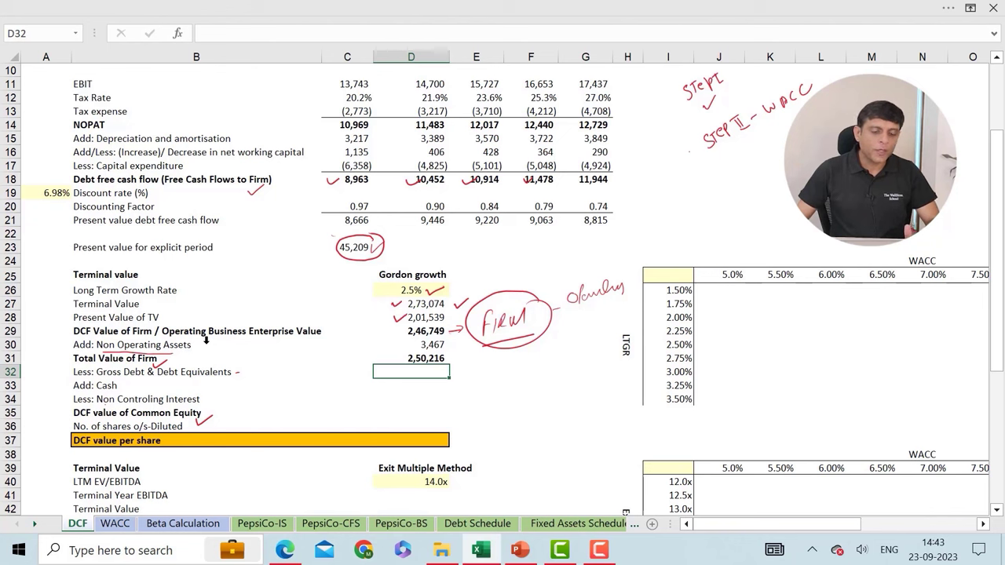
left_click_drag(76, 378, 131, 378)
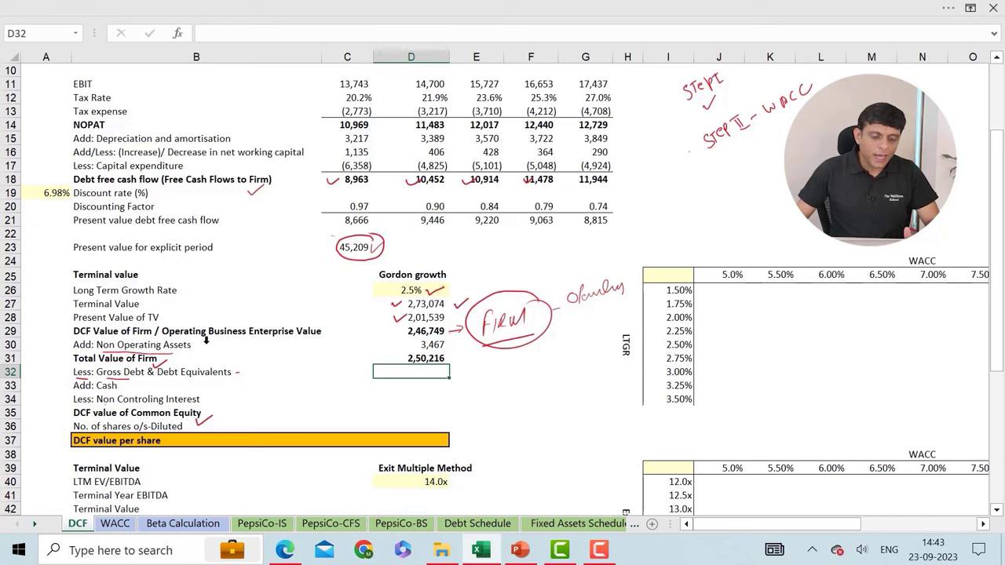
left_click_drag(96, 390, 118, 390)
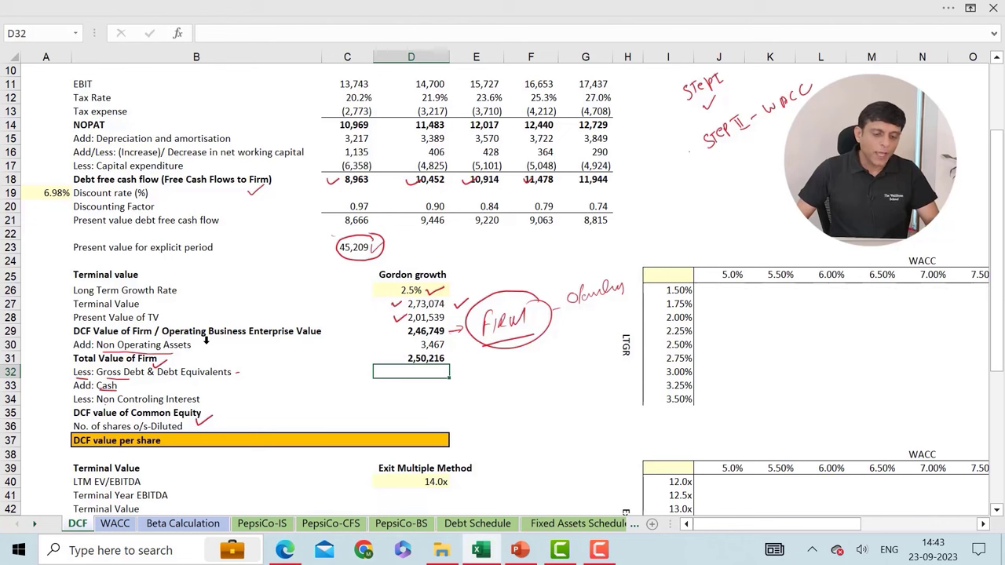
left_click_drag(79, 406, 94, 406)
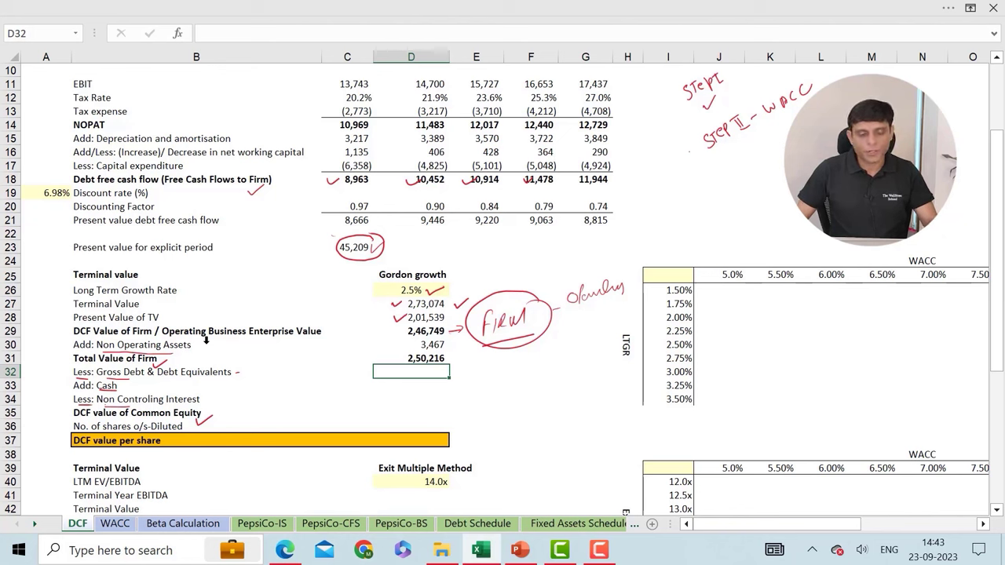
left_click_drag(171, 425, 200, 421)
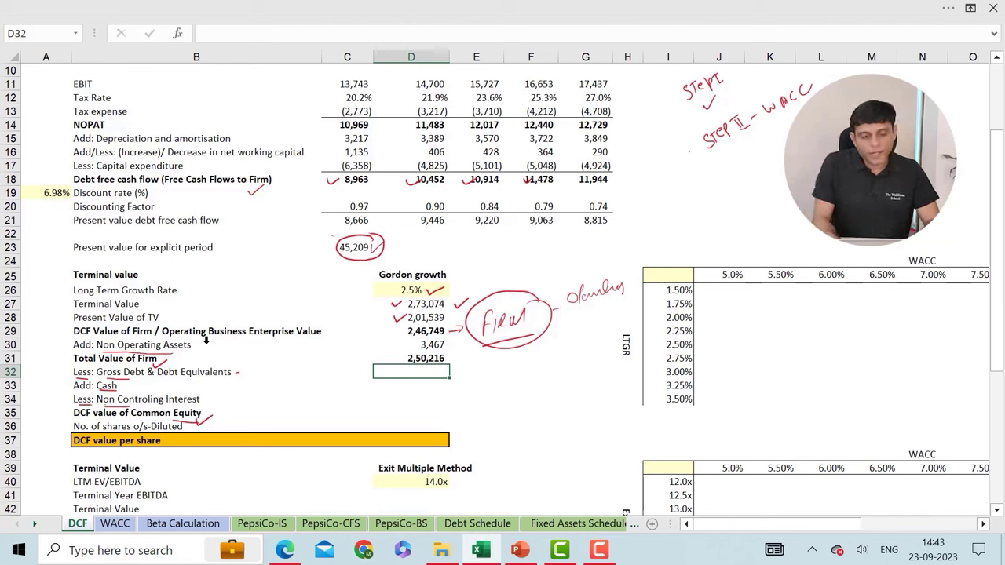
Step: Calculate gross debt in D32 as ='PepsiCo-BS'!D23+'PepsiCo-BS'!D28, adding 31-Dec-22 short-term and long-term debt obligations, and check the formula
type("=")
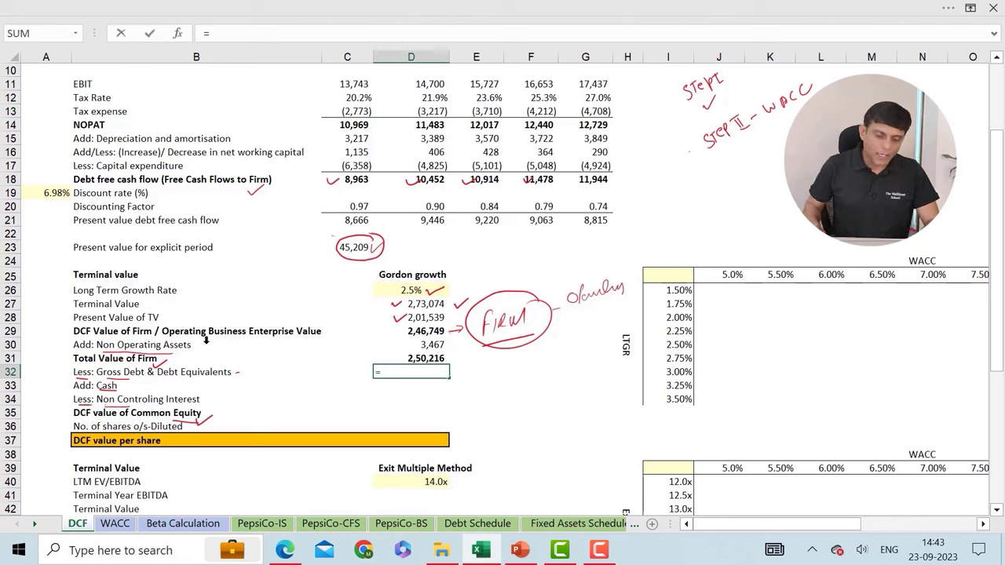
left_click(314, 522)
left_click(405, 523)
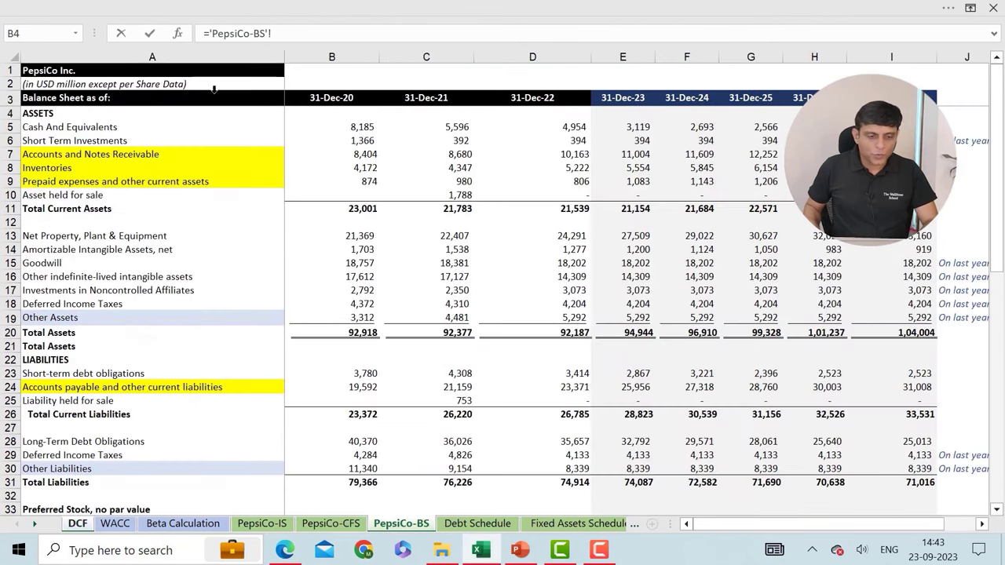
scroll(54, 291, "down", 2)
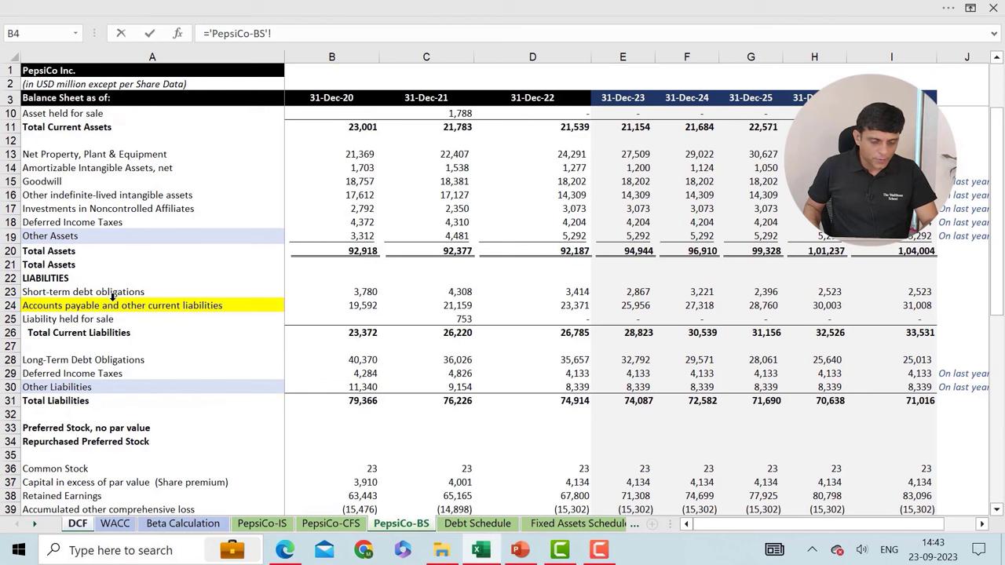
left_click(550, 290)
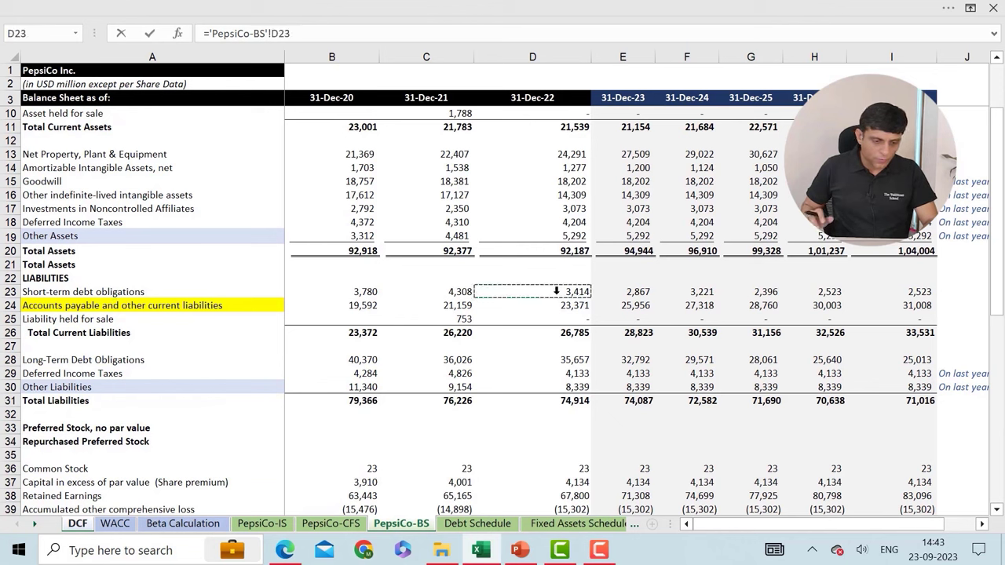
type("+")
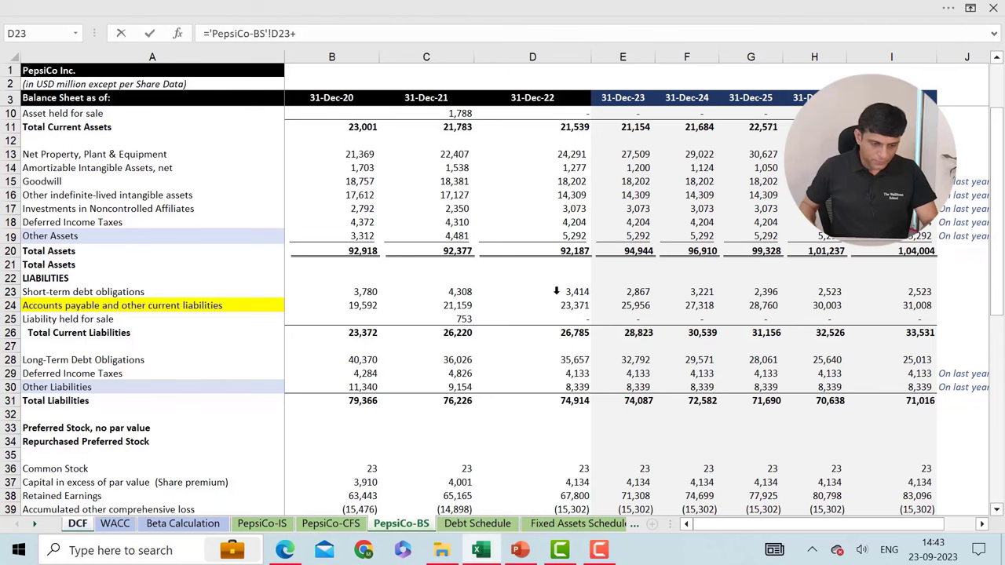
left_click(145, 358)
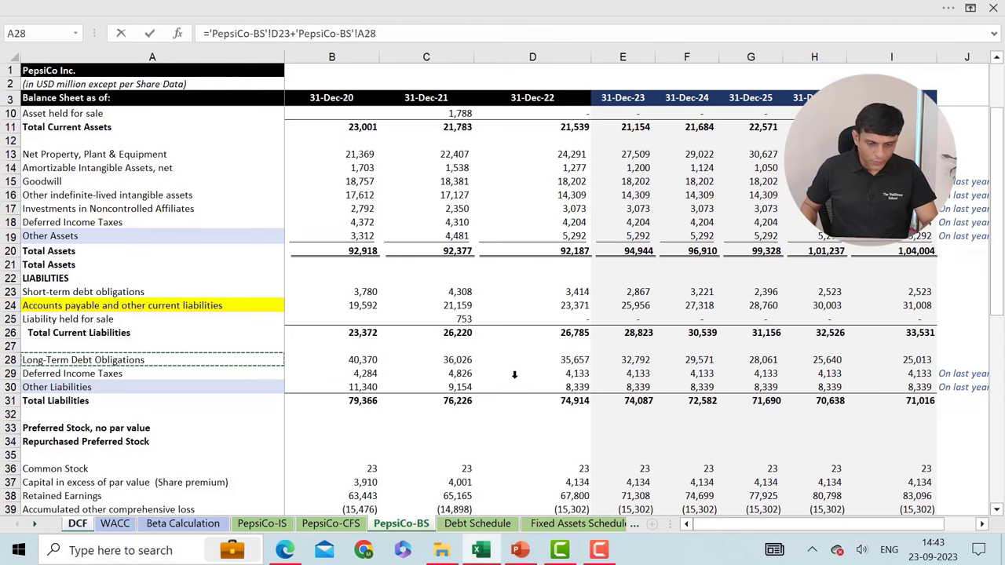
left_click(576, 357)
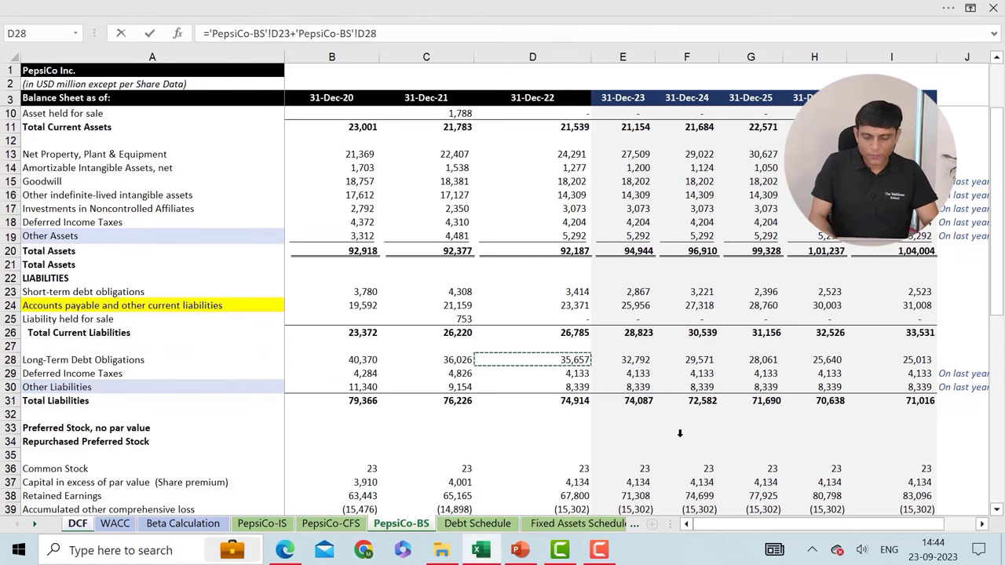
key("Return")
key("Up")
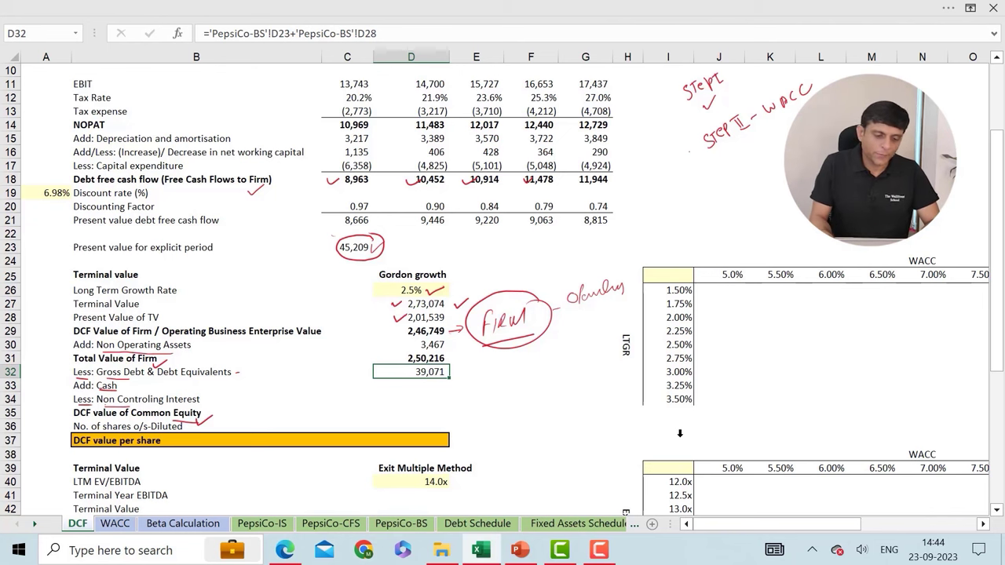
Step: Link cash in D33 to the 31-Dec-22 cash and equivalents with ='PepsiCo-BS'!D5
key("Down")
type("=")
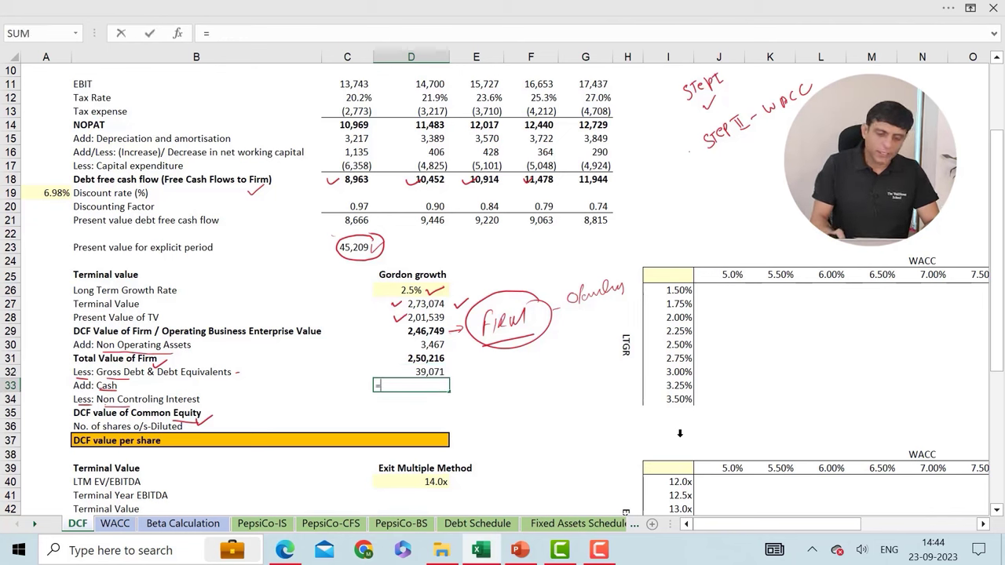
left_click(385, 522)
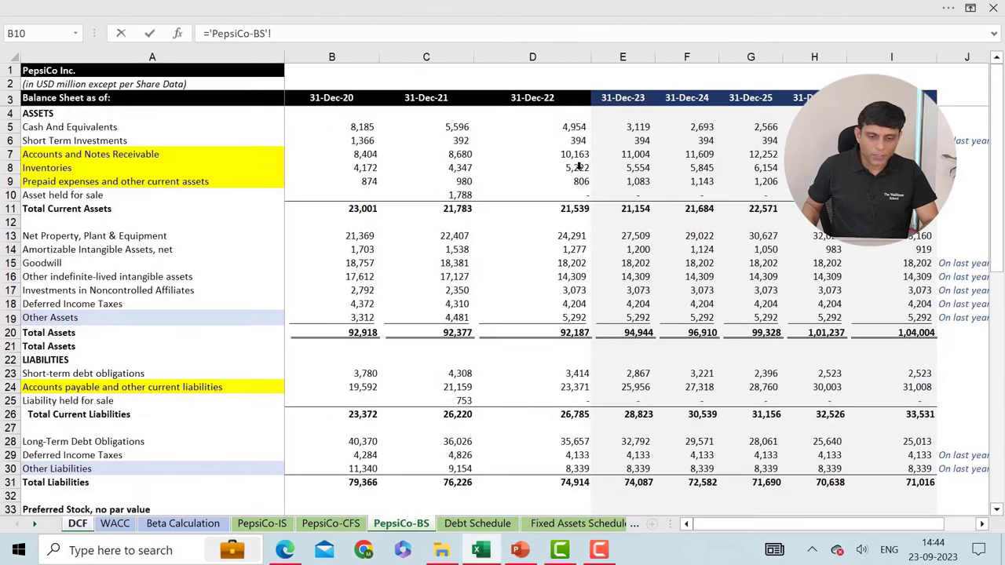
left_click(567, 127)
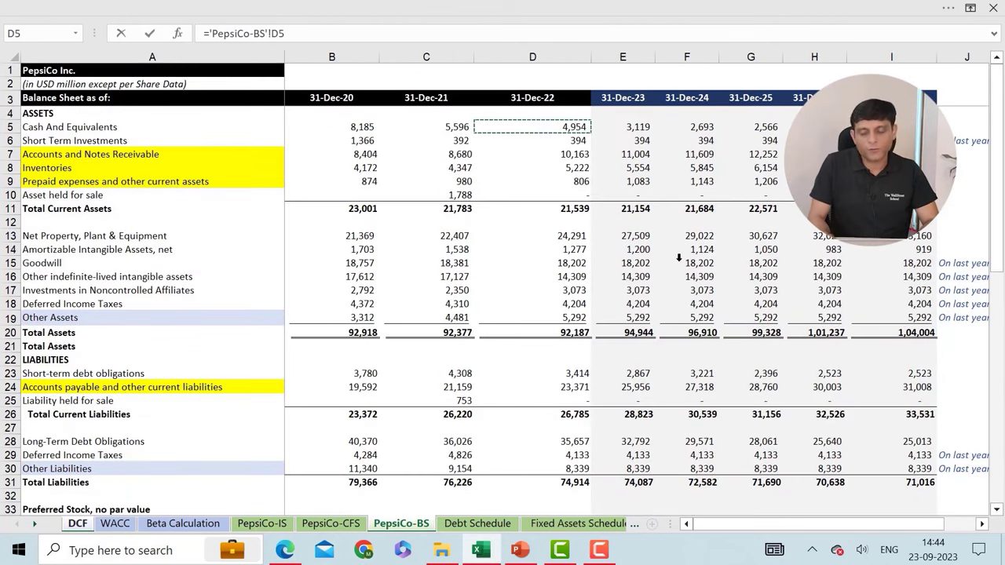
key("Return")
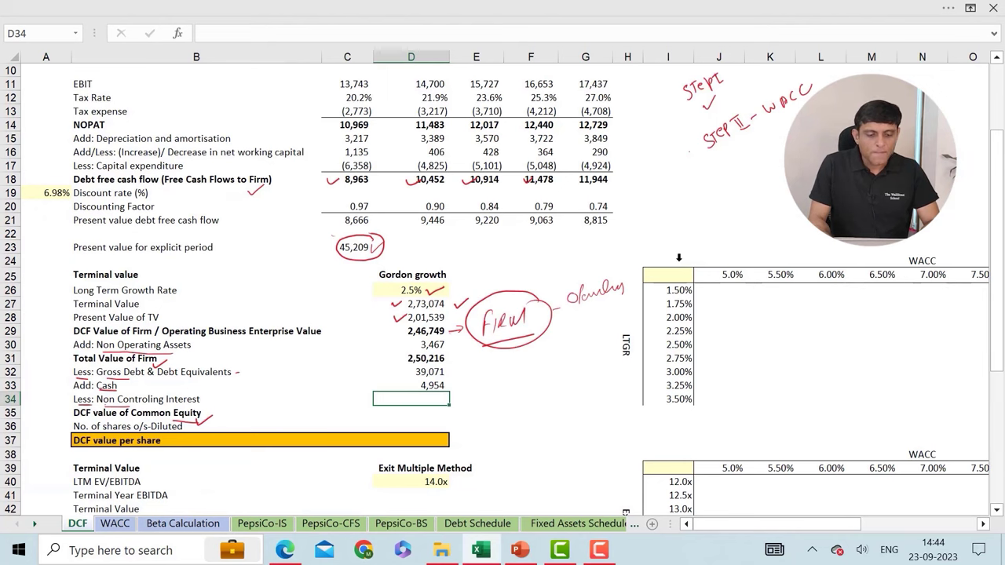
Step: Link non-controlling interest in D34 to the 31-Dec-22 noncontrolling interests on the balance sheet with ='PepsiCo-BS'!D42
type("=")
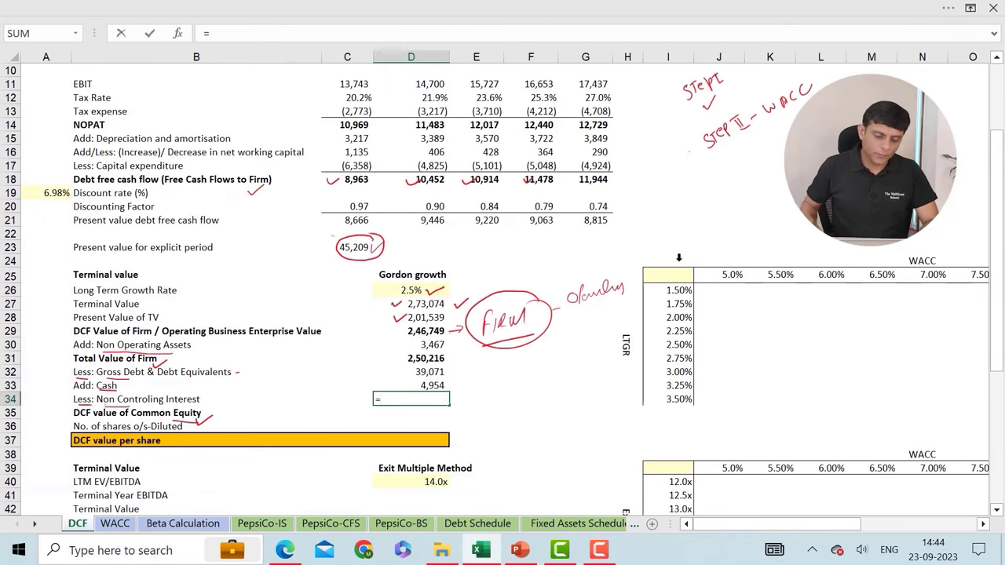
left_click(399, 522)
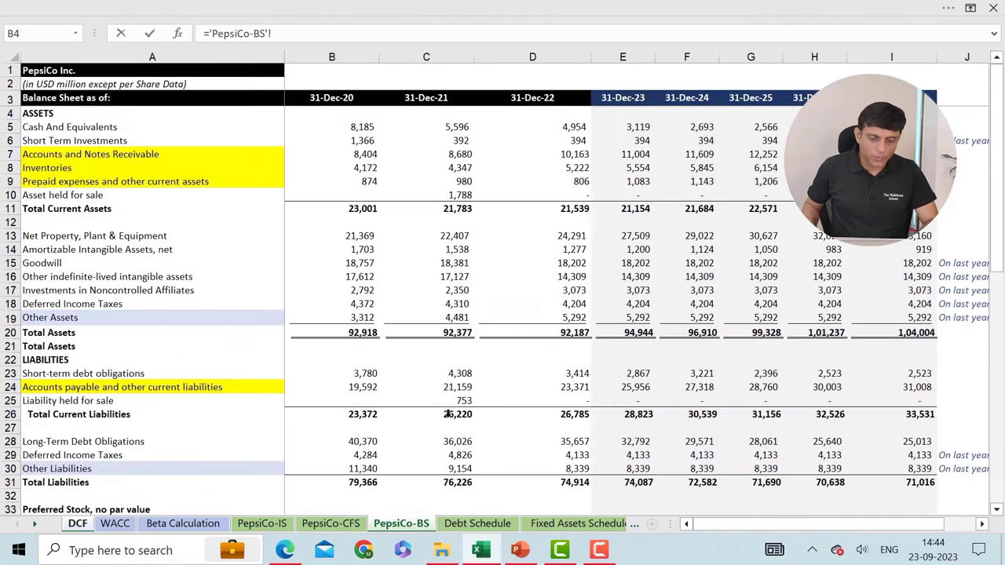
scroll(453, 410, "down", 1)
scroll(453, 411, "down", 4)
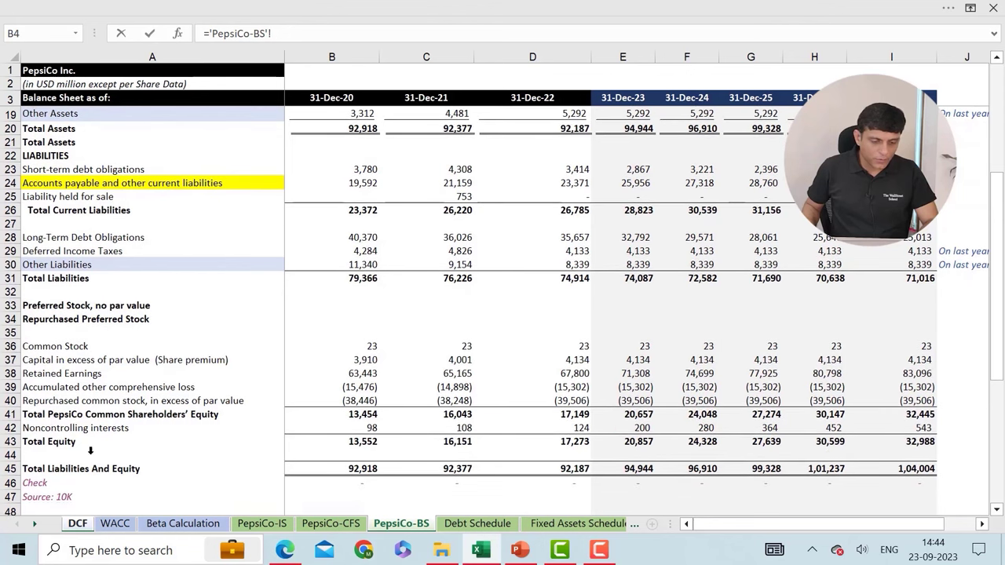
left_click(95, 428)
left_click(550, 428)
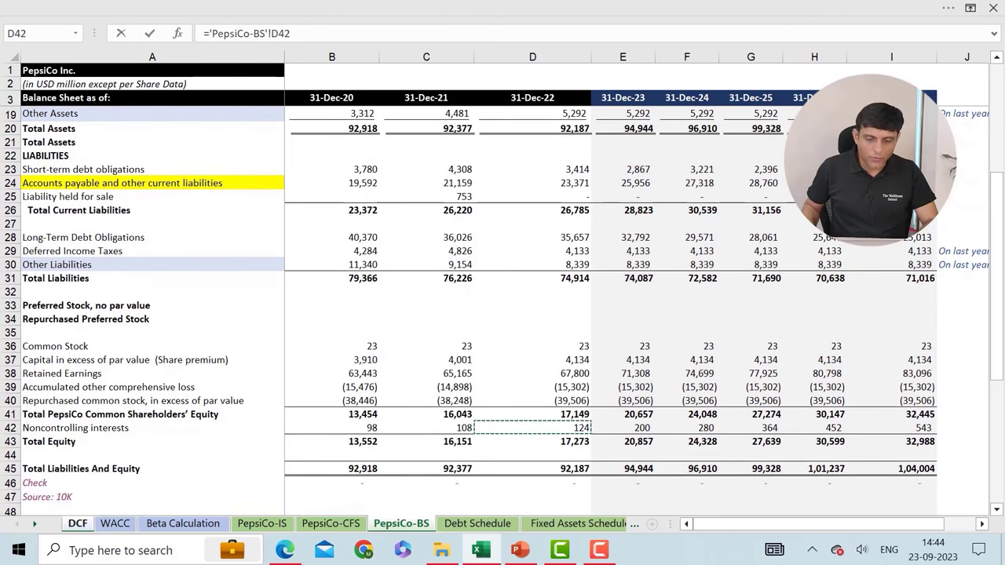
key("Return")
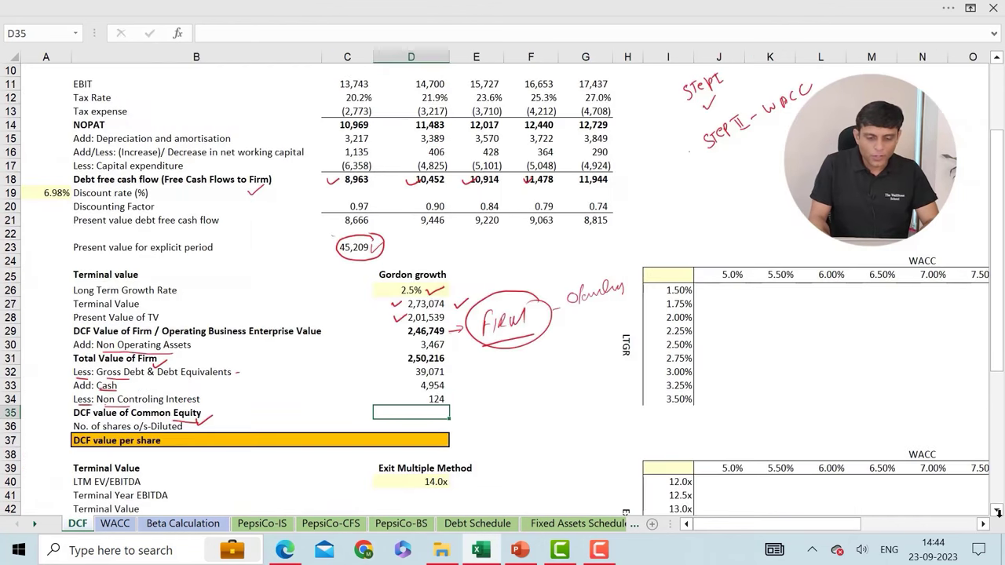
Step: Review the gross debt, cash and non-controlling interest entries in D32:D34 that bridge firm value to common equity
left_click_drag(410, 371, 410, 399)
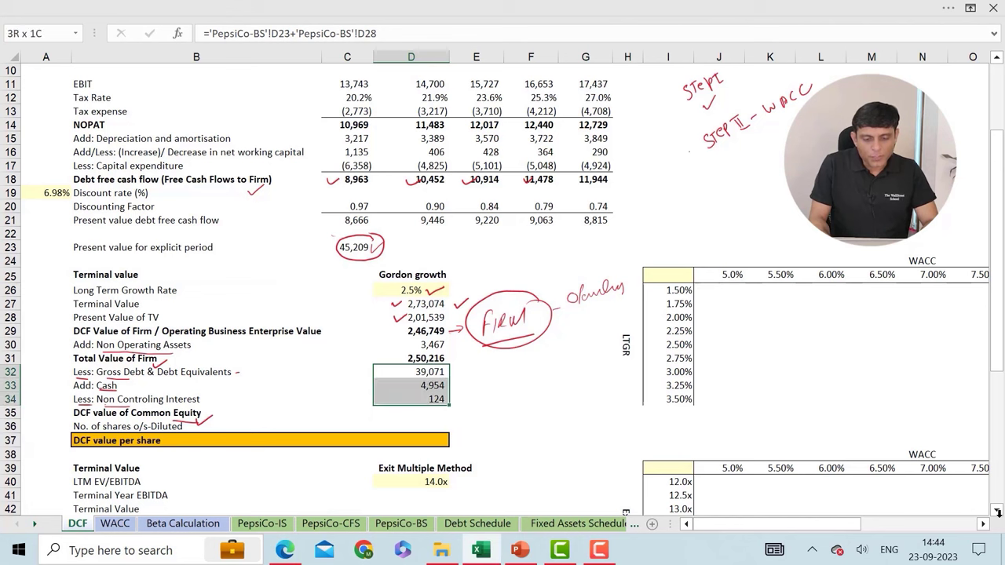
key("Down")
key("Down")
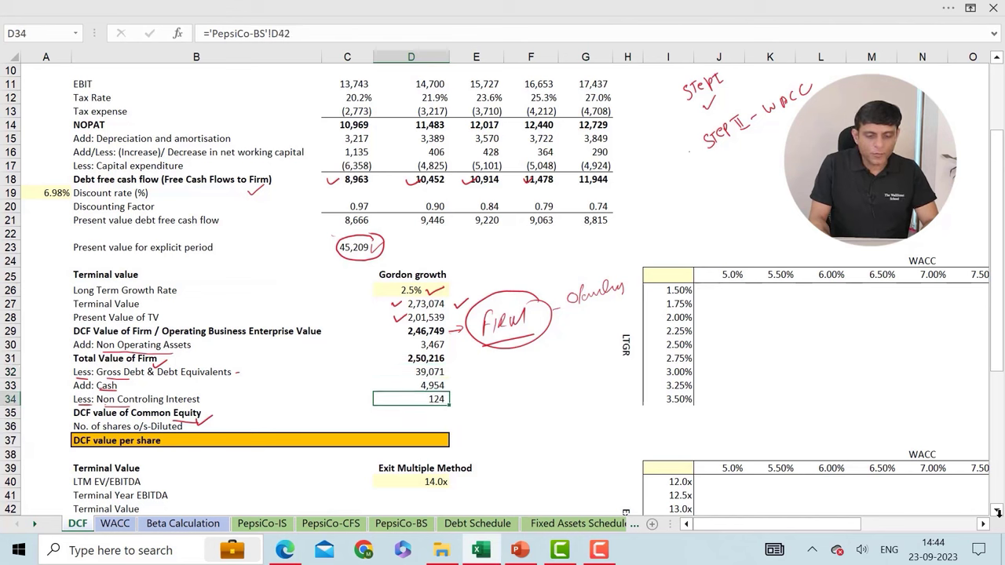
key("Left")
key("Left")
key("Left")
key("Down")
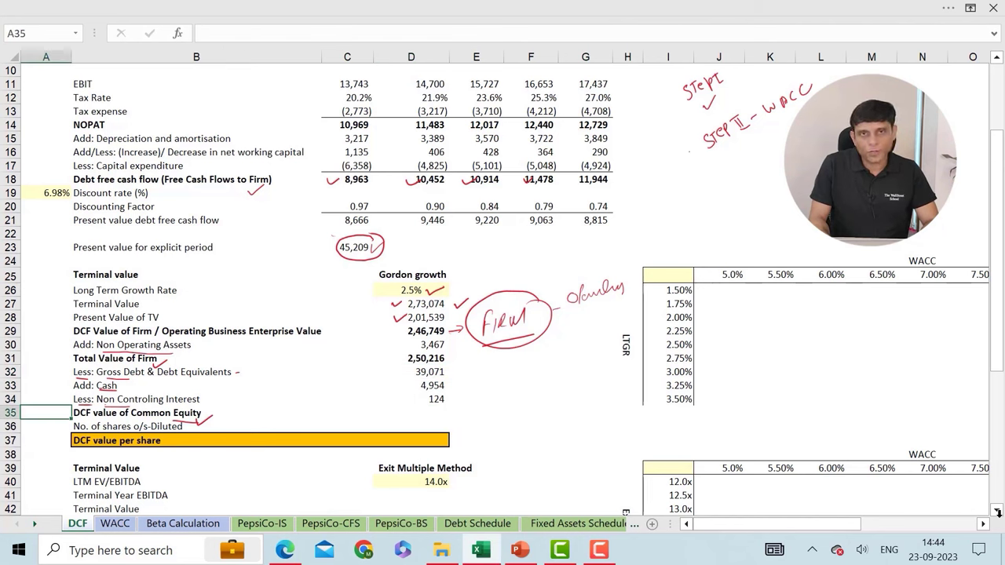
Step: Calculate the DCF value of Common Equity in D35 as =D31-D32+D33-D34
key("Right")
key("Right")
key("Right")
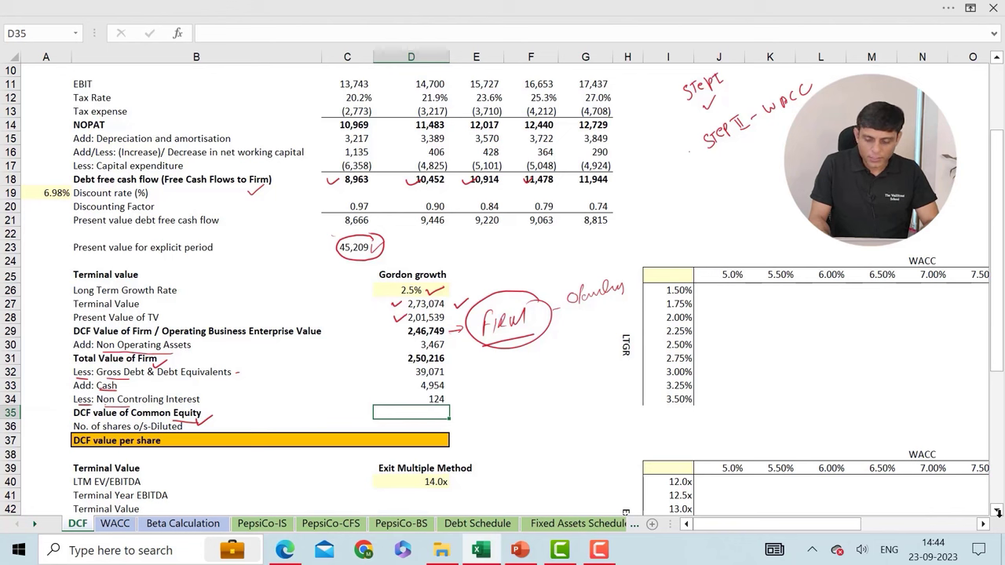
type("=")
key("Up")
key("Up")
key("Up")
key("Up")
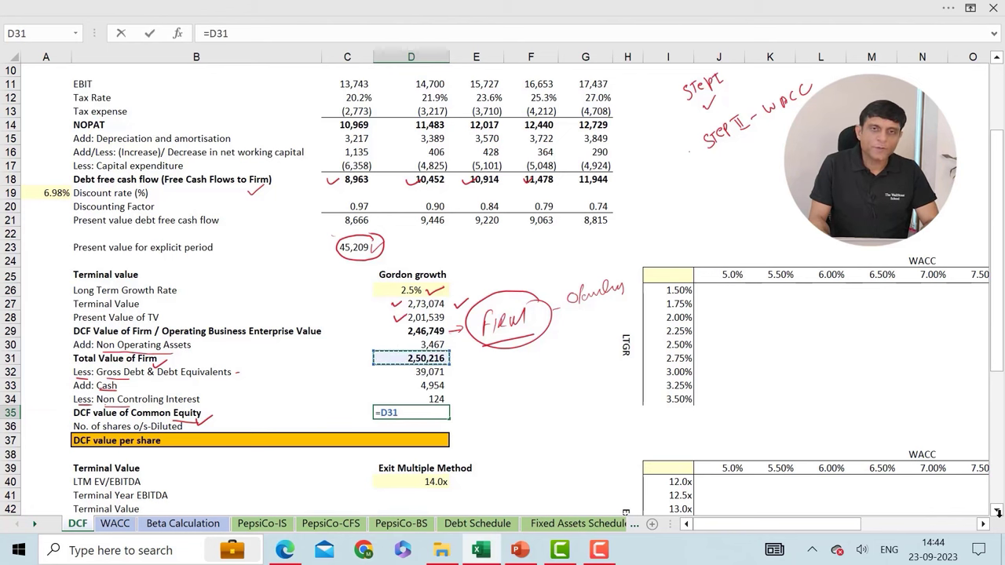
type("-")
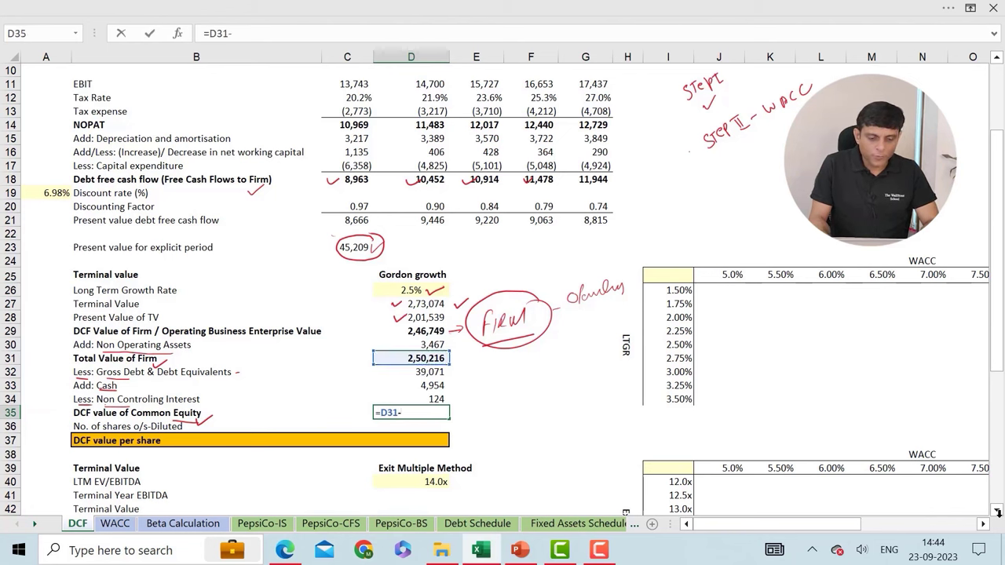
key("Up")
key("Up")
key("Up")
type("+")
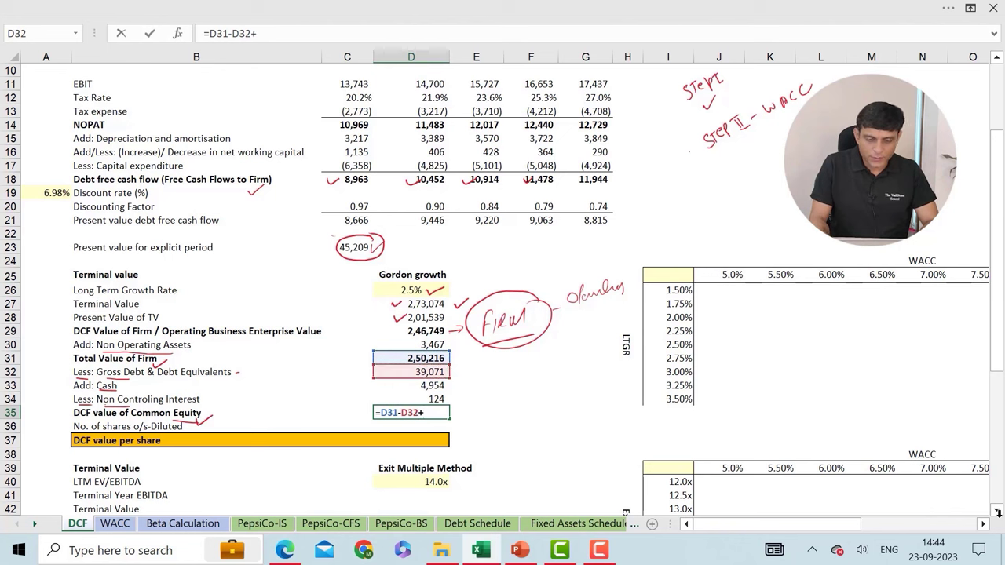
key("Up")
key("Up")
type("-")
key("Up")
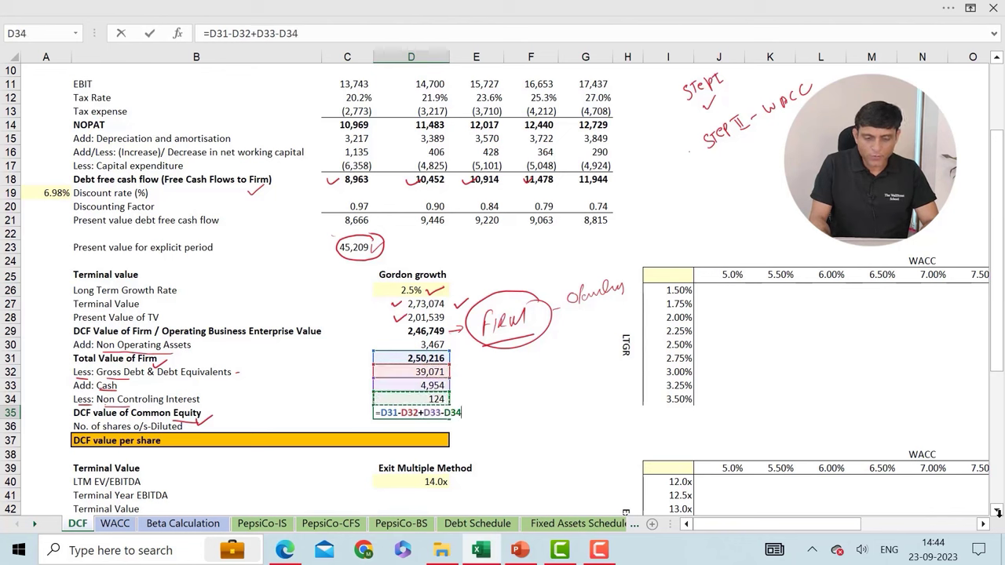
key("Return")
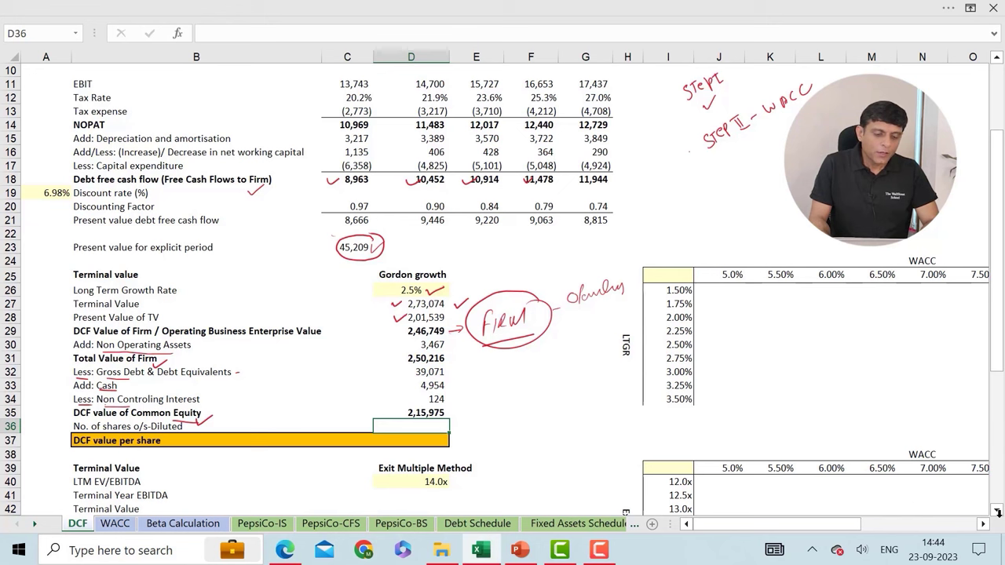
Step: Ink a tick beside the common equity value in D35, circle the word Equity, and add ticks under the DCF value per share label
left_click(411, 412)
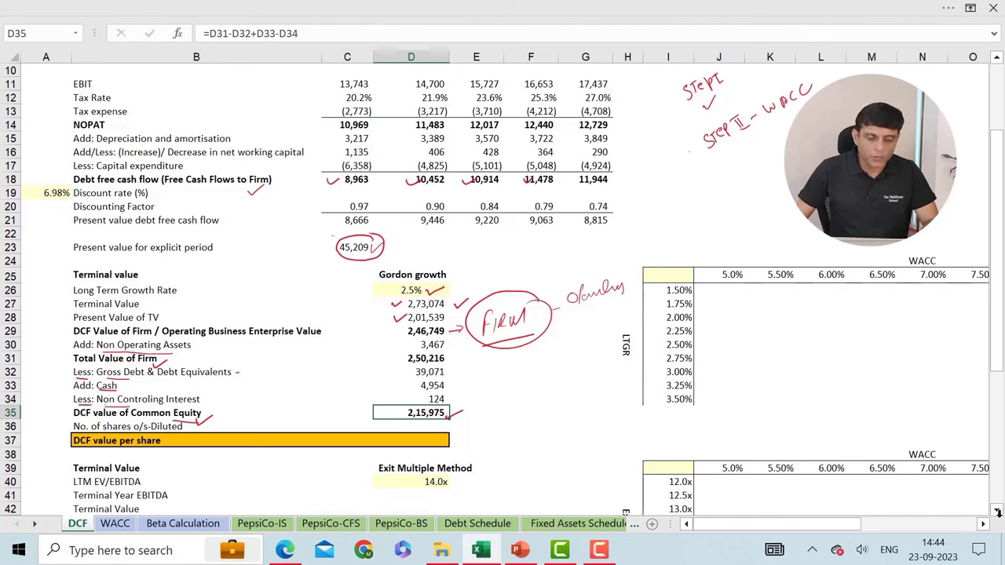
mouse_move(201, 400)
left_mouse_down()
mouse_move(186, 421)
mouse_move(206, 402)
left_mouse_up()
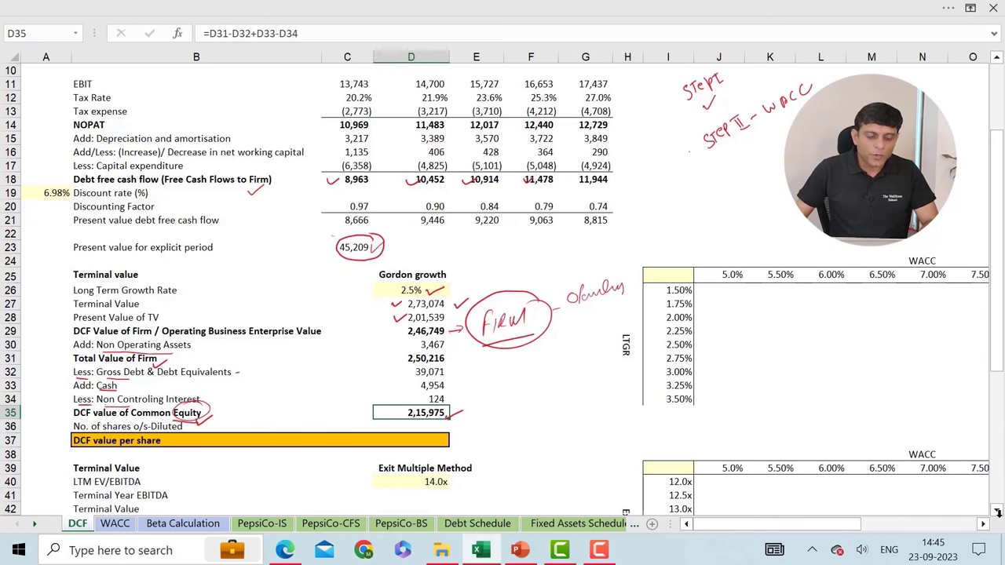
left_click_drag(130, 454, 146, 451)
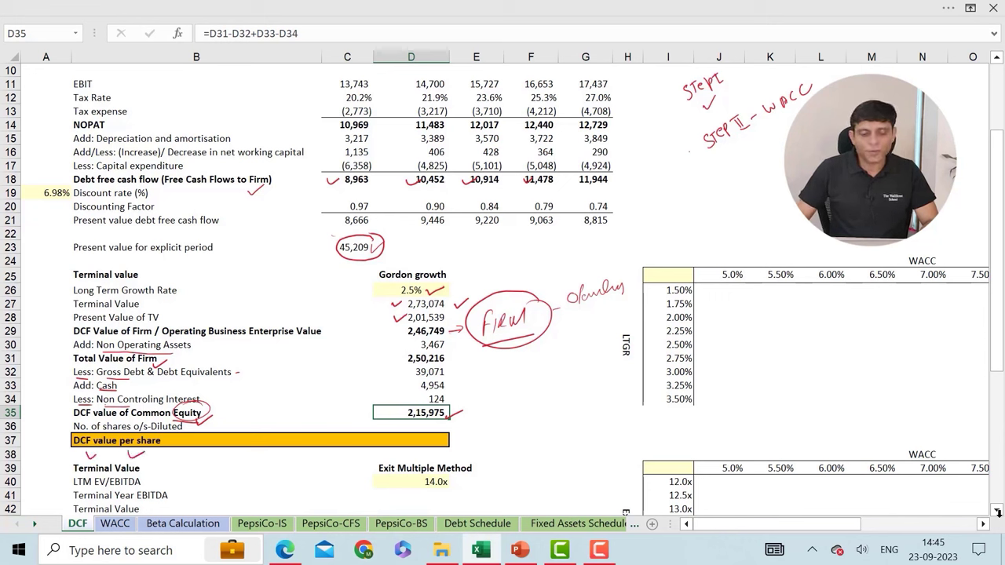
Step: Select D36 for the diluted share count, switch to File Explorer and open 10K DEC 2022 from the PepsiCo Filings folder
left_click(410, 426)
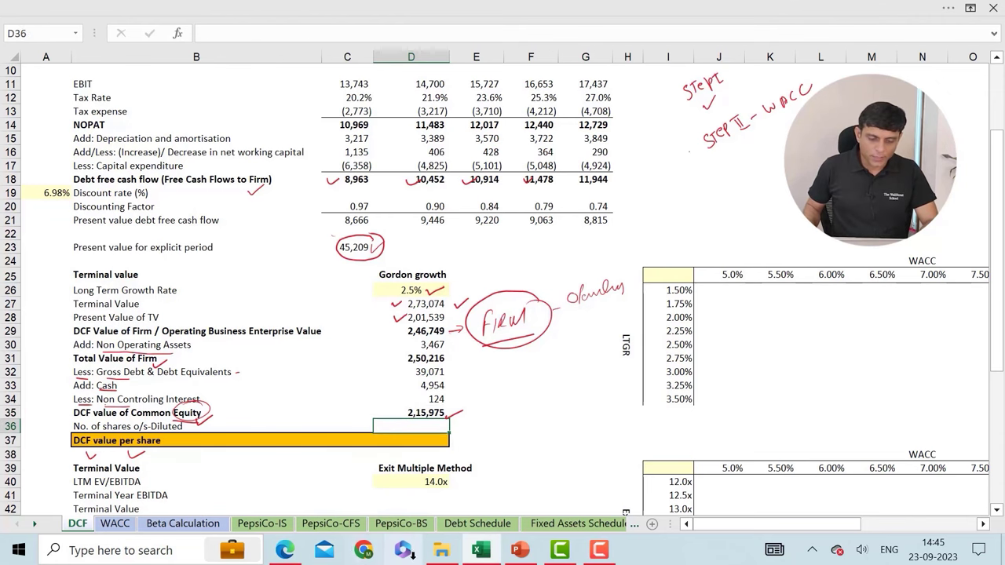
left_click(444, 549)
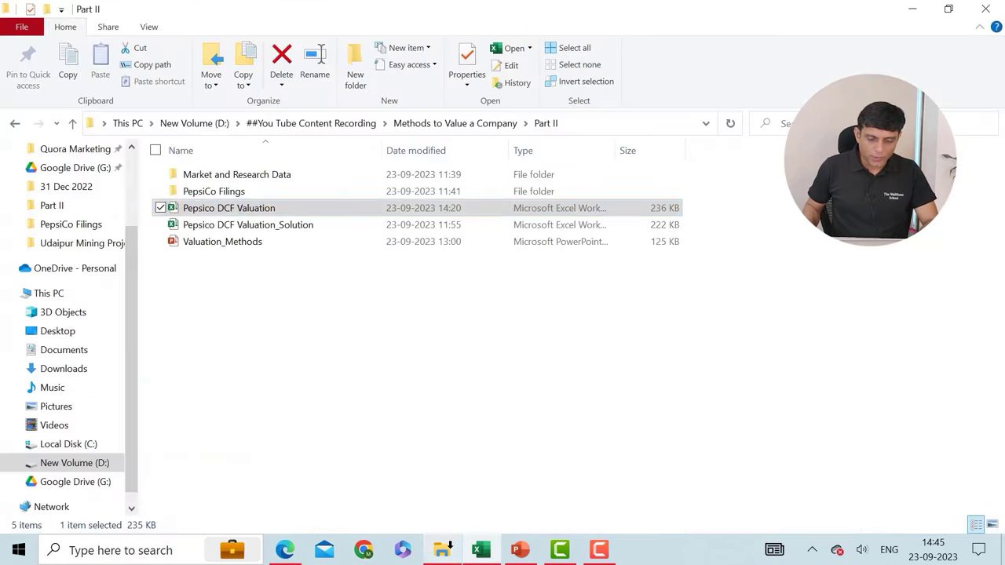
double_click(231, 193)
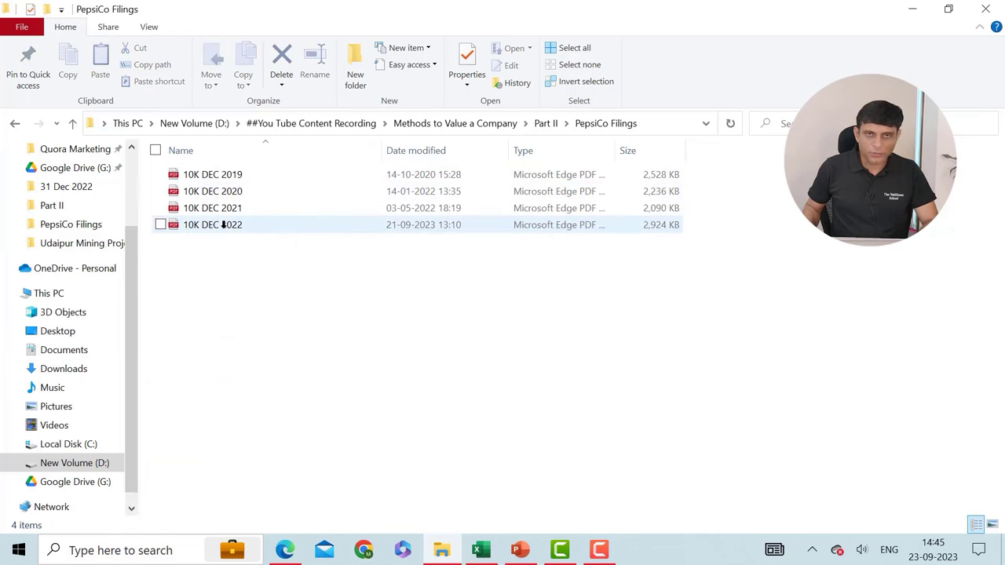
double_click(223, 225)
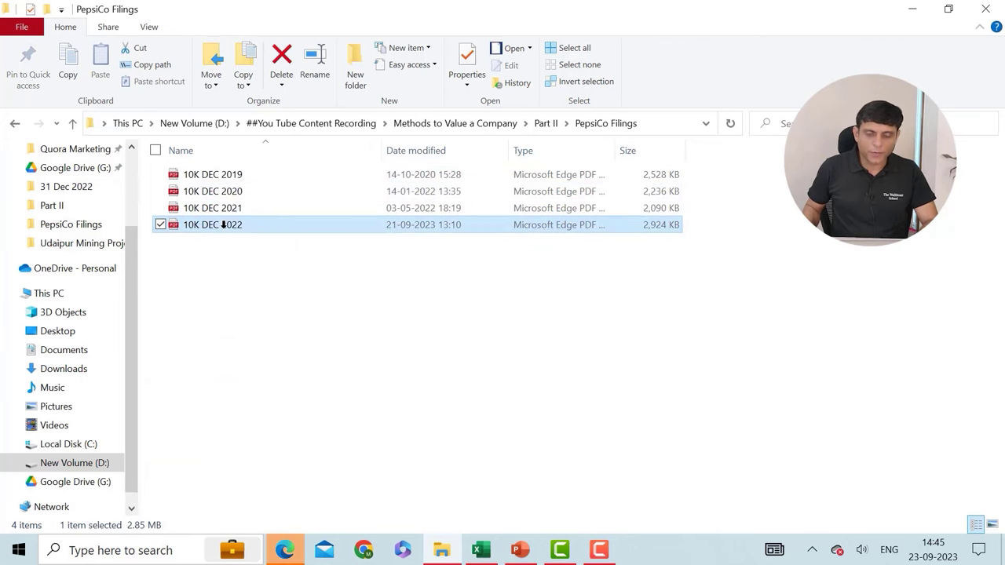
Step: Find the statement of common stock outstanding as of February 2, 2023 in the filing's opening pages and copy the figure 1,377,251,316
scroll(377, 369, "up", 2)
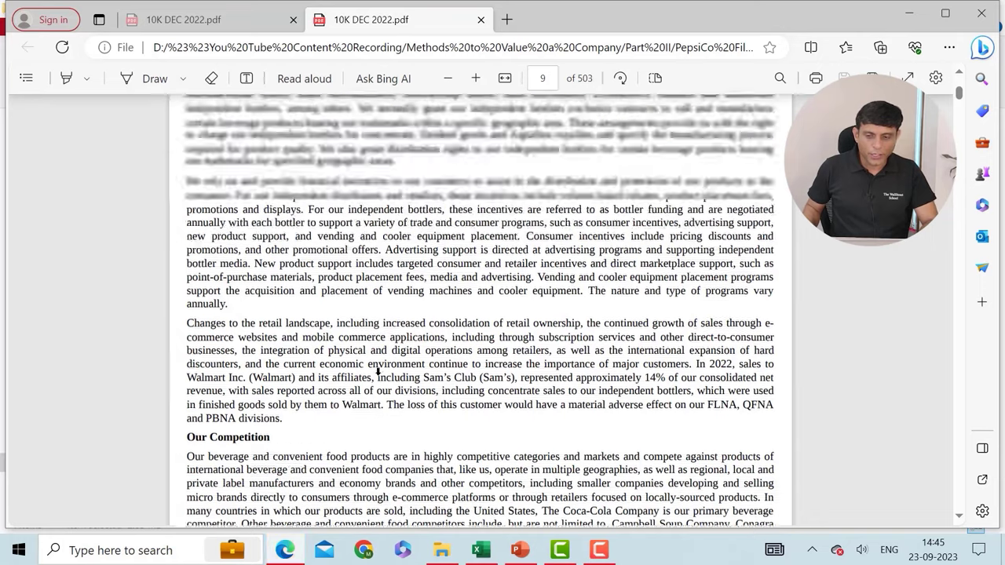
scroll(378, 372, "up", 5)
key("Home")
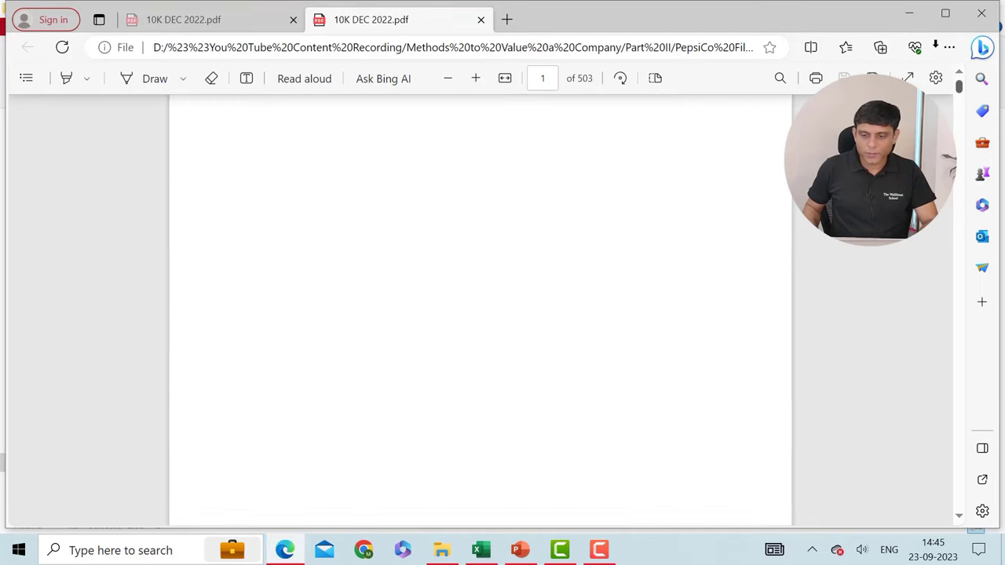
scroll(522, 312, "down", 10)
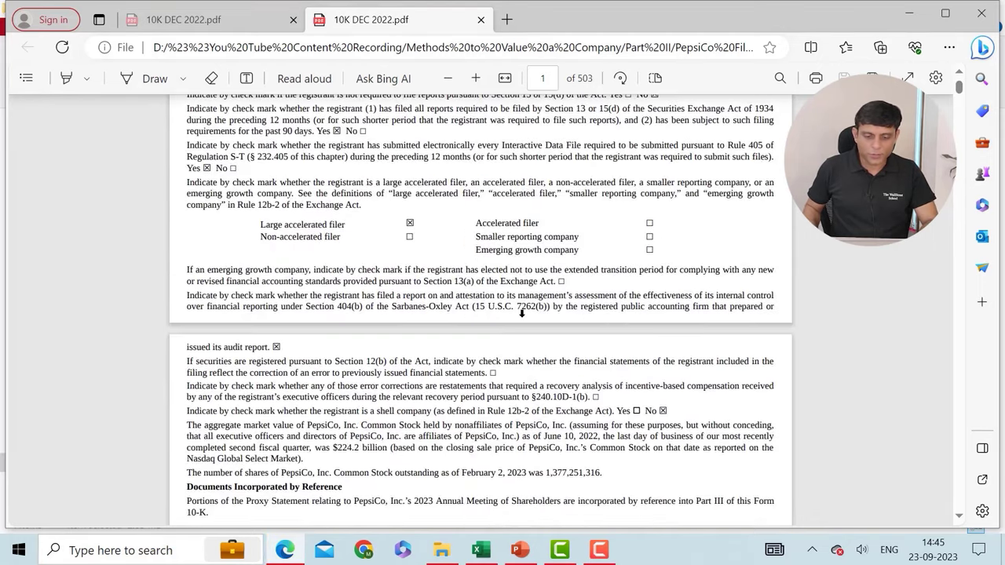
scroll(521, 312, "down", 3)
scroll(522, 311, "up", 1)
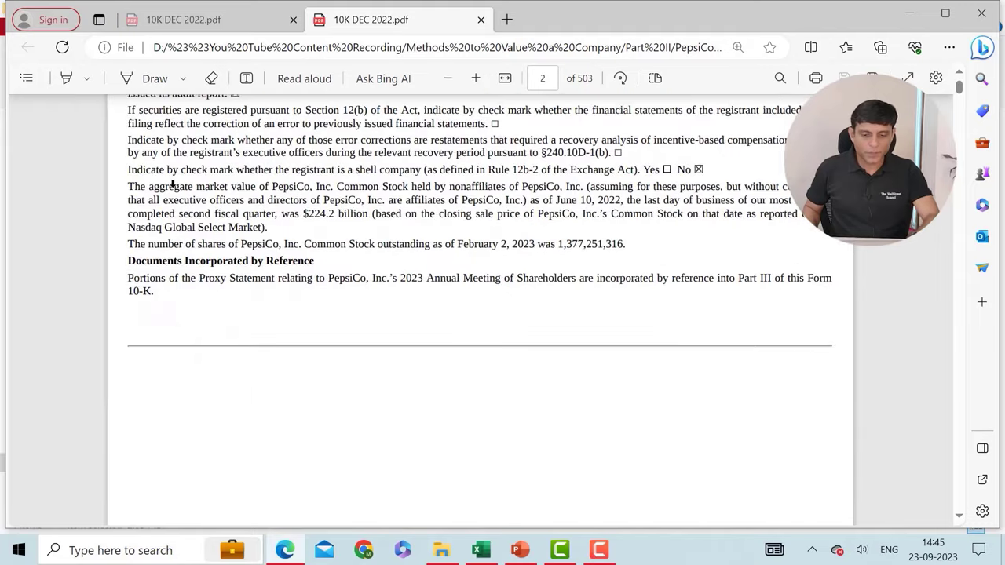
left_click_drag(127, 243, 432, 247)
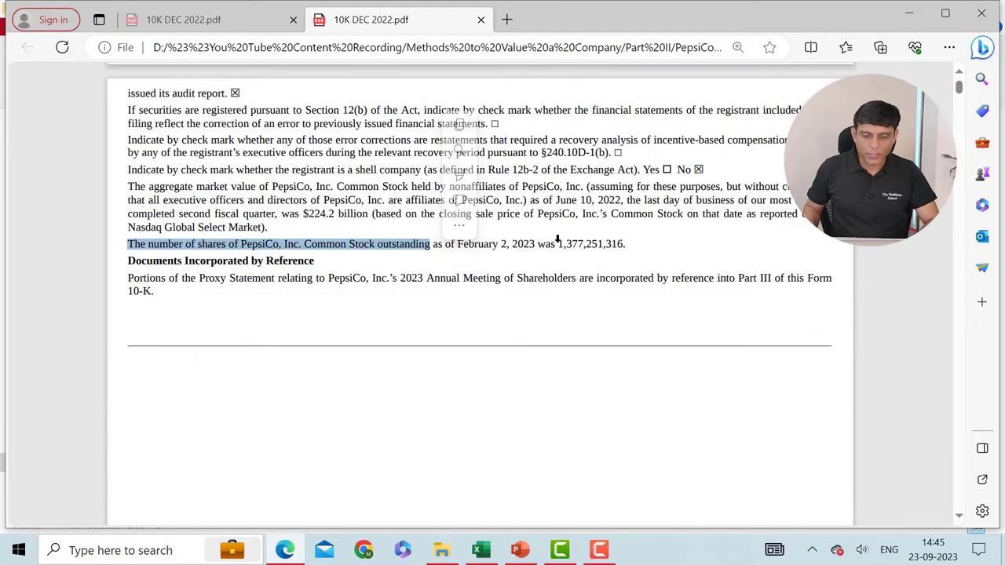
left_click_drag(558, 243, 622, 246)
key("ctrl+c")
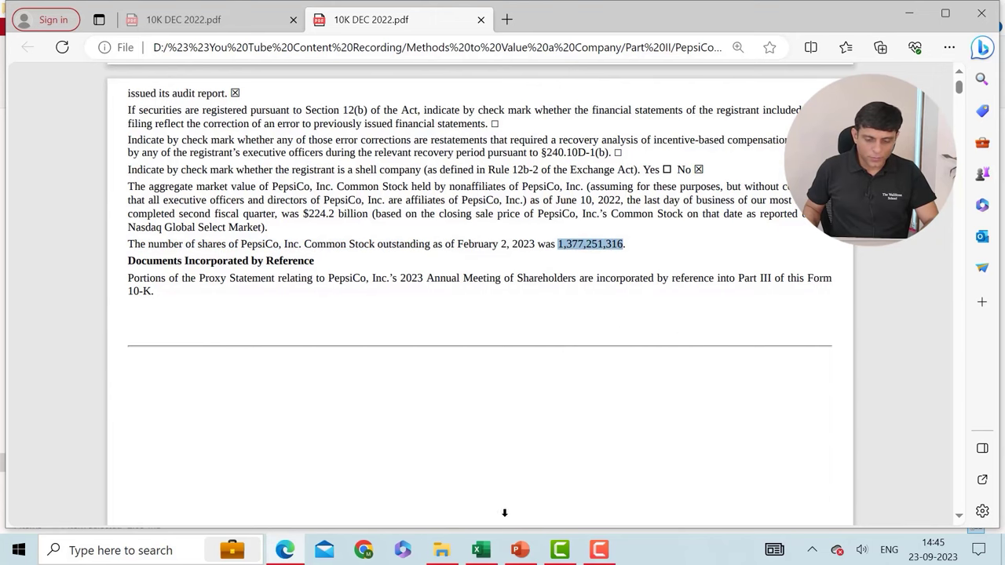
left_click(481, 551)
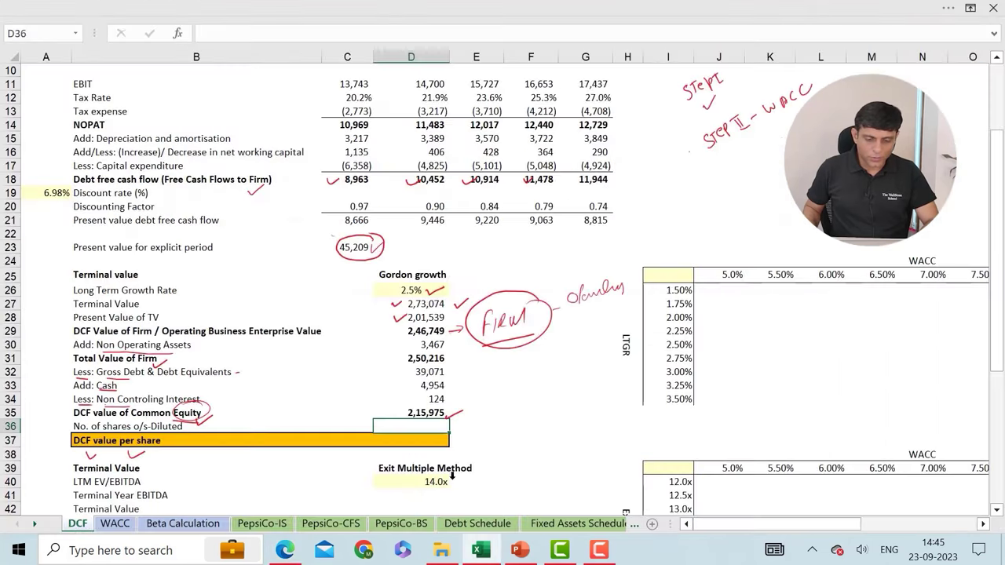
left_click(351, 28)
key("ctrl+v")
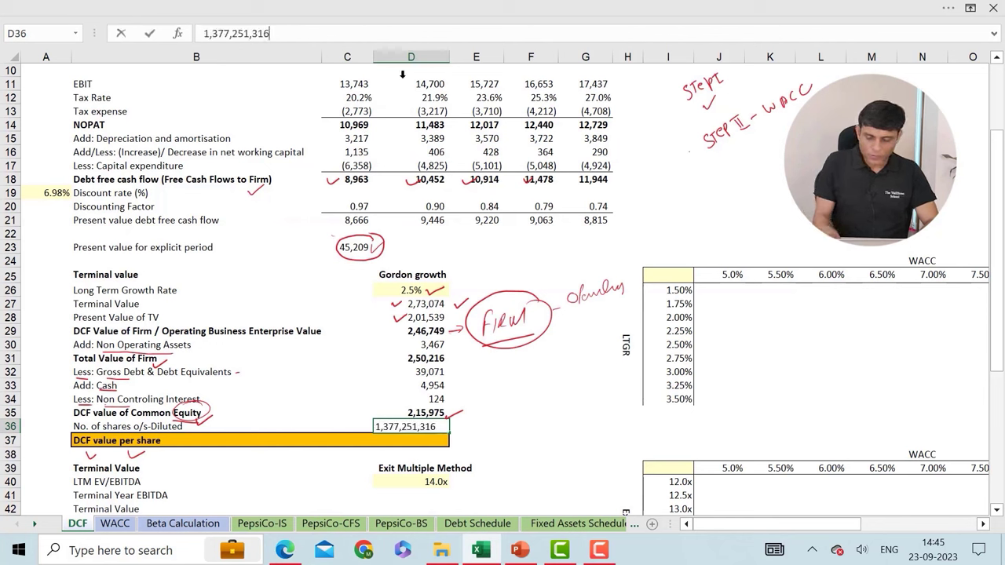
key("Left")
key("Left")
key("Left")
key("Left")
key("Left")
key("Left")
type("=")
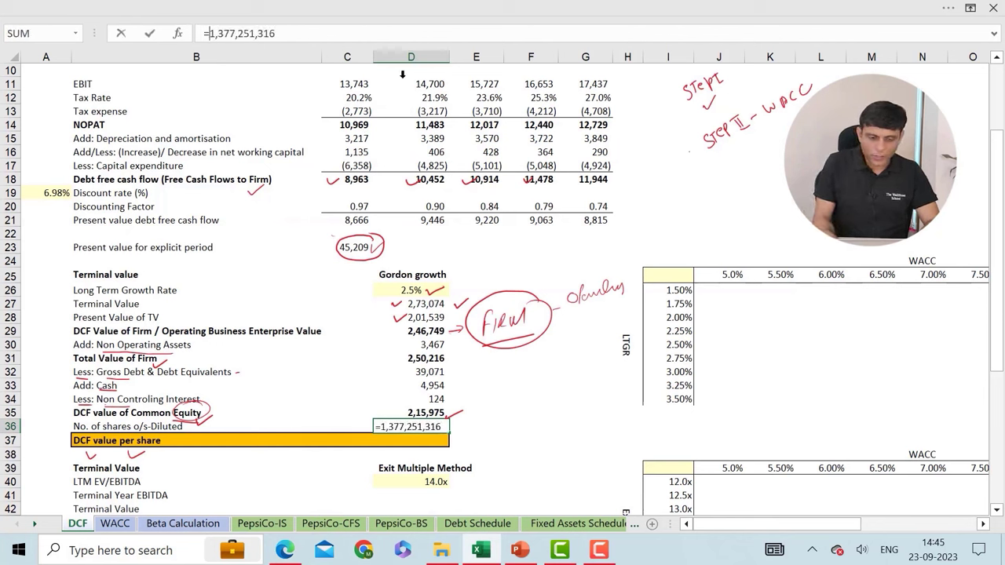
key("Right")
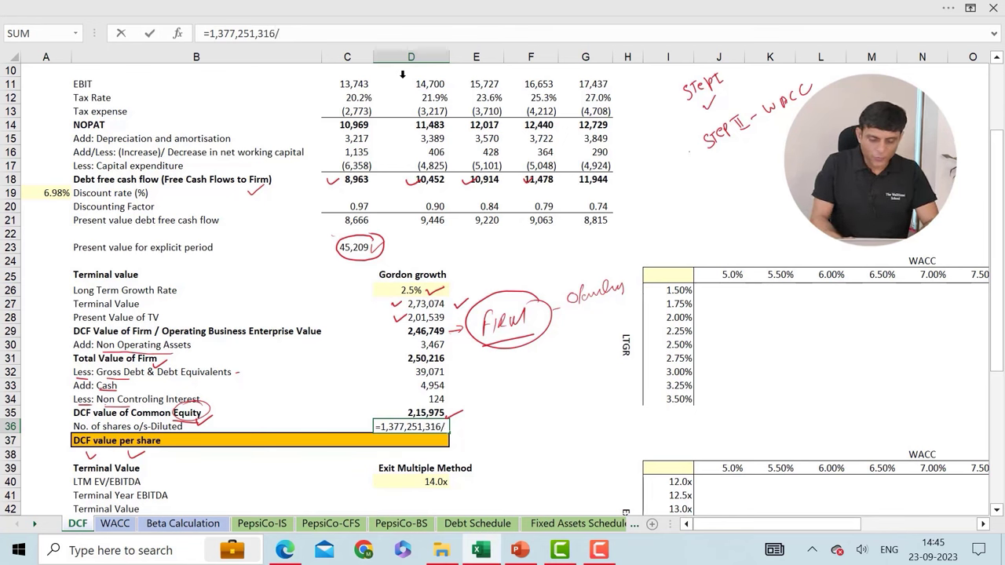
type("10^6")
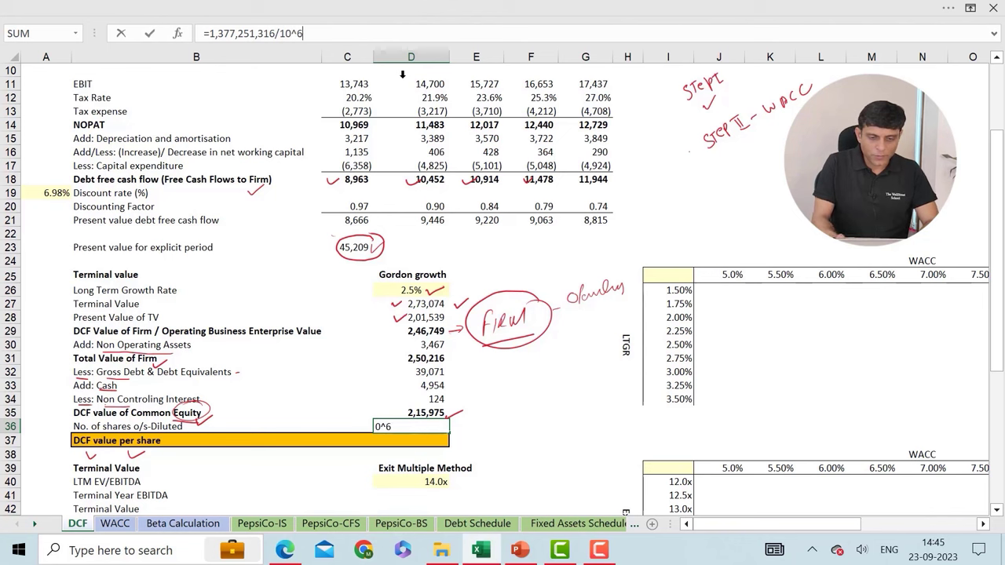
key("Return")
key("Up")
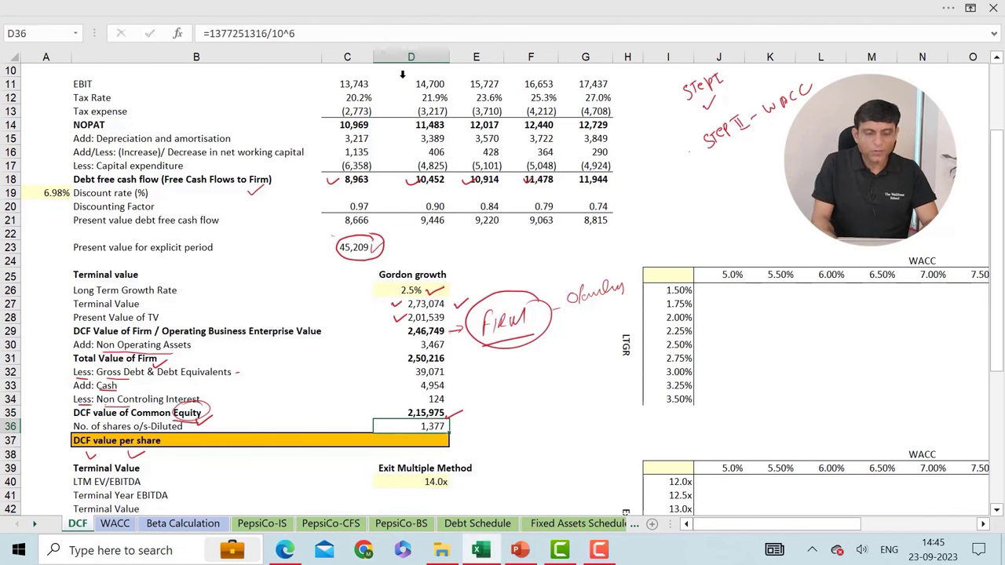
Step: Calculate the DCF value per share in D37 as =D35/D36, dividing common equity value by diluted shares
key("Down")
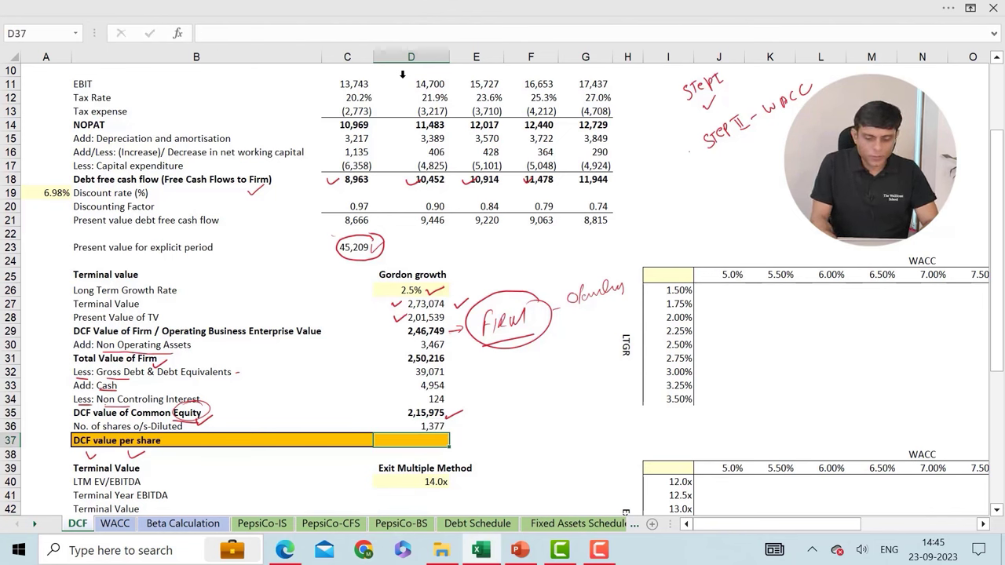
type("=")
key("Up")
key("Up")
type("/")
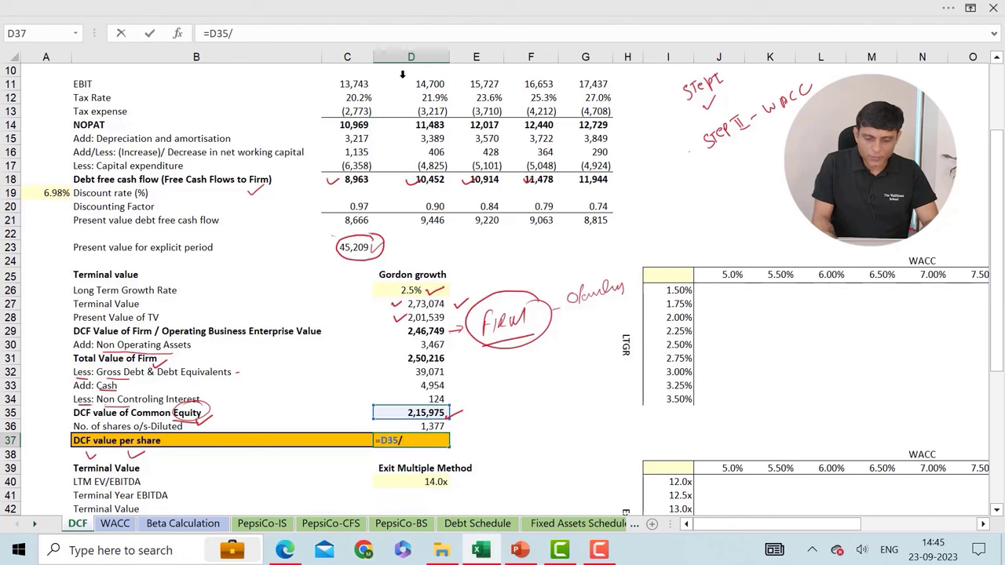
key("Up")
key("Return")
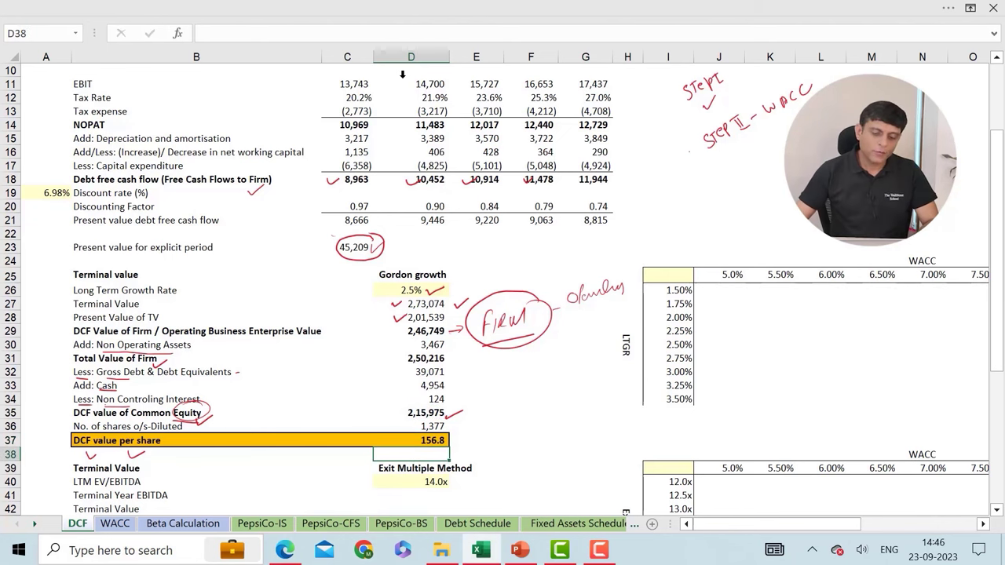
Step: Ink a circle and tick on the DCF value per share in D37, and loop the Gordon growth heading
mouse_move(443, 448)
left_mouse_down()
mouse_move(461, 442)
mouse_move(425, 448)
mouse_move(452, 430)
mouse_move(431, 451)
left_mouse_up()
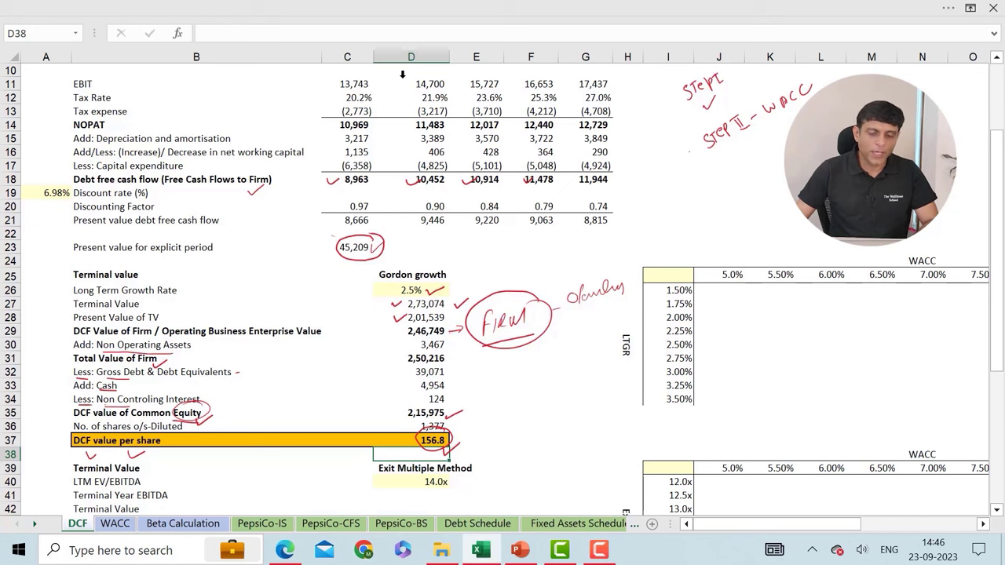
mouse_move(452, 259)
left_mouse_down()
mouse_move(386, 259)
mouse_move(466, 268)
mouse_move(424, 252)
left_mouse_up()
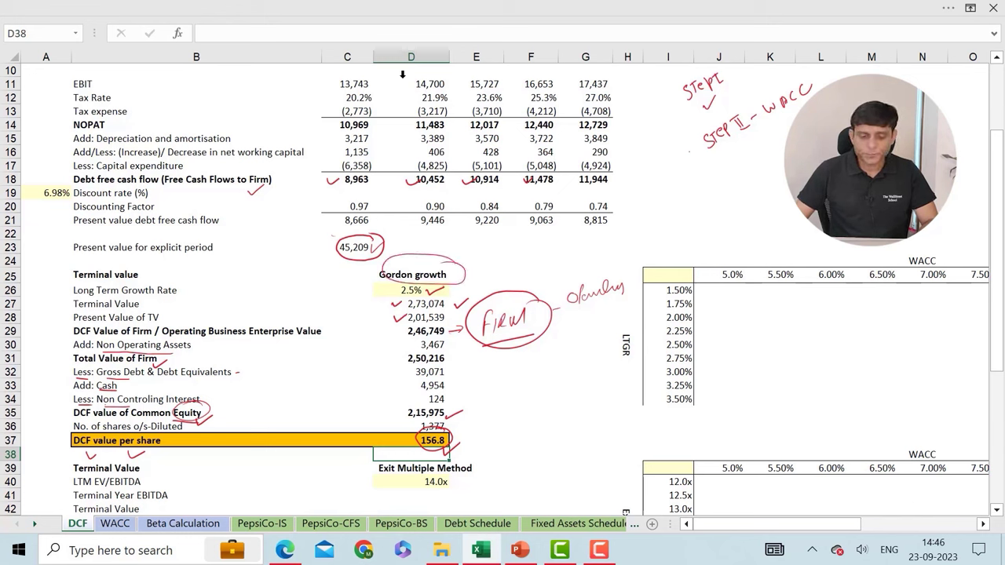
scroll(269, 299, "down", 2)
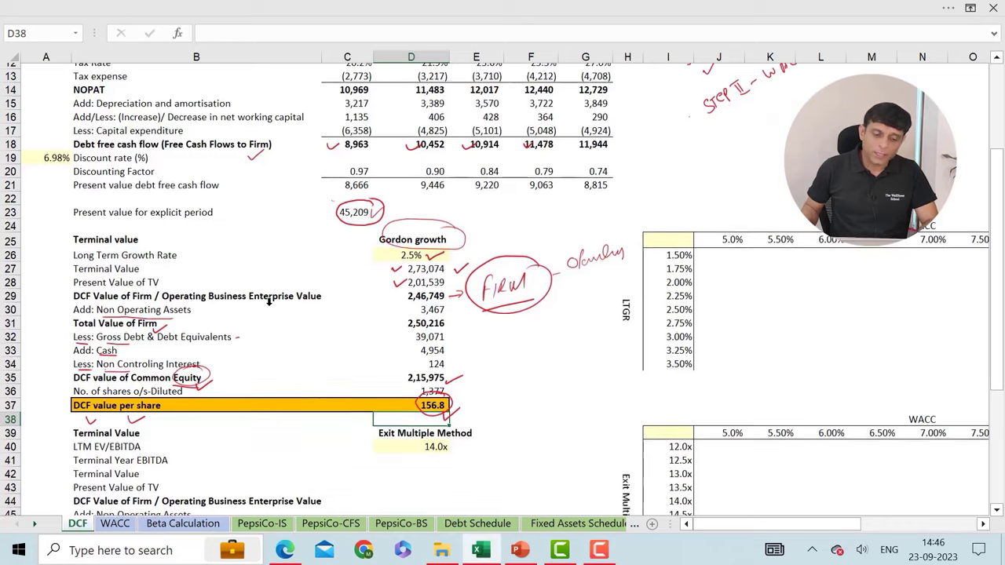
Step: In the exit multiple section, calculate Terminal Year EBITDA in D41 as =G11+G15, adding 2027 EBIT and depreciation and amortisation
left_click(102, 383)
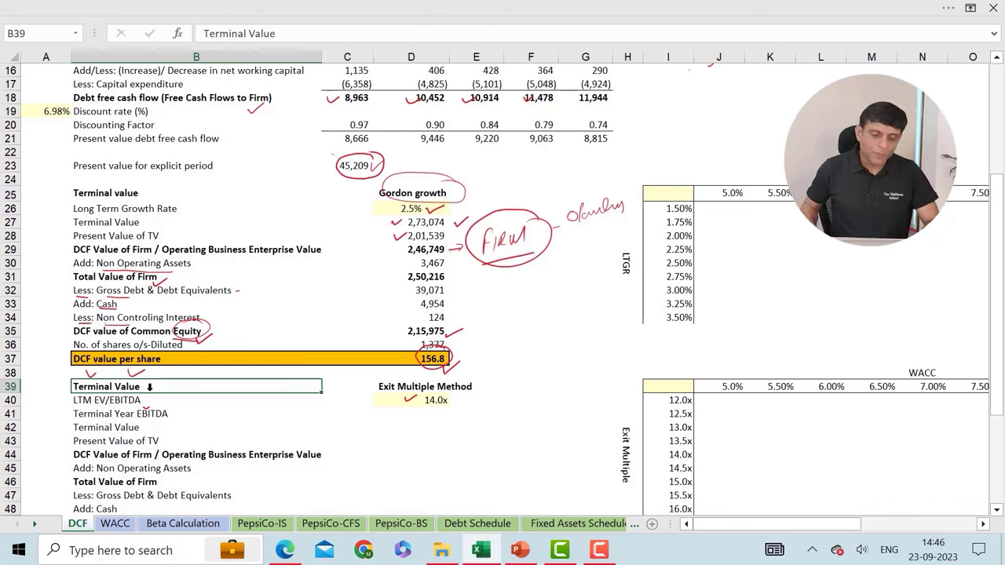
left_click(132, 424)
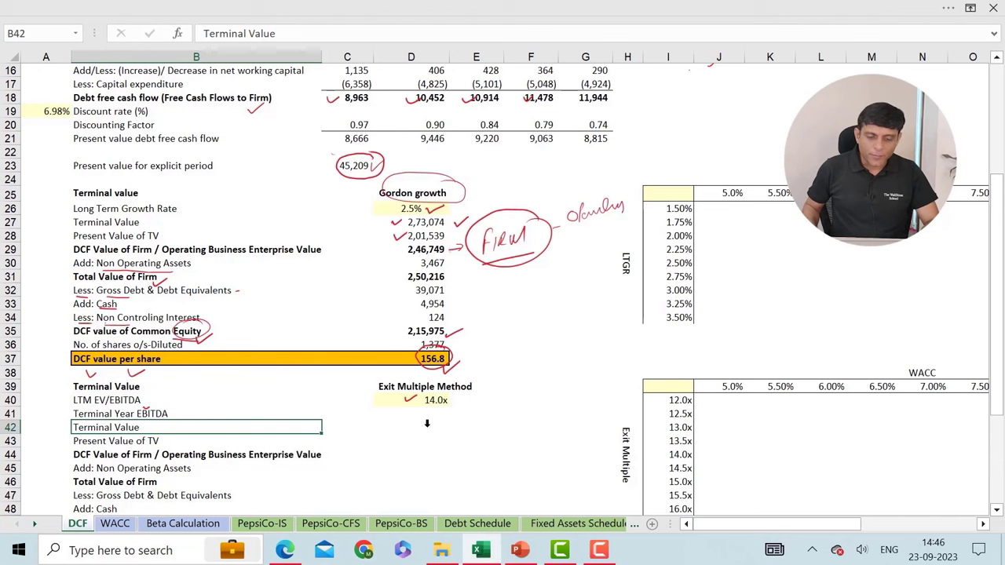
left_click(429, 408)
type("=")
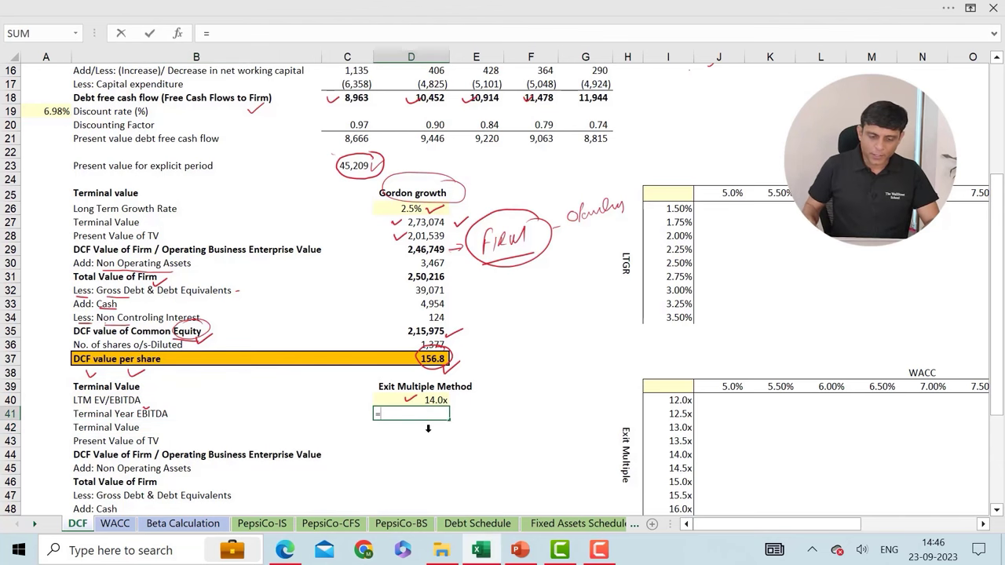
scroll(610, 268, "up", 5)
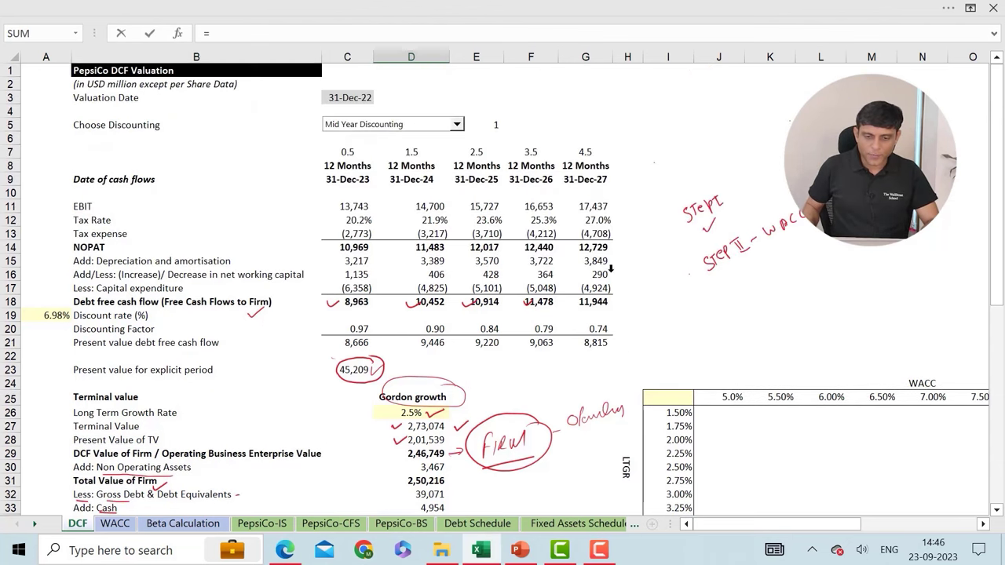
left_click(583, 205)
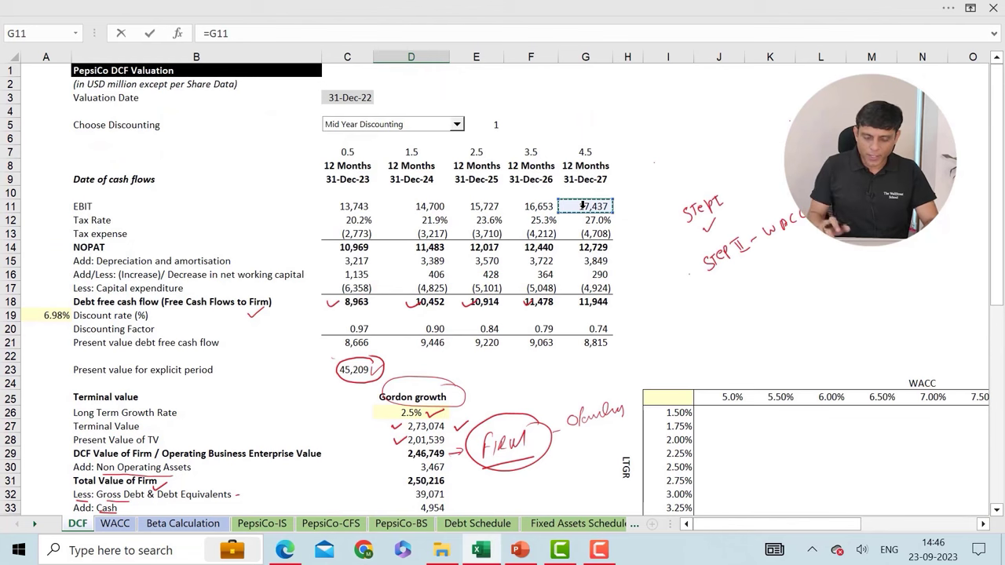
type("+")
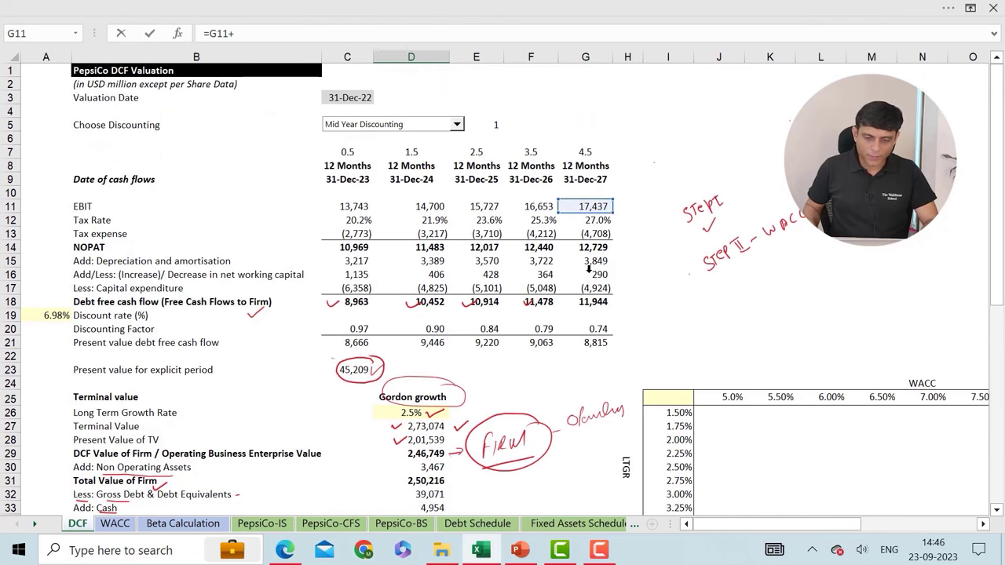
left_click(585, 261)
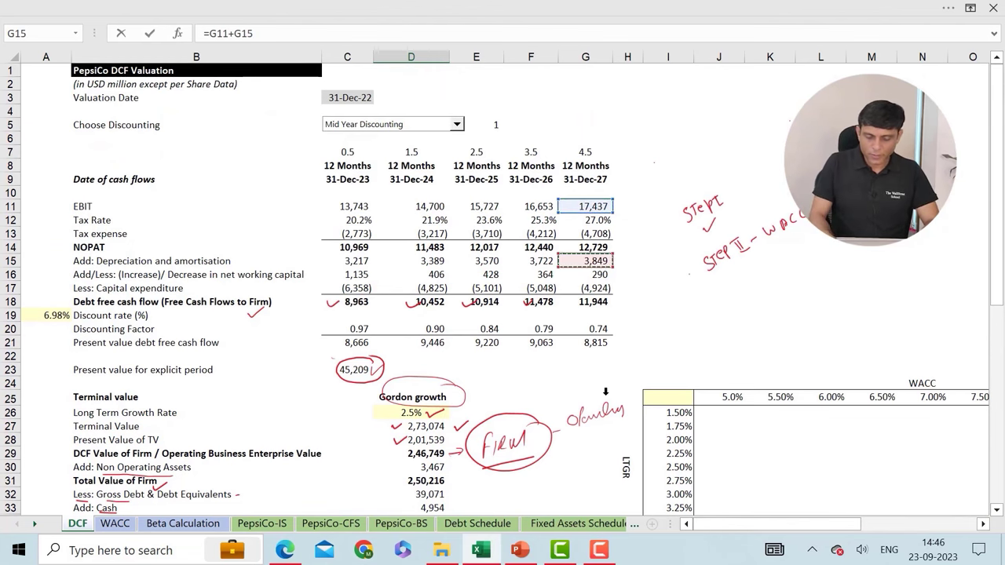
key("Return")
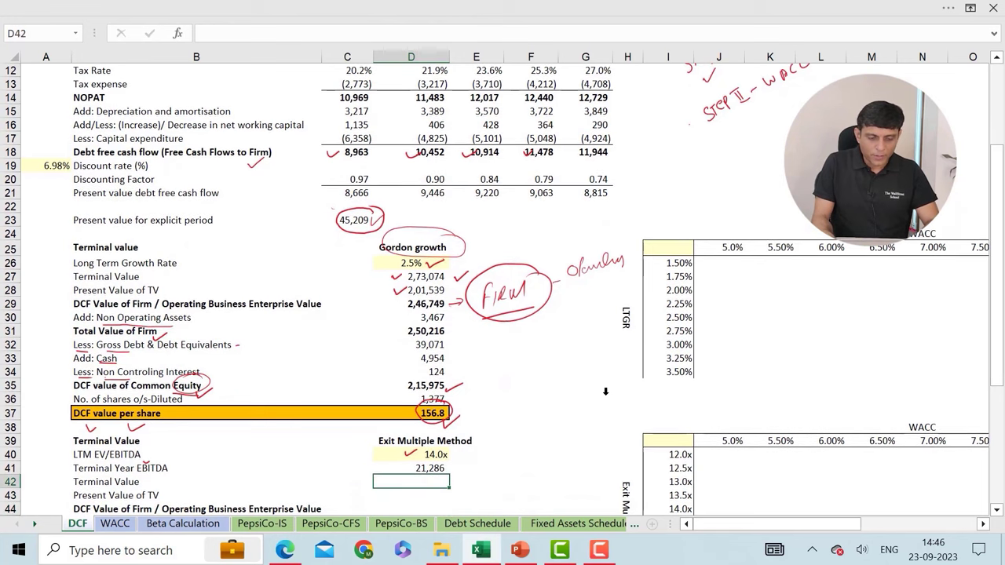
Step: Calculate the exit multiple Terminal Value in D42 as =D40*D41, multiplying the LTM EV/EBITDA multiple by terminal year EBITDA
type("=")
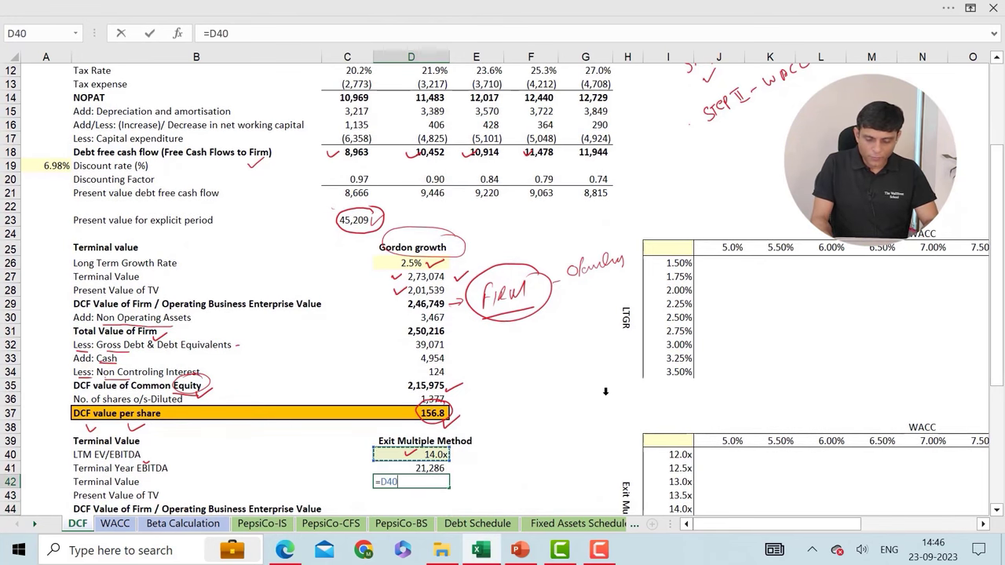
type("*")
key("Up")
key("Return")
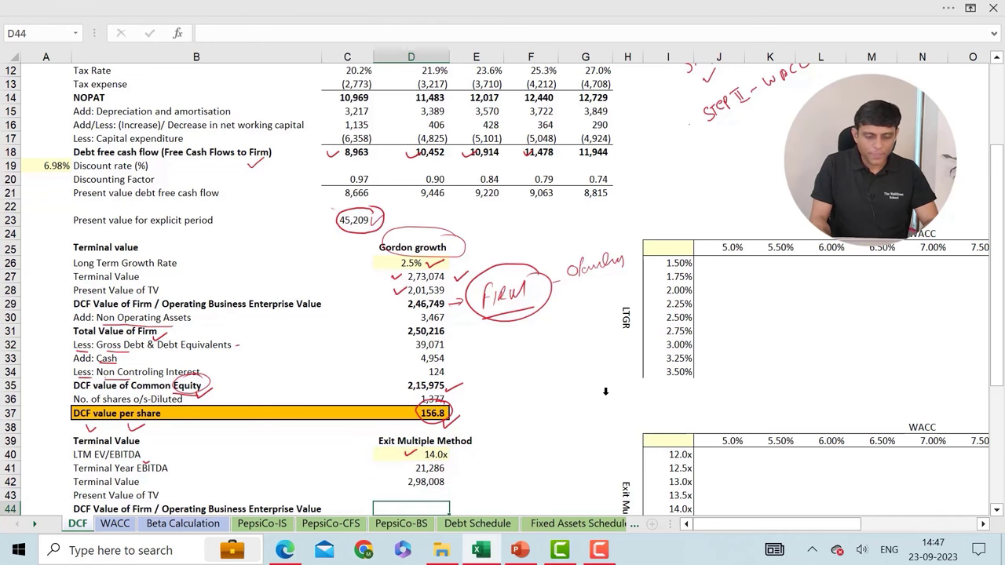
Step: Calculate the Present Value of TV in D43 by multiplying D42 by the 2027 discounting factor in G20
scroll(606, 391, "down", 1)
key("Up")
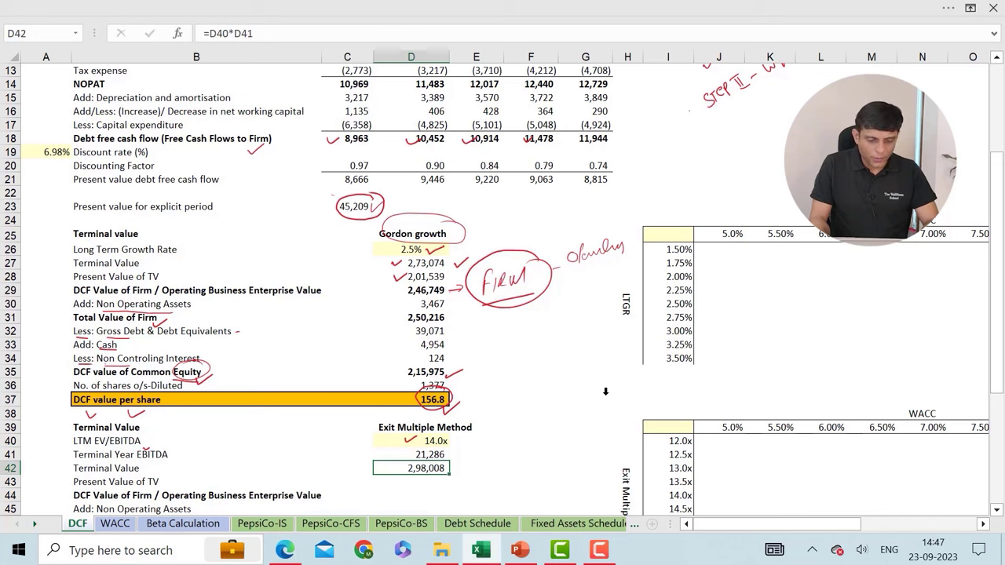
key("Down")
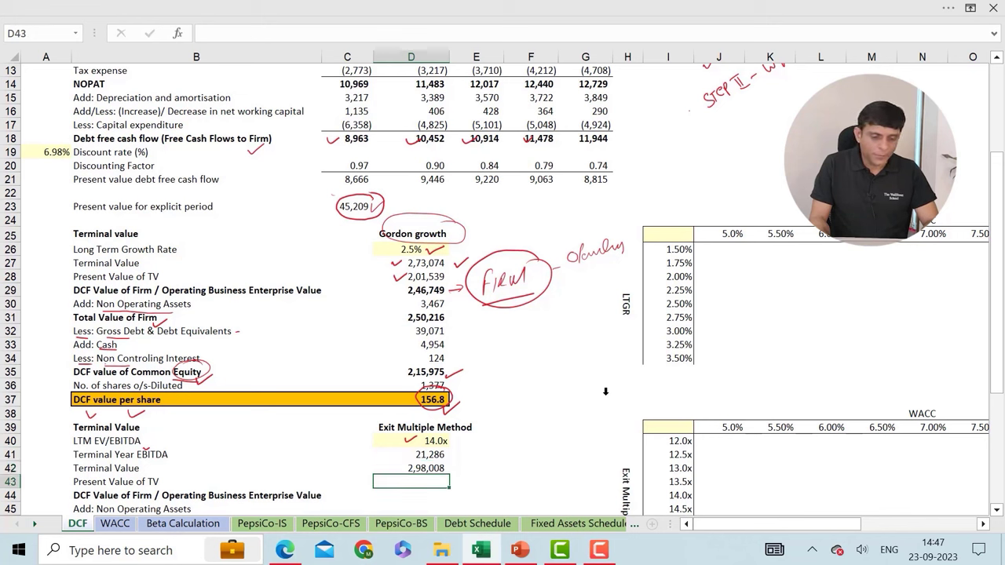
key("Down")
key("Up")
type("=")
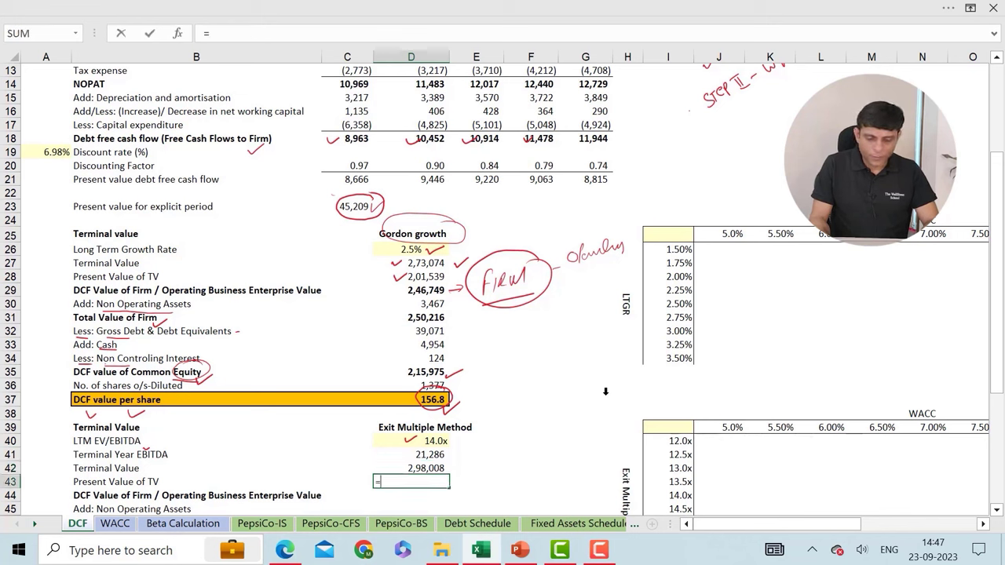
key("Up")
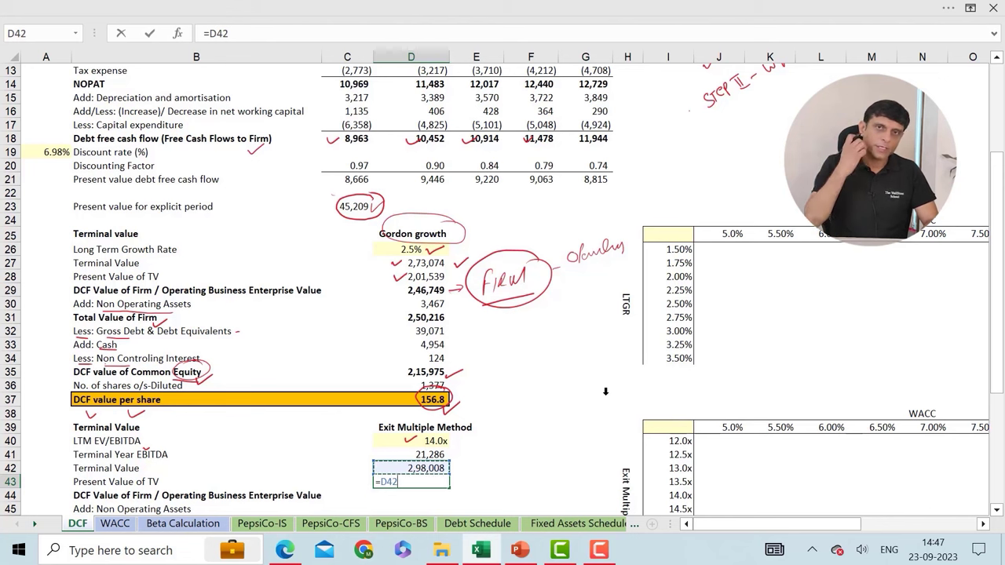
type("*")
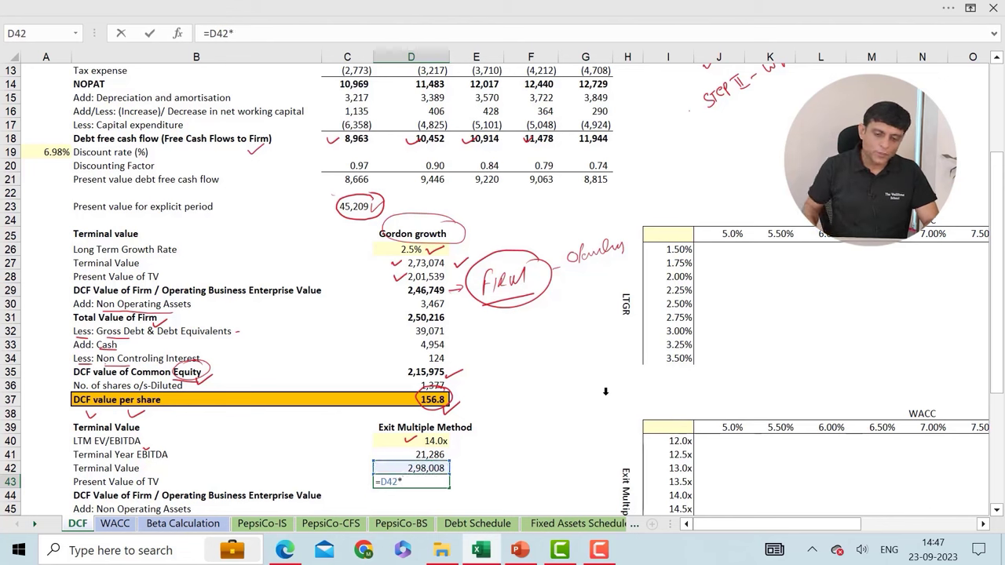
left_click(578, 177)
key("Return")
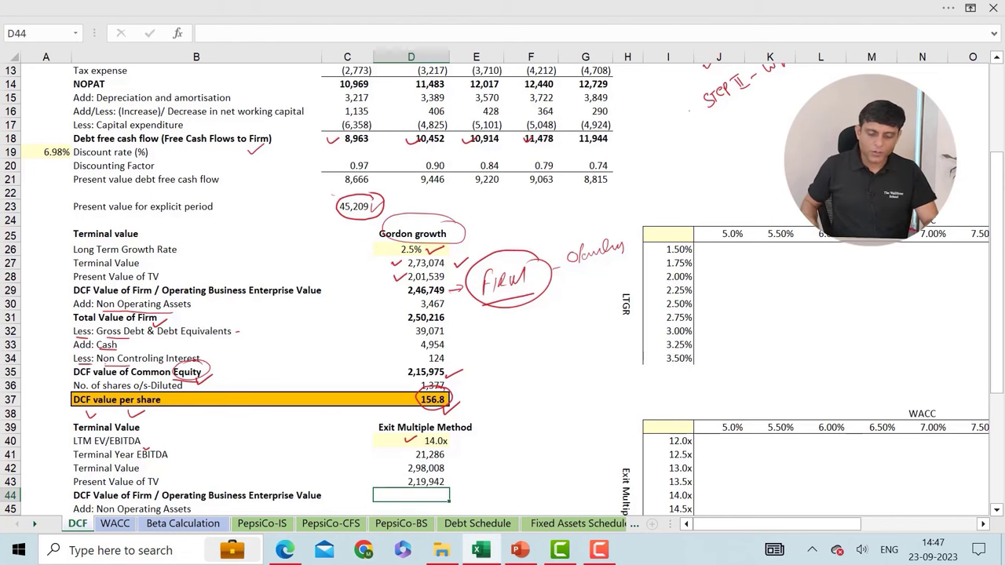
Step: Calculate the DCF Value of Firm in D44 as =D43+C23, adding the present value for the explicit period
scroll(239, 401, "down", 4)
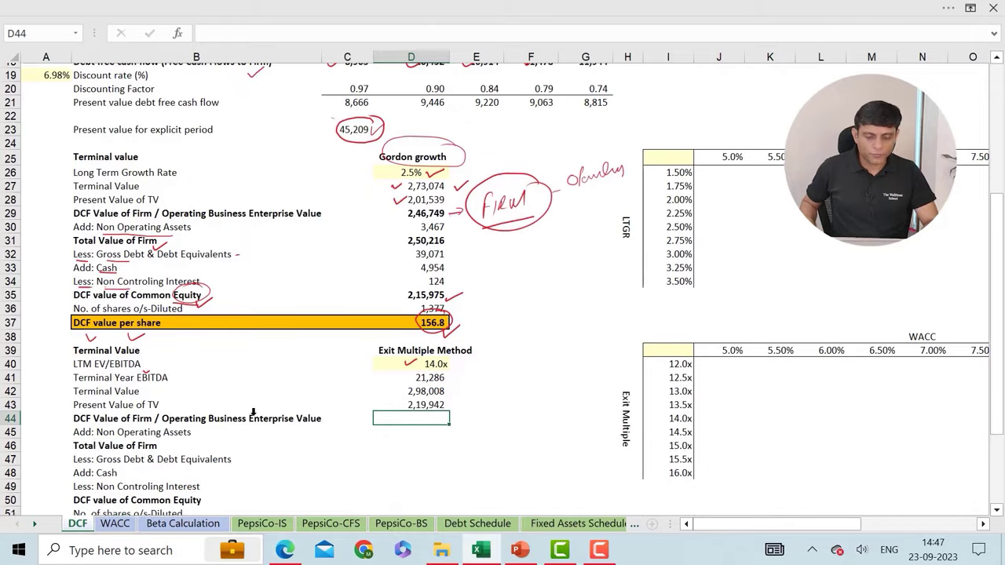
type("=")
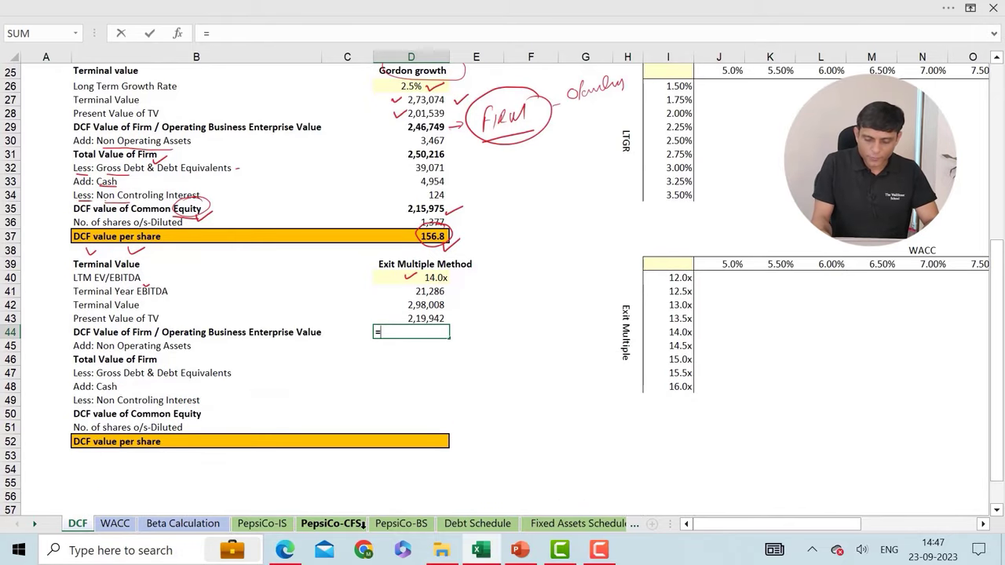
key("Up")
type("+")
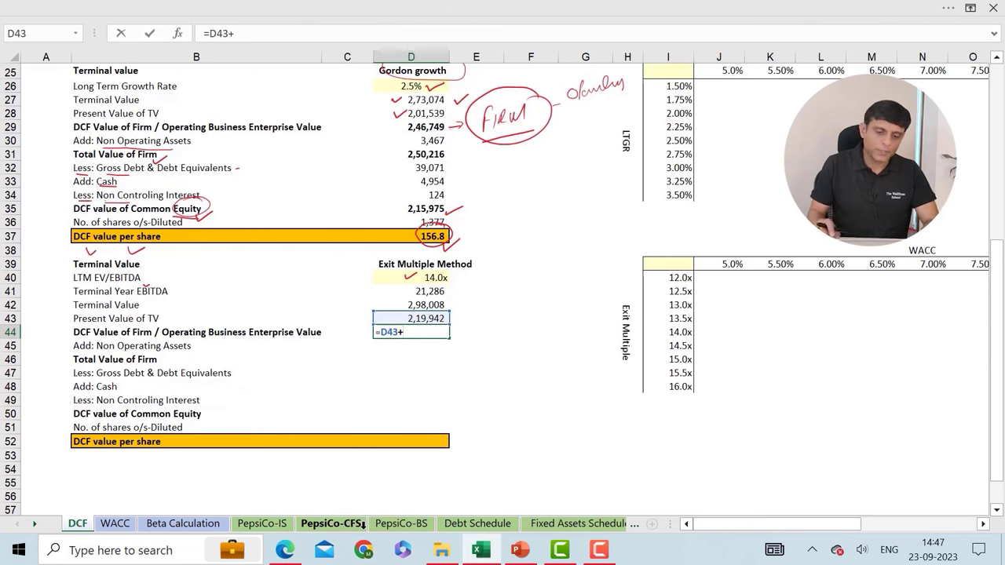
scroll(261, 333, "up", 3)
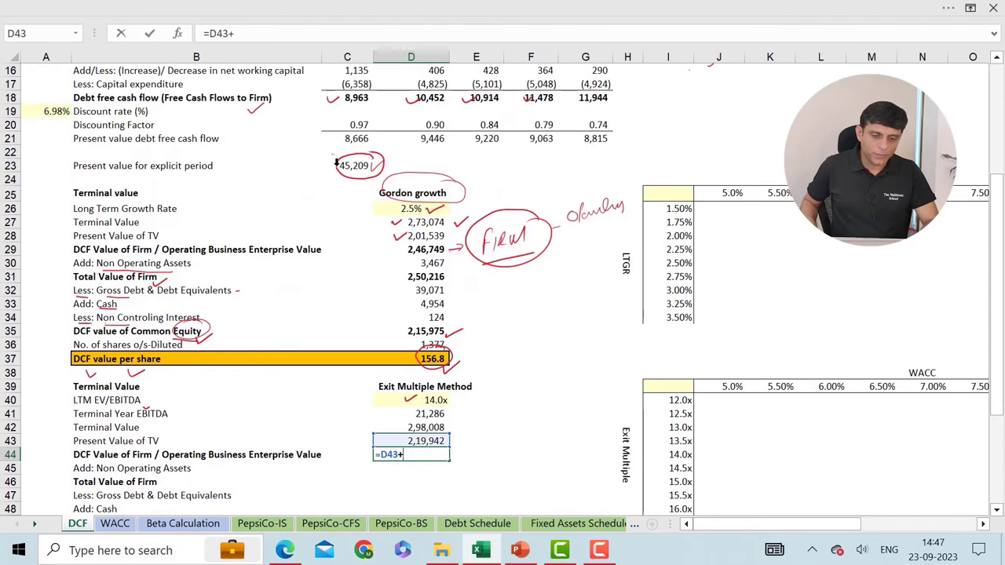
left_click(331, 163)
key("Return")
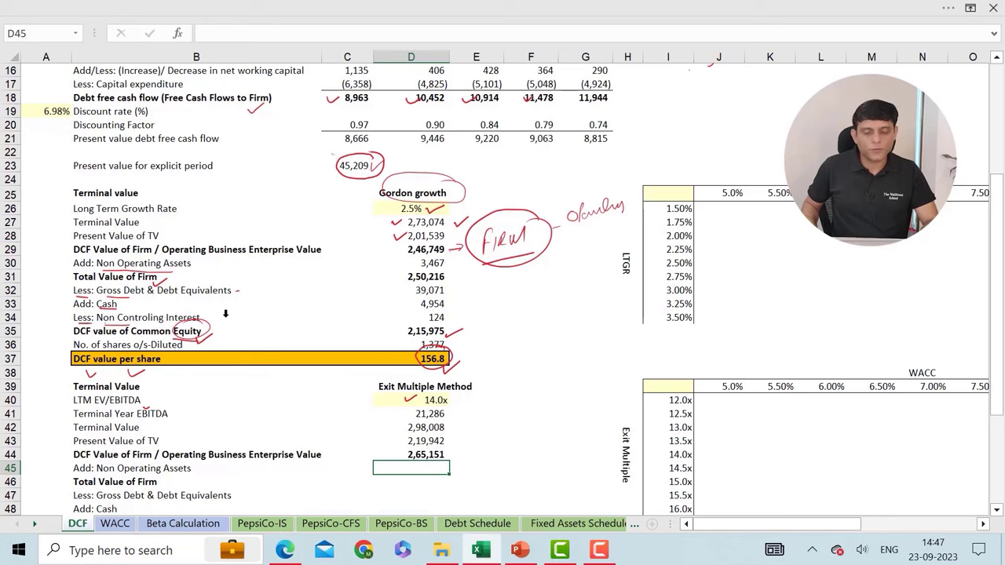
Step: Link Non Operating Assets in D45 to the Gordon growth section's figure with =D30
scroll(225, 314, "down", 2)
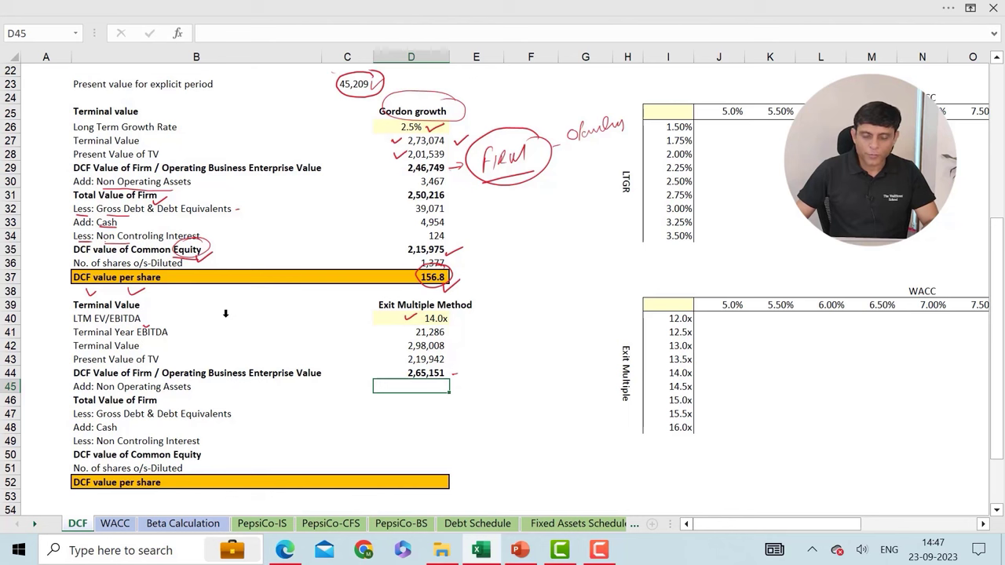
type("=")
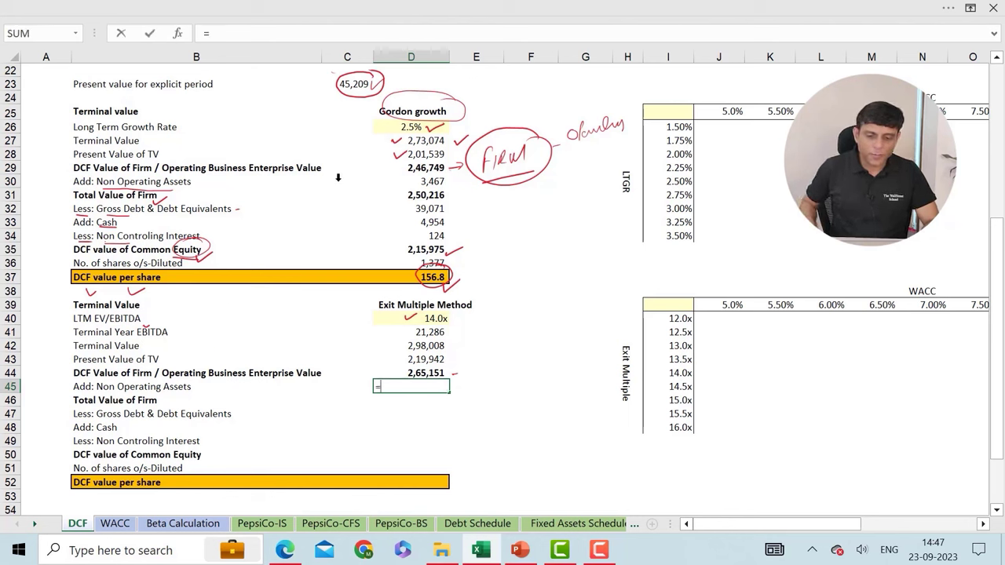
left_click(404, 179)
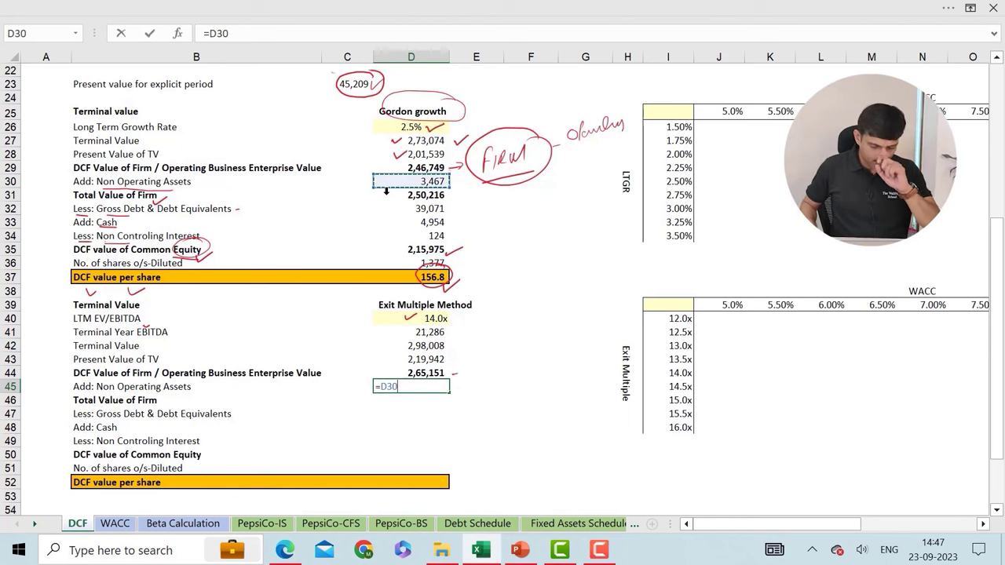
key("Return")
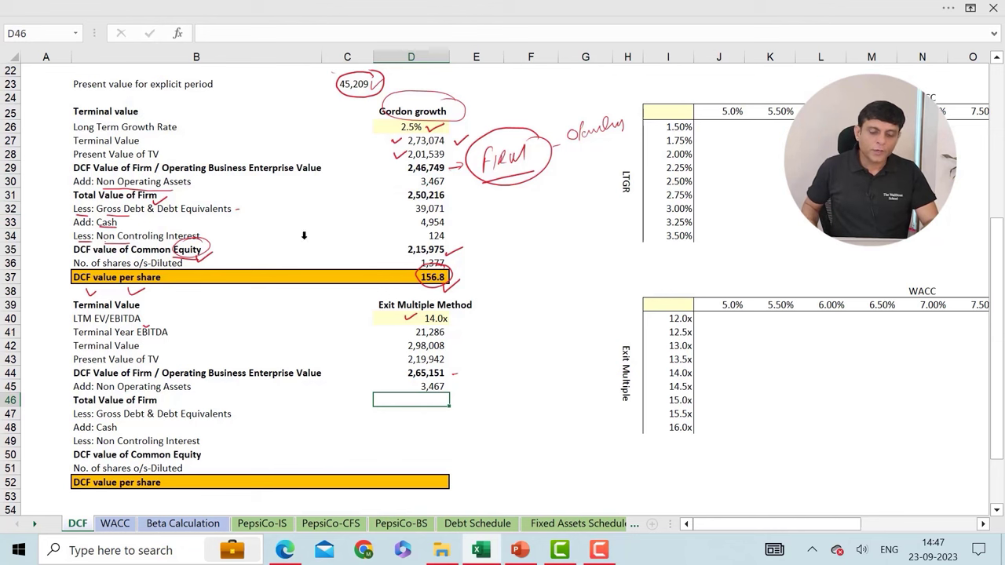
Step: Calculate the exit multiple Total Value of Firm in D46 as =D44+D45
type("=")
key("Up")
key("Up")
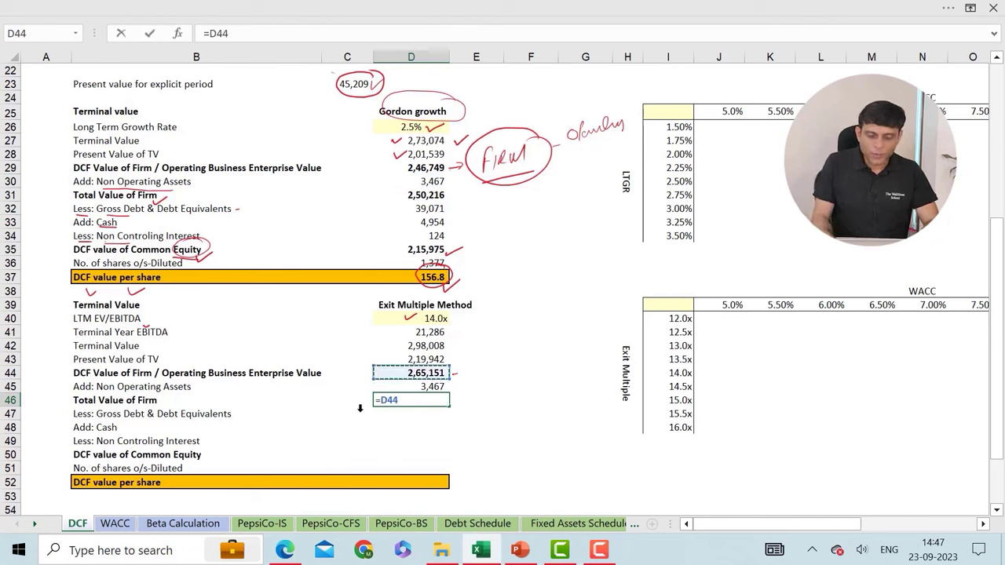
type("+")
key("Up")
key("Return")
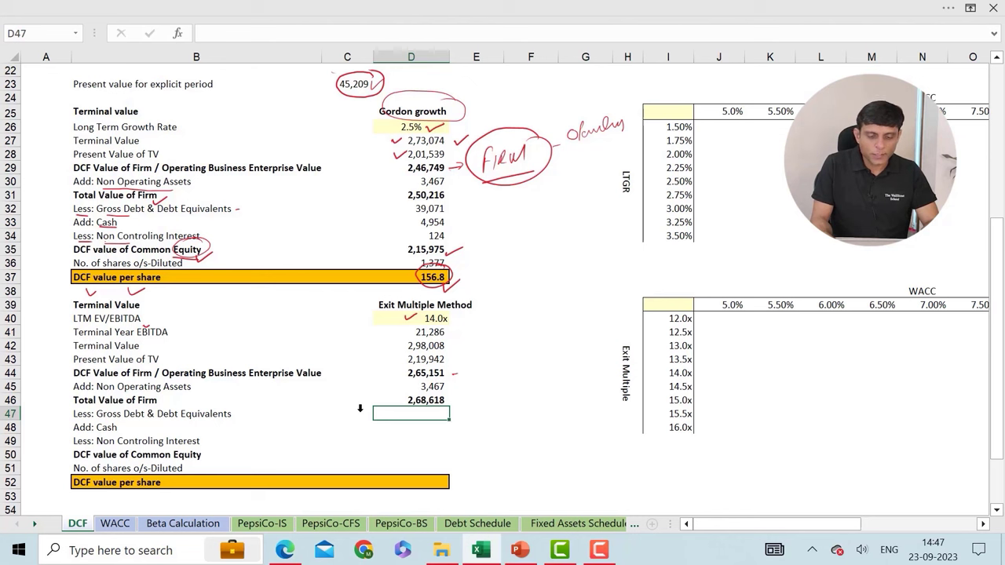
key("Left")
key("Left")
key("Left")
key("Right")
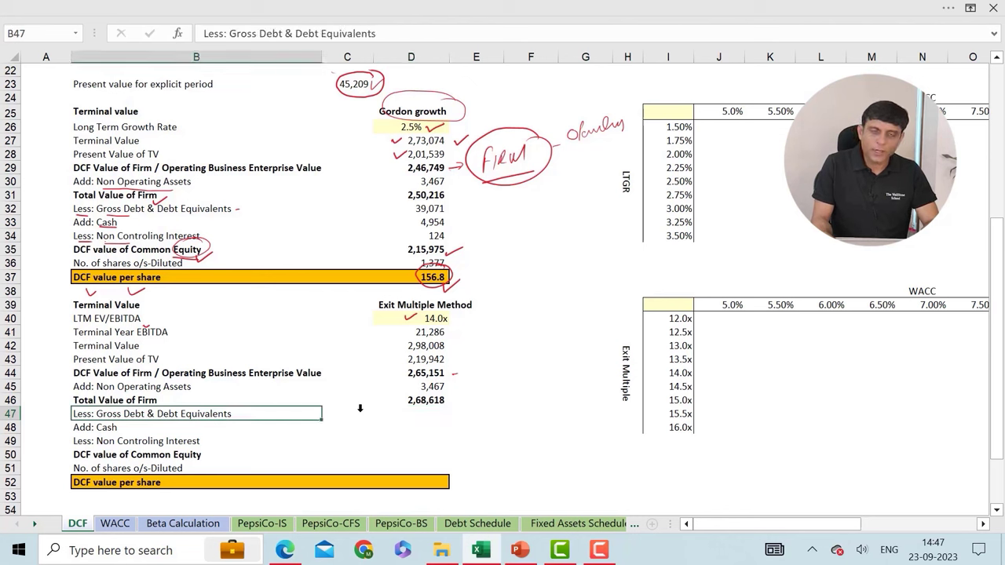
key("Down")
key("Down")
key("Up")
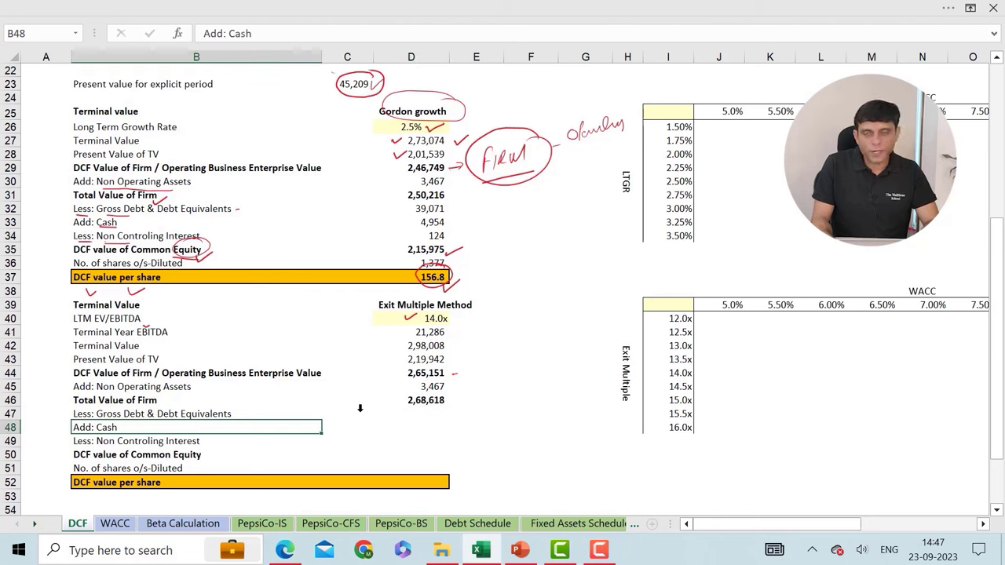
Step: Link Gross Debt & Debt Equivalents in D47 to the Gordon growth section's figure with =D32
key("Down")
key("Down")
key("Up")
key("Up")
key("Up")
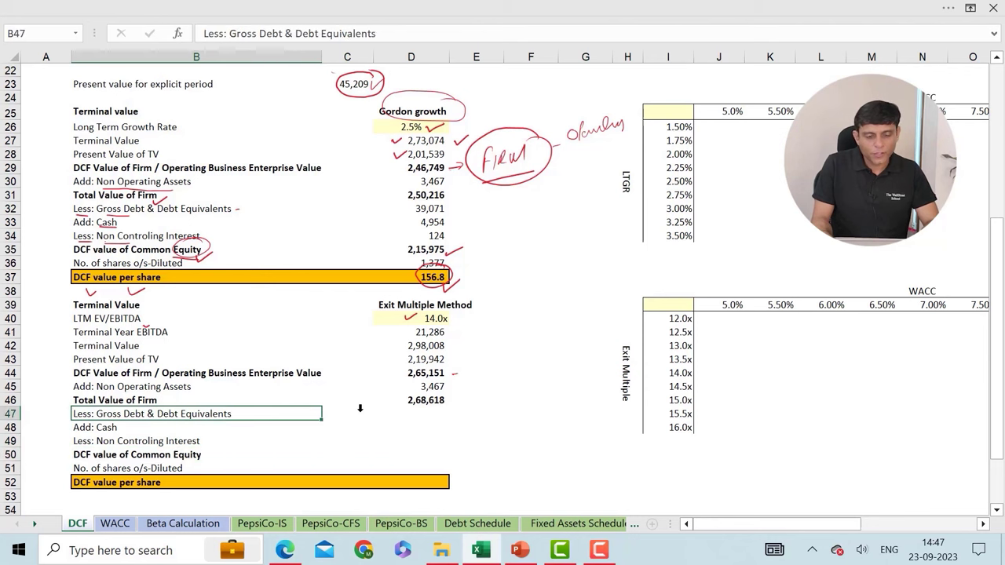
key("Right")
key("Right")
type("=")
key("Up")
key("Up")
key("Up")
key("Up")
key("Up")
key("Up")
key("Up")
key("Up")
key("Up")
key("Up")
key("Up")
key("Up")
key("Up")
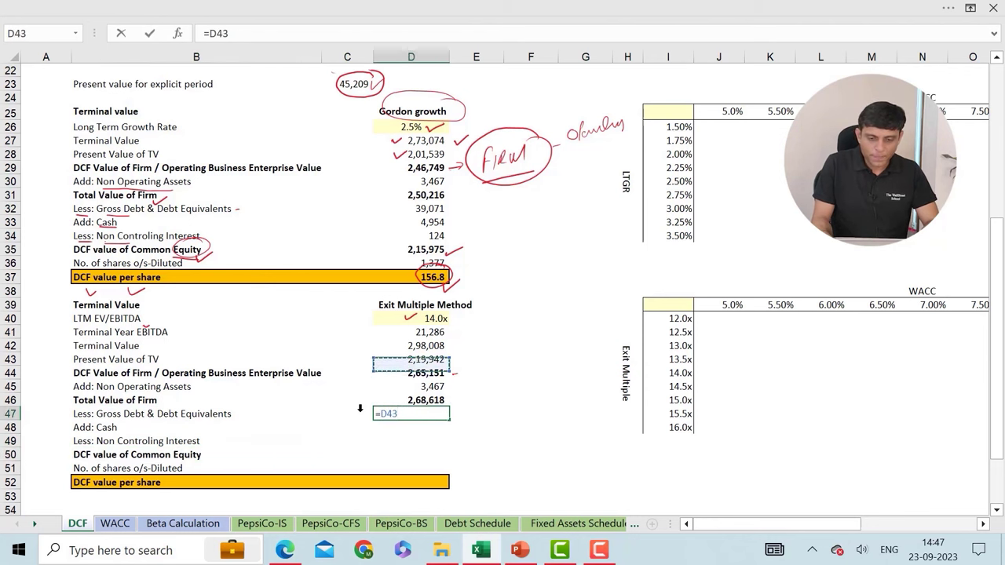
key("Up")
key("Up")
key("Return")
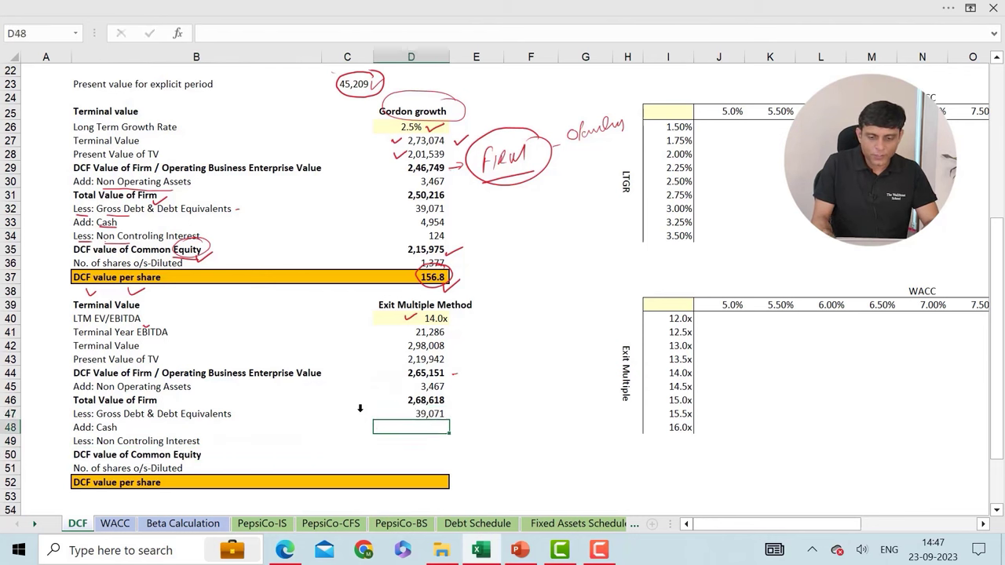
Step: Fill the D47 link down through D49 to bring in Cash and Non Controlling Interest
left_click(442, 412)
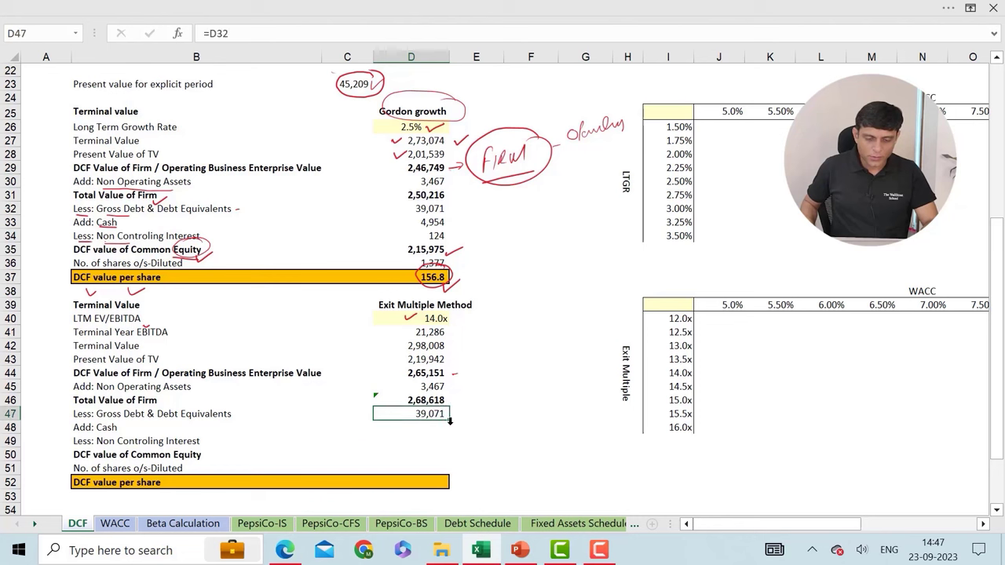
left_click_drag(476, 428, 446, 443)
left_click(429, 414)
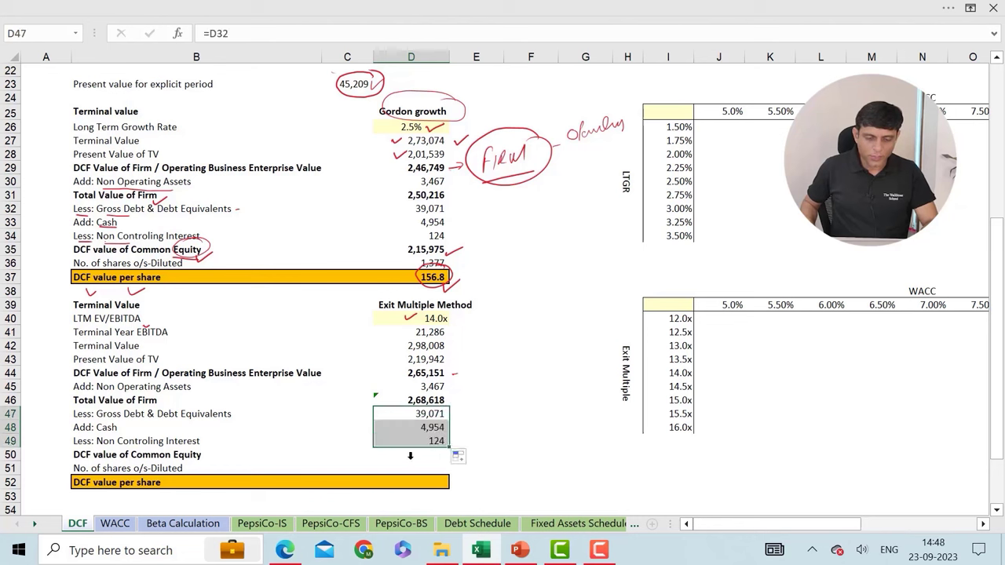
Step: Calculate the exit multiple DCF value of Common Equity in D50 as =D46-D47+D48-D49
left_click(188, 452)
left_click(416, 454)
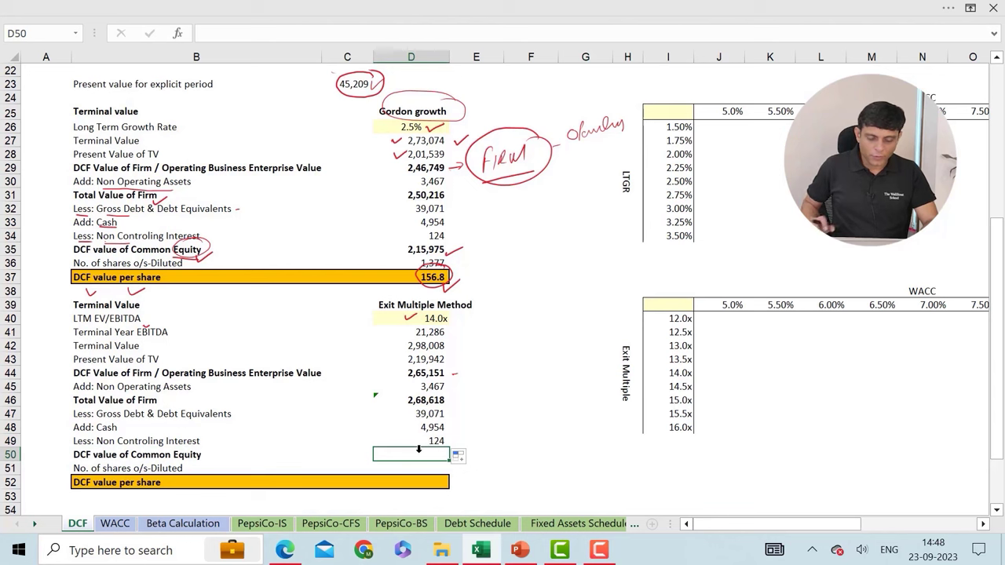
type("=")
key("Up")
key("Up")
key("Up")
key("Up")
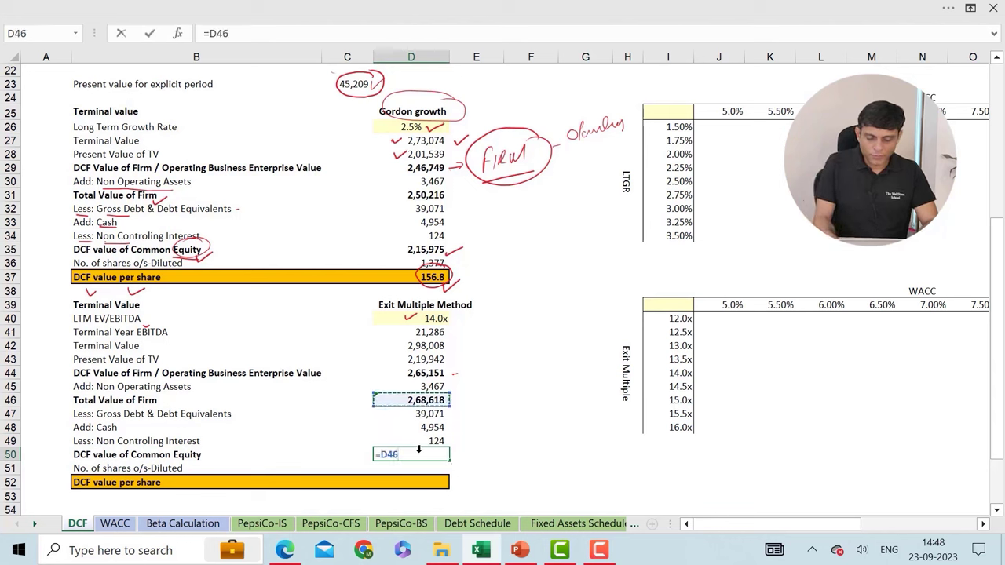
type("+")
key("Up")
key("Up")
key("Up")
key("Up")
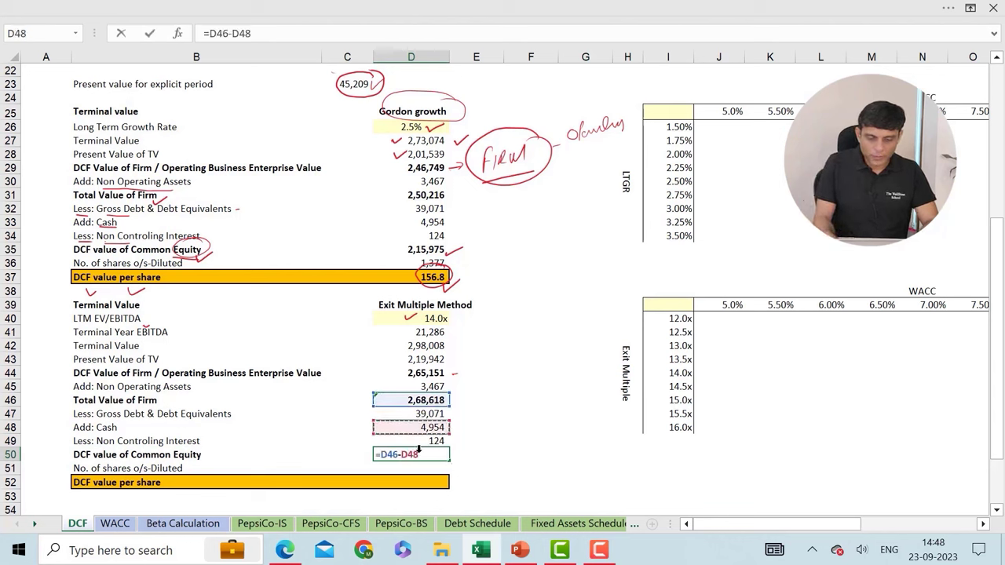
key("Down")
type("+")
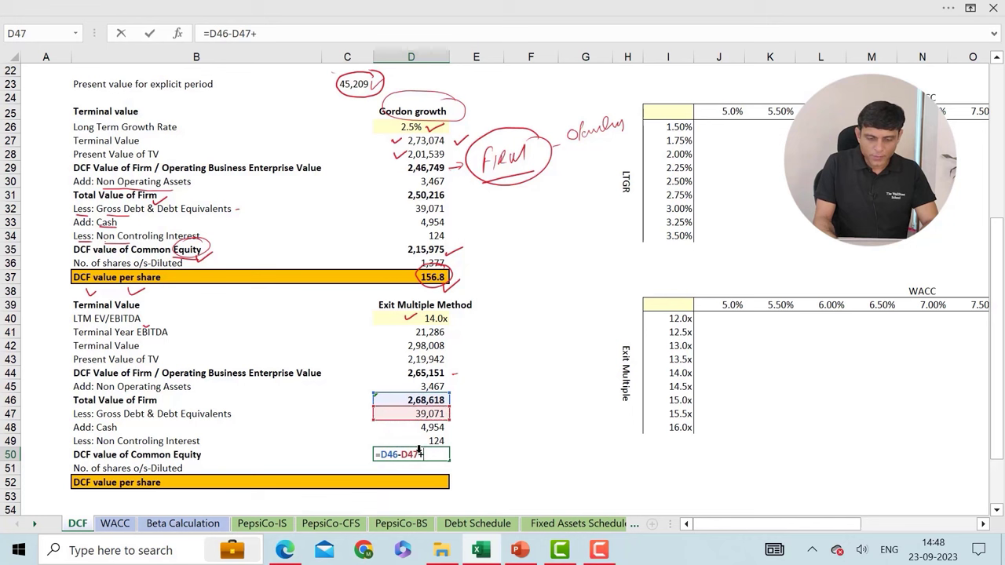
key("Up")
key("Up")
type("-")
key("Up")
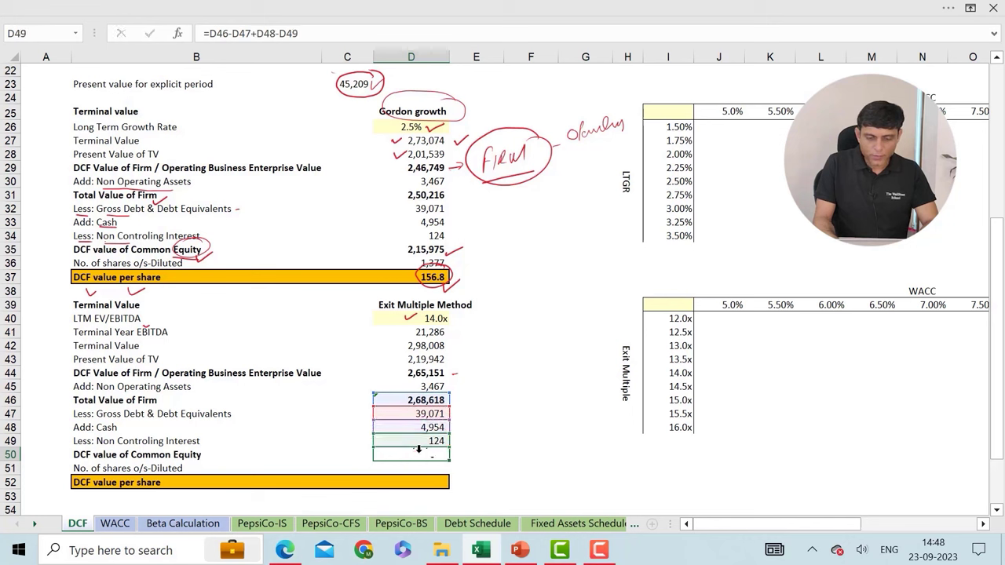
key("Return")
key("Up")
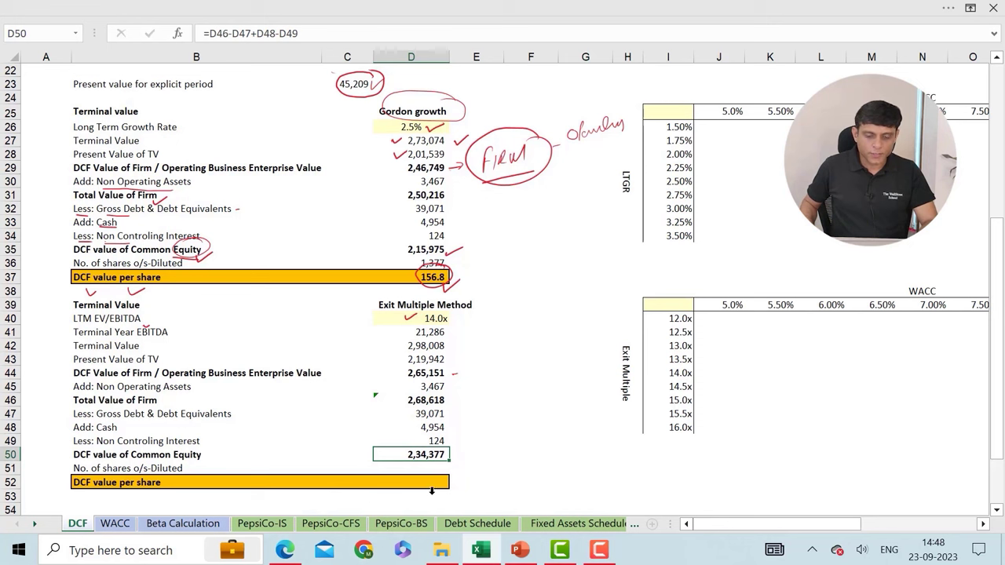
Step: Link the diluted number of shares outstanding in D51 to the Gordon growth section's figure in D36
left_click(417, 466)
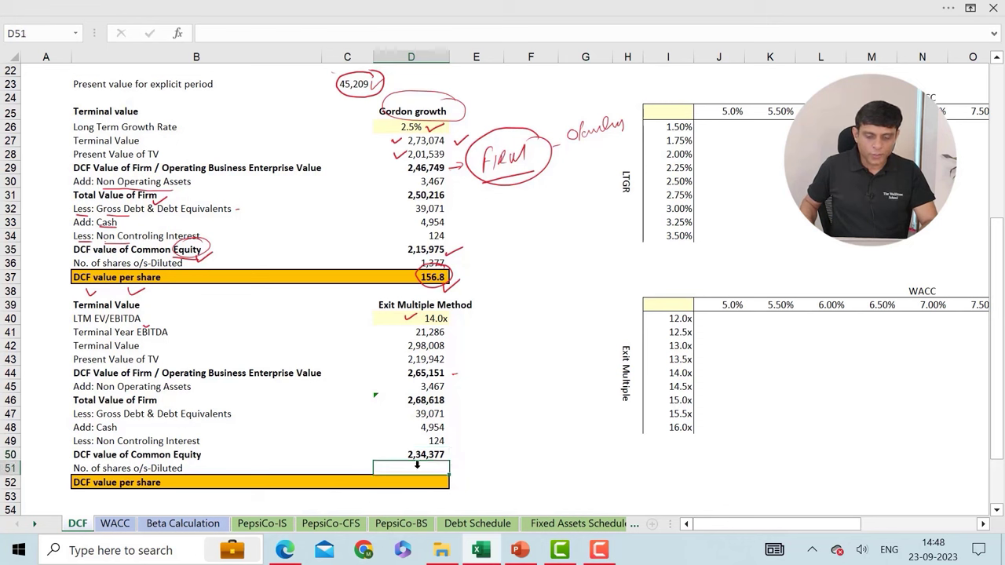
type("=")
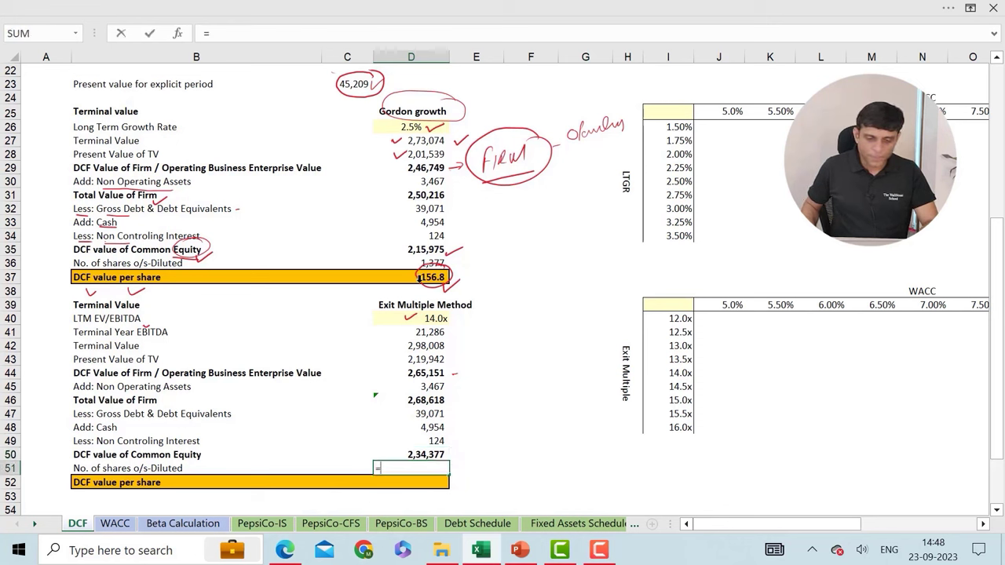
left_click(412, 259)
key("Return")
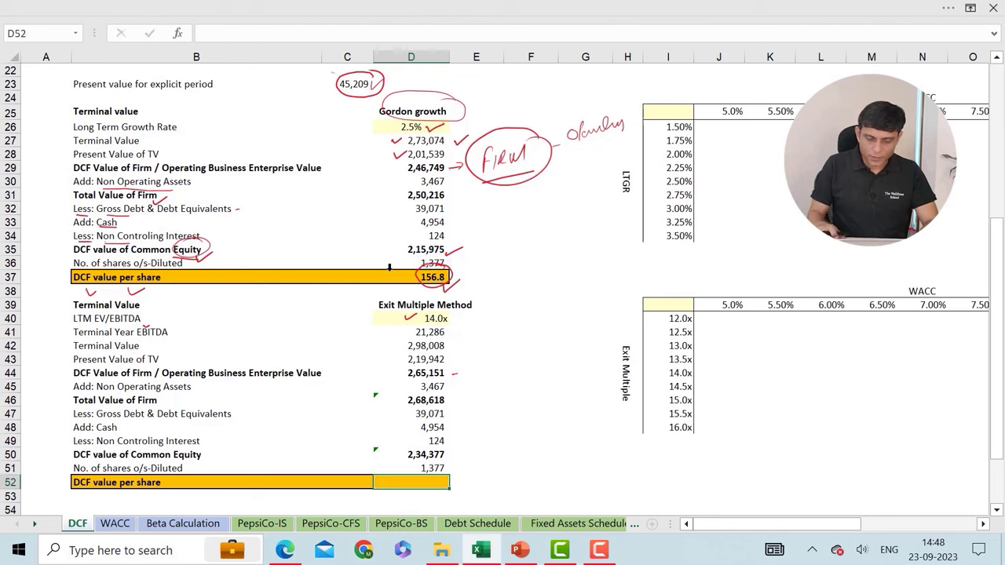
Step: Calculate the exit multiple DCF value per share in D52 as =D50/D51
type("=")
key("Up")
key("Up")
type("/")
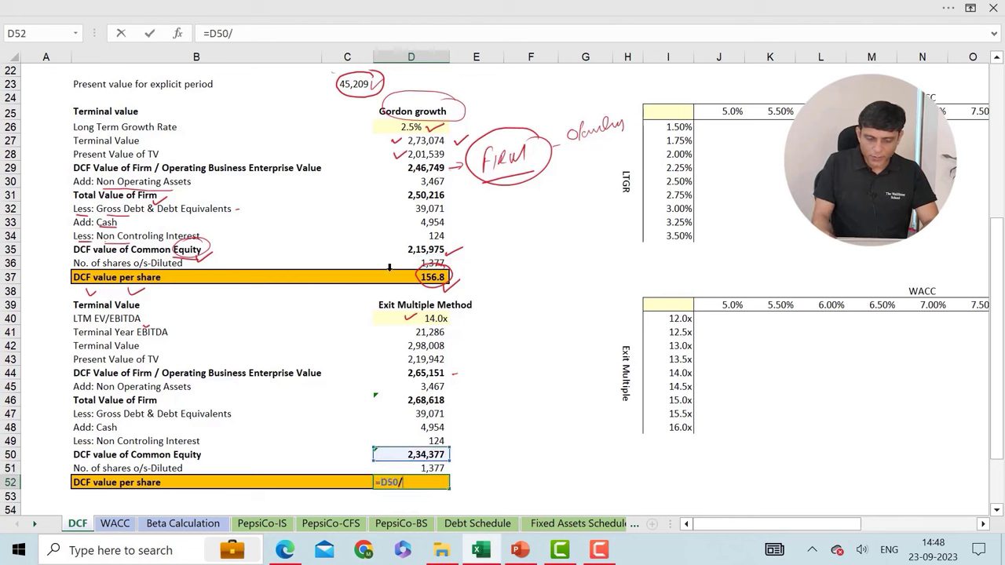
key("Up")
key("ctrl+Return")
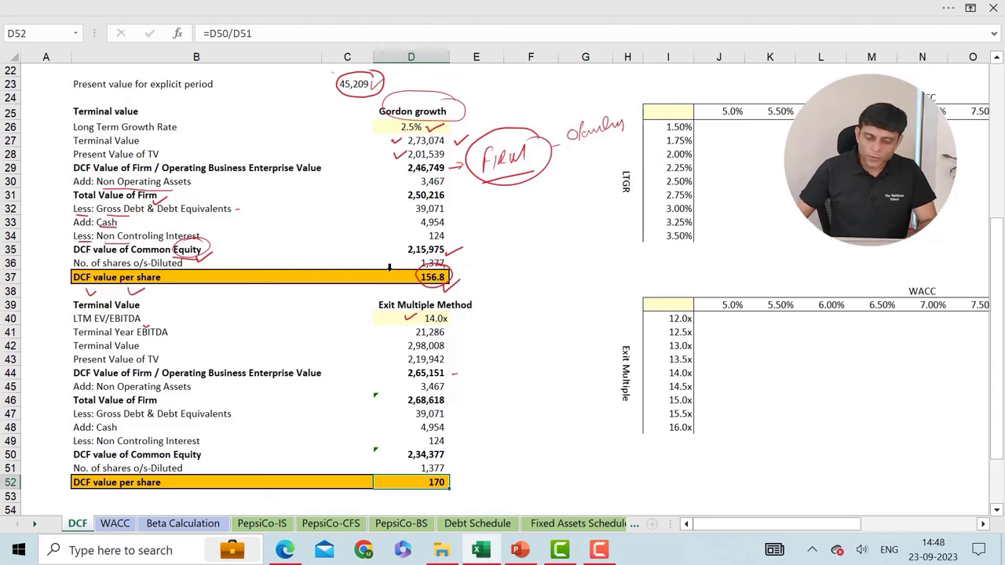
mouse_move(447, 472)
left_mouse_down()
mouse_move(417, 476)
mouse_move(454, 480)
mouse_move(449, 473)
left_mouse_up()
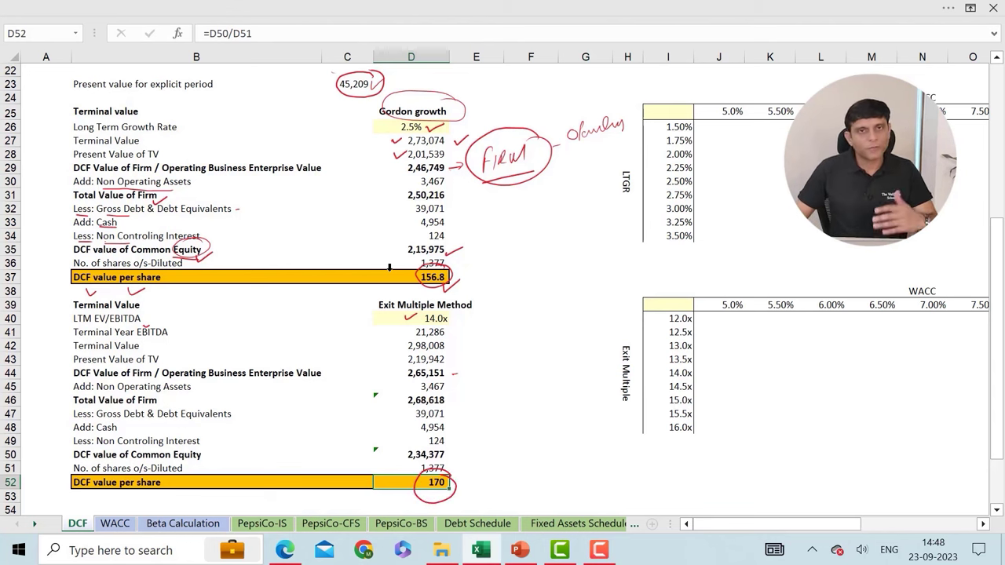
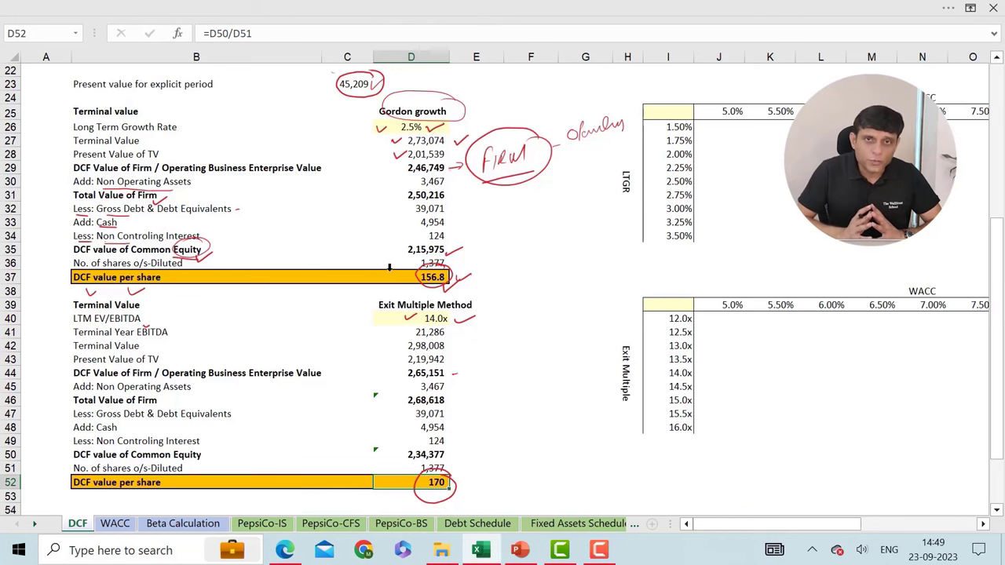
Step: Review the valuation date in C3 and the DCF value per share under both methods
left_click(392, 275)
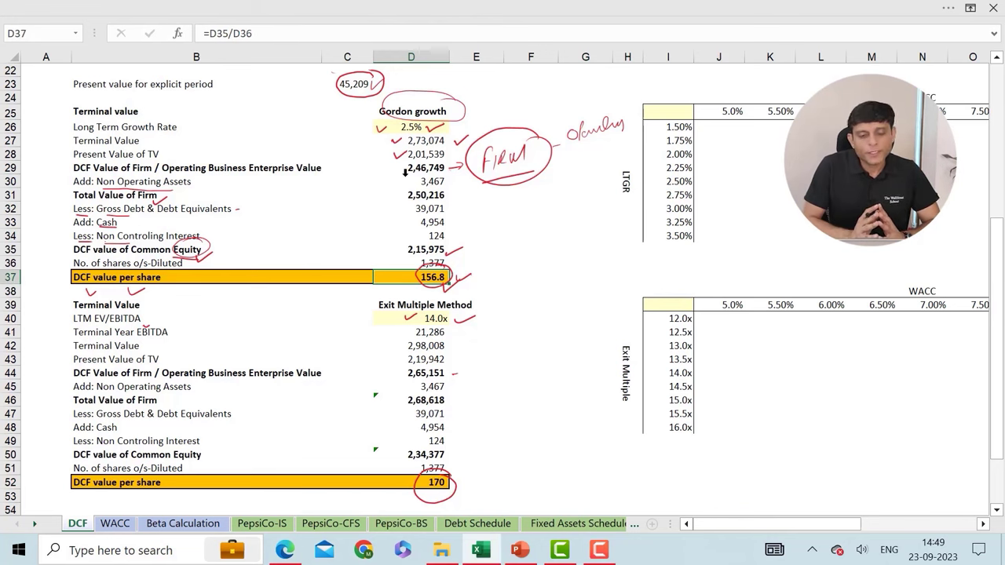
scroll(406, 172, "down", 1)
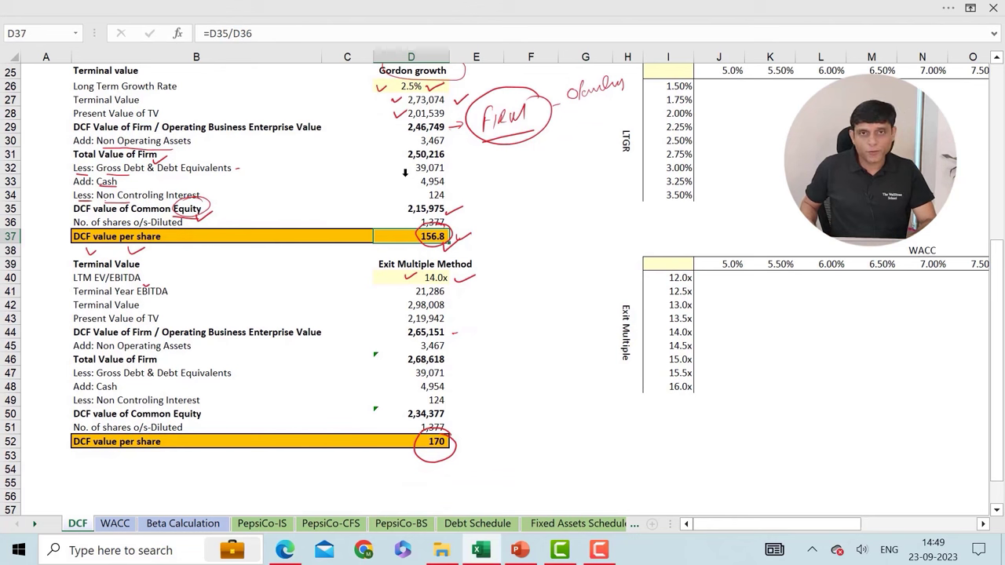
left_click(81, 463)
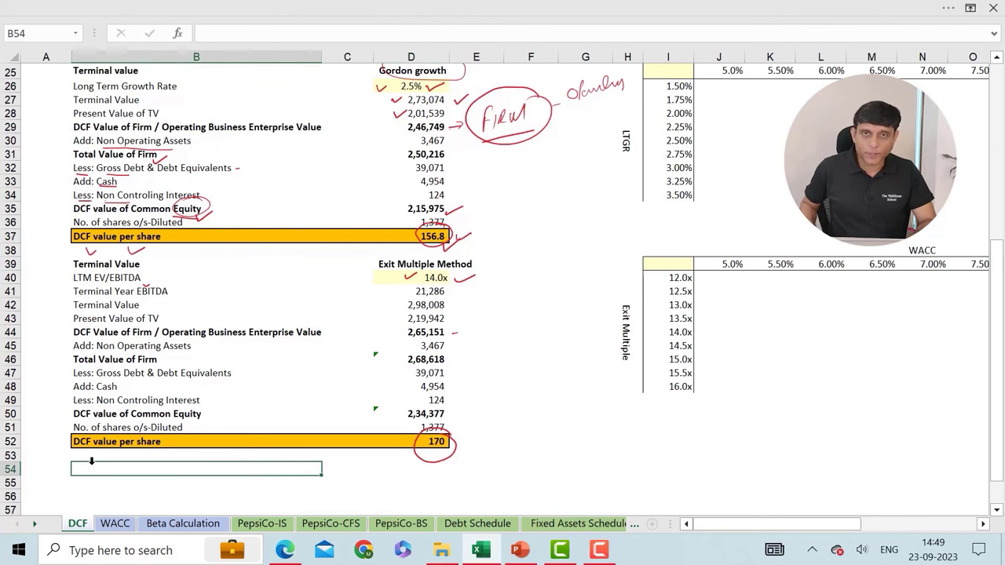
scroll(157, 426, "up", 8)
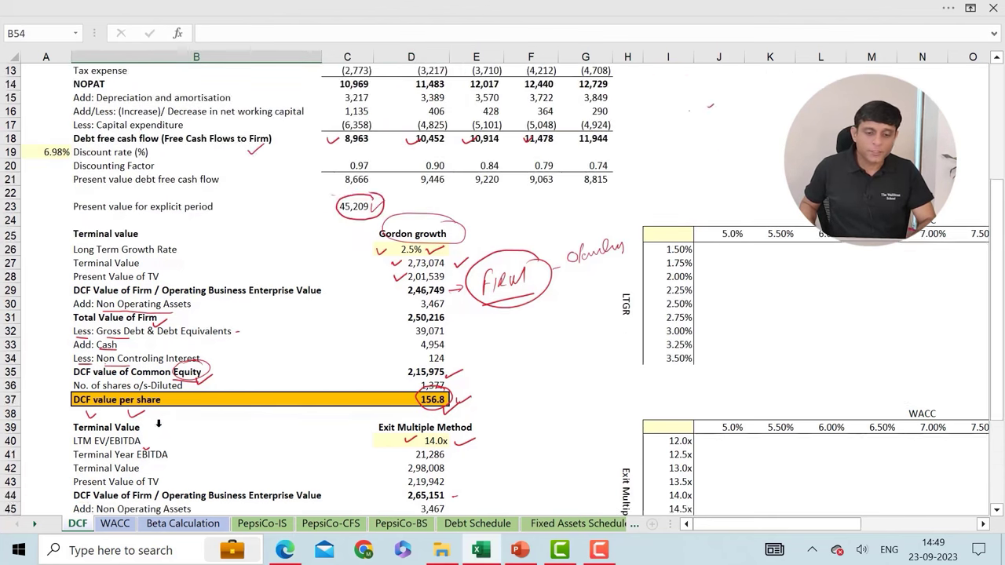
left_click(340, 96)
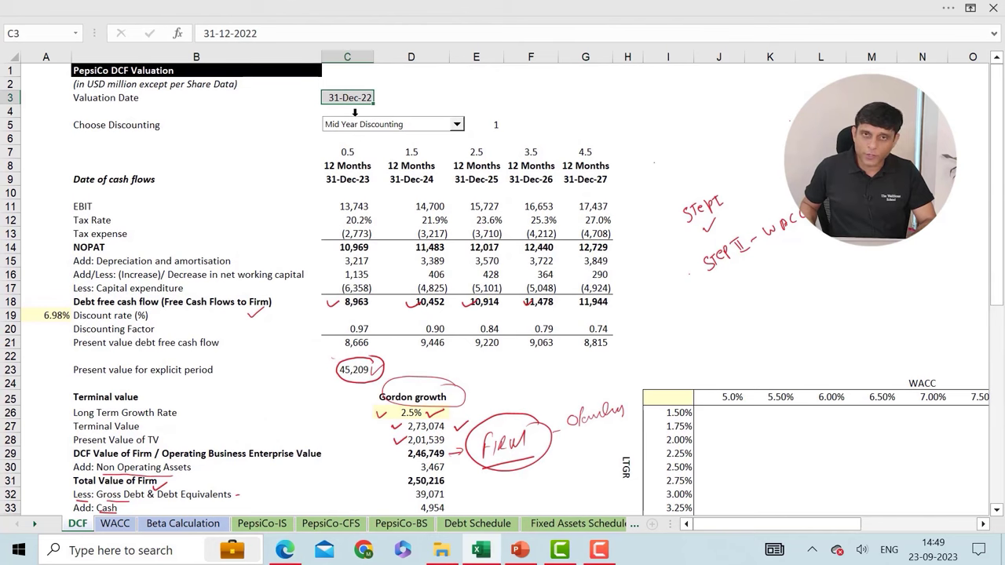
scroll(198, 351, "down", 6)
scroll(198, 350, "down", 3)
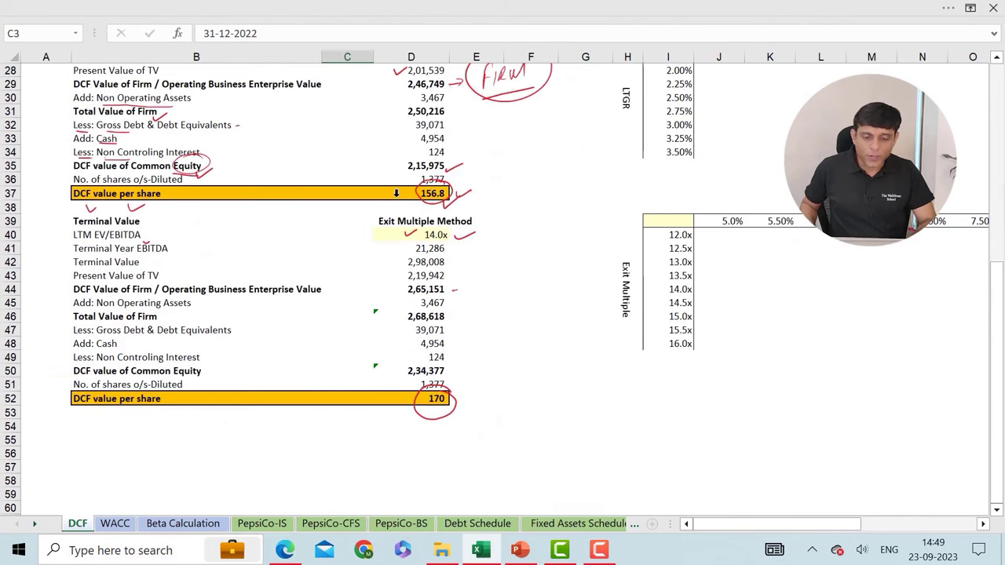
left_click(396, 191)
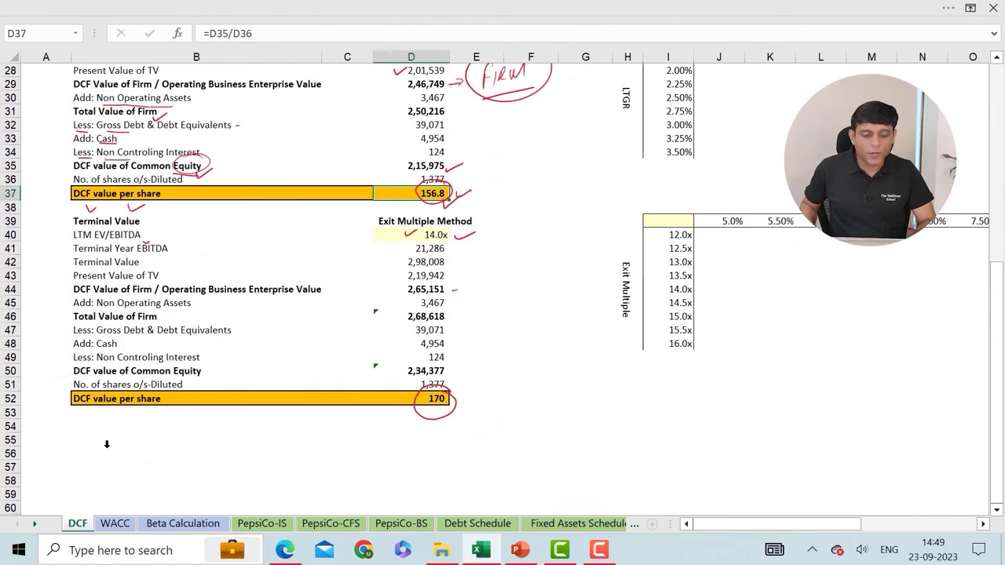
Step: Enter the label "CMP of Pepsico" in B54, below the exit multiple valuation
left_click(94, 425)
type("CM")
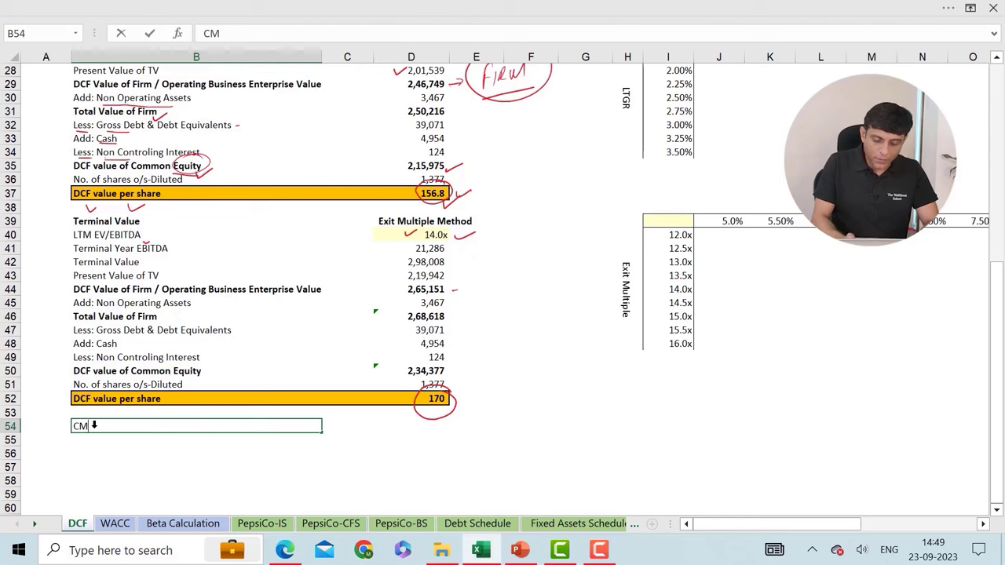
type("P of P")
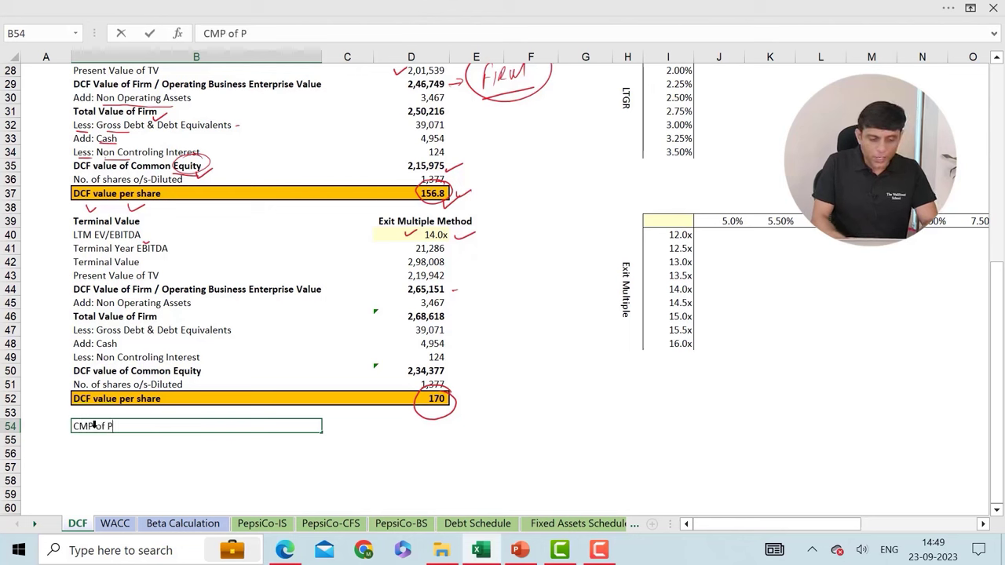
type("epsic")
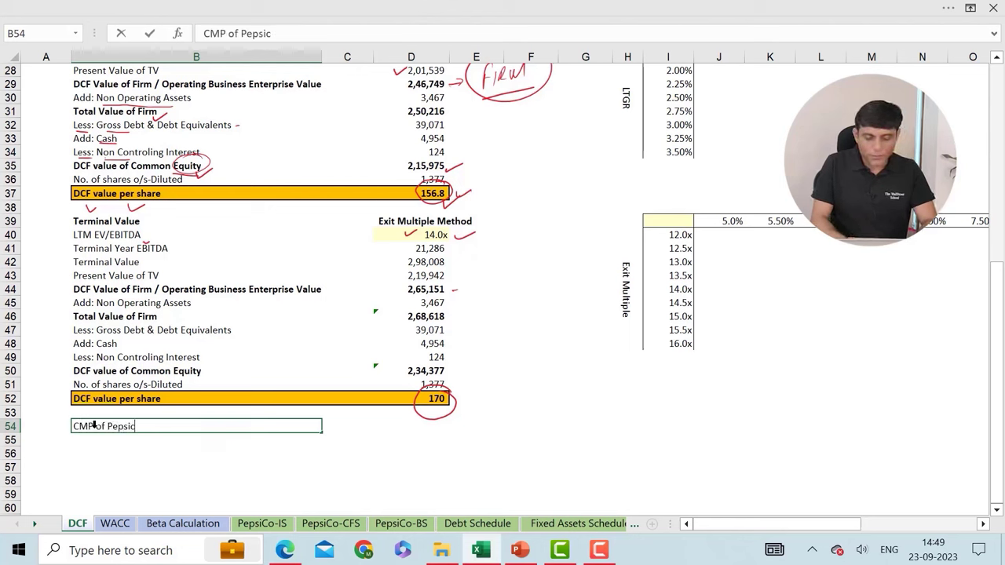
type("o")
key("Return")
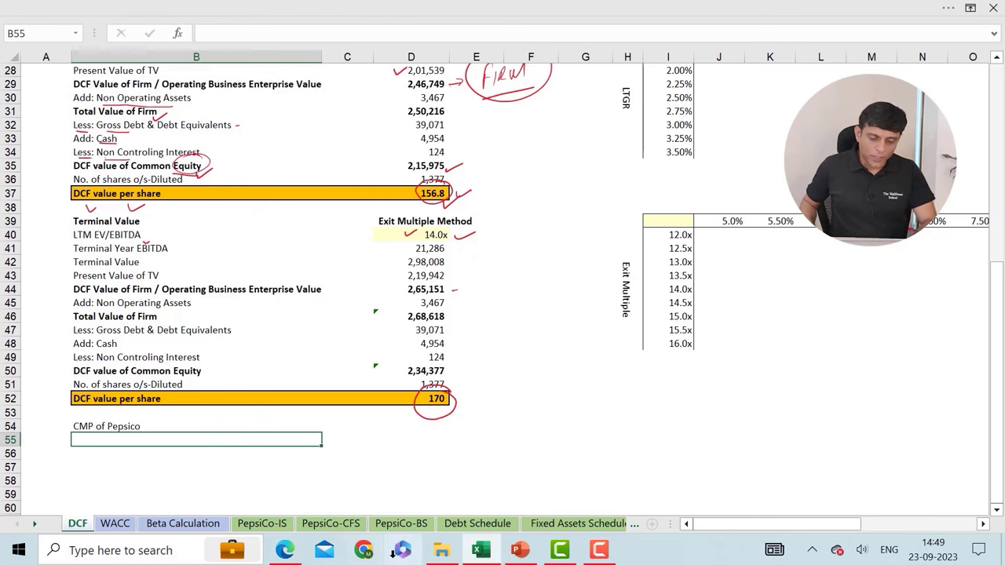
Step: Switch to Chrome and open the Yahoo Finance website
left_click(357, 551)
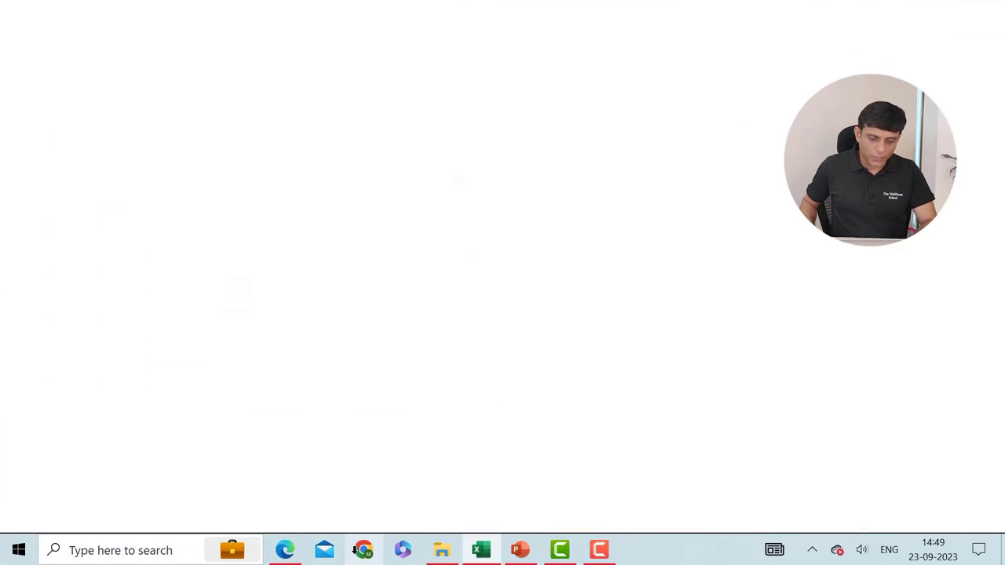
left_click(272, 38)
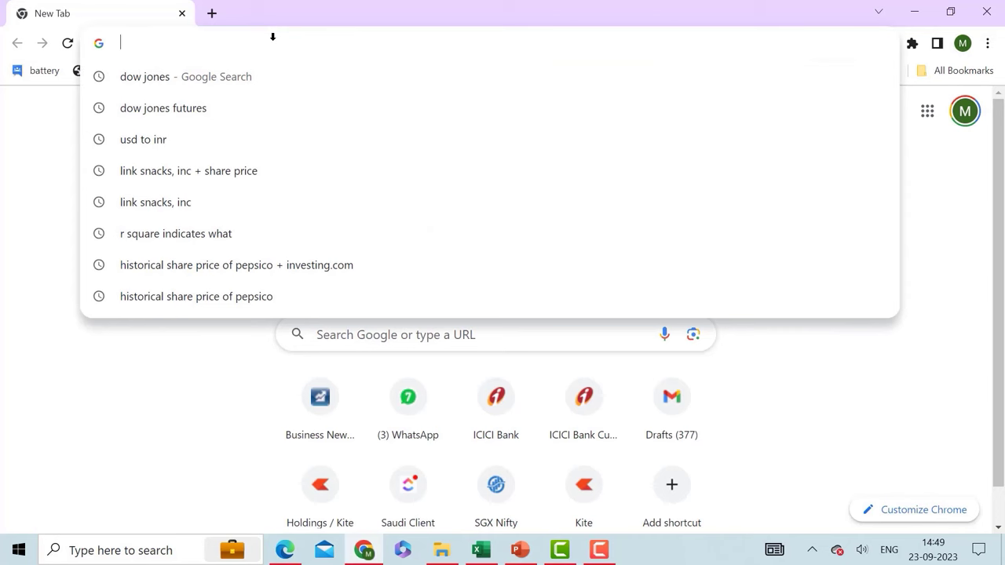
type("yahoo fi")
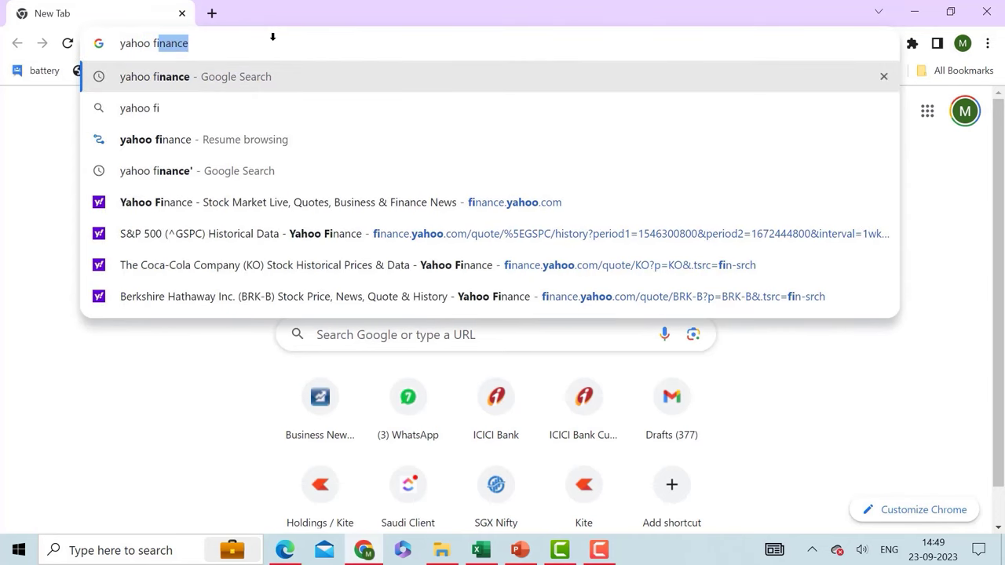
type("nance")
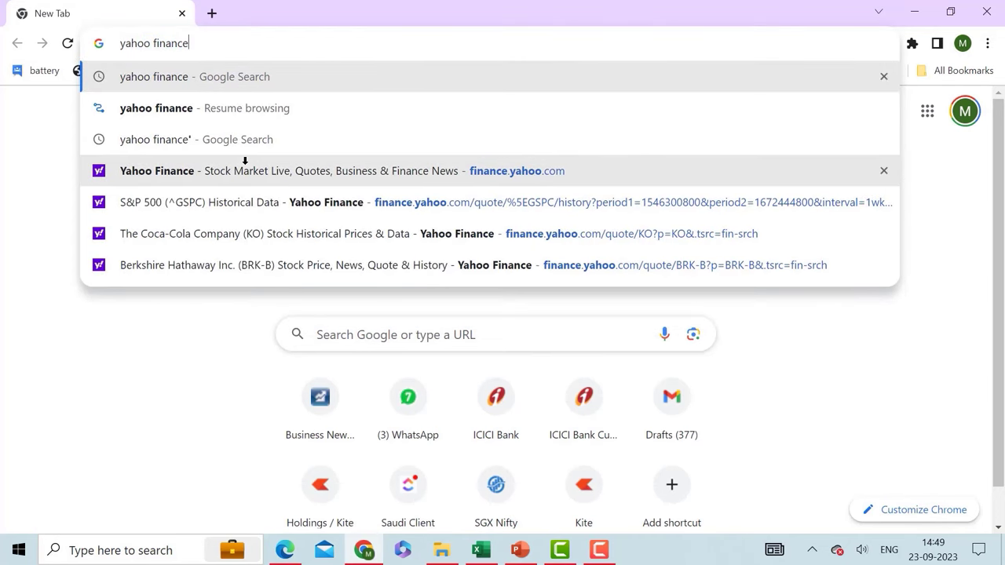
left_click(245, 160)
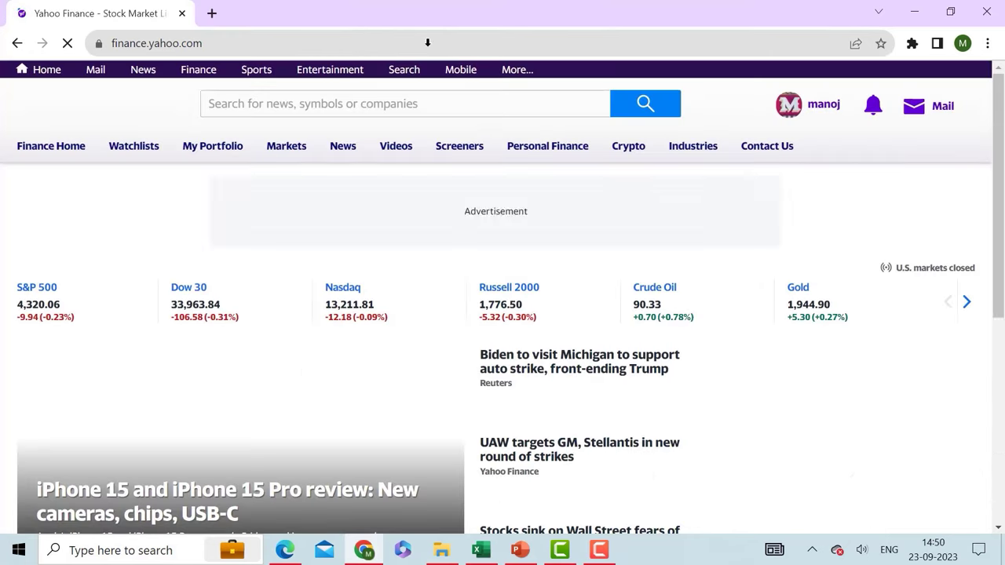
Step: Search Yahoo Finance for pepsico and open the quote for PepsiCo, Inc. (PEP), Equity - NMS
left_click(478, 96)
type("p")
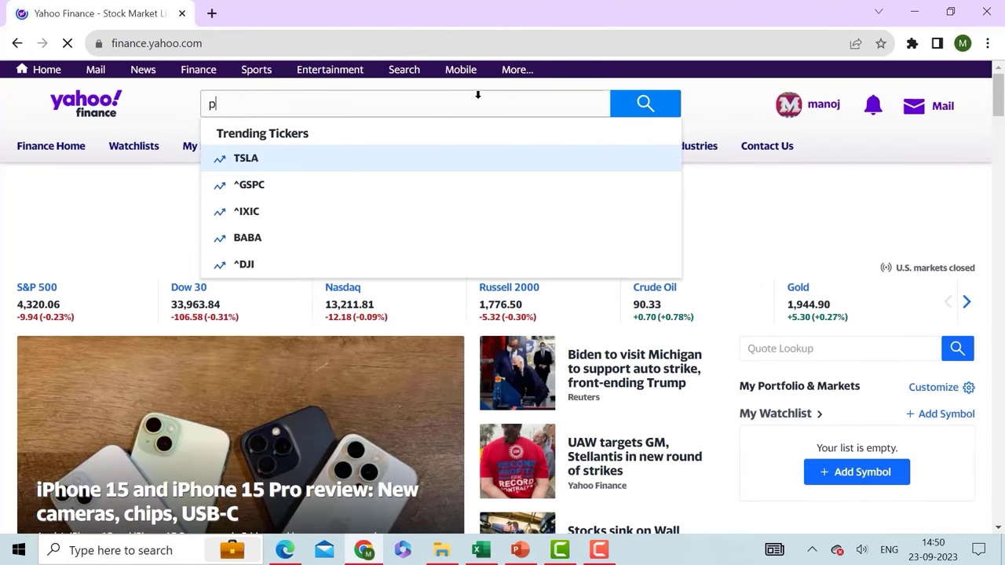
type("epsico")
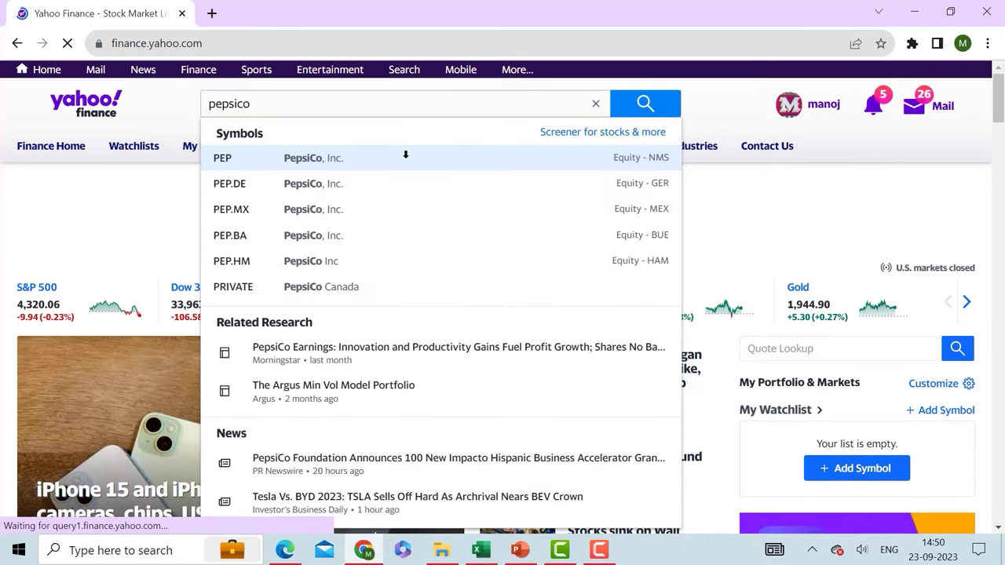
left_click(406, 154)
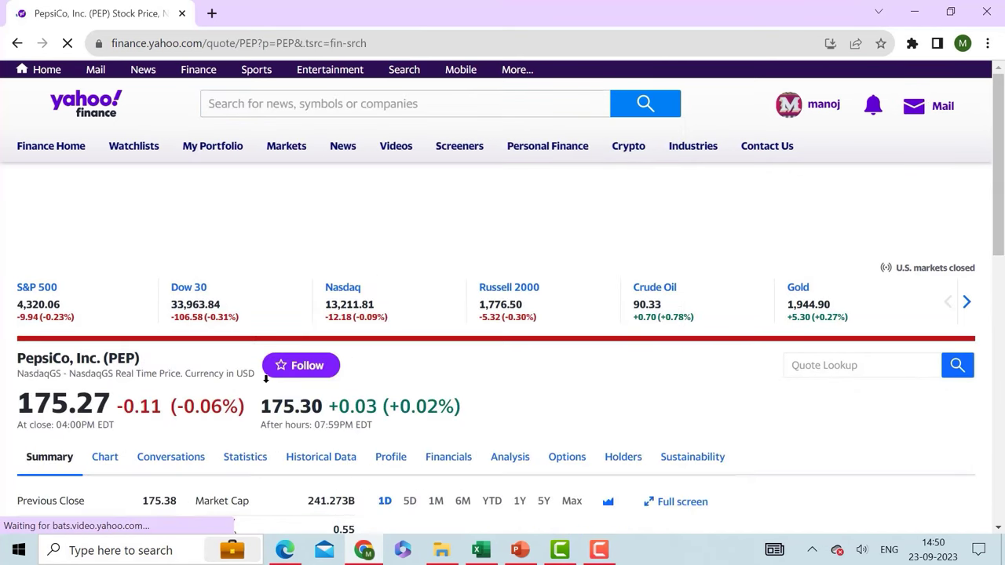
Step: Show the historical price data for PepsiCo, Inc. (PEP)
scroll(266, 379, "down", 3)
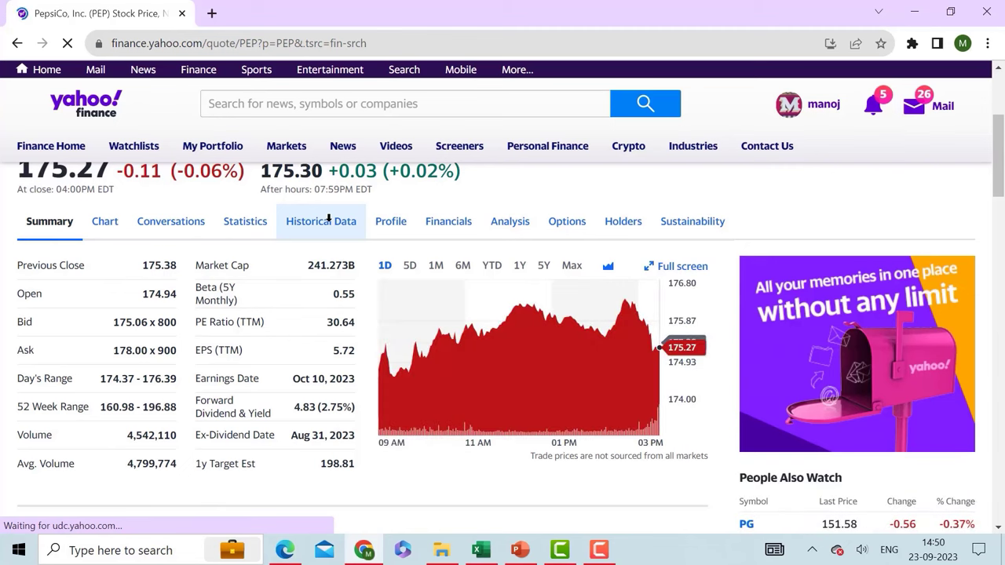
left_click(329, 220)
scroll(273, 400, "down", 3)
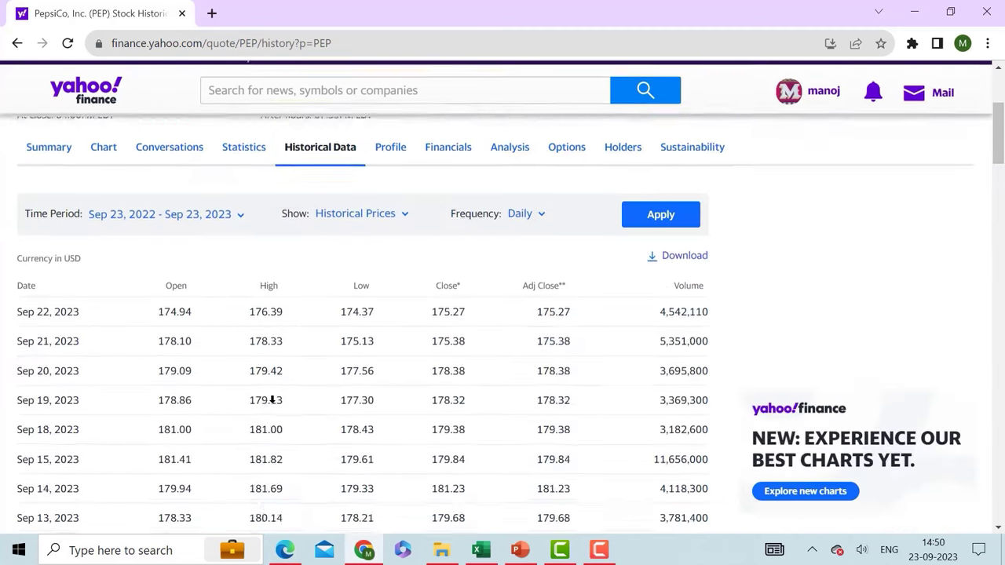
Step: Set the start date of the historical price time period to 01-12-2022
scroll(272, 401, "up", 3)
left_click(118, 431)
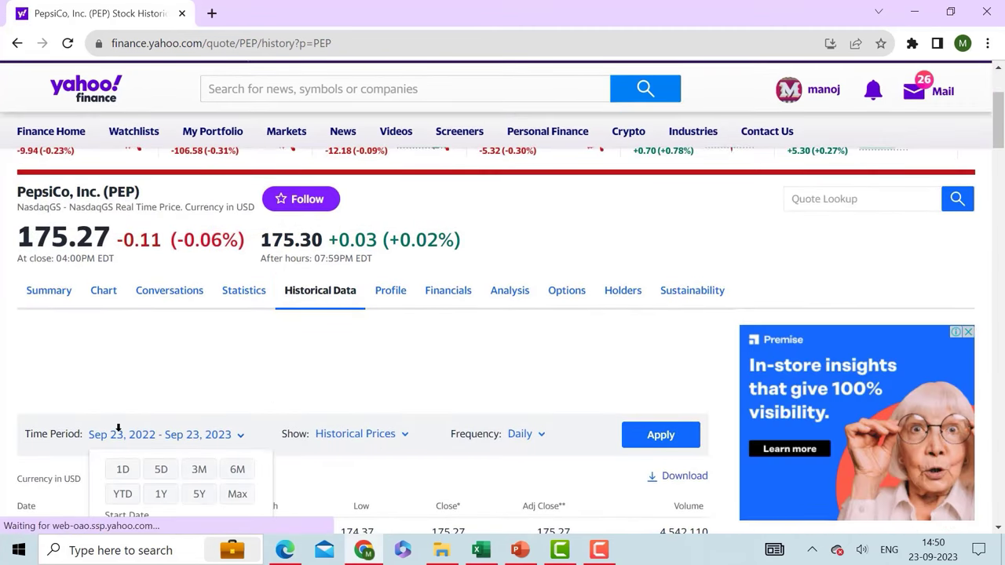
scroll(157, 405, "down", 2)
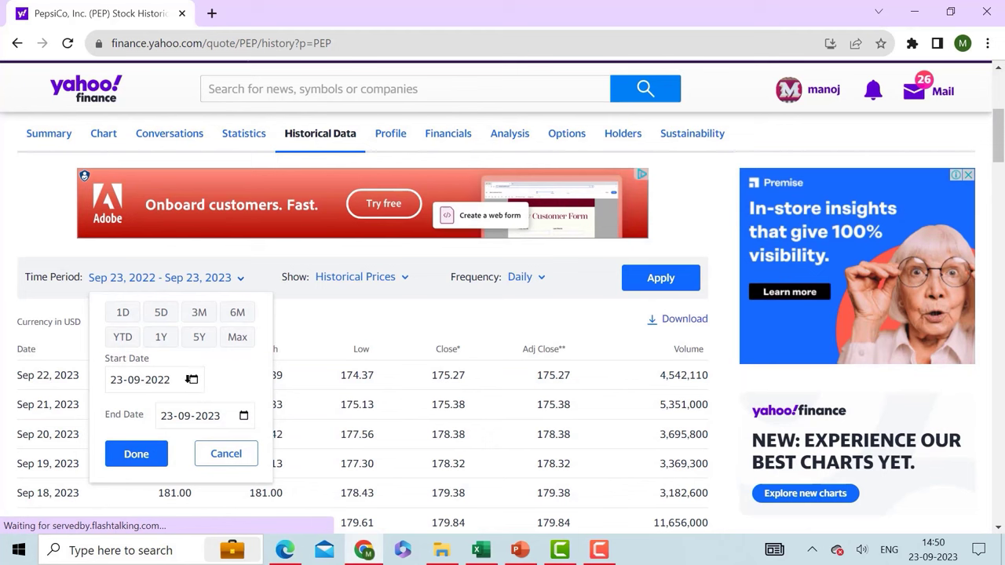
left_click(192, 379)
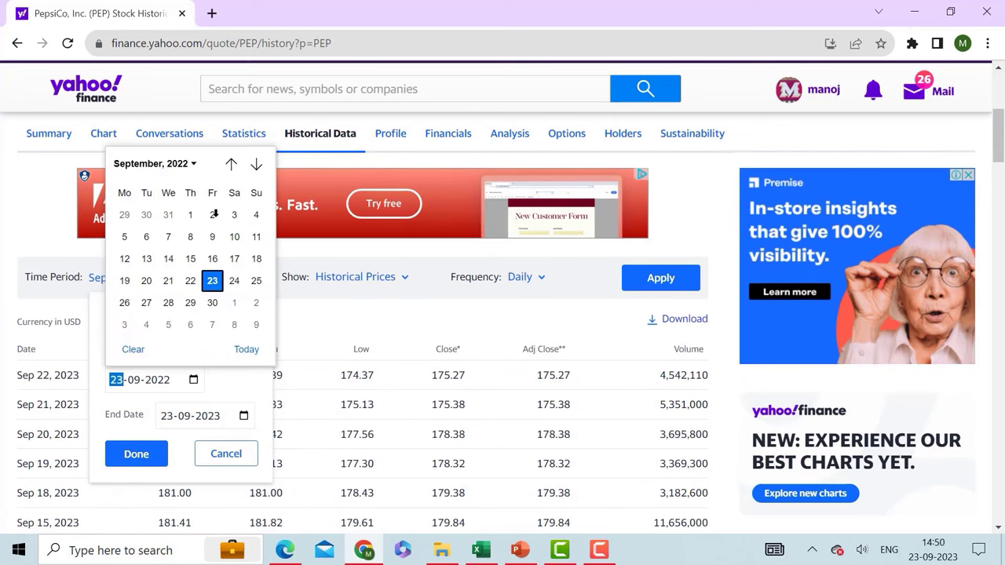
left_click(180, 163)
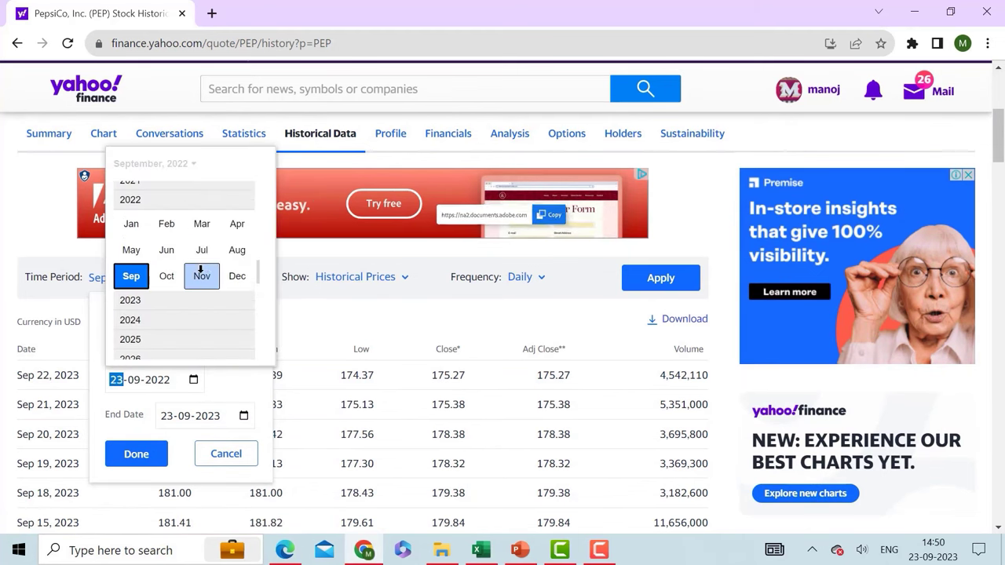
left_click(222, 276)
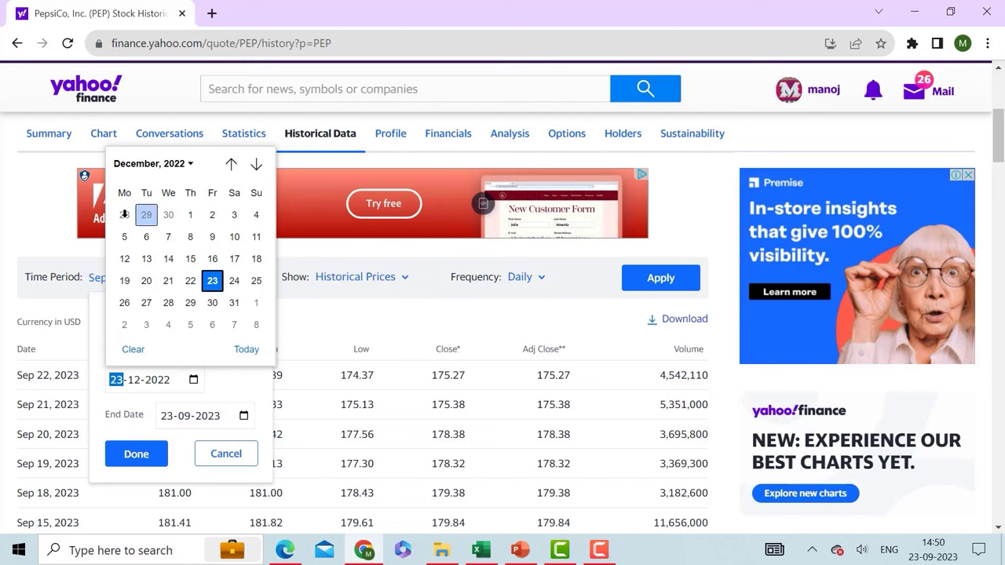
left_click(190, 215)
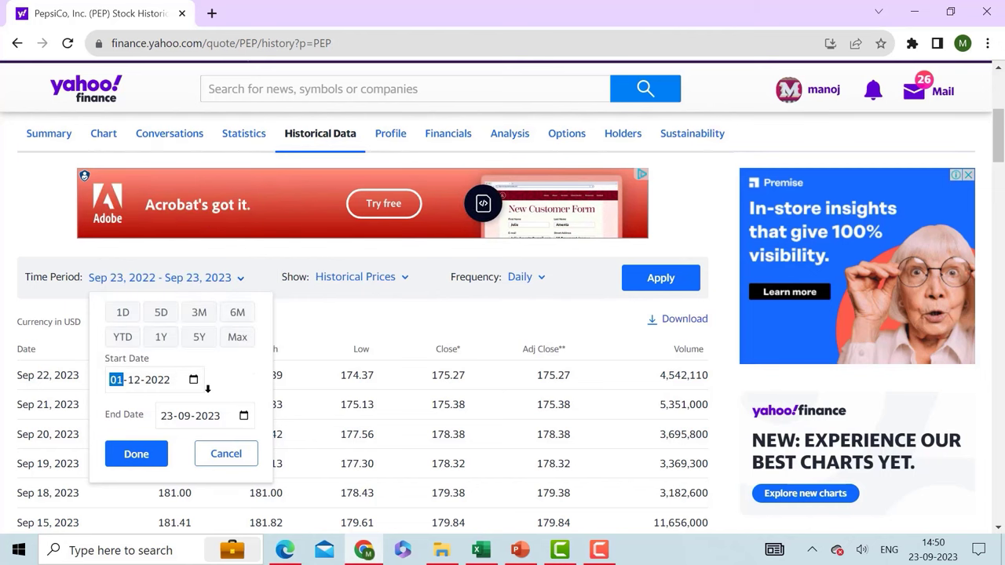
Step: Set the end date of the historical price period to 31-12-2022 and apply the date range
left_click(243, 416)
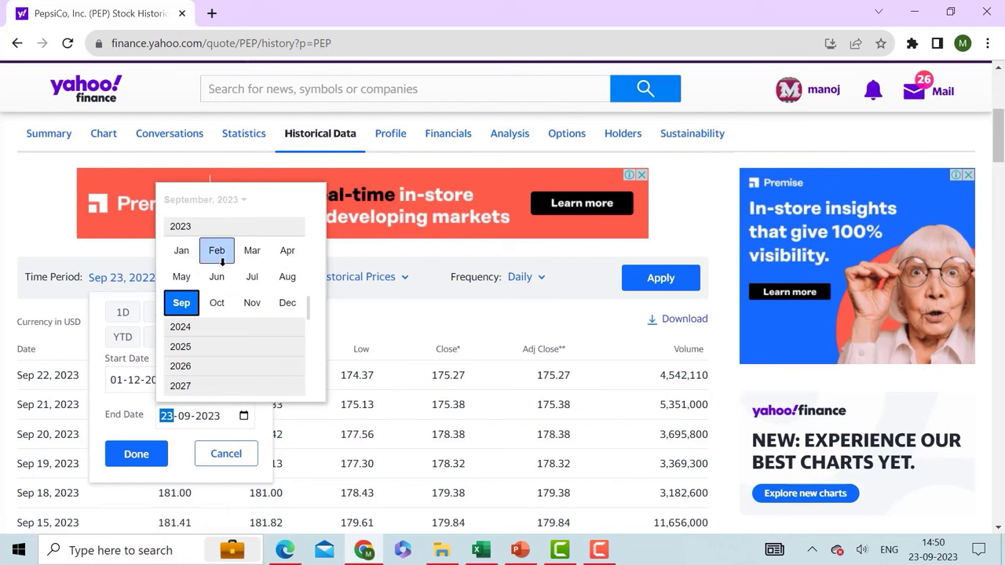
left_click(288, 303)
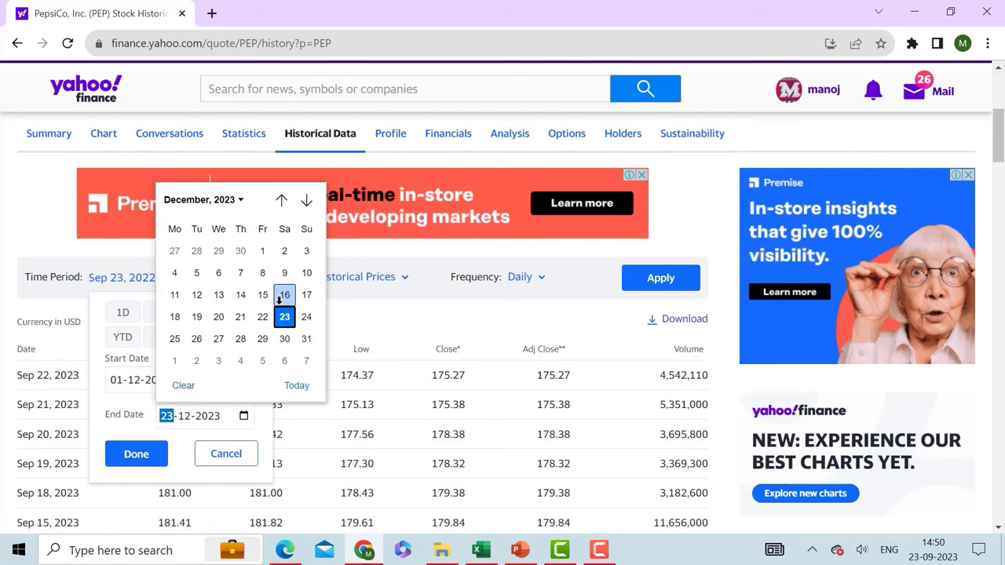
left_click(207, 196)
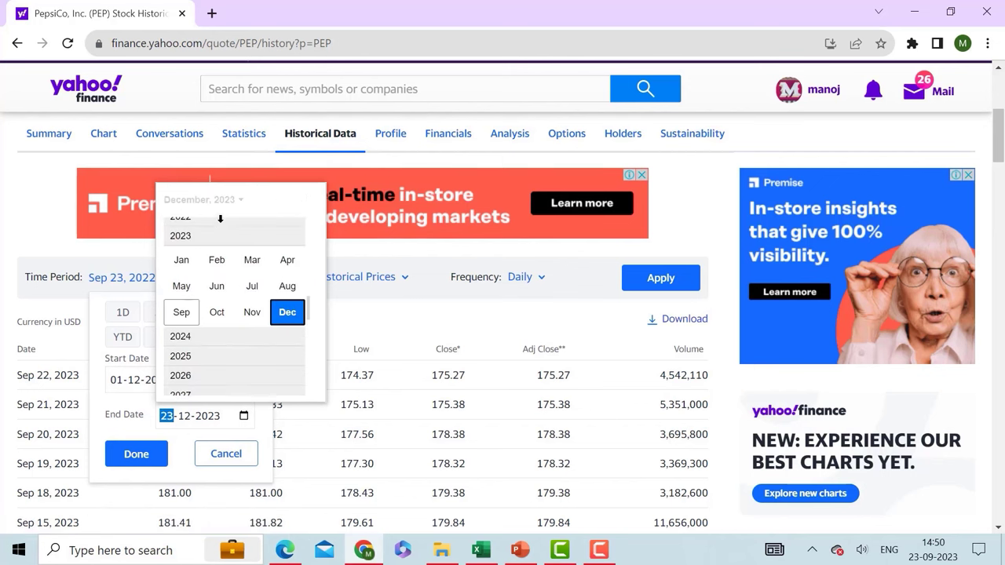
left_click(218, 218)
left_click(278, 300)
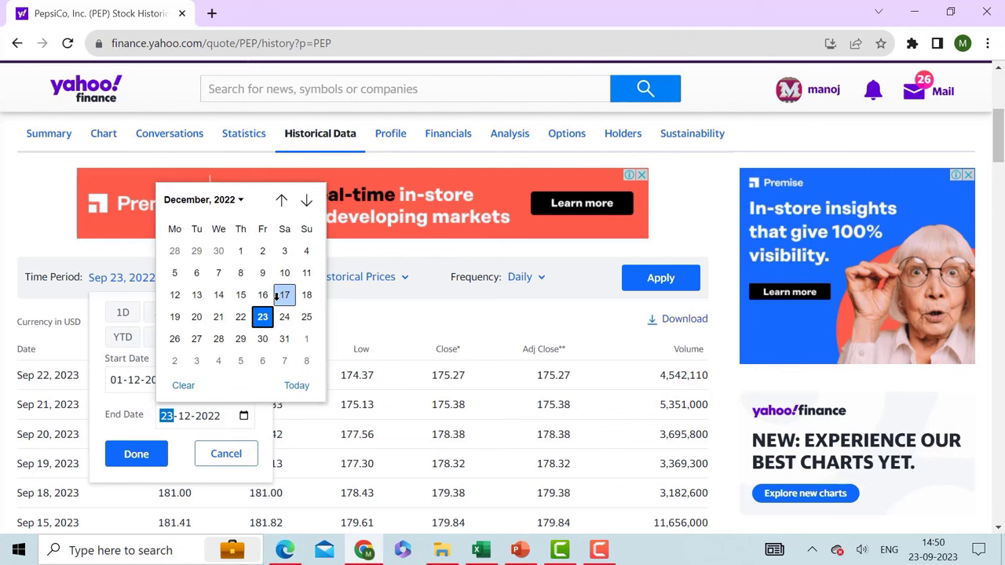
left_click(284, 333)
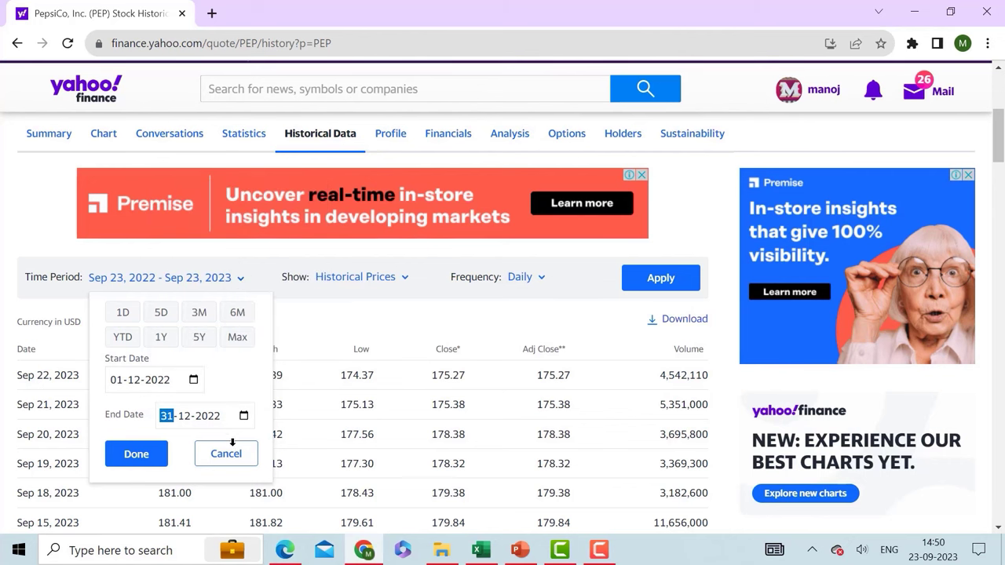
left_click(147, 453)
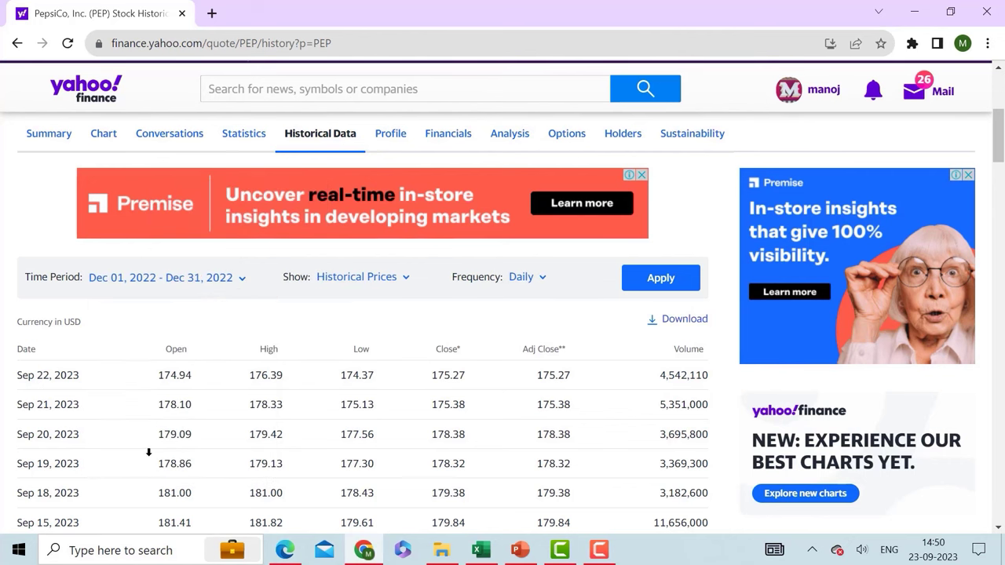
left_click(663, 272)
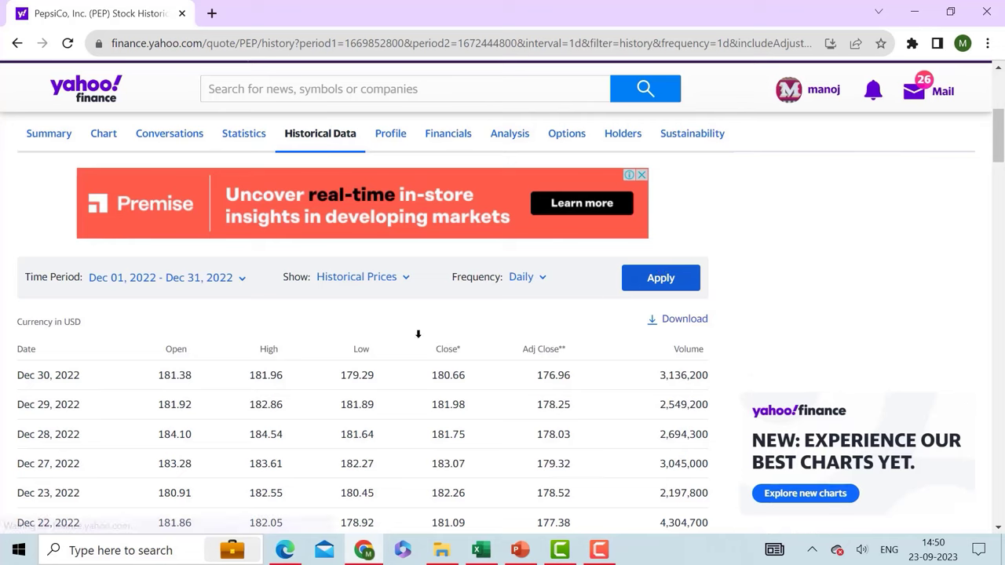
Step: Examine PepsiCo's opening and closing prices for Dec 30, 2022 in the historical price table
scroll(29, 275, "down", 1)
left_click_drag(19, 296, 176, 297)
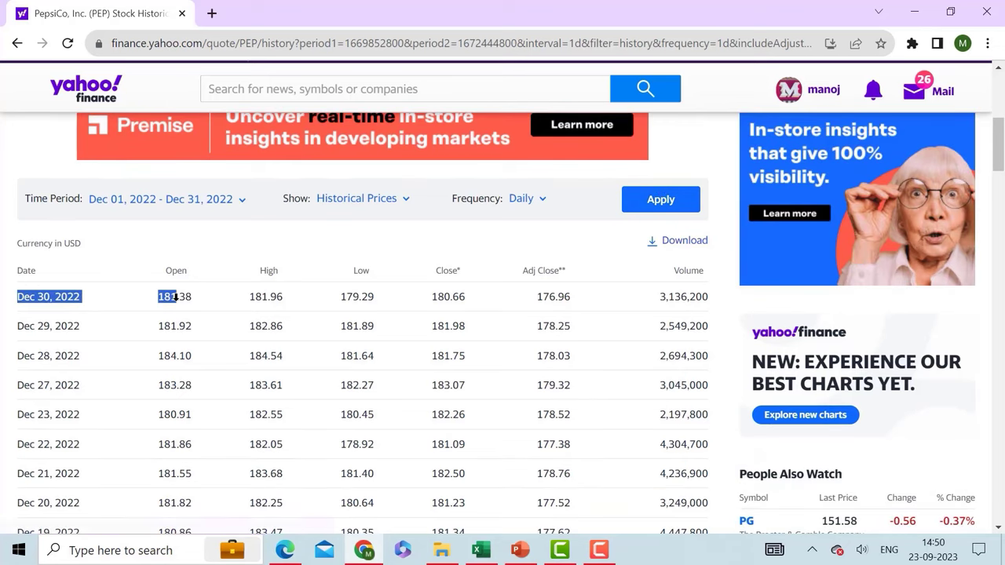
left_click(157, 300)
left_click_drag(159, 296, 195, 297)
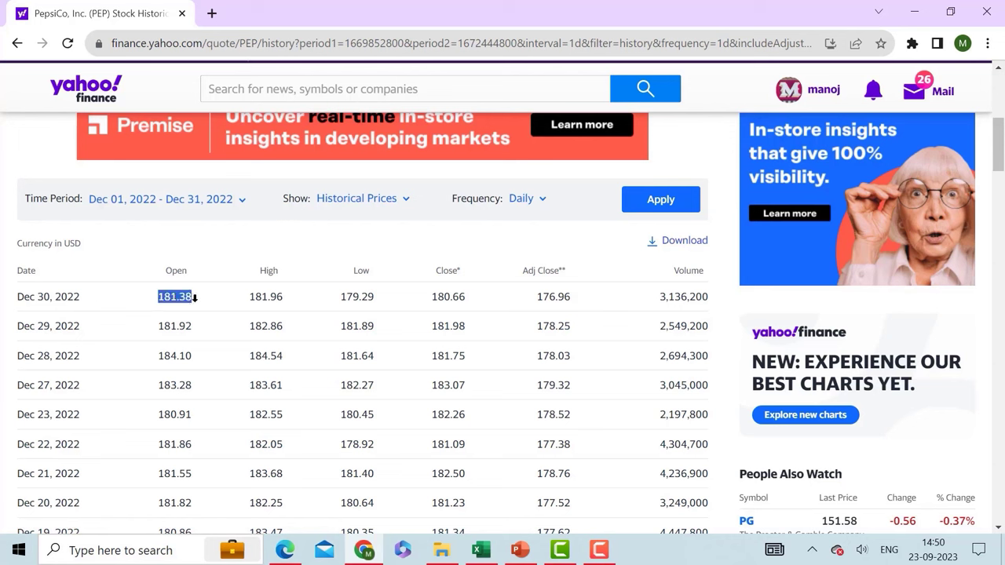
left_click_drag(429, 292, 477, 296)
left_click(427, 296)
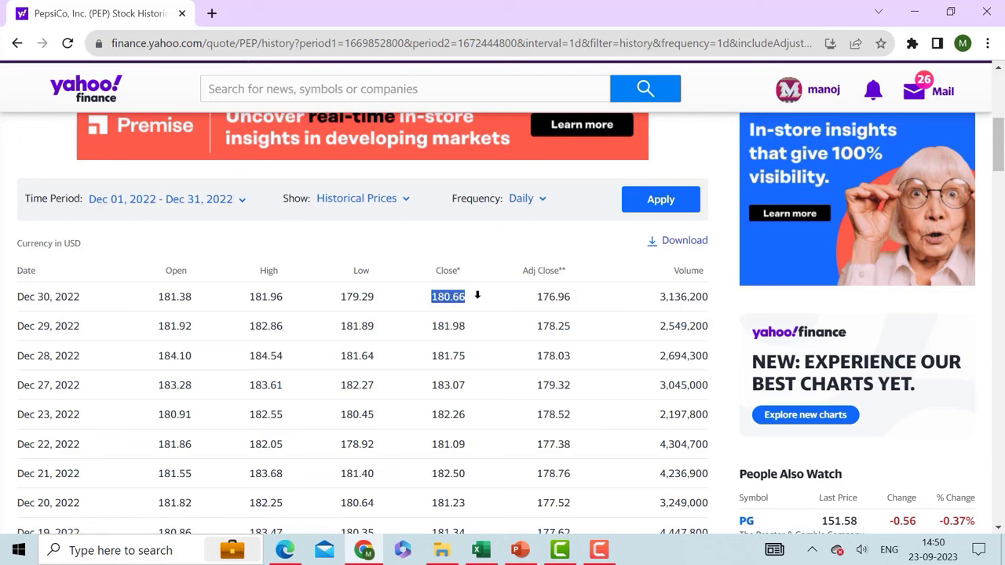
Step: Switch back to the Excel DCF sheet and enter 180.66 in D54 as the CMP of Pepsico
left_click(481, 550)
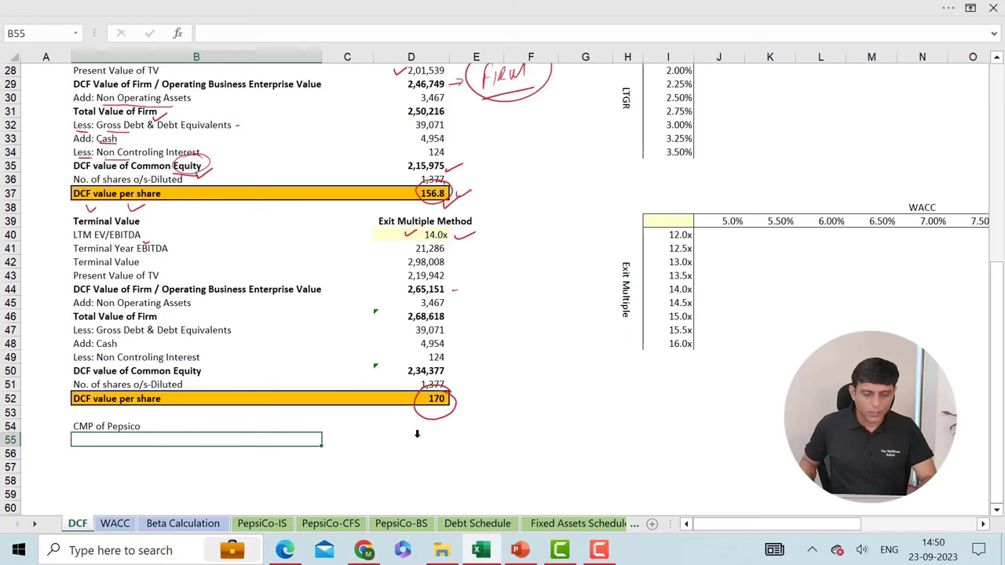
left_click(420, 431)
type("180.")
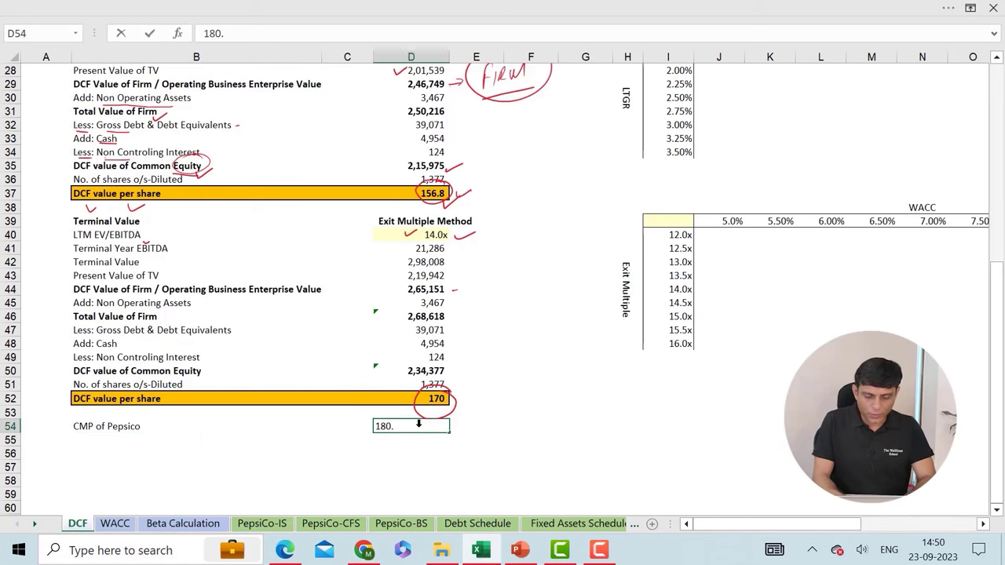
type("66")
key("Return")
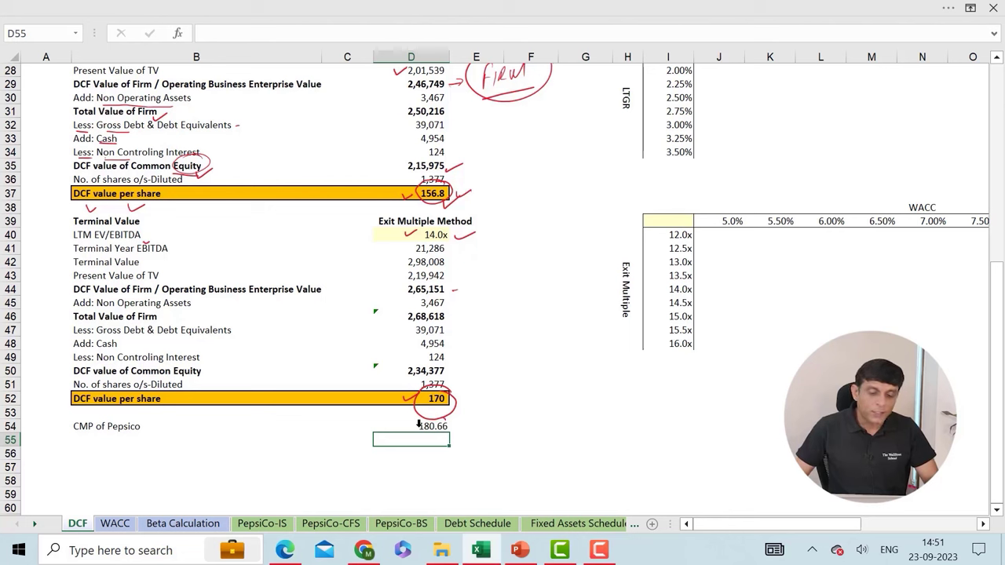
Step: Compare the CMP of Pepsico in D54 with the exit multiple DCF value per share in D52
mouse_move(419, 431)
left_mouse_down()
mouse_move(457, 430)
mouse_move(424, 416)
left_mouse_up()
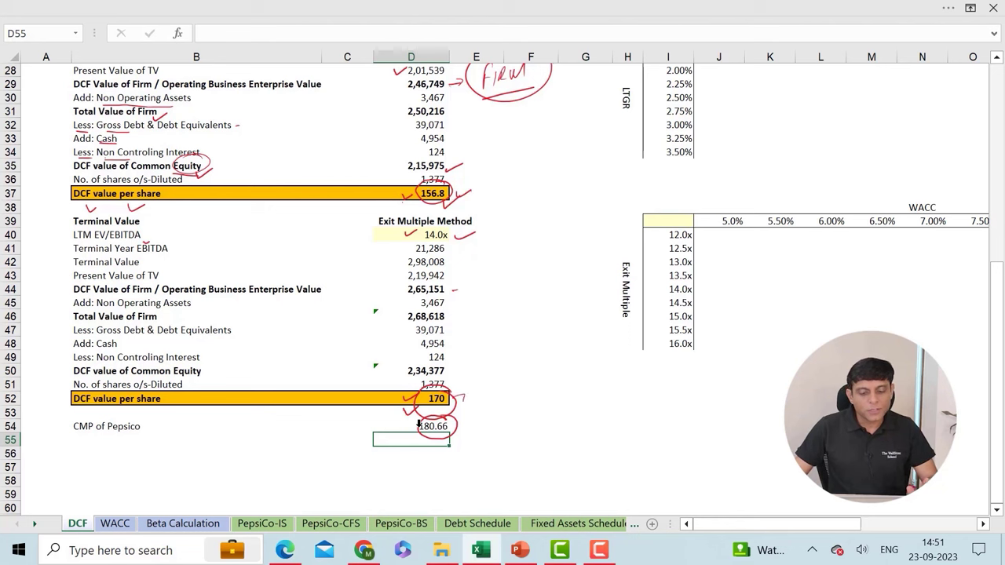
left_click_drag(464, 397, 458, 431)
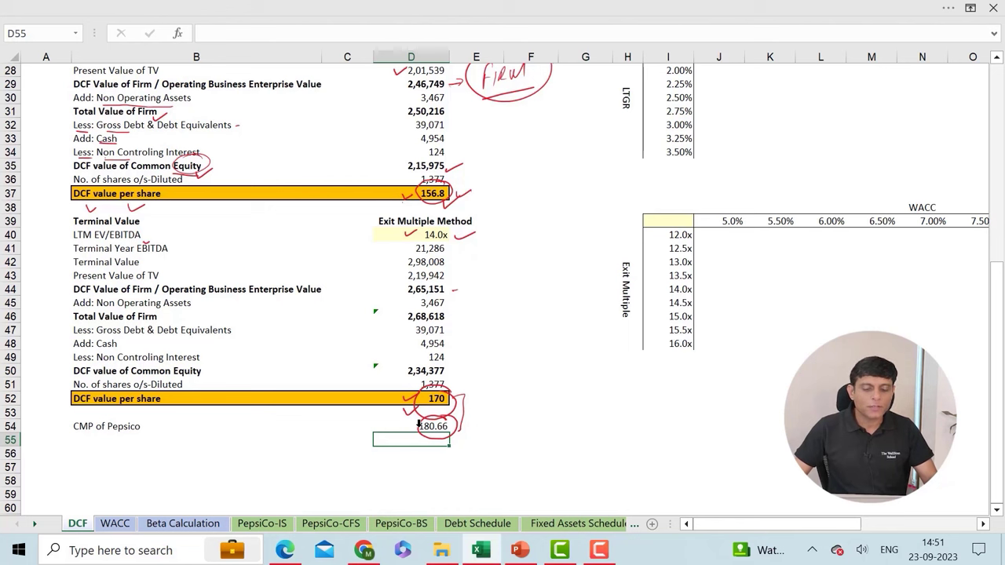
left_click_drag(450, 428, 477, 420)
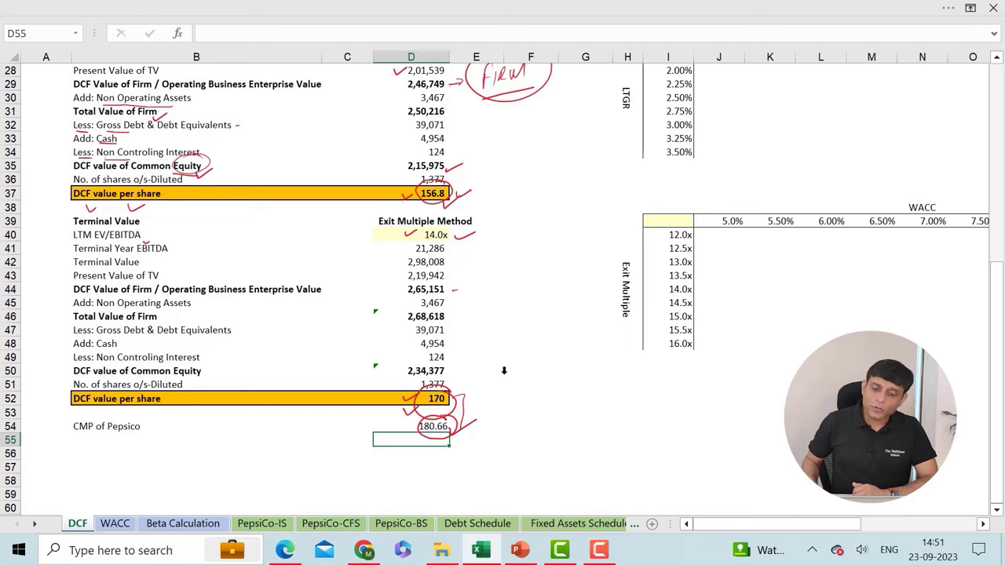
Step: Link I25, the corner cell of the LTGR versus WACC table, to the Gordon growth value per share with =D37
scroll(498, 405, "up", 2)
left_click(394, 280)
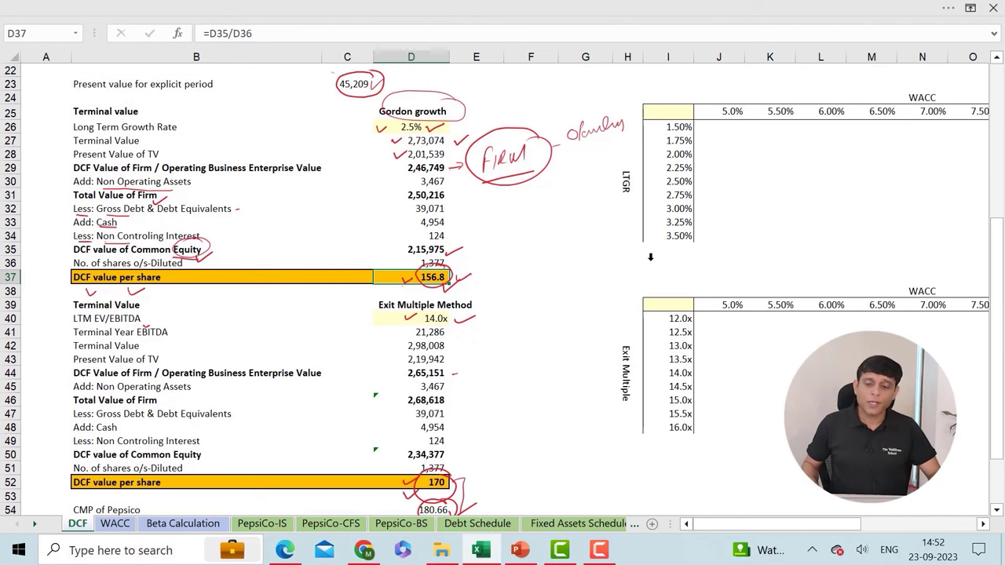
scroll(982, 524, "right", 5)
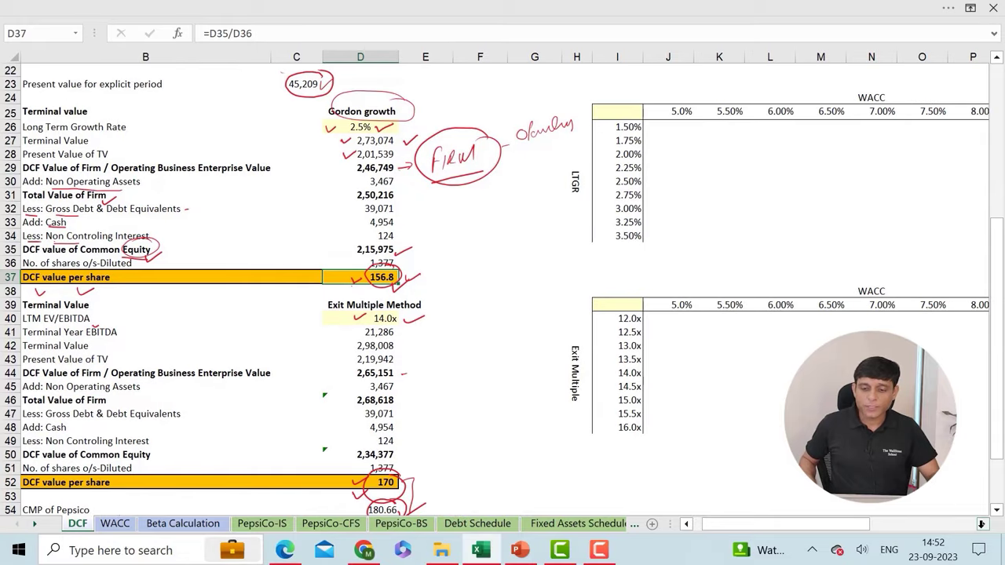
scroll(329, 223, "up", 2)
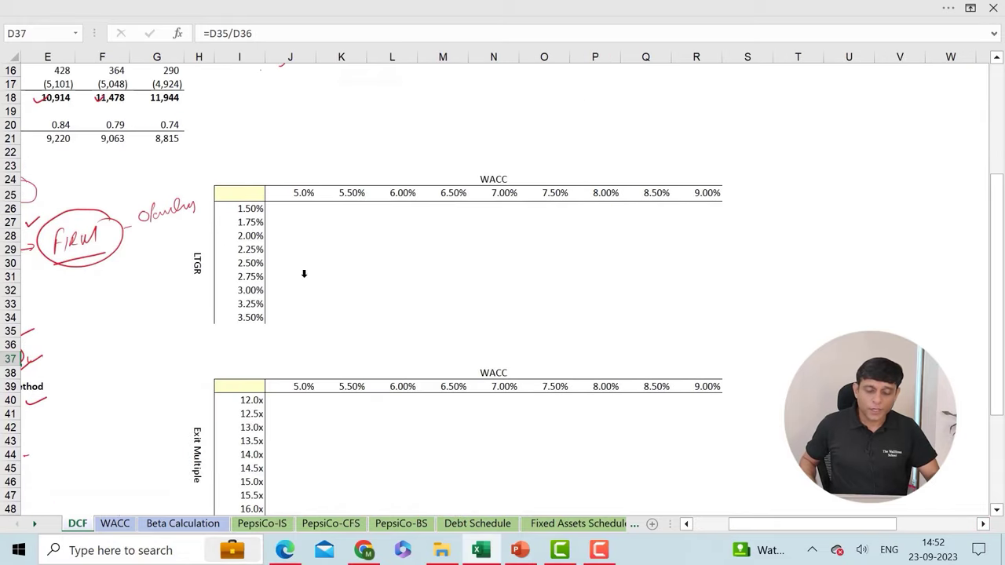
scroll(636, 266, "left", 4)
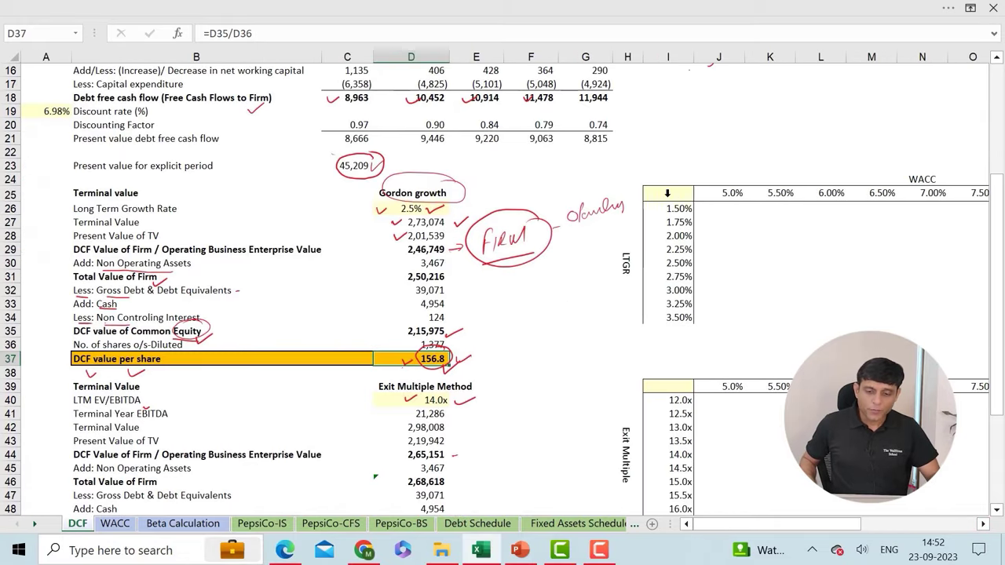
left_click(667, 192)
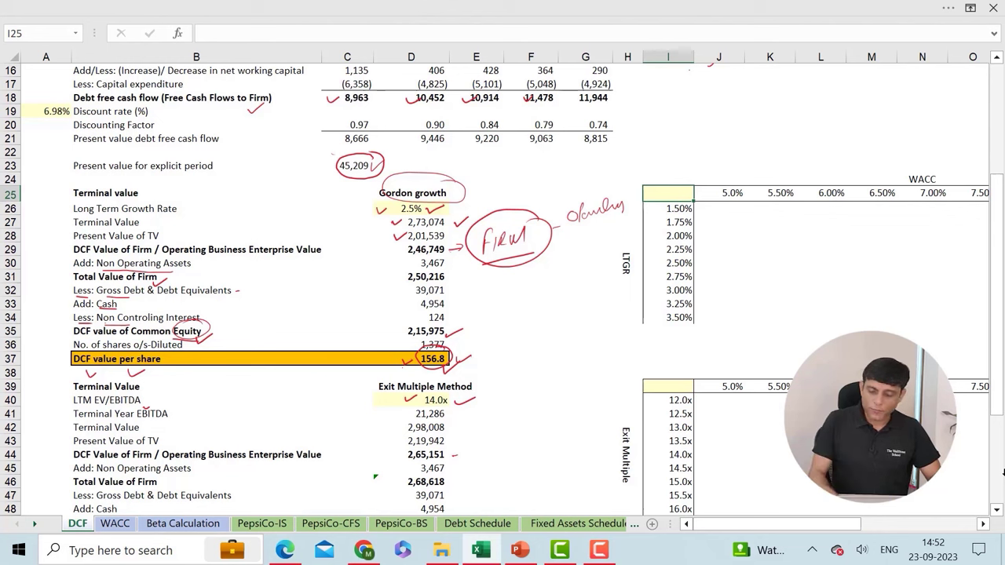
type("=")
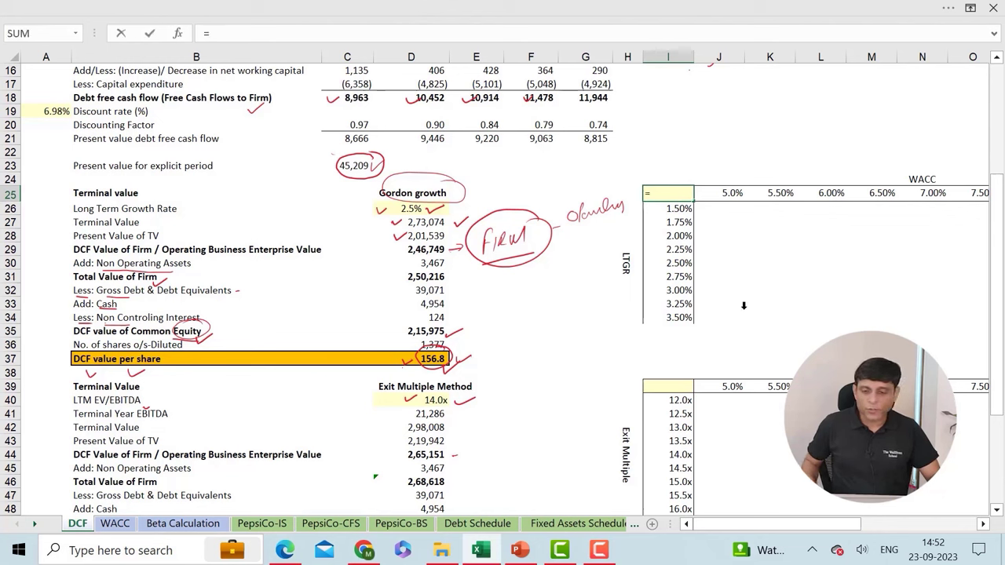
left_click(388, 354)
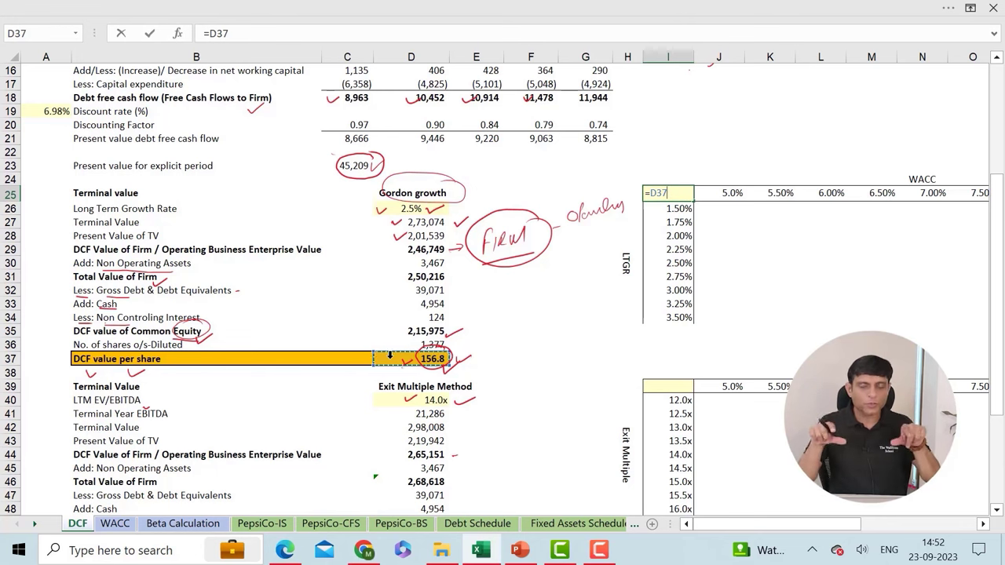
key("Return")
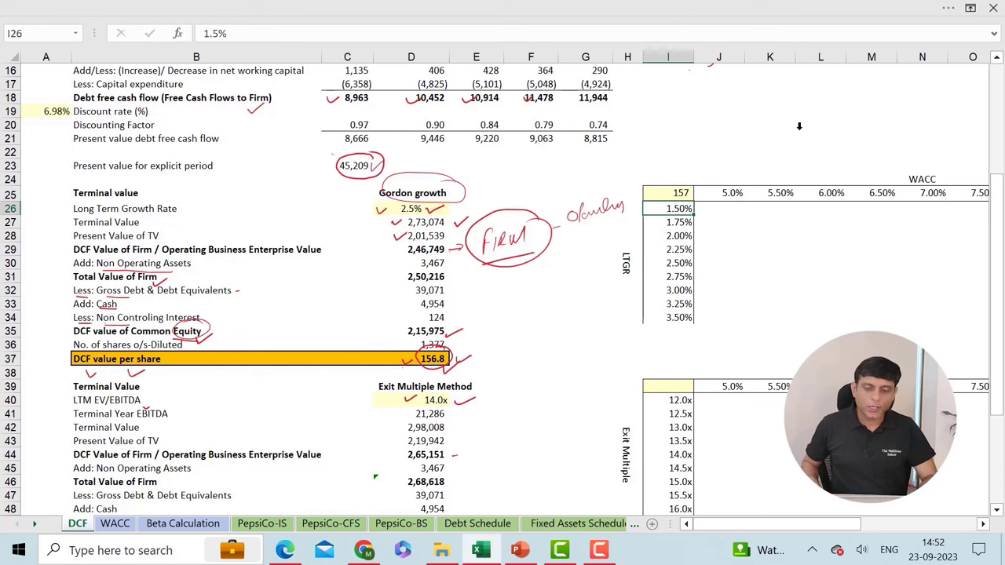
Step: Start a what-if Data Table on the LTGR versus WACC grid I25:R34
key("Up")
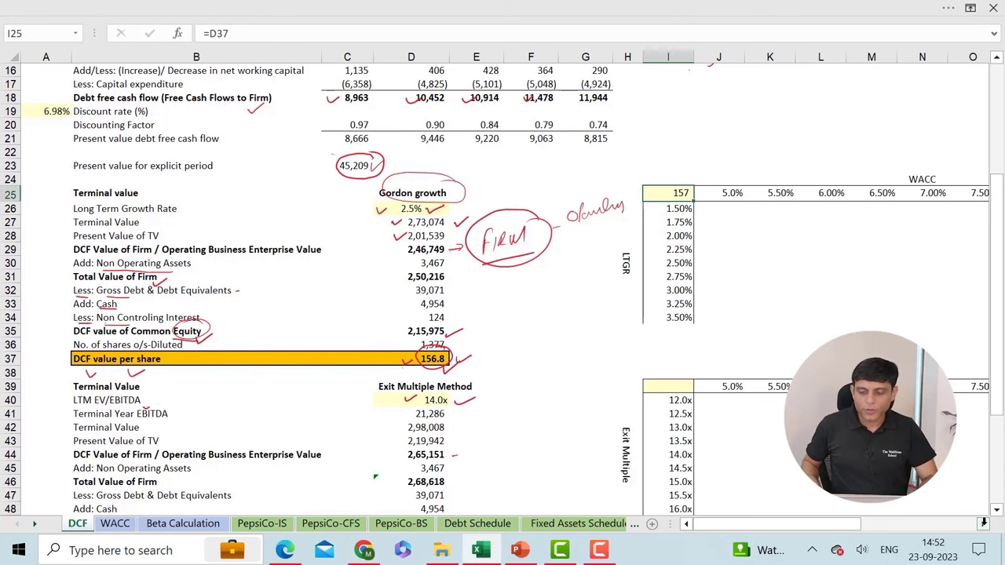
scroll(974, 522, "right", 3)
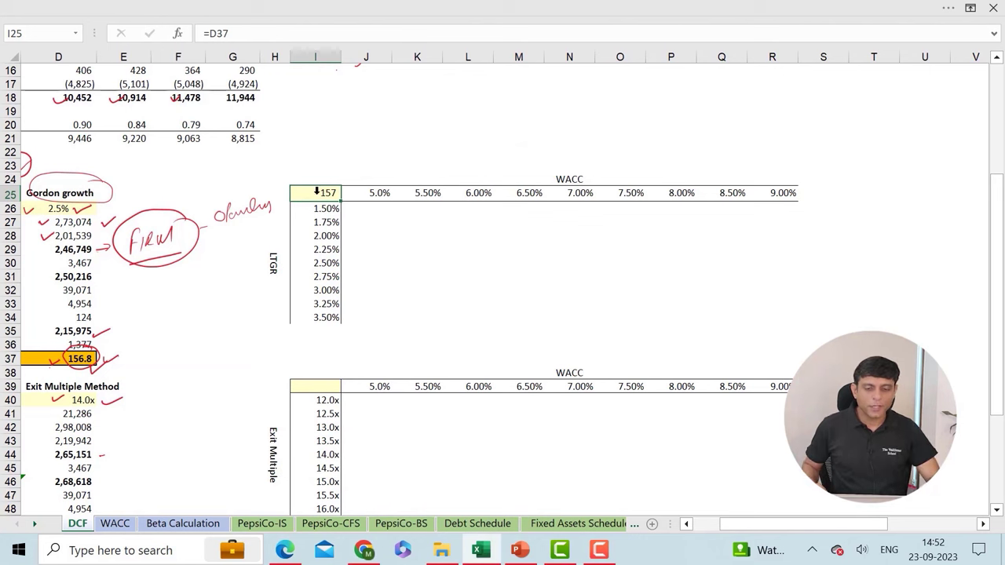
left_click_drag(317, 192, 759, 310)
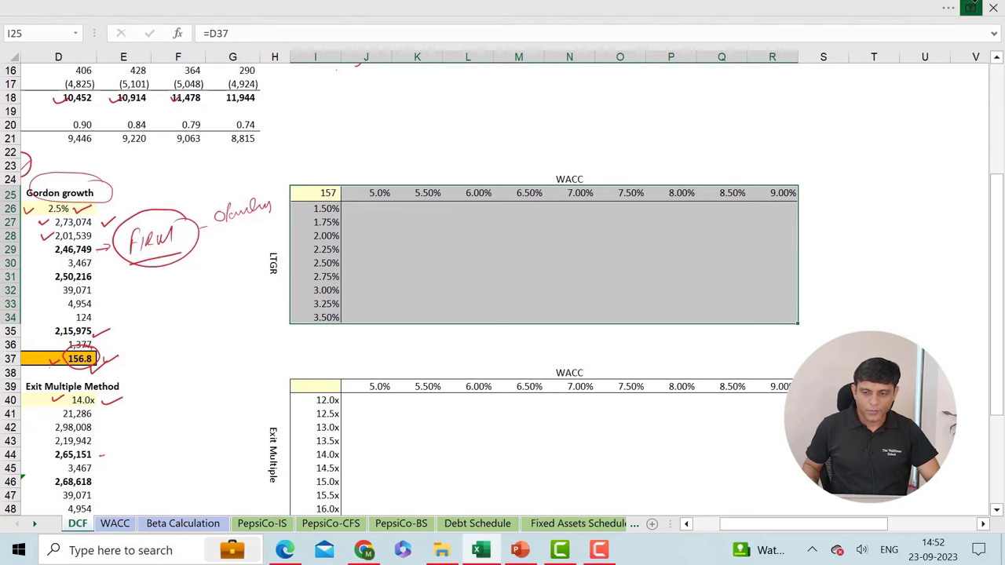
left_click(970, 7)
left_click(942, 134)
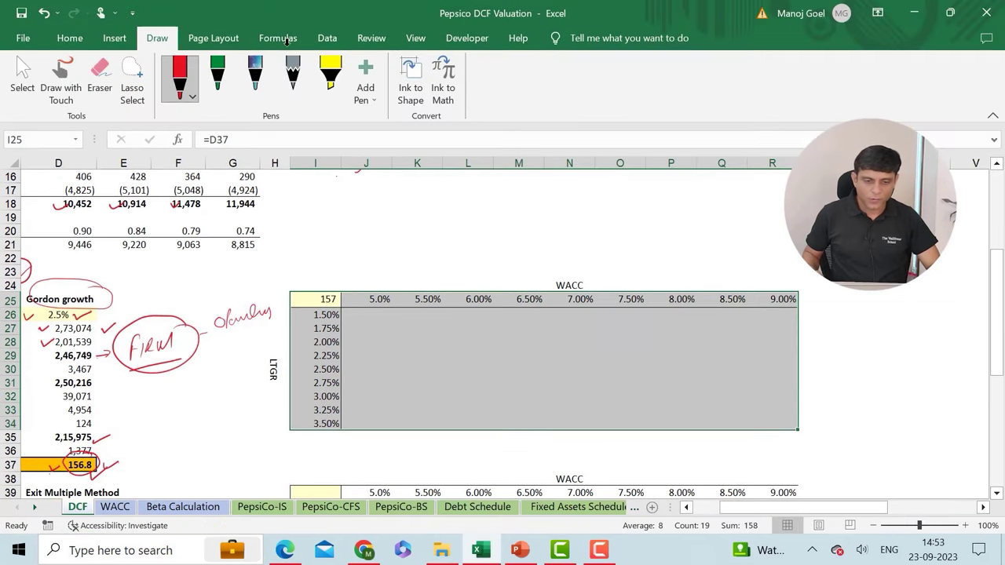
left_click(314, 38)
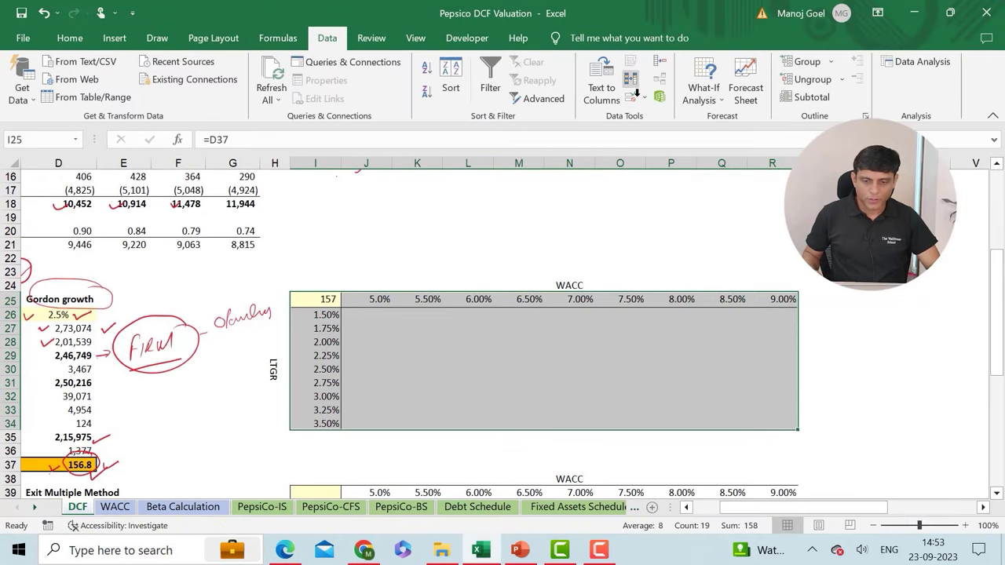
left_click(706, 95)
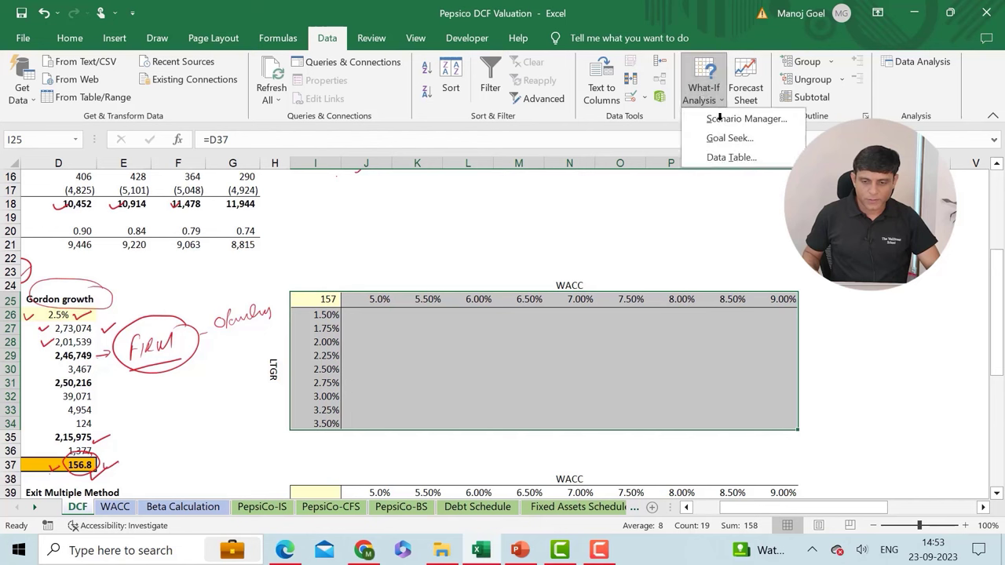
left_click(732, 156)
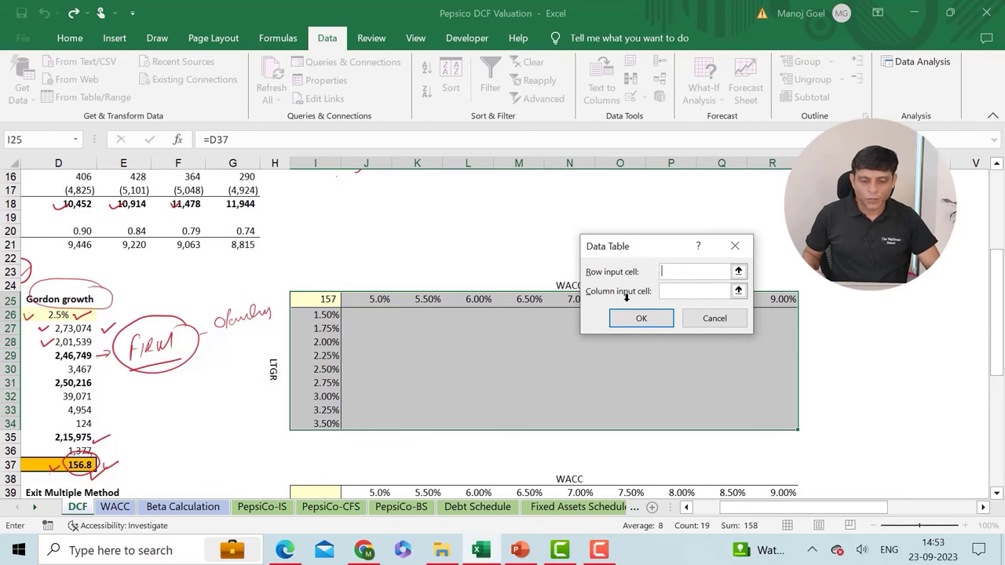
Step: Create the data table with the discount rate A19 as row input cell and the long-term growth rate D26 as column input cell
left_click_drag(661, 244, 693, 375)
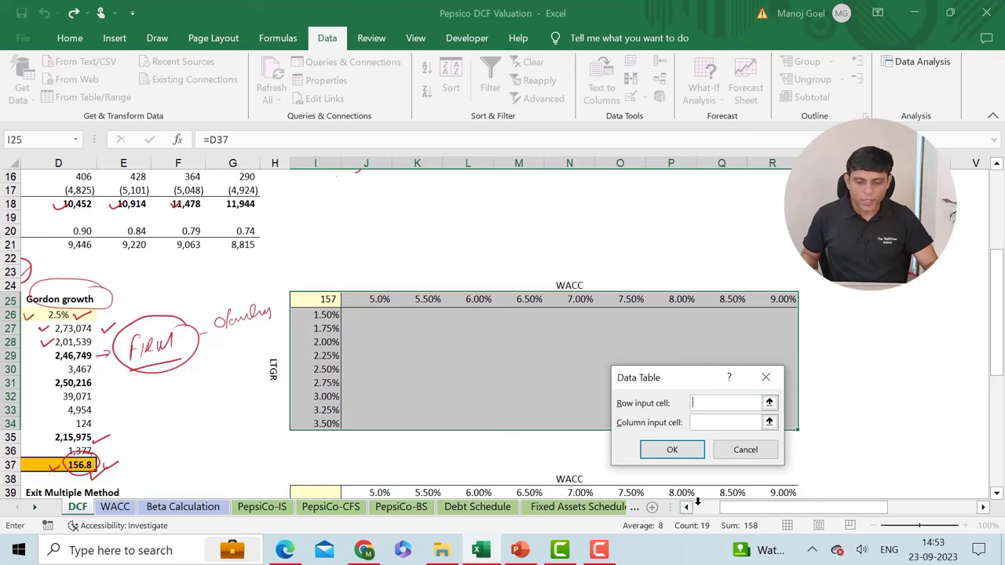
scroll(505, 334, "left", 5)
left_click(57, 216)
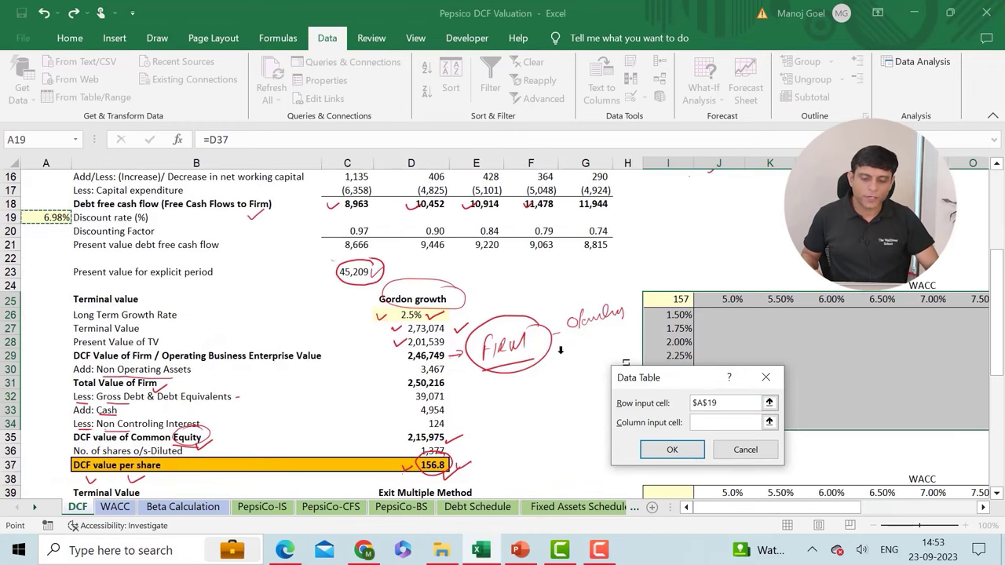
left_click(714, 416)
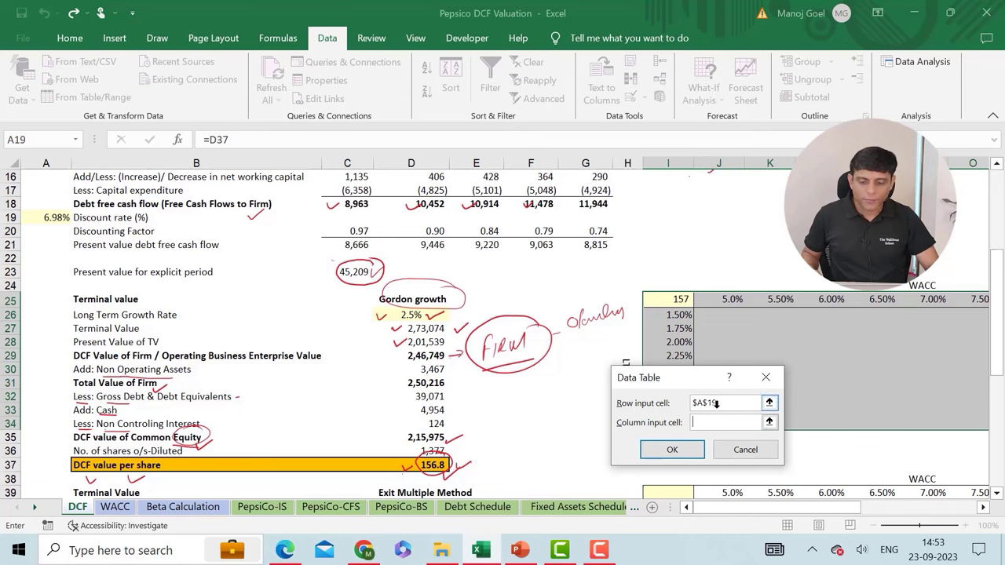
left_click_drag(685, 376, 671, 153)
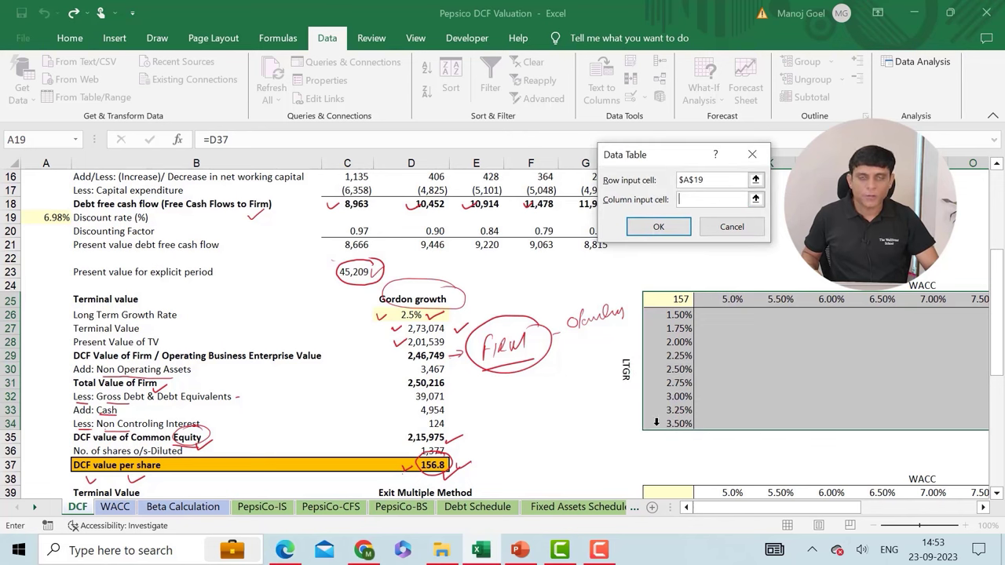
left_click(399, 313)
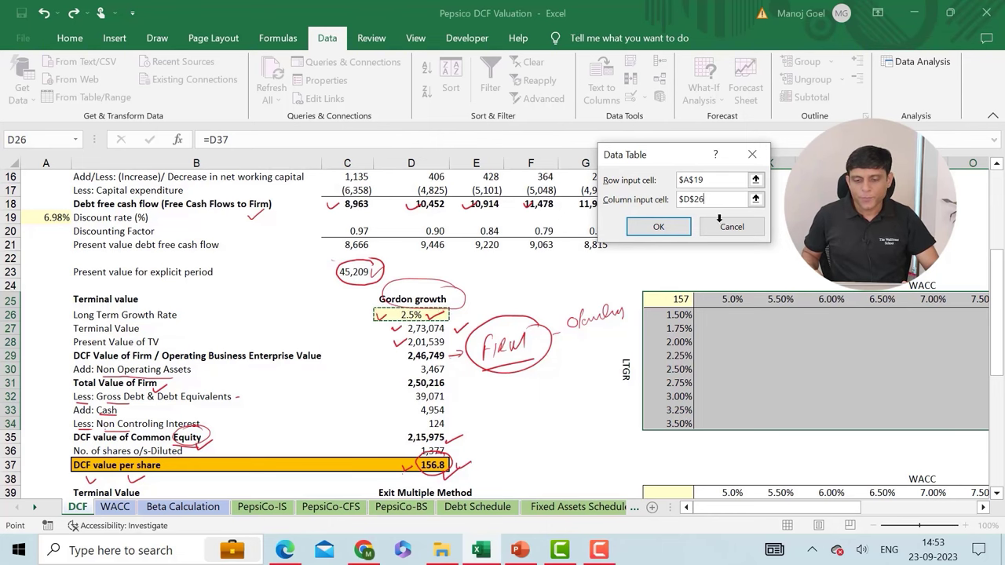
left_click(667, 225)
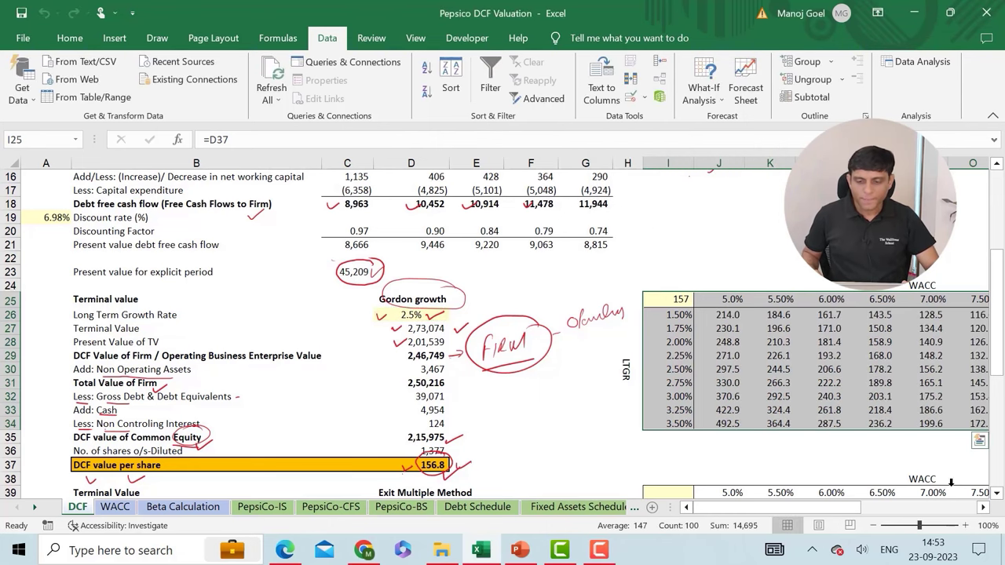
Step: Examine the LTGR versus WACC table's axes and values, comparing its 7.00% WACC and 2.50% LTGR headings with the discount rate in A19
key("ctrl+shift+Right")
key("ctrl+shift+Down")
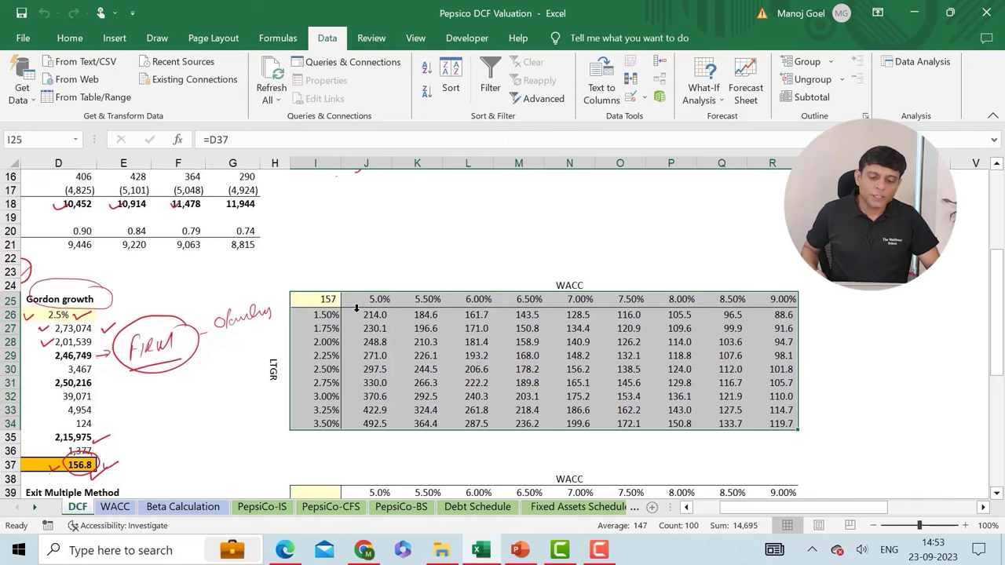
left_click_drag(360, 299, 730, 318)
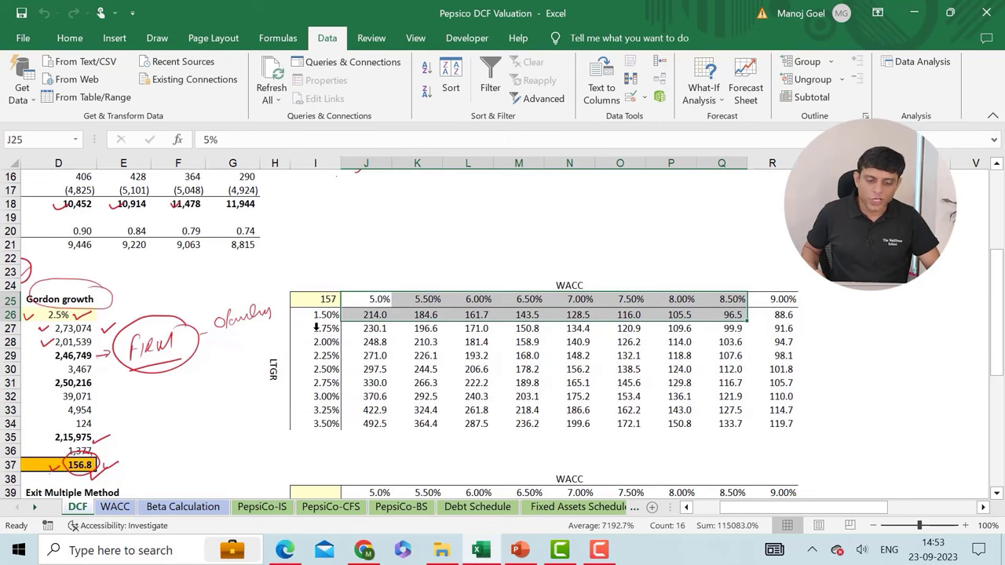
left_click_drag(314, 314, 311, 416)
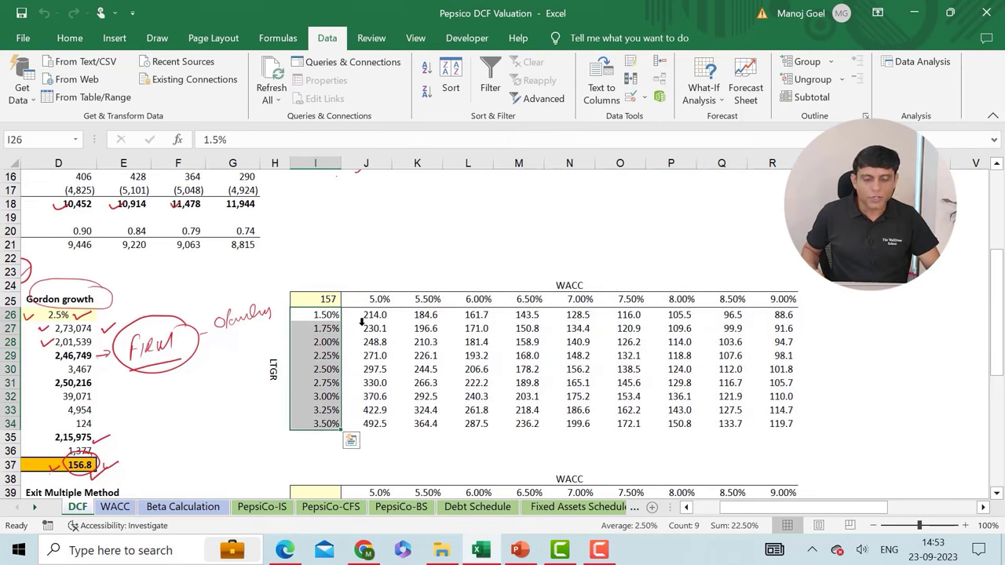
left_click_drag(366, 314, 775, 399)
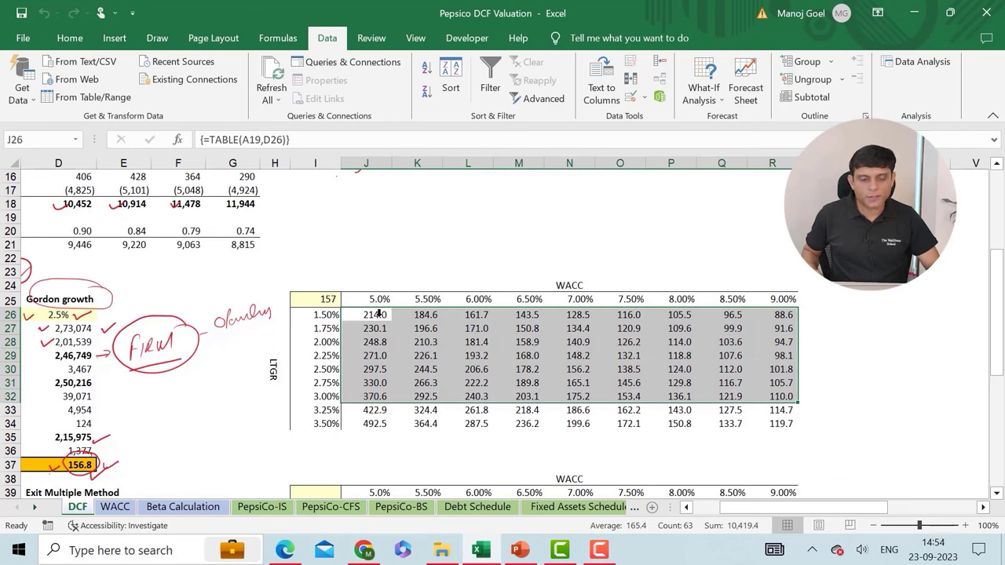
left_click(588, 295)
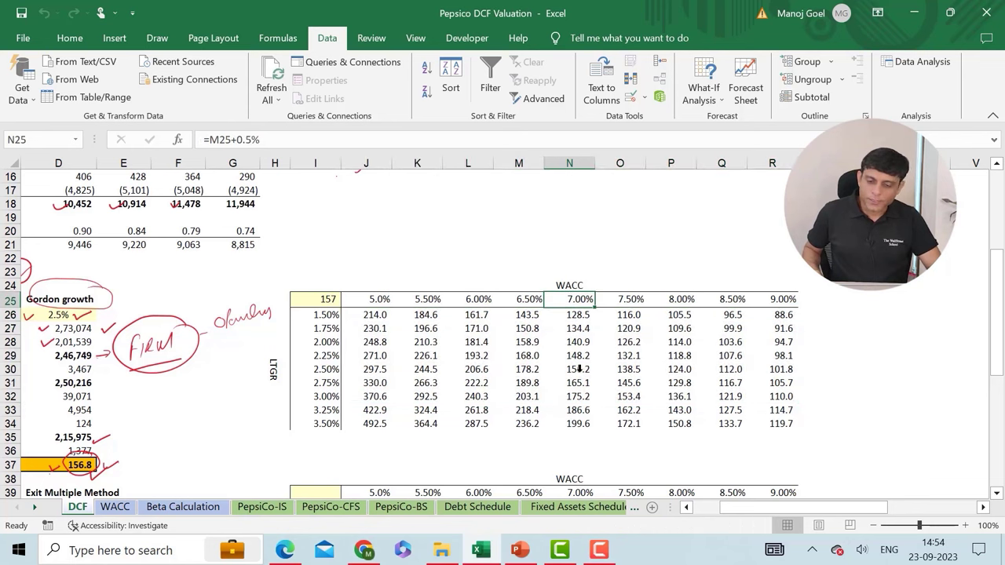
scroll(503, 329, "left", 3)
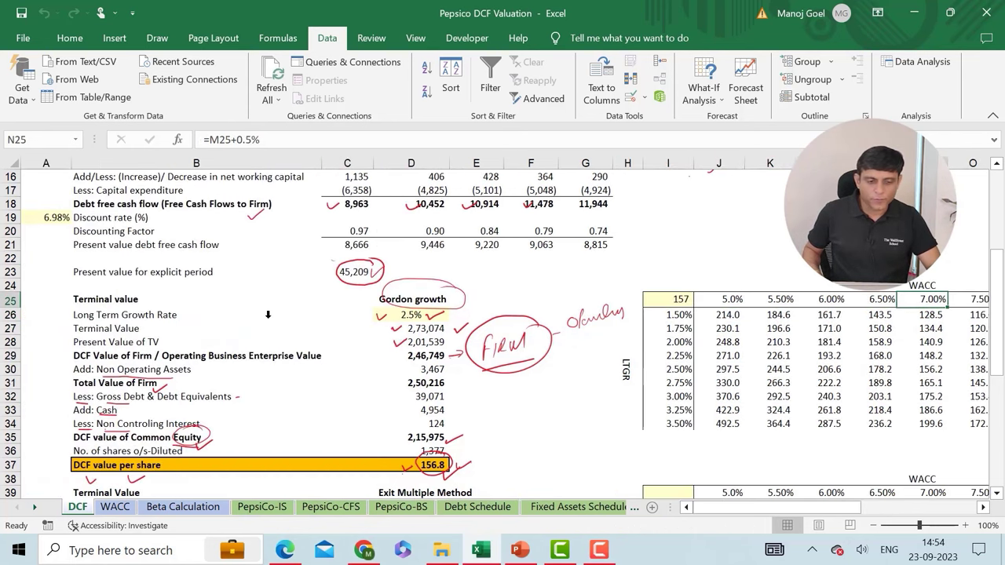
scroll(503, 330, "up", 2)
left_click(40, 299)
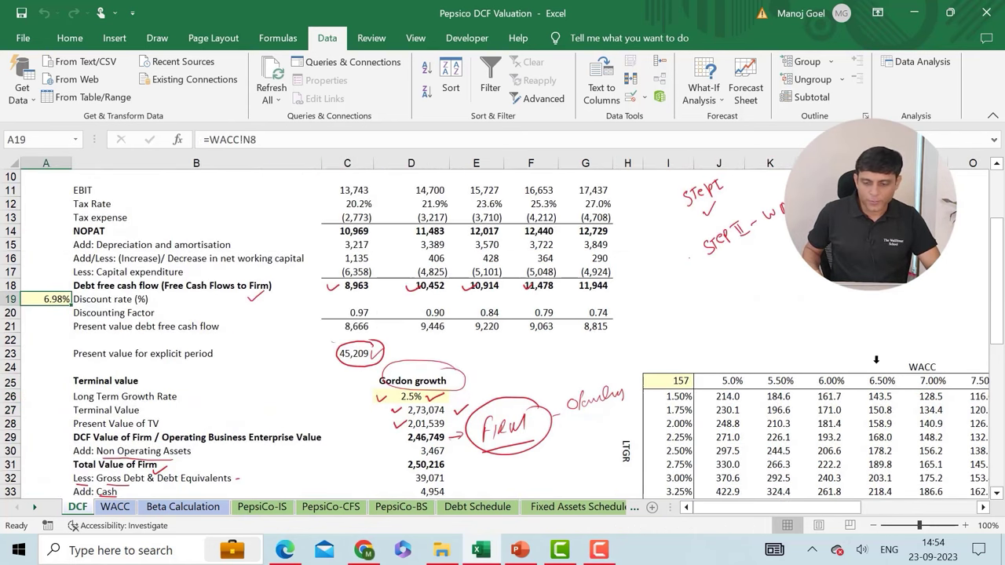
left_click(919, 378)
scroll(919, 378, "down", 1)
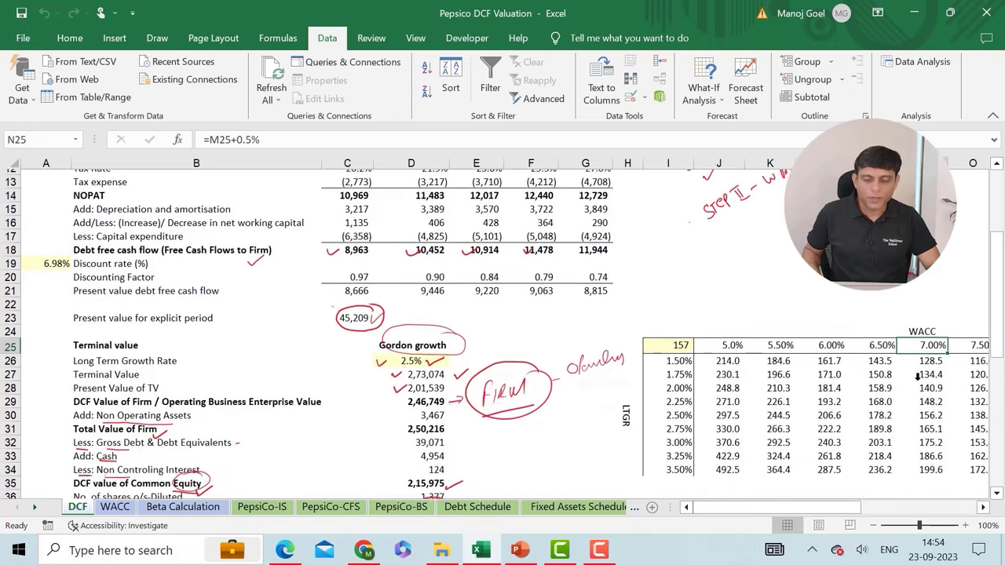
left_click(674, 406)
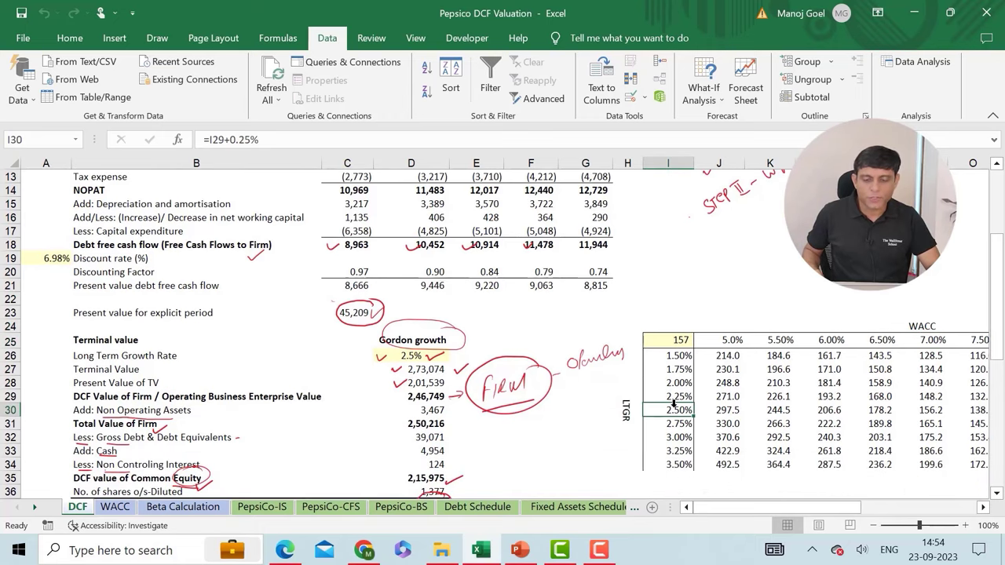
Step: Highlight N30, the value per share at 7.00% WACC and 2.50% LTGR, with a light blue fill
left_click(927, 409)
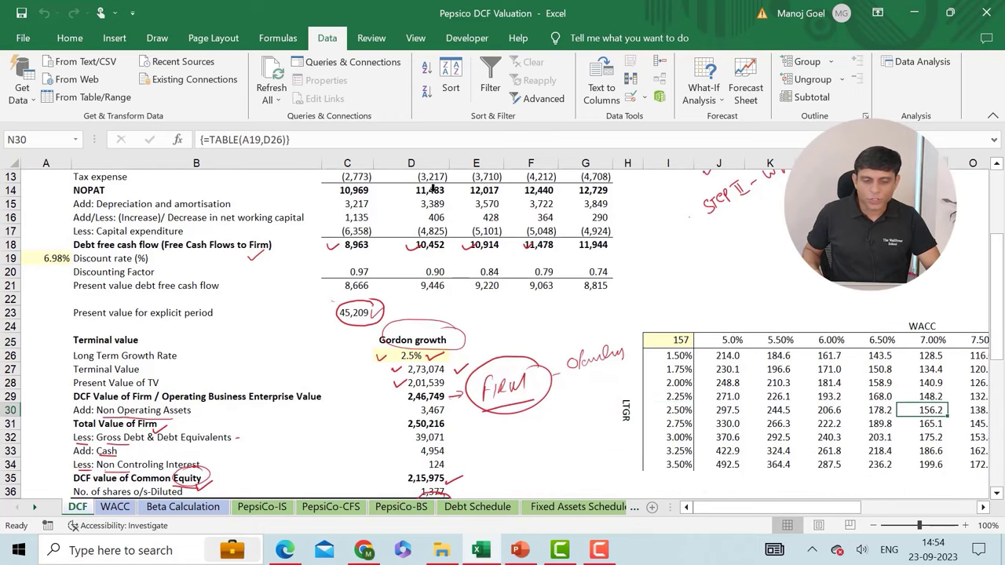
left_click(70, 37)
left_click(204, 92)
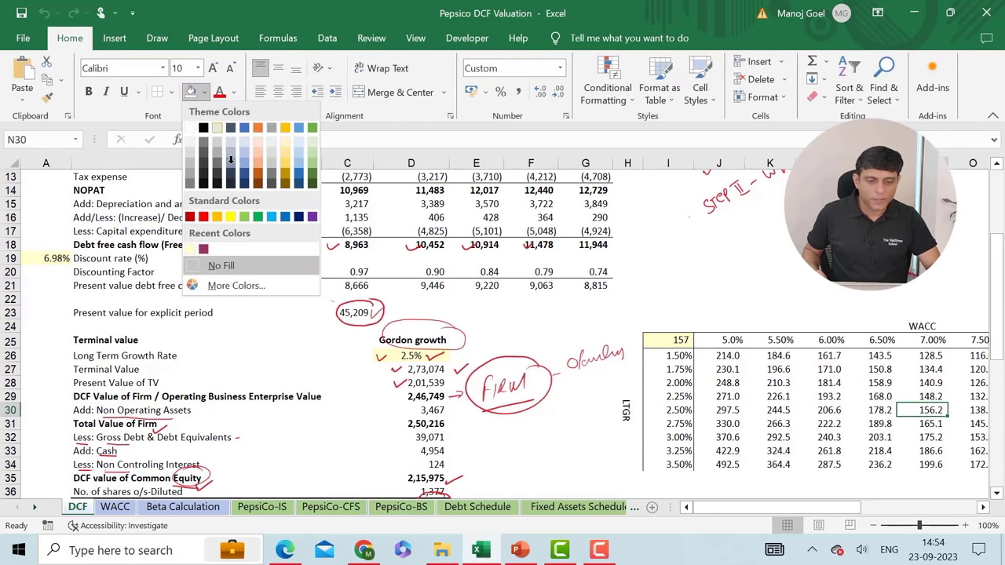
left_click(230, 155)
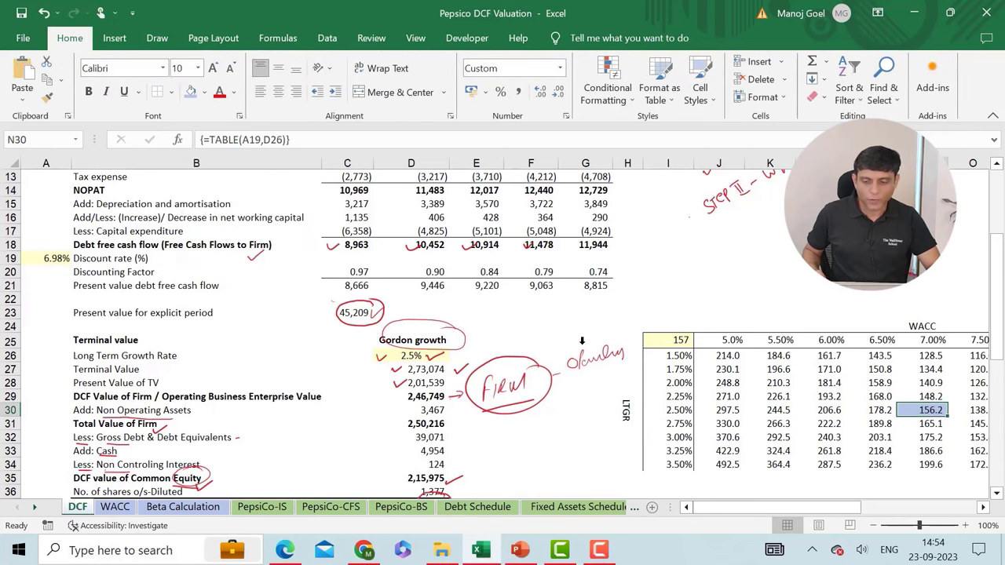
Step: Shade M28:O32, covering WACC from 6.50% to 7.50% and LTGR from 2.00% to 3.00%, with a light gold fill
left_click(981, 507)
left_click(981, 506)
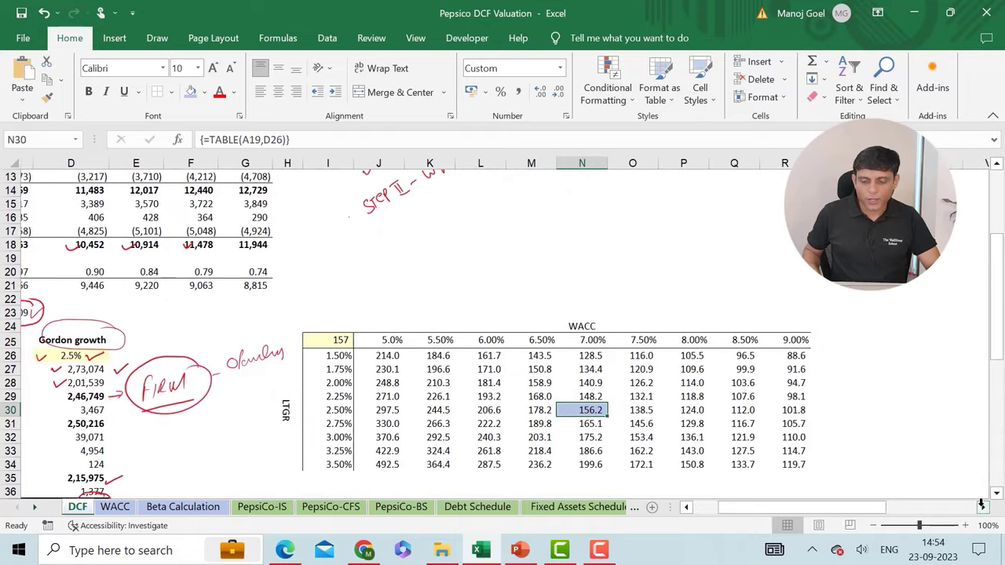
left_click(981, 507)
left_click_drag(527, 339, 632, 334)
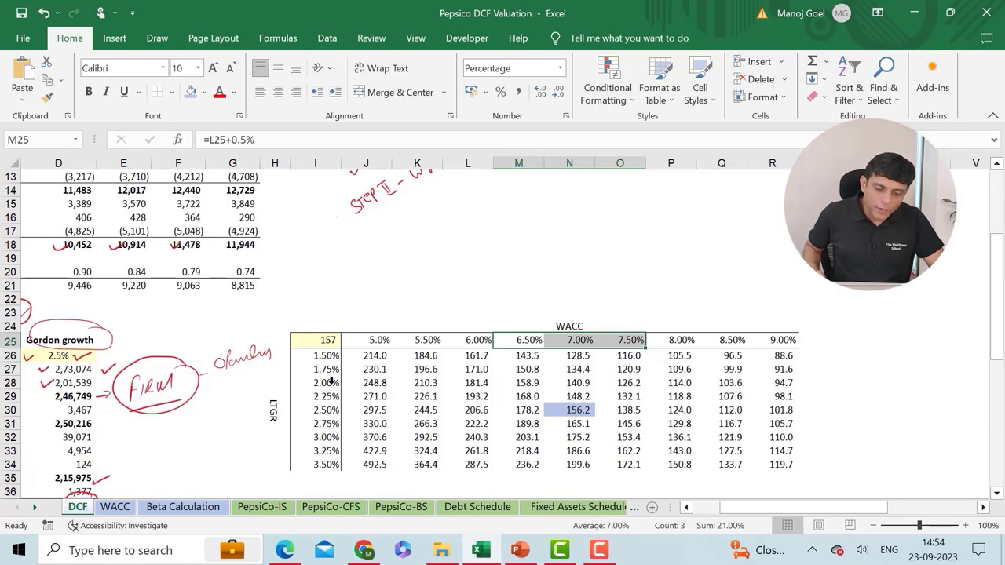
left_click_drag(332, 383, 328, 431)
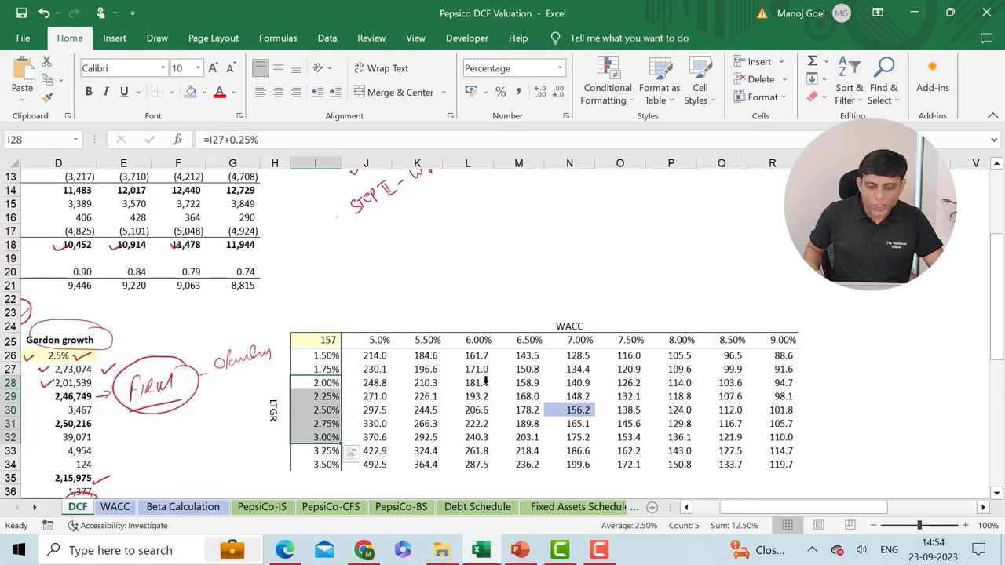
left_click_drag(523, 380, 664, 428)
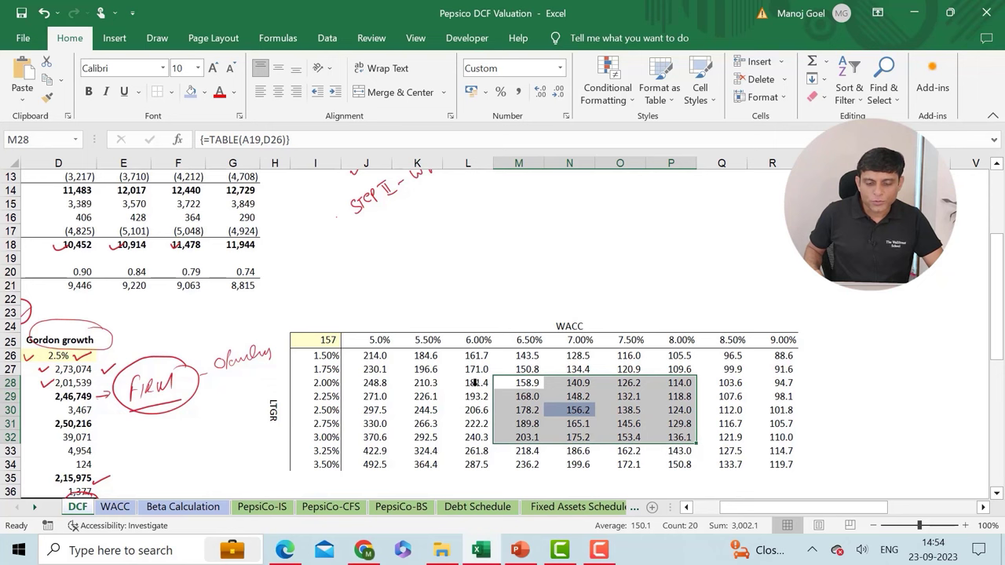
left_click_drag(474, 383, 607, 406)
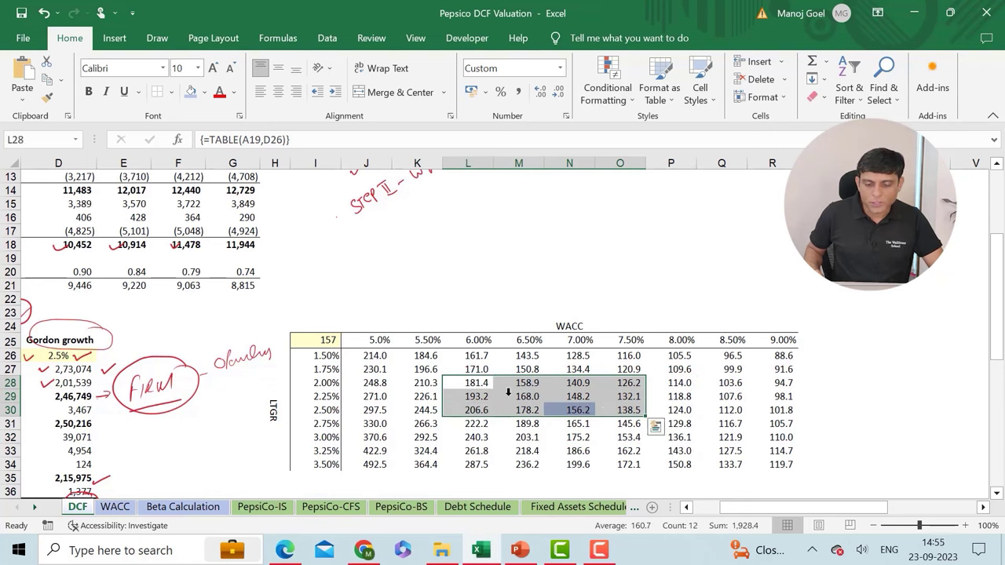
left_click_drag(518, 384, 602, 435)
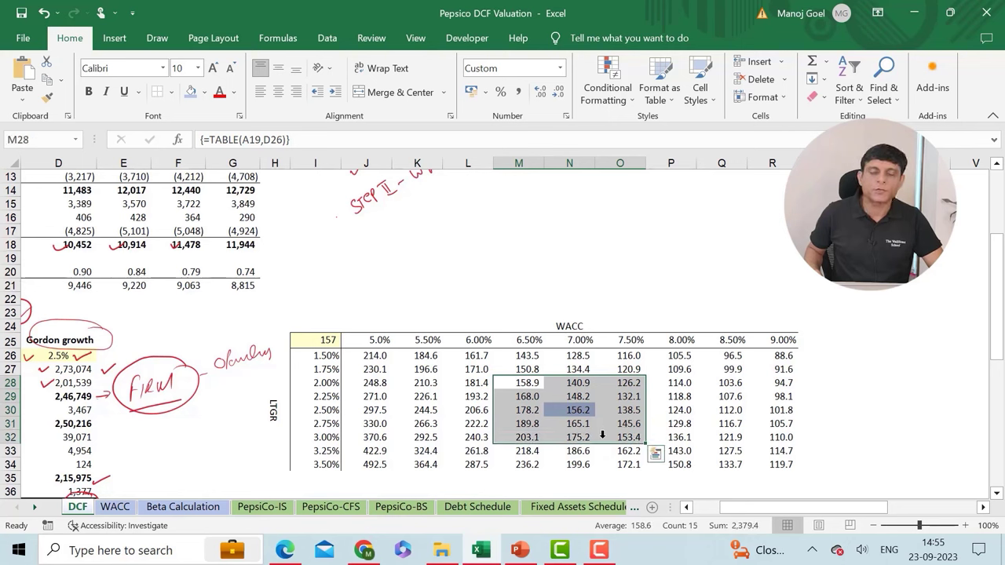
left_click(204, 92)
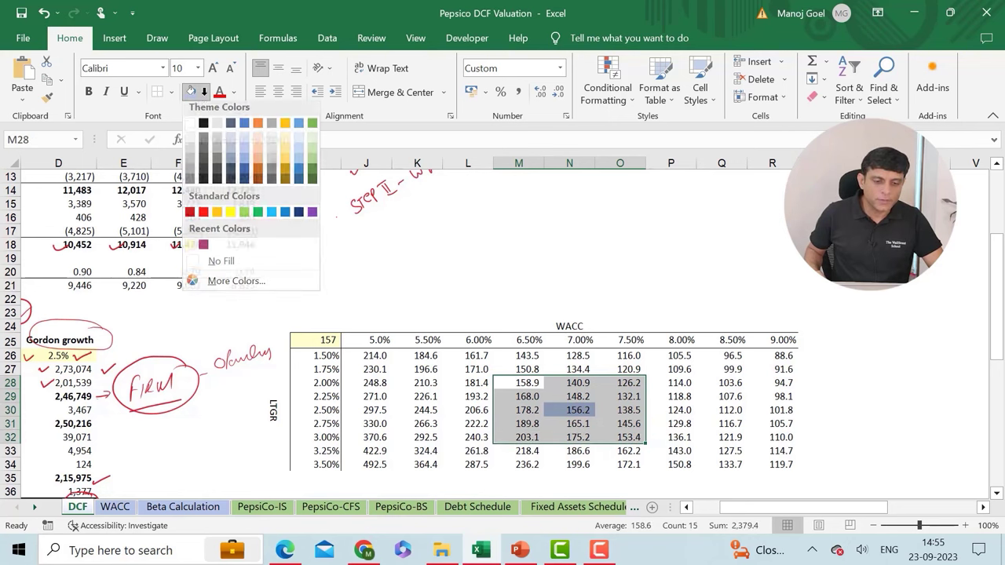
left_click(285, 135)
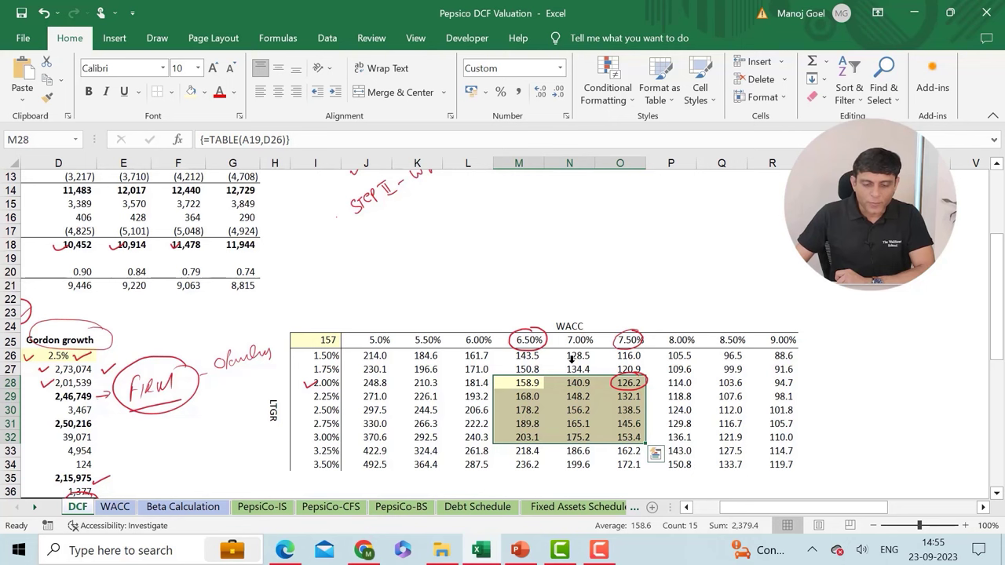
Step: Circle the 3.00% LTGR heading and the 203.1 value at 6.50% WACC, and handwrite the underlined range "126 – 203" above the table
mouse_move(338, 428)
left_mouse_down()
mouse_move(310, 426)
mouse_move(339, 442)
mouse_move(337, 427)
left_mouse_up()
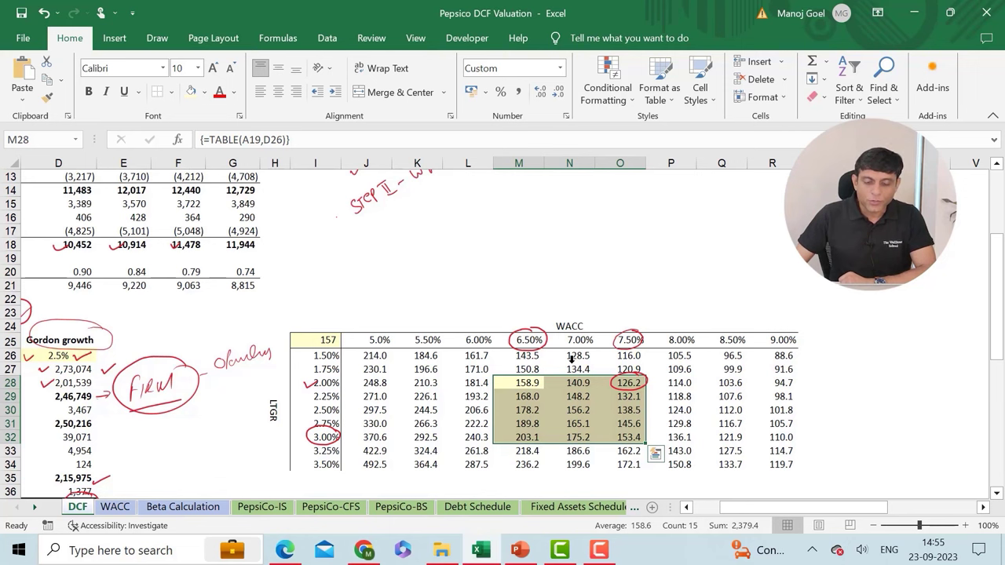
left_click_drag(515, 443, 542, 445)
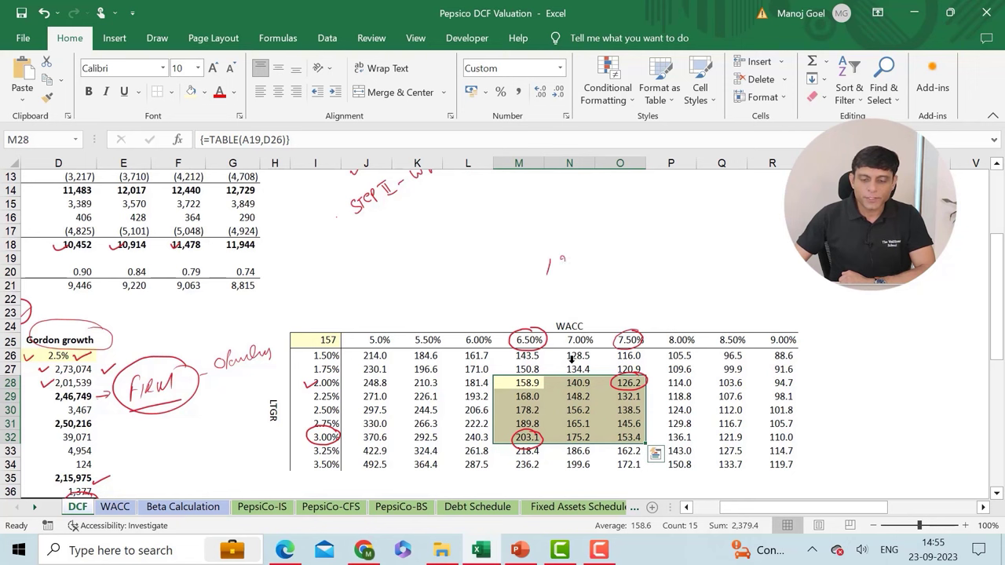
left_click_drag(555, 260, 565, 274)
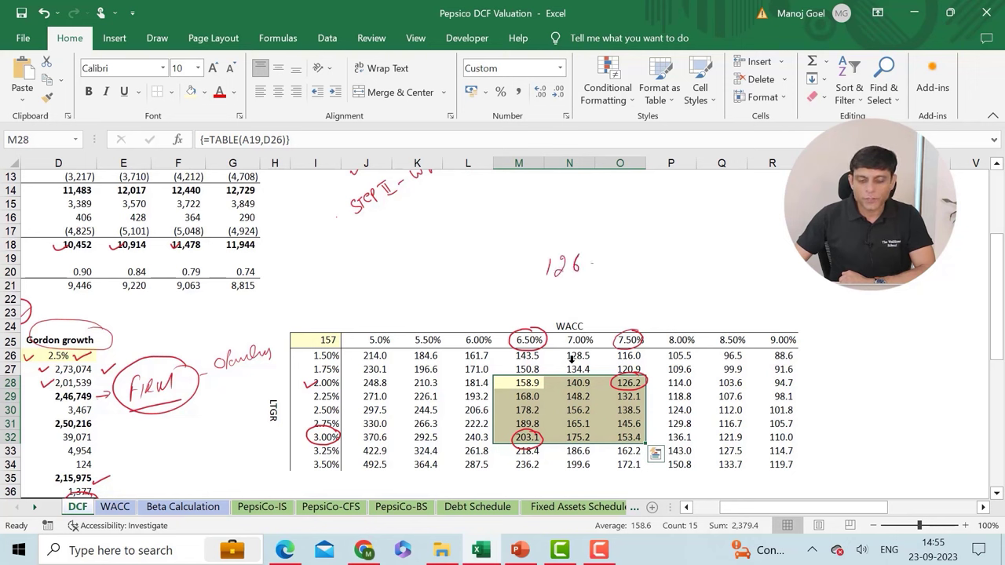
left_click_drag(630, 250, 638, 271)
left_click_drag(647, 258, 646, 266)
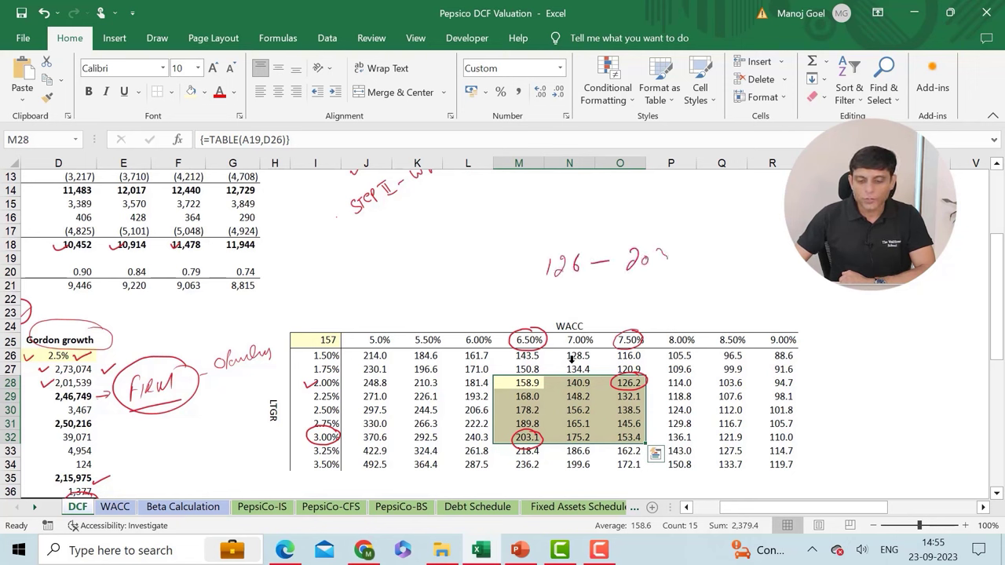
left_click_drag(556, 284, 664, 265)
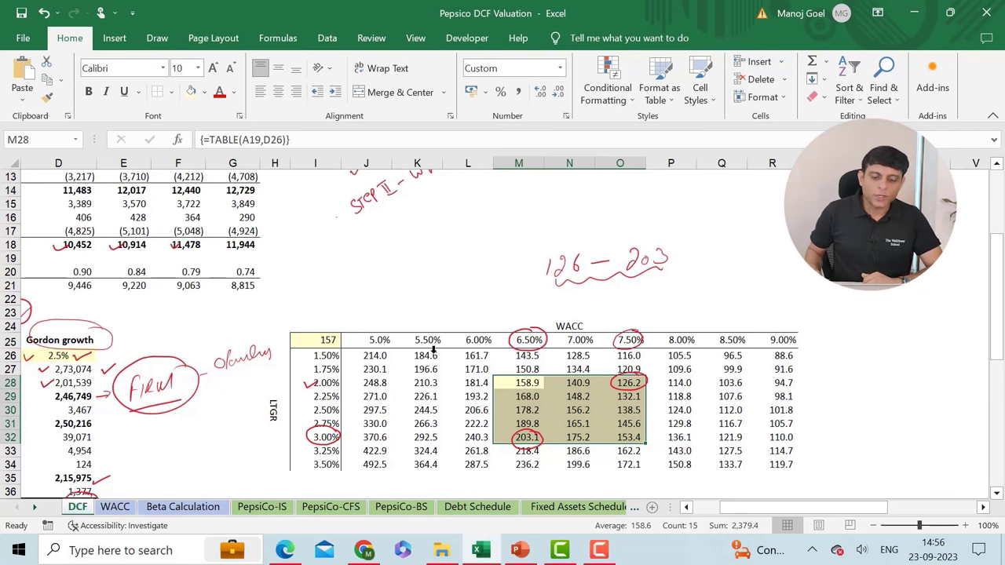
Step: Examine the empty Exit Multiple versus WACC table by selecting its WACC headings, its exit multiples I40:I48, and the full range I39:R48
scroll(433, 350, "down", 5)
scroll(154, 363, "down", 2)
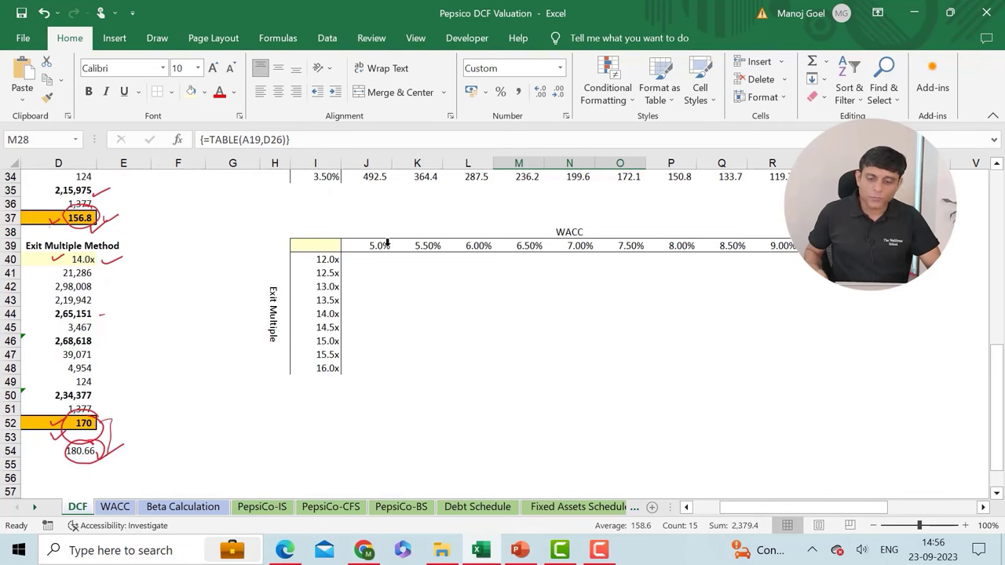
left_click_drag(386, 244, 793, 263)
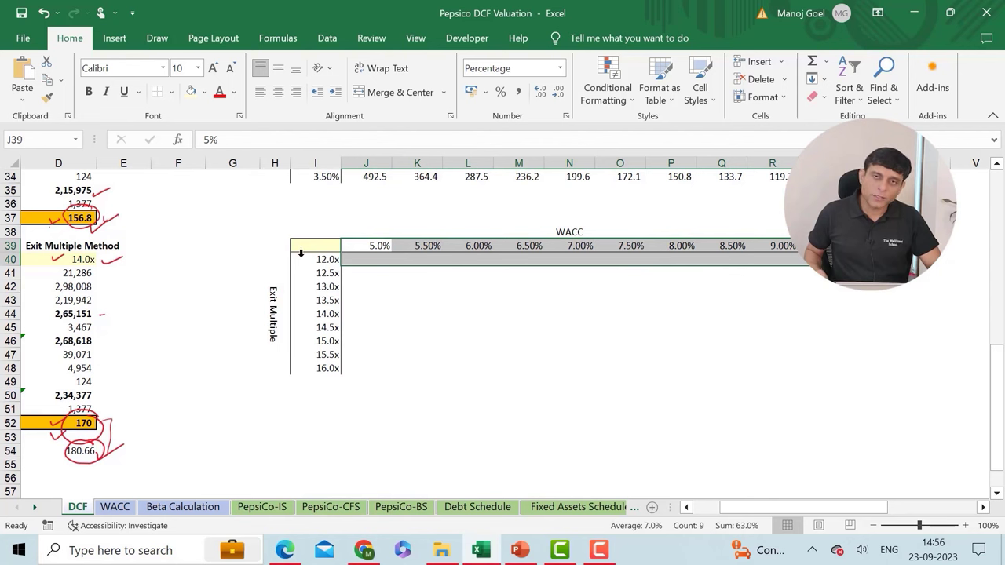
left_click_drag(310, 259, 310, 358)
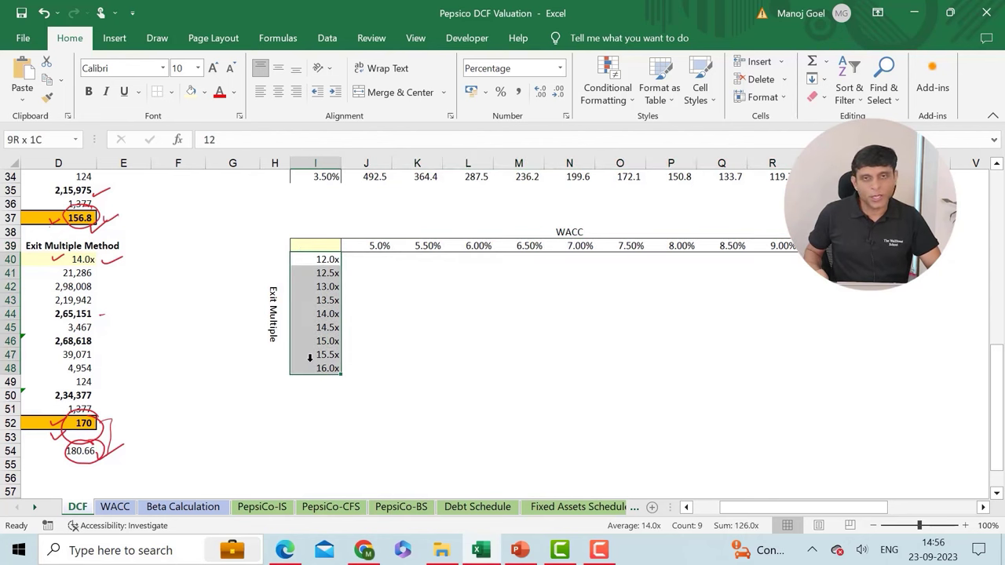
left_click_drag(330, 247, 749, 367)
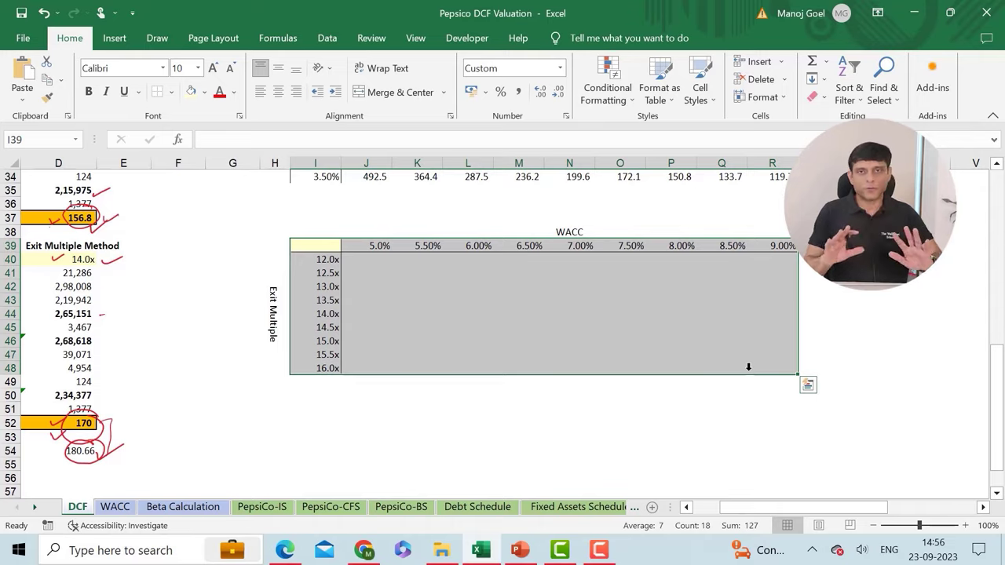